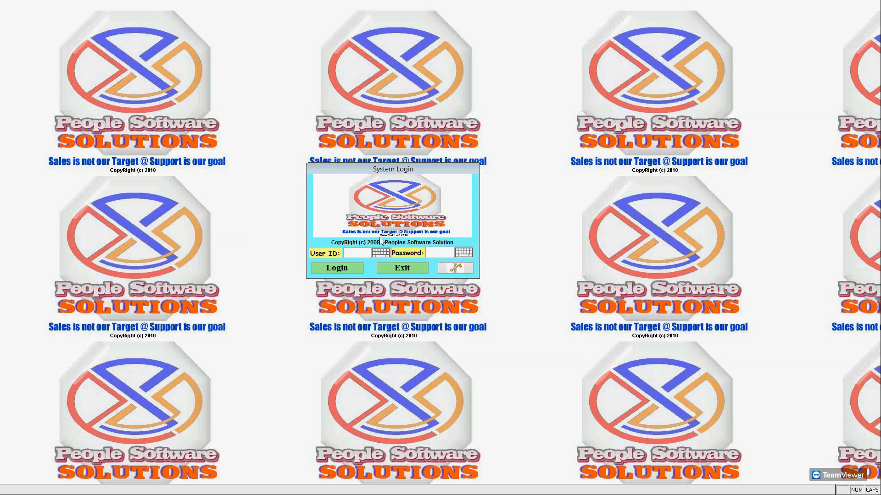
# Log in to PSS Pro with user ID ADMIN and the administrator password.
pyautogui.click(348, 253)
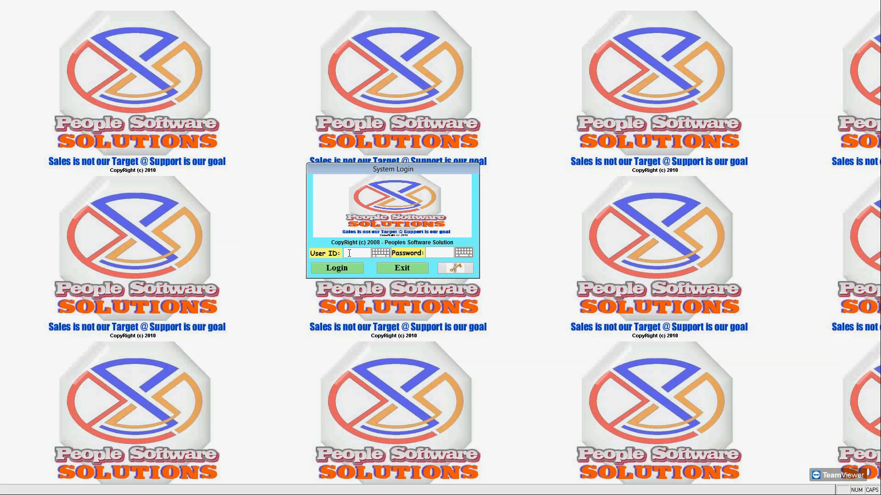
pyautogui.write('ADMIN')
pyautogui.press('Tab')
pyautogui.write('*******')
pyautogui.press('Return')
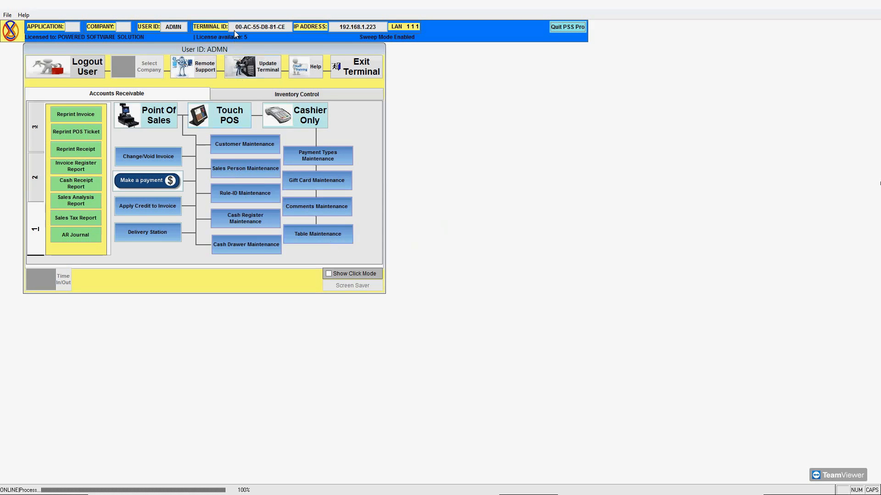
# Centre the ADMIN main menu window and drag the Command Prompt over it from the other monitor.
pyautogui.moveTo(232, 50); pyautogui.dragTo(358, 99)
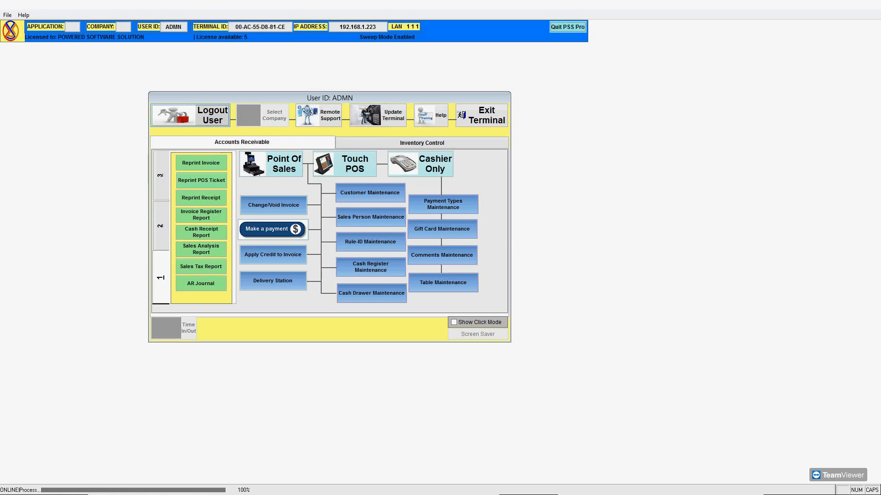
pyautogui.moveTo(0, 148); pyautogui.dragTo(347, 201)
# Run set to list the environment variables, review the PSS_ entries, then minimise the console.
pyautogui.write('set')
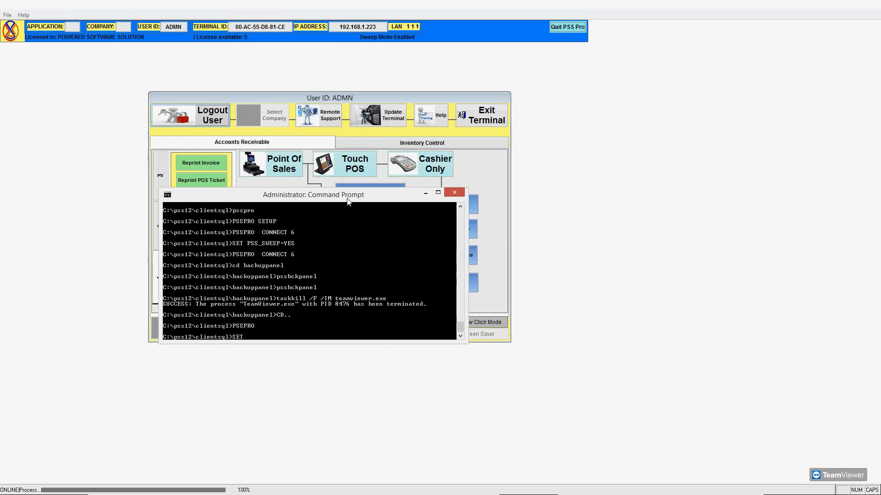
pyautogui.press('Return')
pyautogui.scroll(1, 299, 243)
pyautogui.scroll(1, 298, 245)
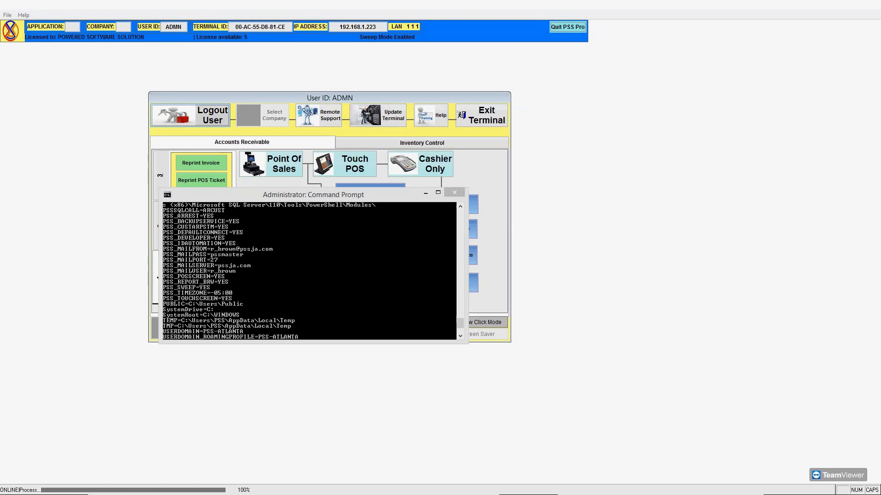
pyautogui.click(426, 195)
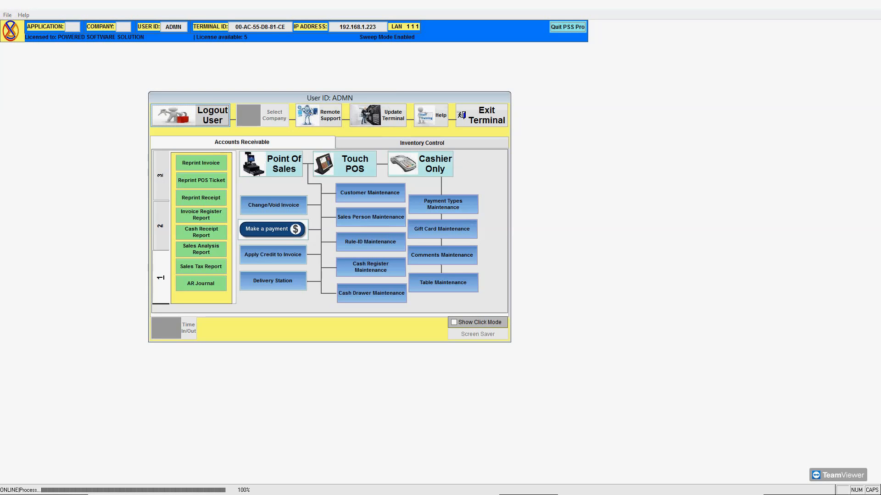
# Open This PC's Properties from the Downloads window and centre the resulting System window.
pyautogui.moveTo(0, 28); pyautogui.dragTo(377, 104)
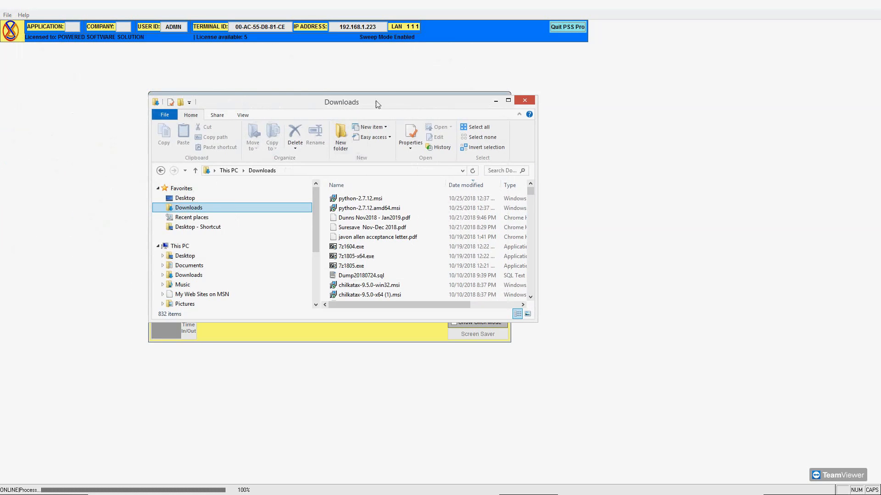
pyautogui.rightClick(189, 248)
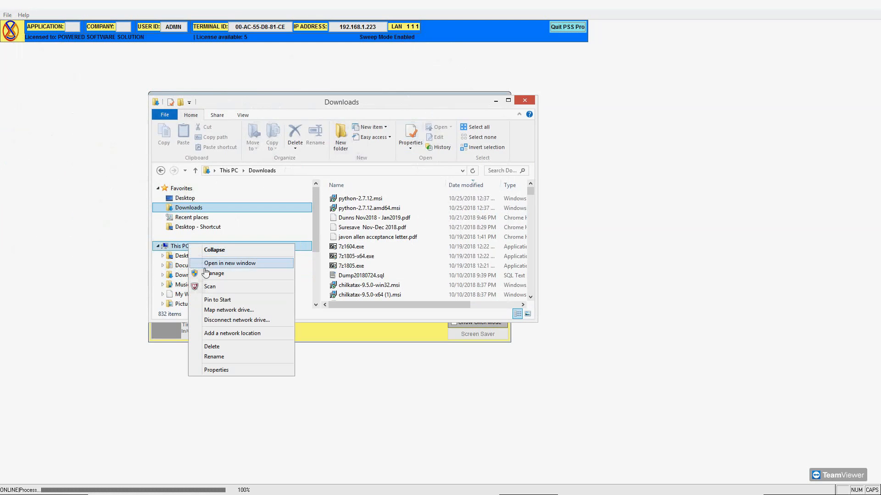
pyautogui.click(222, 371)
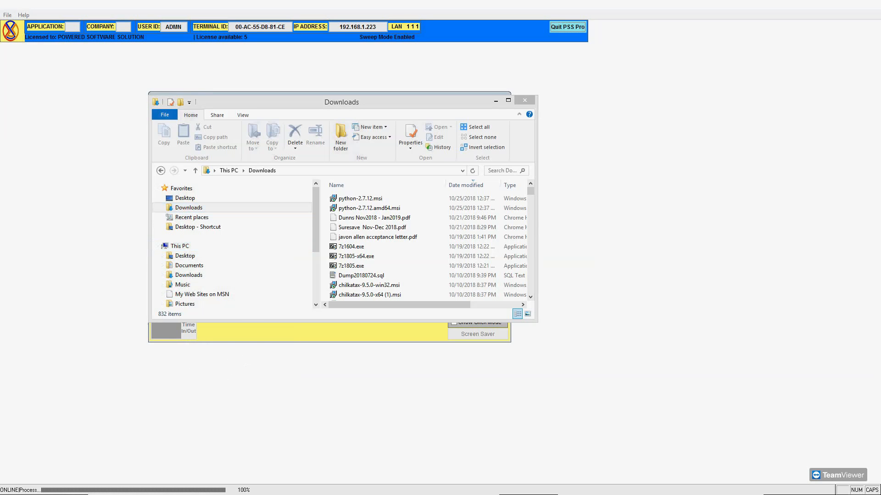
pyautogui.moveTo(124, 84); pyautogui.dragTo(283, 120)
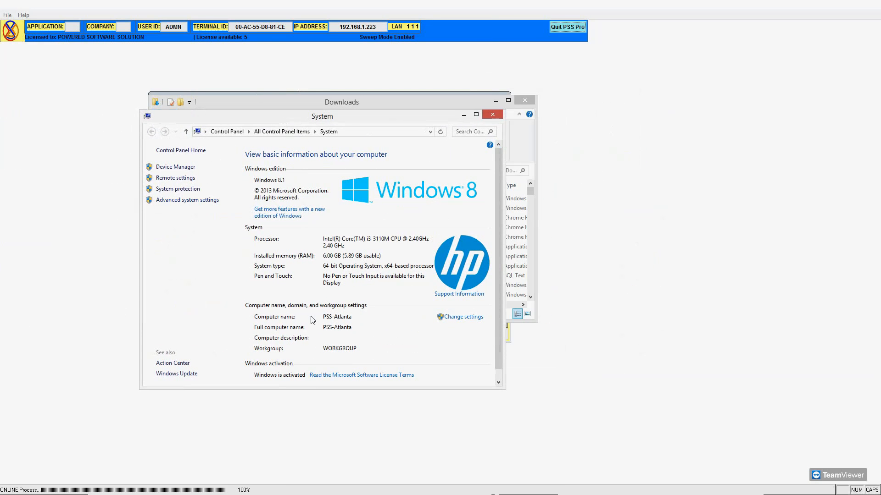
# Go to Advanced system settings in System Properties and open the Environment Variables dialog.
pyautogui.click(177, 202)
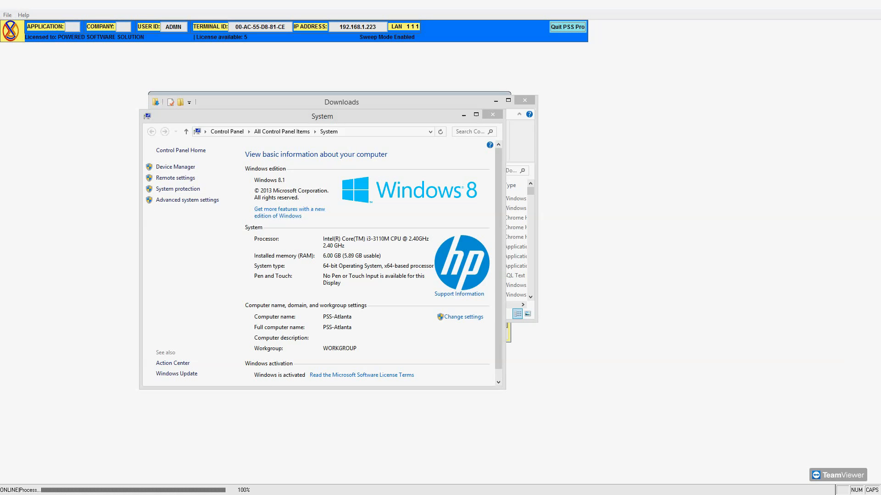
pyautogui.moveTo(45, 93); pyautogui.dragTo(354, 132)
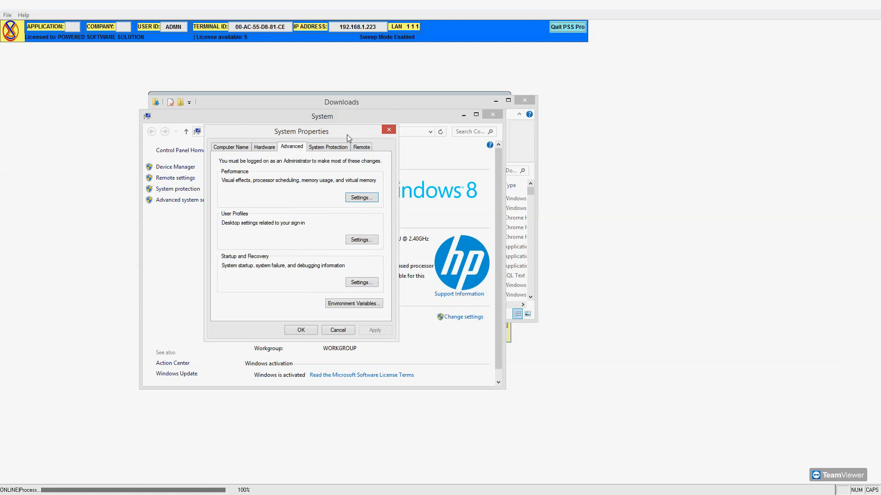
pyautogui.click(240, 147)
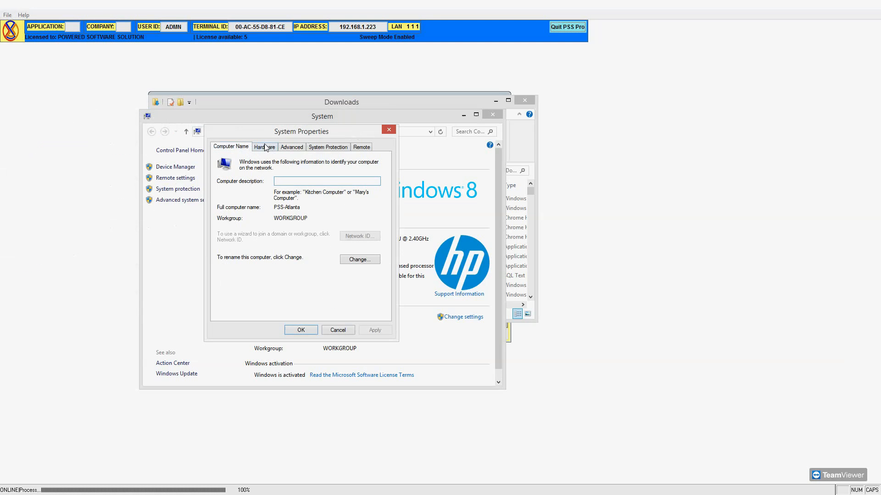
pyautogui.click(266, 148)
pyautogui.click(285, 150)
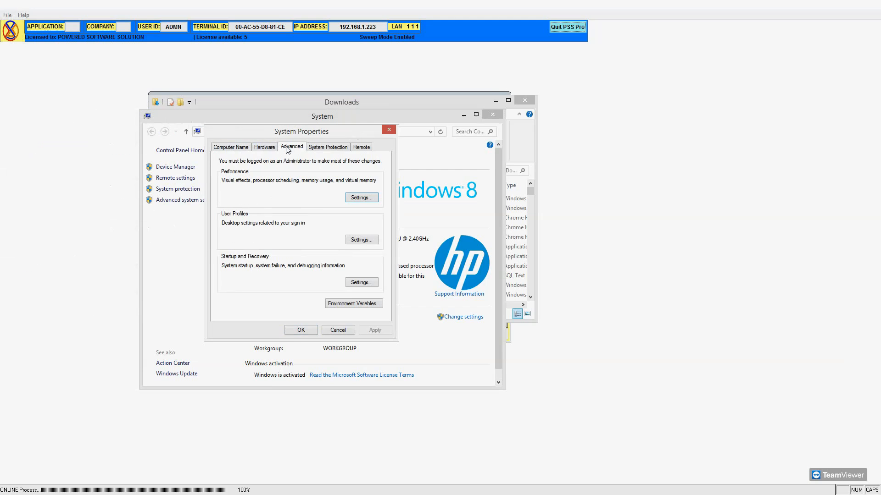
pyautogui.click(351, 304)
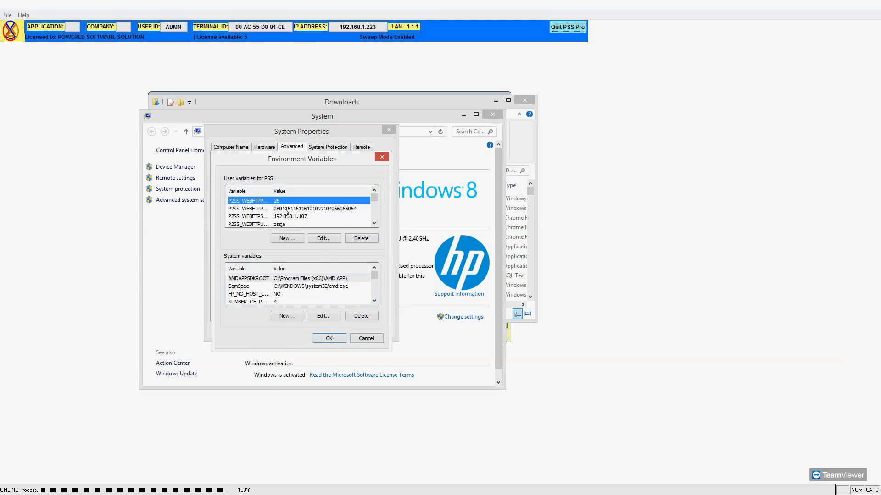
# Widen the Variable column and scroll the user variables list down to PSS_POSSCREEN.
pyautogui.moveTo(272, 191); pyautogui.dragTo(291, 191)
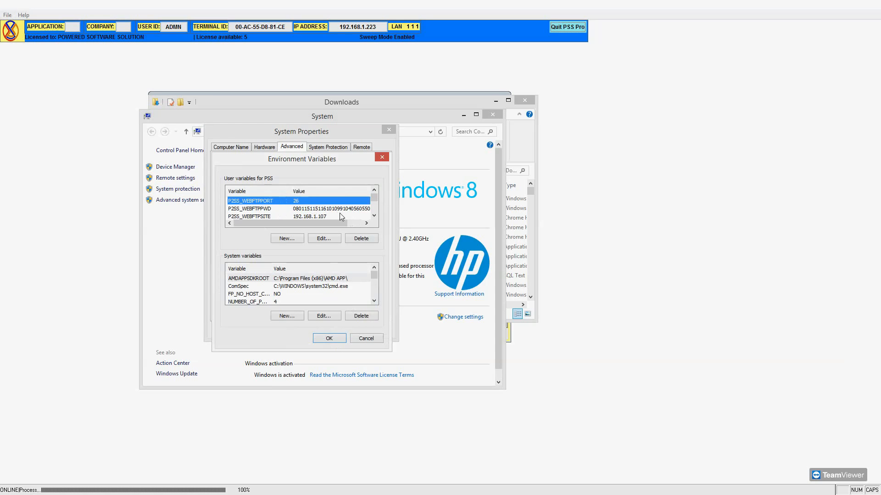
pyautogui.click(374, 216)
pyautogui.click(375, 215)
pyautogui.click(374, 216)
pyautogui.click(374, 216)
pyautogui.click(374, 216)
pyautogui.click(374, 216)
pyautogui.click(374, 216)
pyautogui.click(374, 216)
pyautogui.click(375, 216)
pyautogui.click(374, 216)
pyautogui.click(375, 216)
pyautogui.click(374, 216)
pyautogui.click(374, 216)
pyautogui.click(374, 216)
pyautogui.click(375, 216)
pyautogui.click(374, 216)
pyautogui.click(375, 216)
pyautogui.click(375, 216)
pyautogui.click(374, 192)
pyautogui.click(374, 192)
pyautogui.click(373, 192)
pyautogui.click(374, 192)
# Open PSS_POSSCREEN for editing, confirm its value is YES, and cancel out of both dialogs.
pyautogui.click(266, 215)
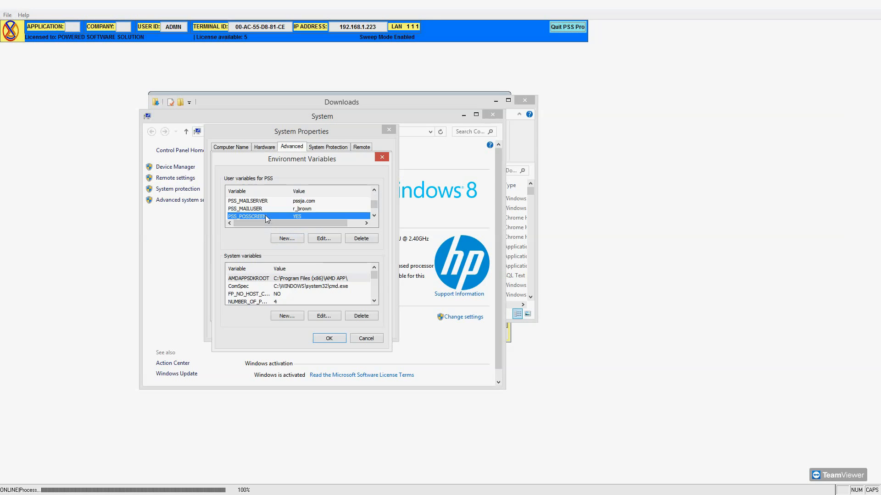
pyautogui.click(315, 239)
pyautogui.moveTo(281, 205); pyautogui.dragTo(336, 203)
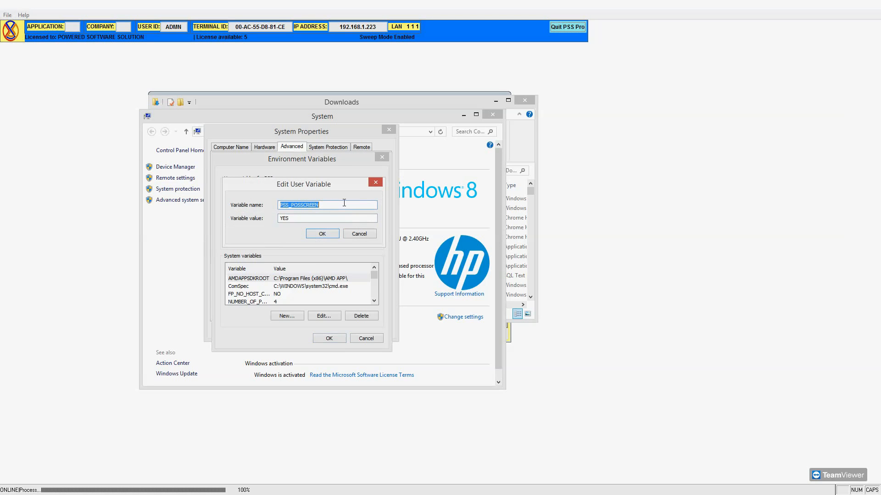
pyautogui.moveTo(299, 220); pyautogui.dragTo(259, 216)
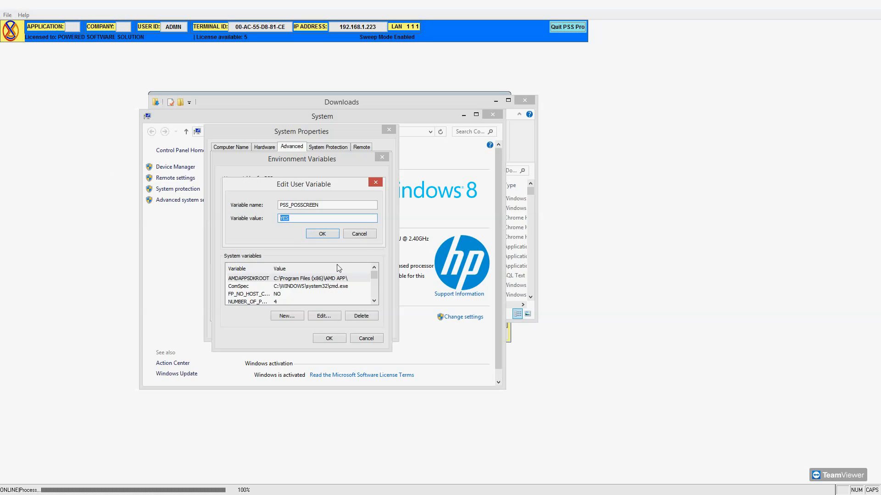
pyautogui.click(360, 234)
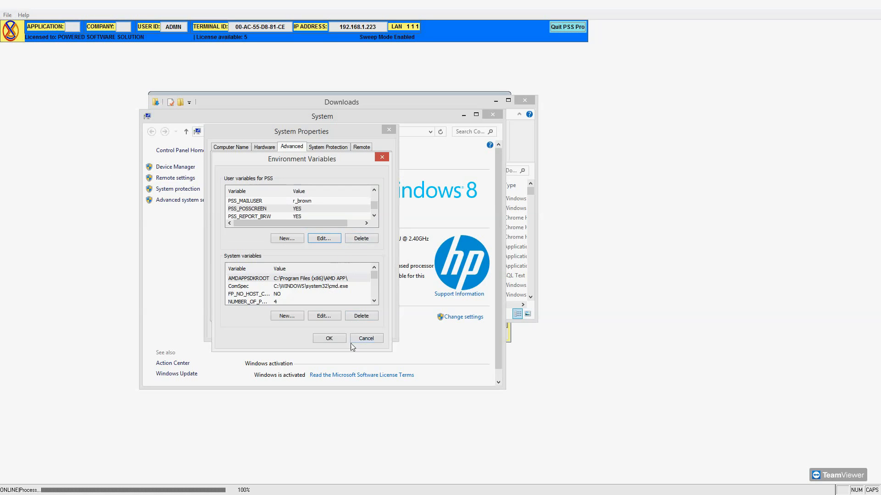
pyautogui.click(363, 338)
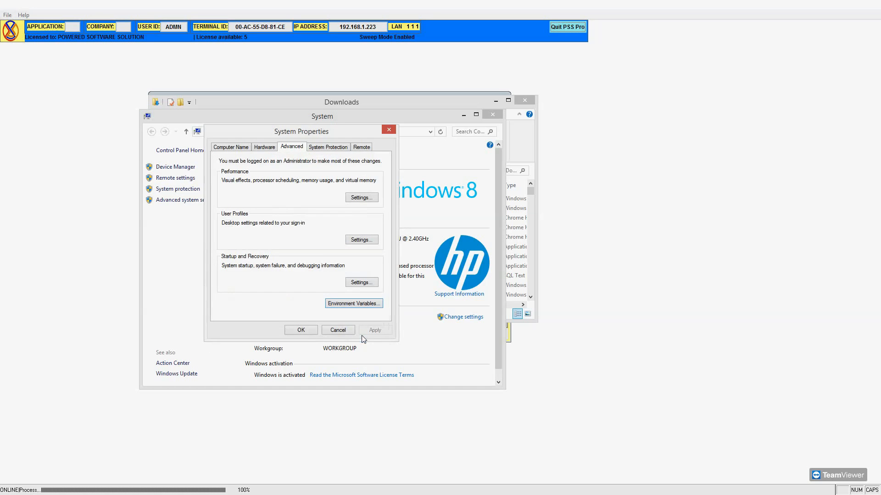
# Cancel System Properties, then close the System window and the Downloads Explorer window.
pyautogui.click(338, 330)
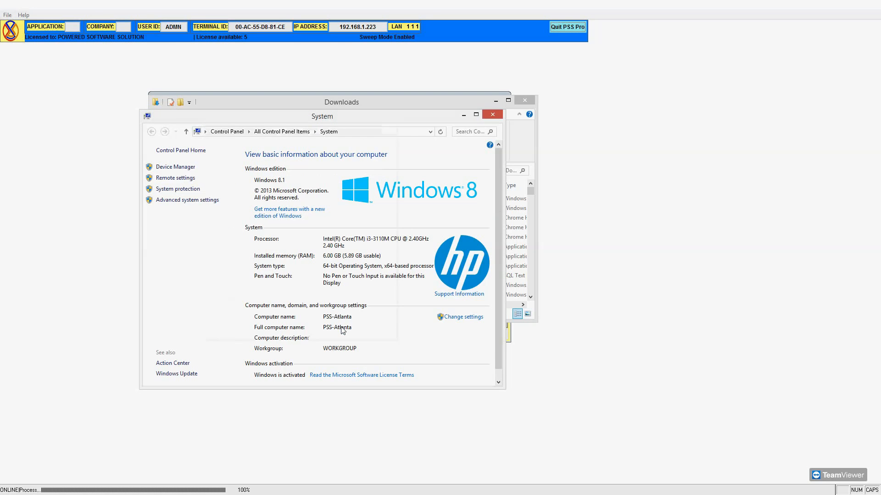
pyautogui.click(498, 117)
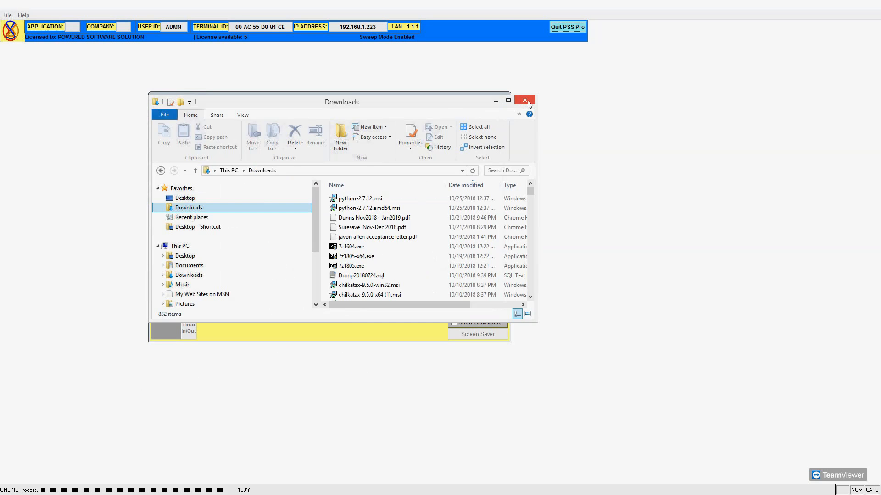
pyautogui.click(524, 100)
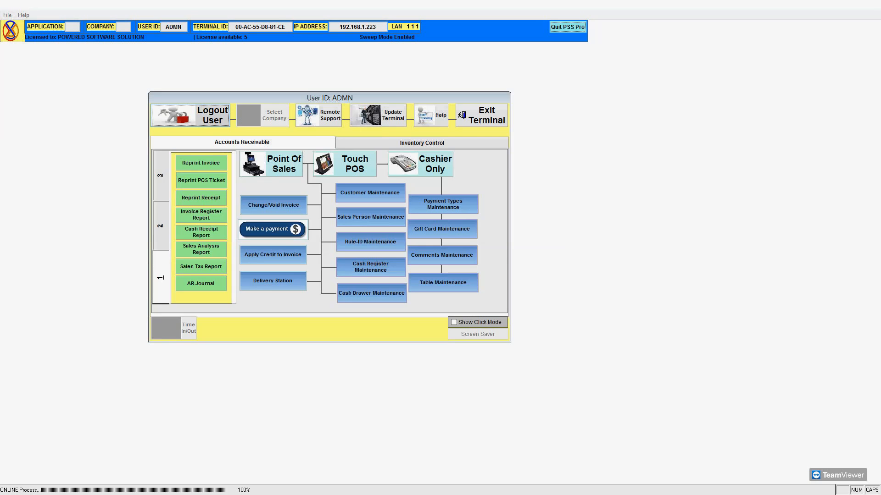
# Bring the Command Prompt back in front of the PSS Pro menu and enter SET at the prompt.
pyautogui.hotkey('alt', 'Tab')
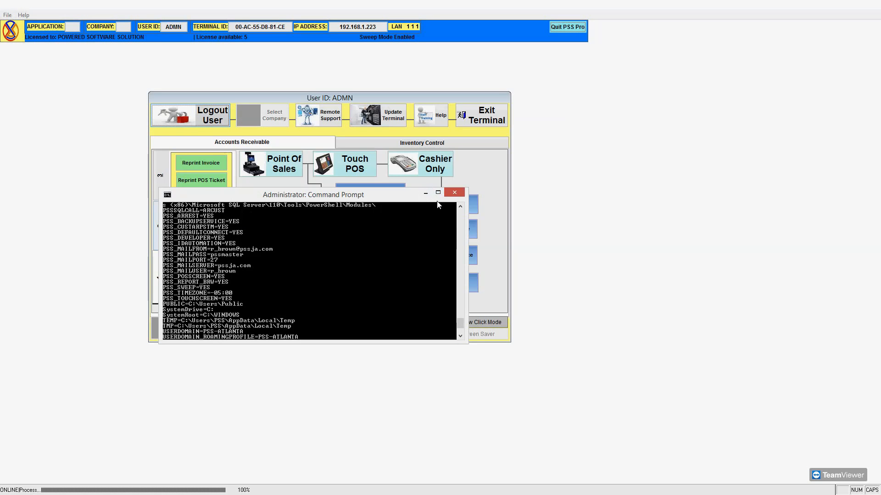
pyautogui.scroll(-3, 404, 246)
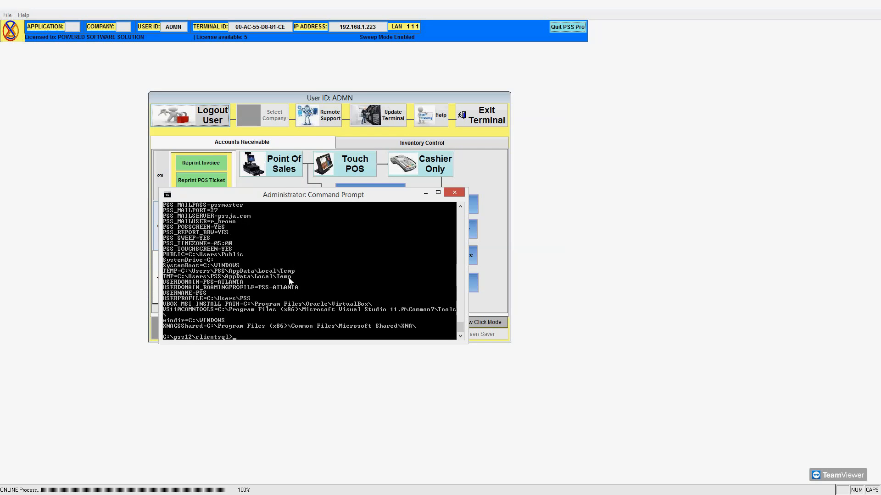
pyautogui.write('ET')
pyautogui.press('BackSpace')
pyautogui.press('BackSpace')
pyautogui.press('BackSpace')
pyautogui.scroll(4, 282, 285)
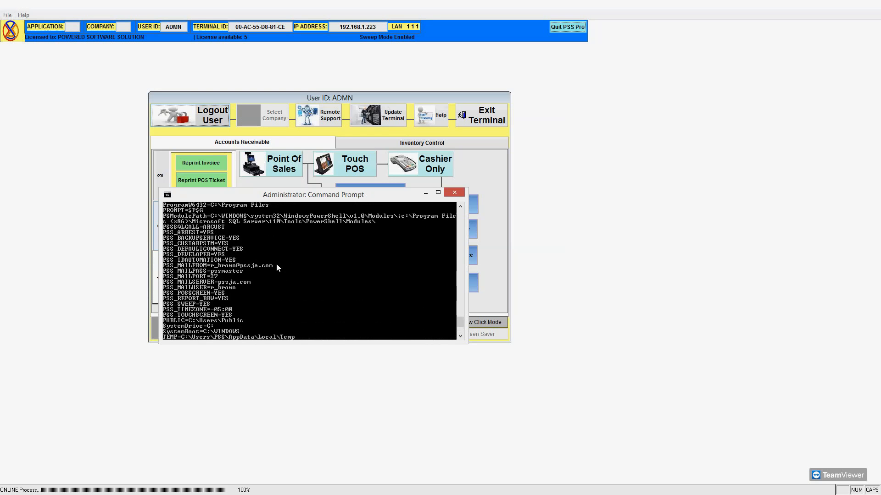
pyautogui.scroll(-4, 274, 276)
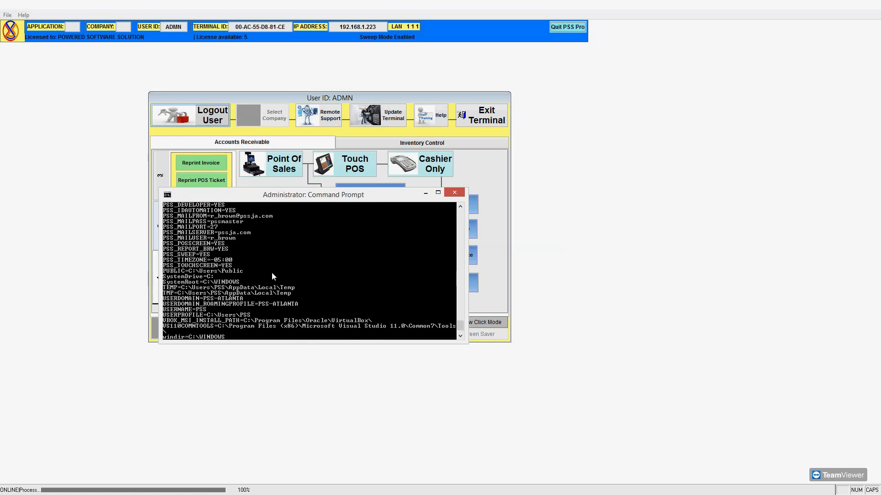
pyautogui.write('SET')
pyautogui.press('BackSpace')
pyautogui.press('BackSpace')
pyautogui.press('BackSpace')
# Scroll the variable listing to check PSS_POSSCREEN=YES and PSS_TOUCHSCREEN=YES, then return to the prompt.
pyautogui.scroll(5, 249, 311)
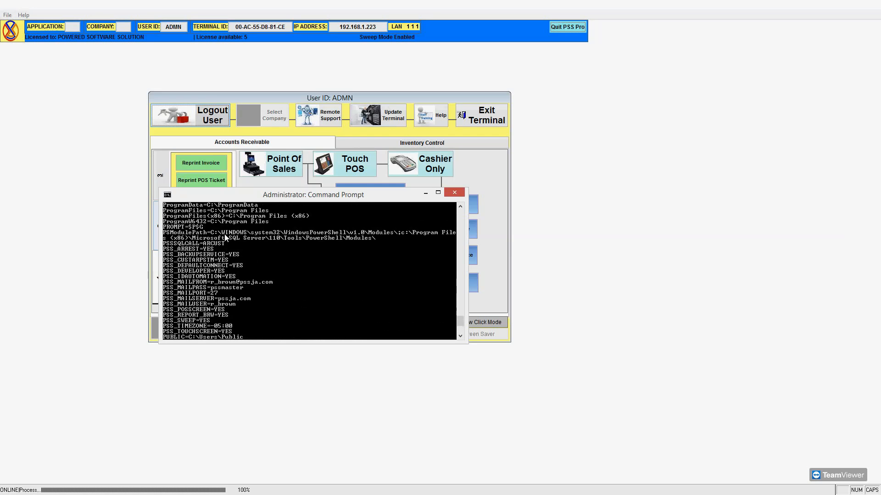
pyautogui.scroll(4, 205, 244)
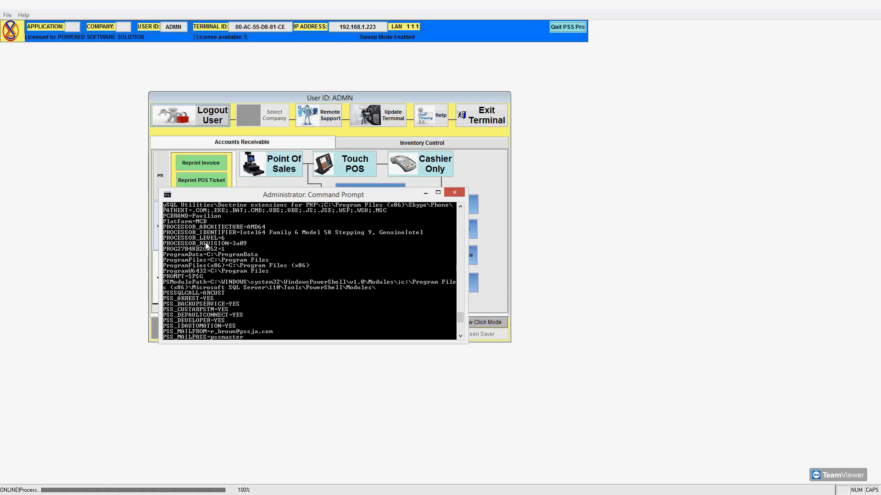
pyautogui.scroll(2, 205, 243)
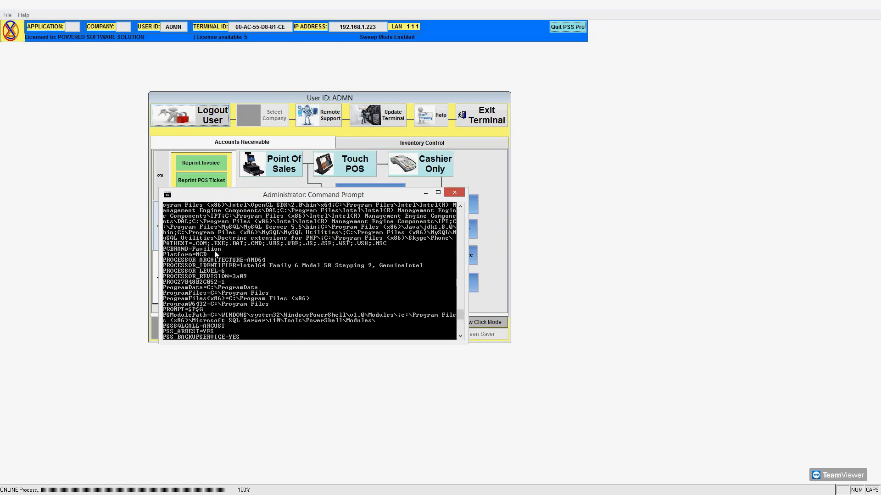
pyautogui.scroll(1, 217, 255)
pyautogui.scroll(7, 184, 245)
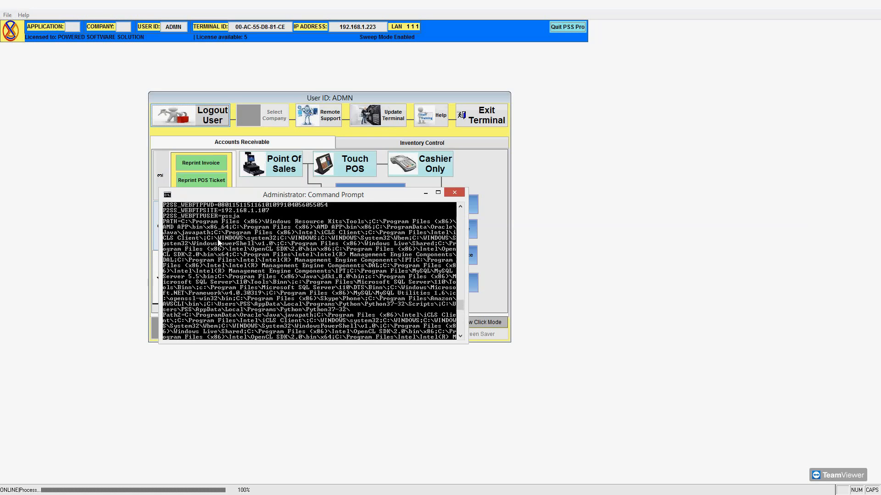
pyautogui.scroll(2, 208, 247)
pyautogui.scroll(3, 216, 238)
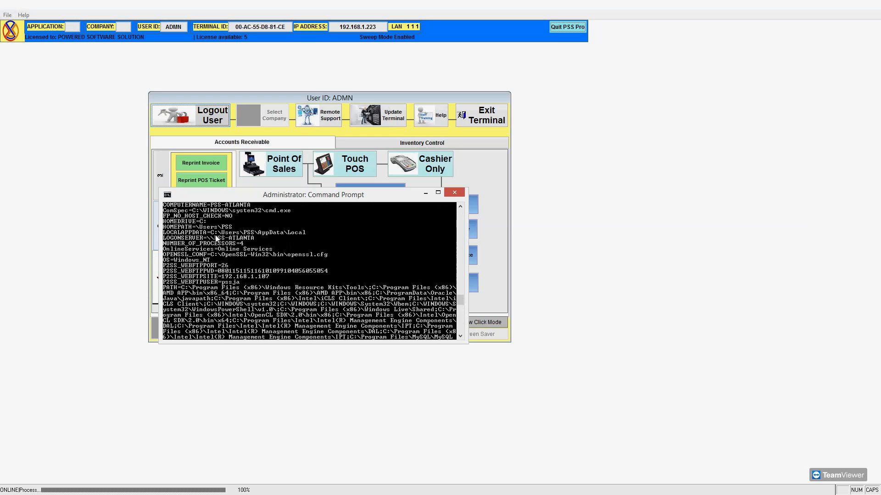
pyautogui.scroll(2, 205, 248)
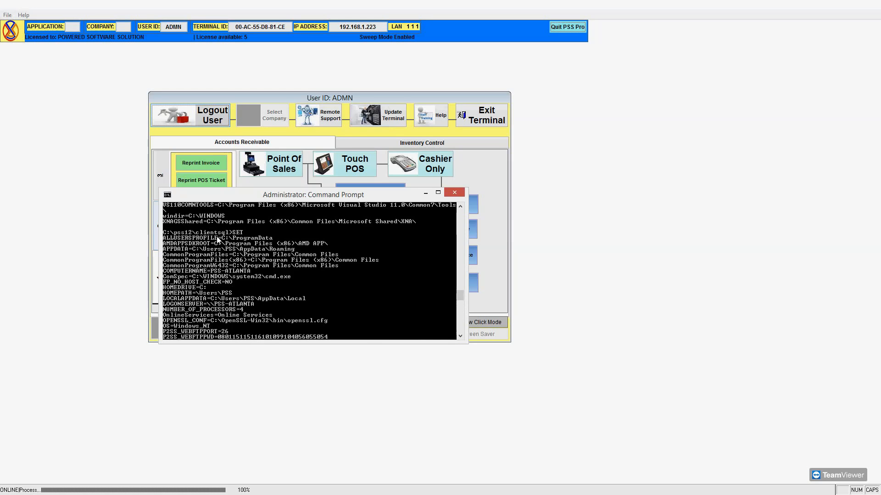
pyautogui.scroll(-2, 220, 301)
pyautogui.scroll(-20, 210, 304)
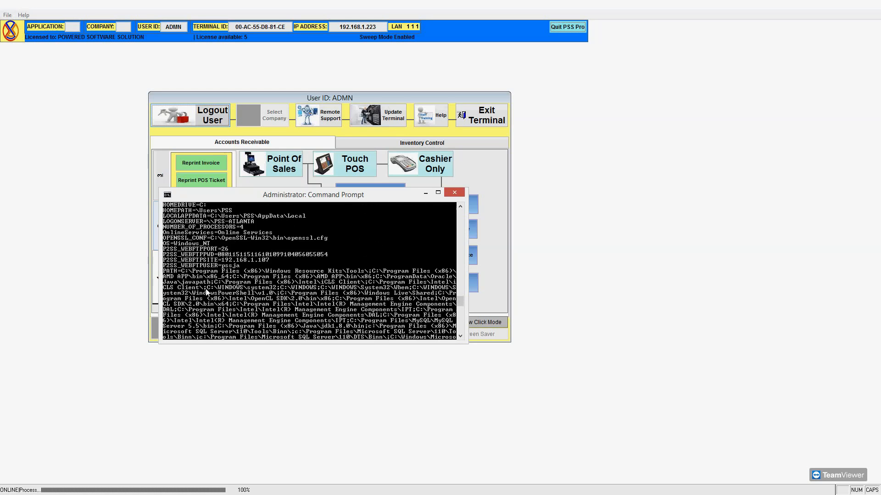
pyautogui.scroll(-6, 207, 288)
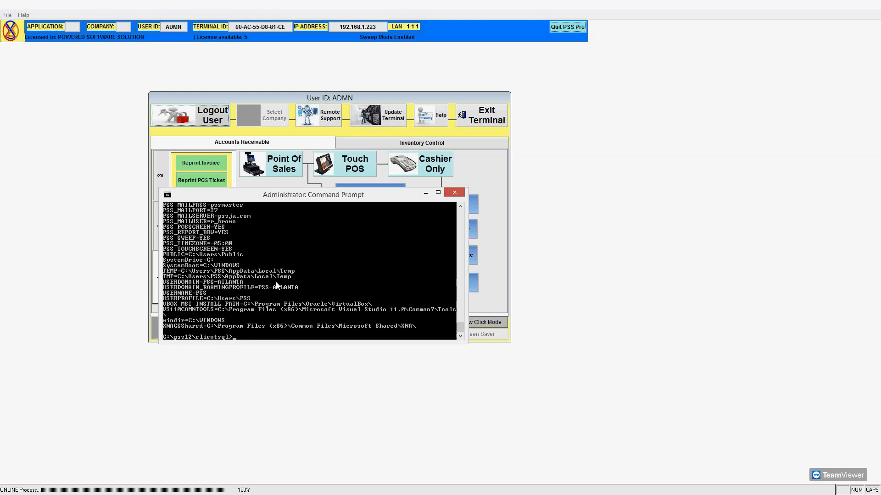
# Run SET PSS_TESTME=12345, then run SET again to list the variables.
pyautogui.write('ET PSS_TESTME=12345')
pyautogui.press('Return')
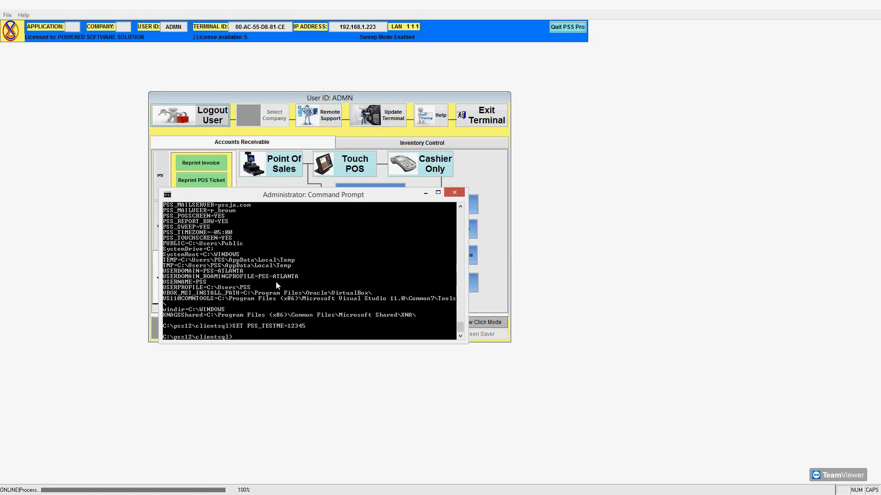
pyautogui.write('SET')
pyautogui.press('Return')
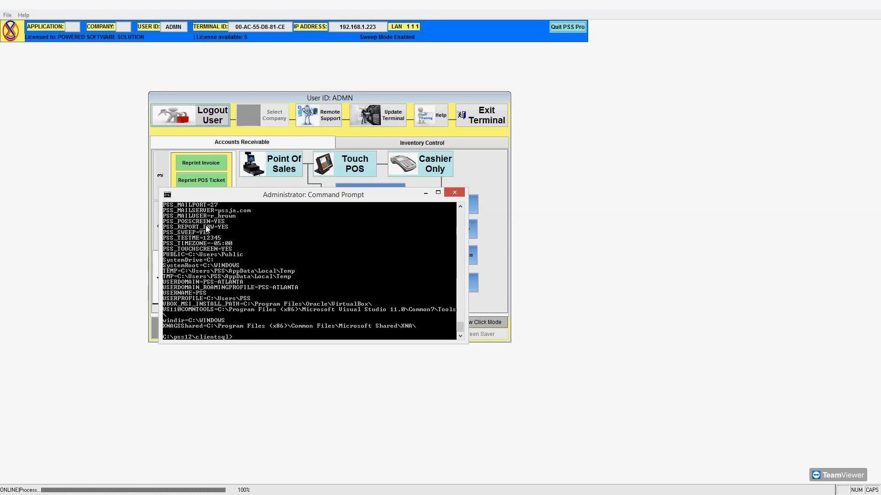
# Move the console aside, recheck its listing, and bring the PSS Pro main menu to the front.
pyautogui.moveTo(232, 199); pyautogui.dragTo(256, 236)
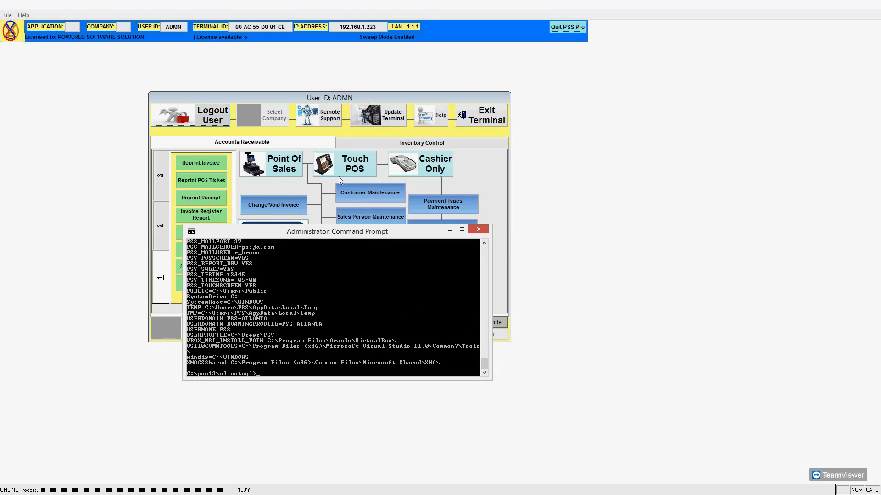
pyautogui.scroll(6, 257, 259)
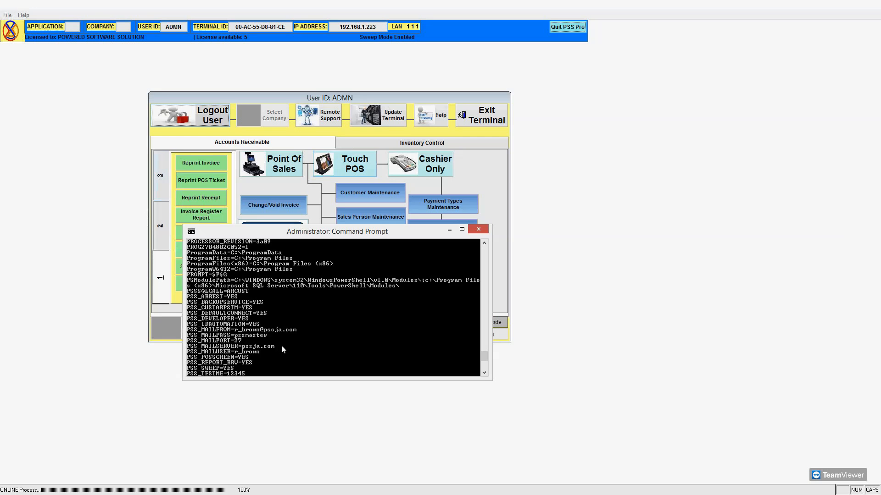
pyautogui.press('Return')
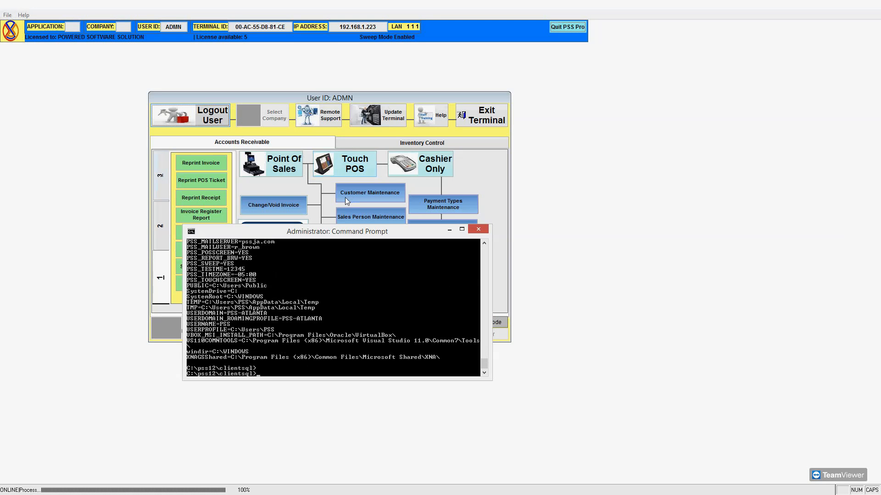
pyautogui.click(426, 90)
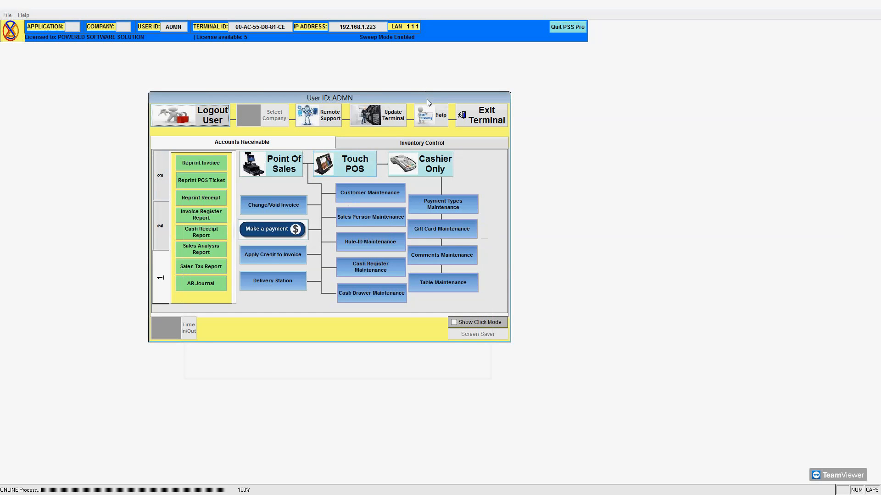
# Start Point of Sales for Demo Company (company 20) and acknowledge the click-mode warning.
pyautogui.click(283, 172)
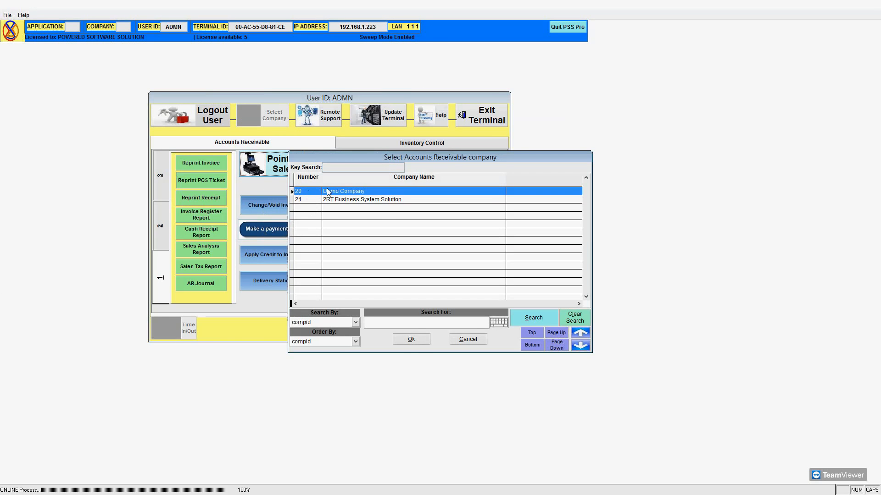
pyautogui.click(410, 340)
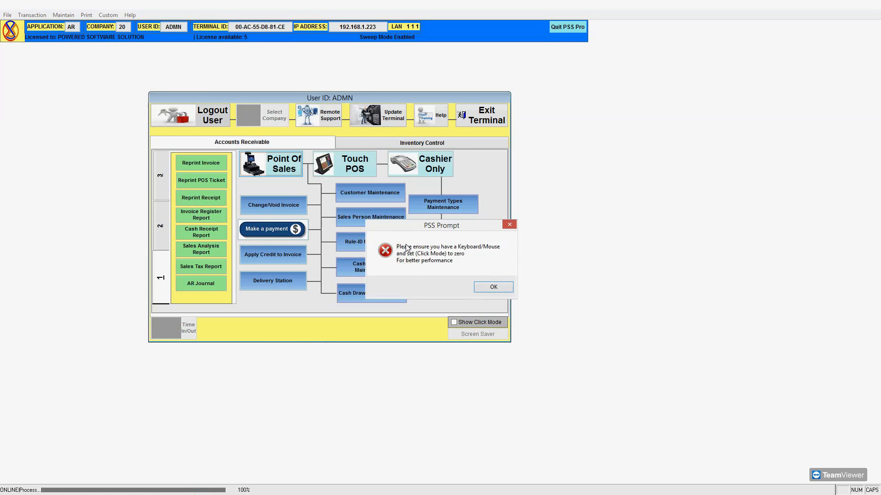
pyautogui.moveTo(417, 229); pyautogui.dragTo(351, 232)
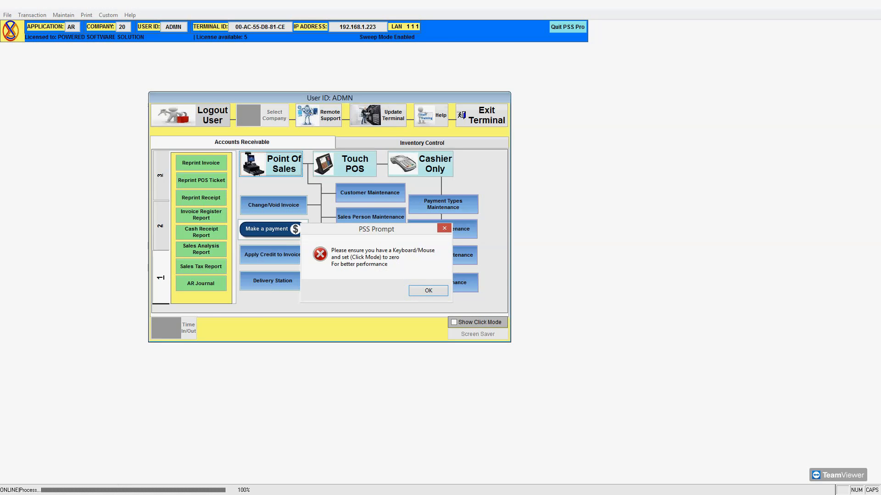
pyautogui.hotkey('alt', 'Tab')
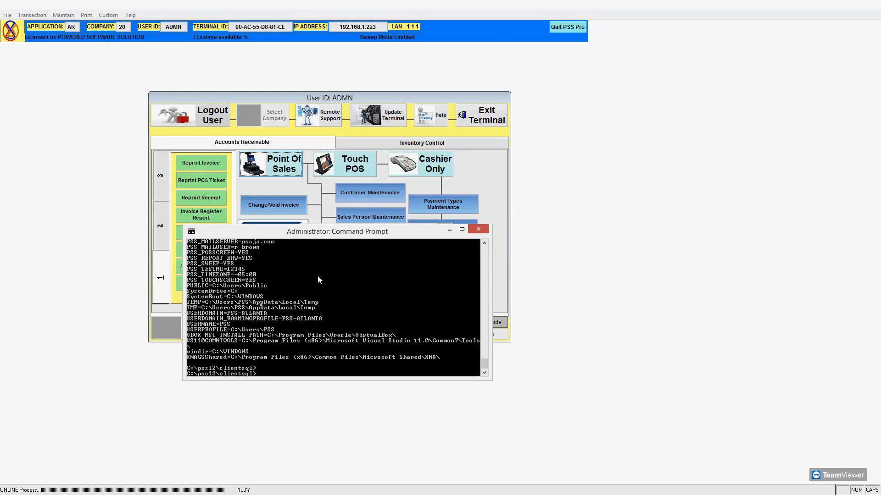
pyautogui.click(449, 229)
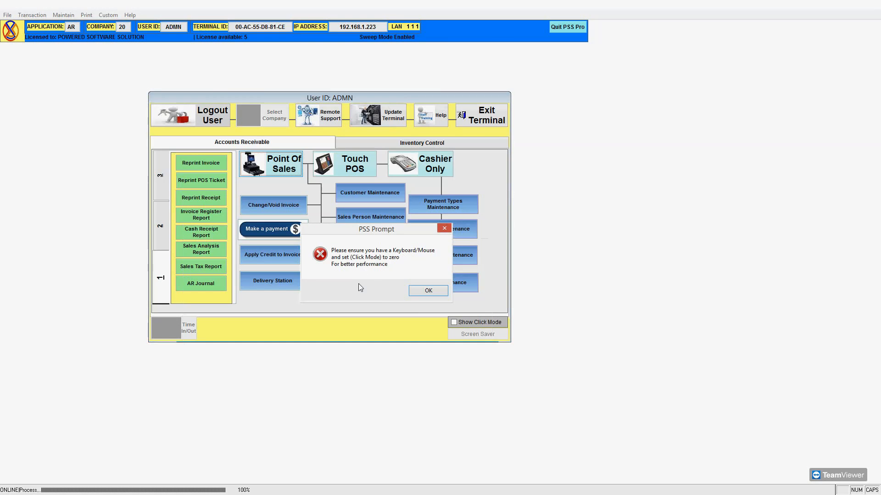
pyautogui.click(427, 292)
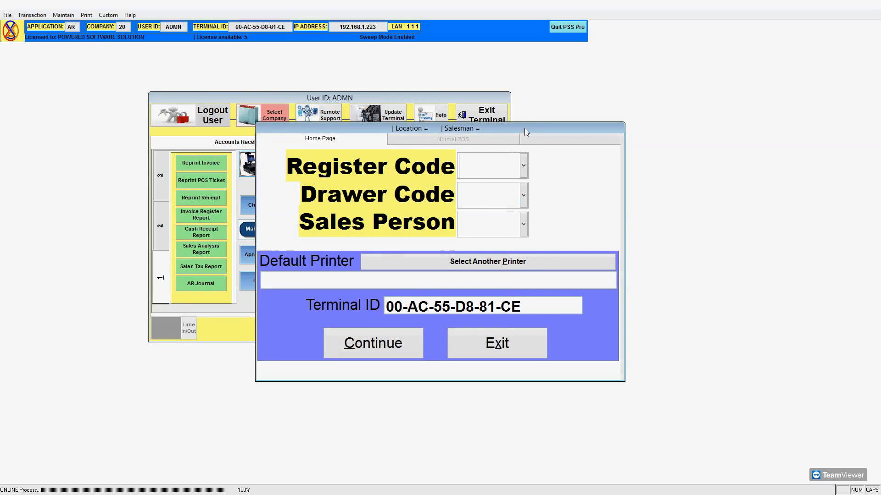
# Choose register RB so drawer T1 and salesperson HQ fill in.
pyautogui.click(525, 167)
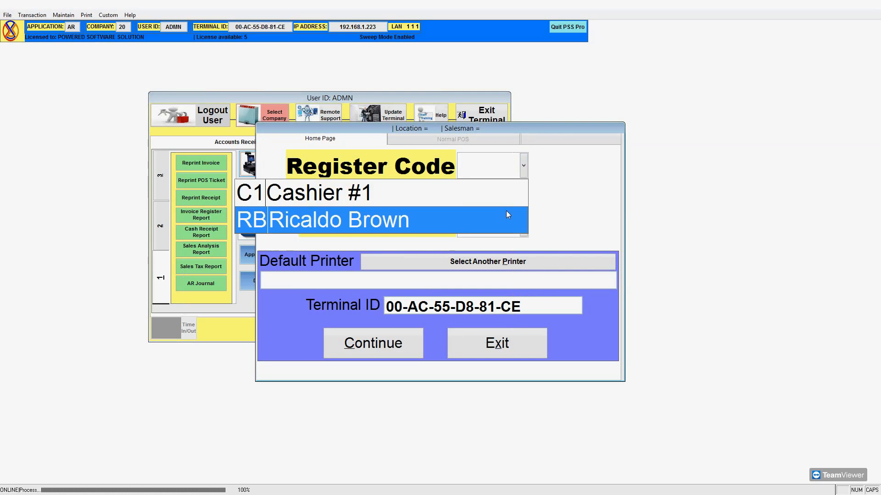
pyautogui.click(505, 210)
pyautogui.click(465, 216)
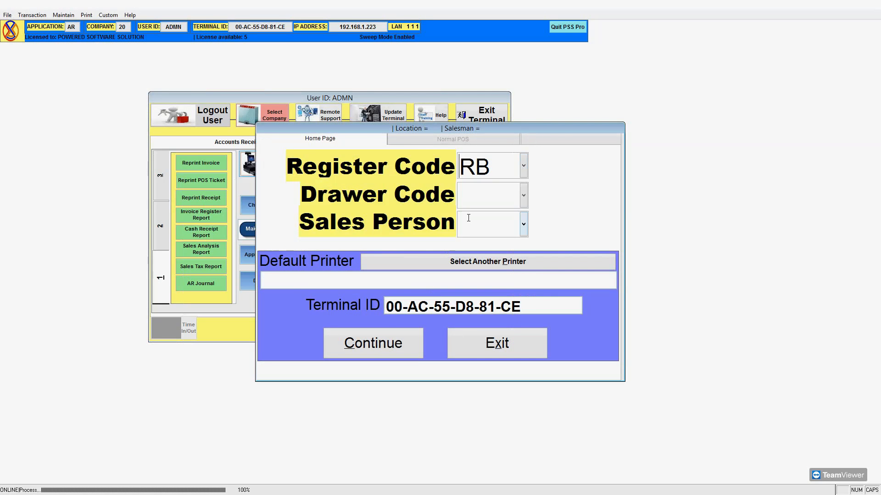
# Accept Bullzip PDF Printer without setting a new default printer, and continue to the Normal POS invoice.
pyautogui.click(442, 261)
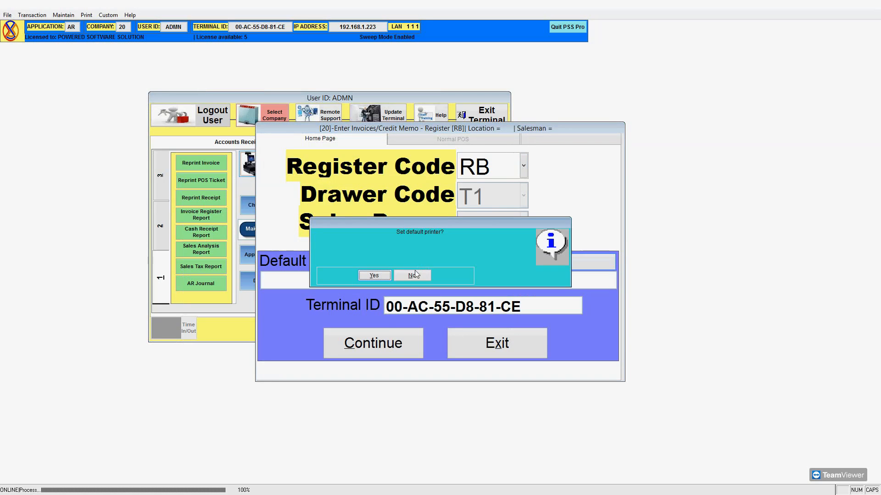
pyautogui.click(376, 278)
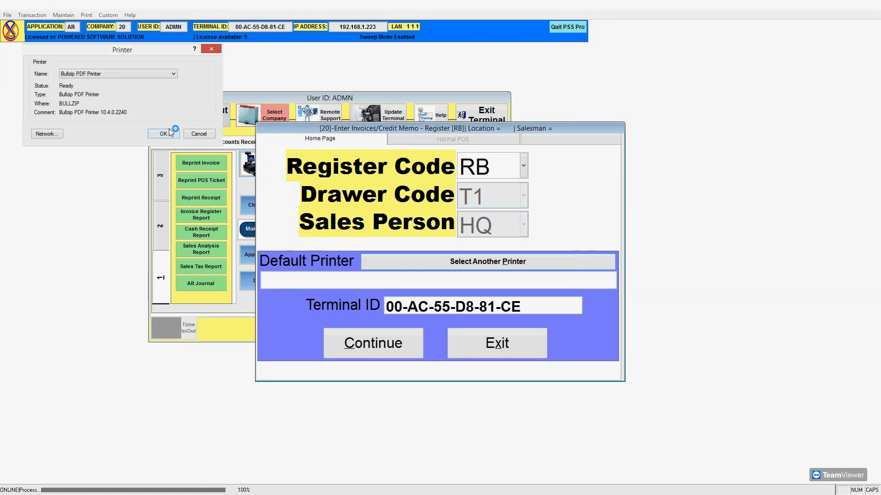
pyautogui.click(165, 132)
pyautogui.click(354, 340)
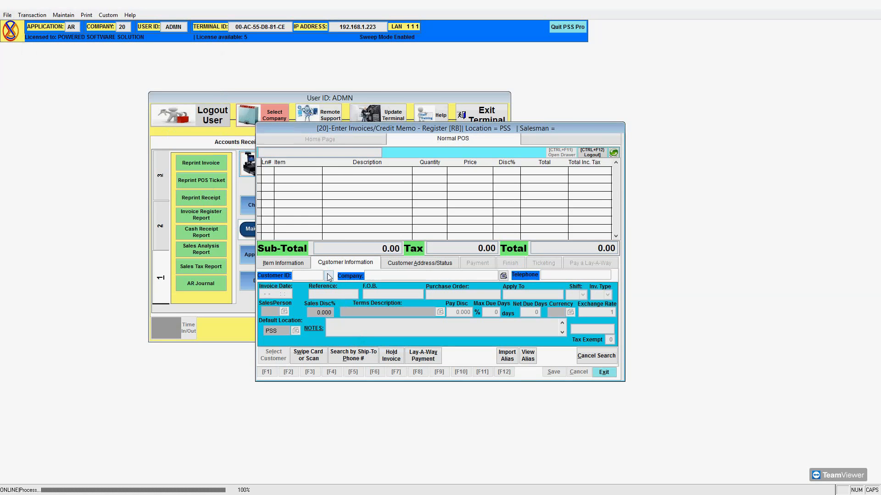
# Look up CASH and set Cash Customer as the invoice's customer.
pyautogui.write('CASH')
pyautogui.press('Return')
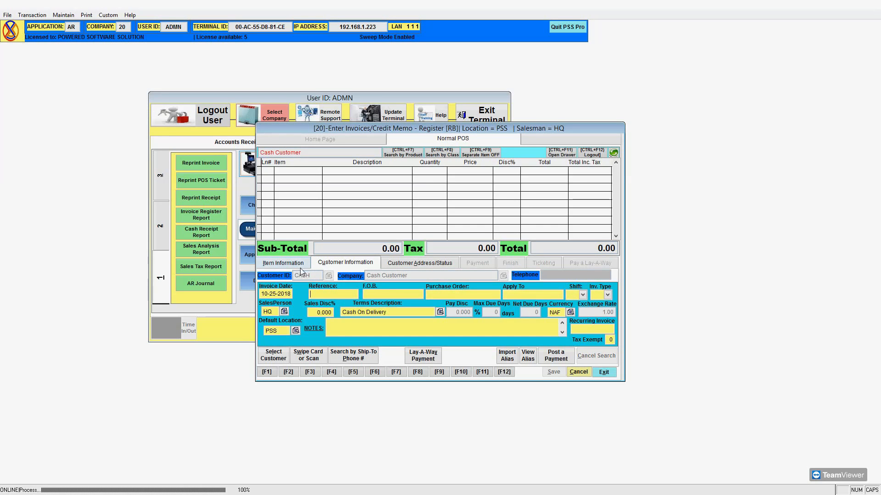
pyautogui.click(282, 355)
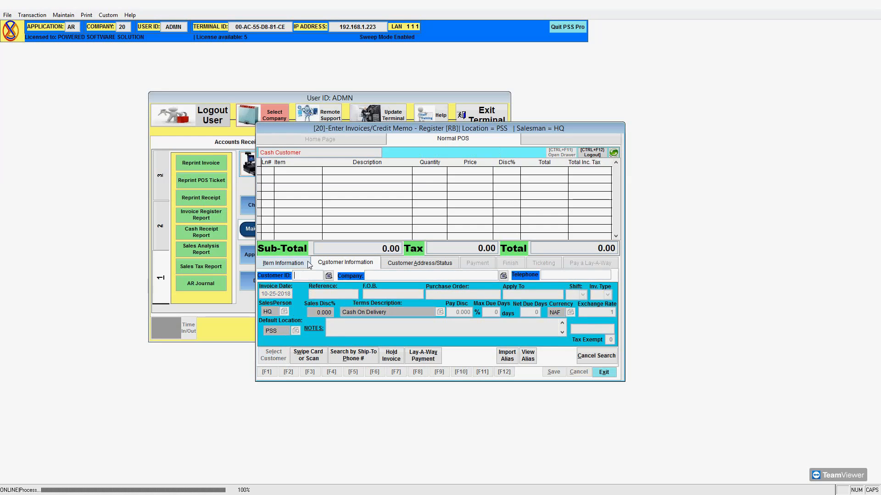
pyautogui.click(328, 276)
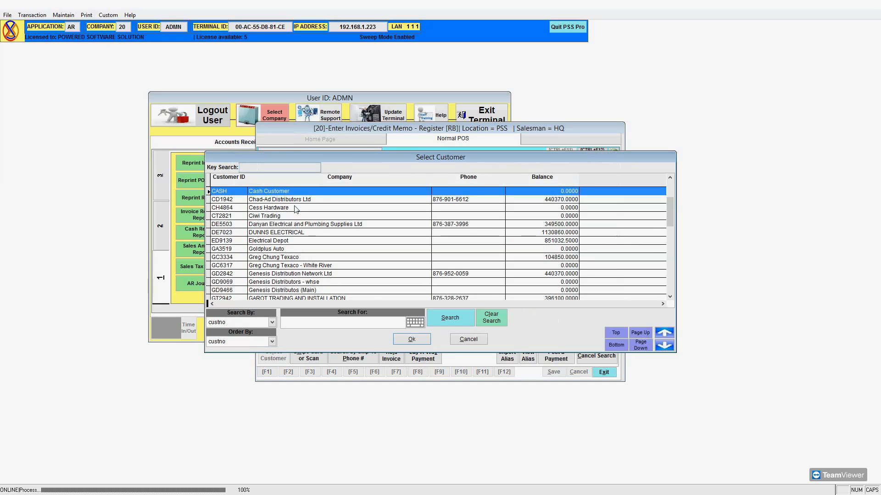
pyautogui.click(410, 343)
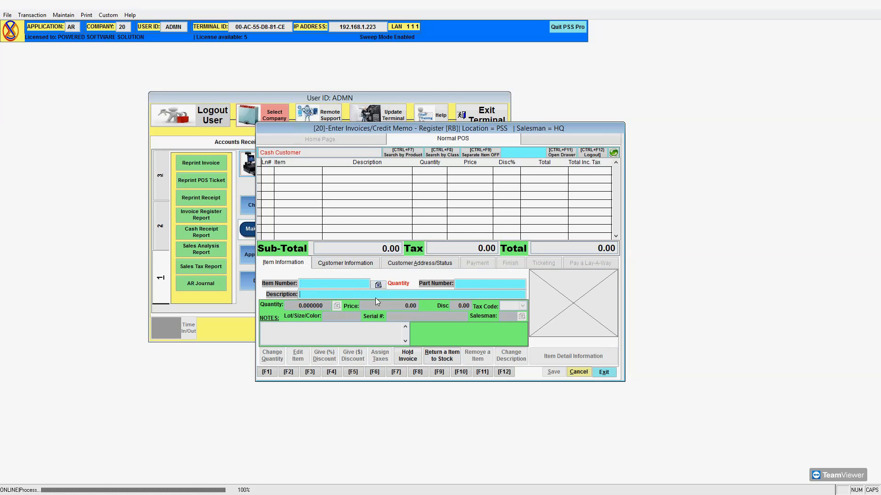
pyautogui.click(485, 286)
# Open Station Setup, view the registered MAC addresses, and close it without saving.
pyautogui.click(8, 15)
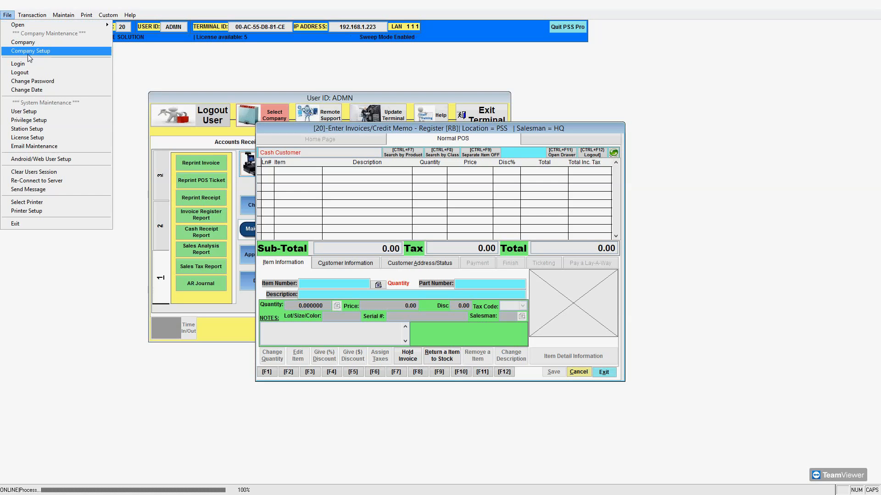
pyautogui.click(46, 129)
pyautogui.click(338, 121)
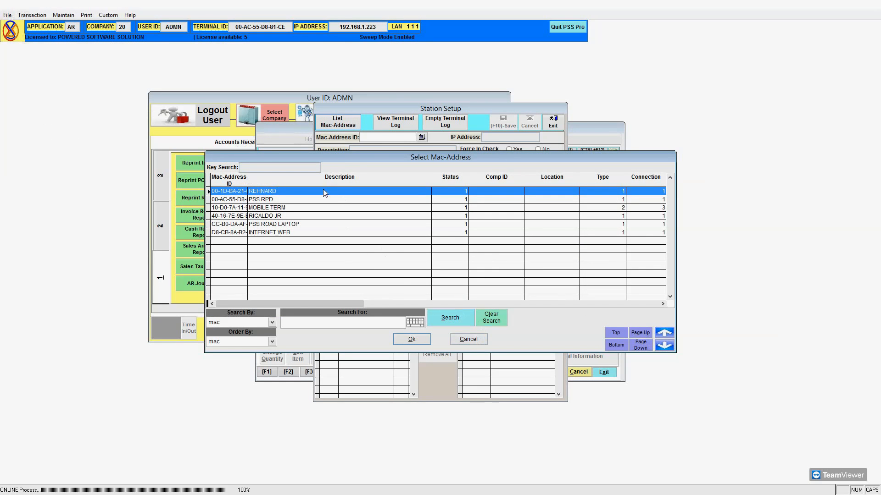
pyautogui.click(467, 340)
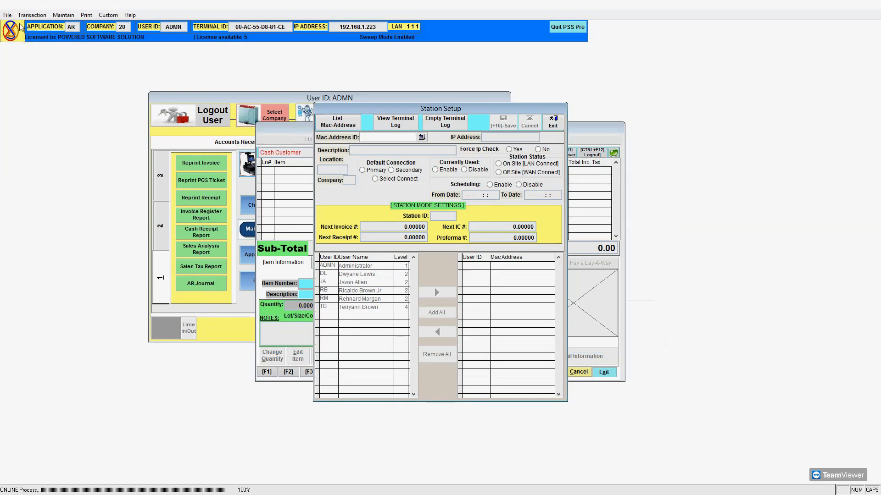
pyautogui.click(555, 126)
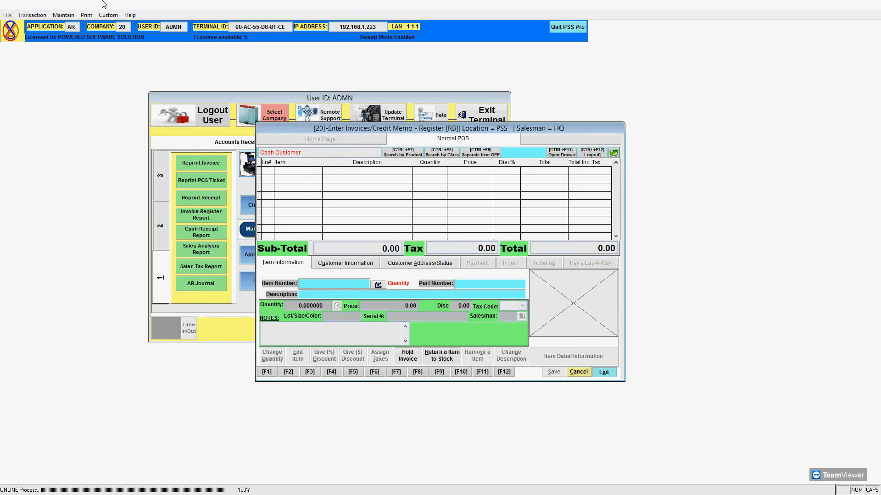
# Reopen Station Setup and pick the PSS RPD terminal from the widened MAC-address list.
pyautogui.click(7, 15)
pyautogui.click(8, 15)
pyautogui.click(8, 16)
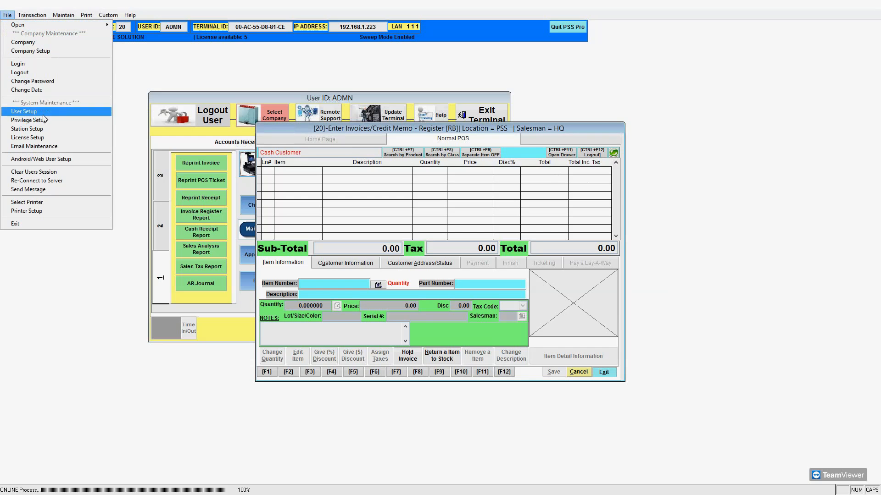
pyautogui.click(48, 129)
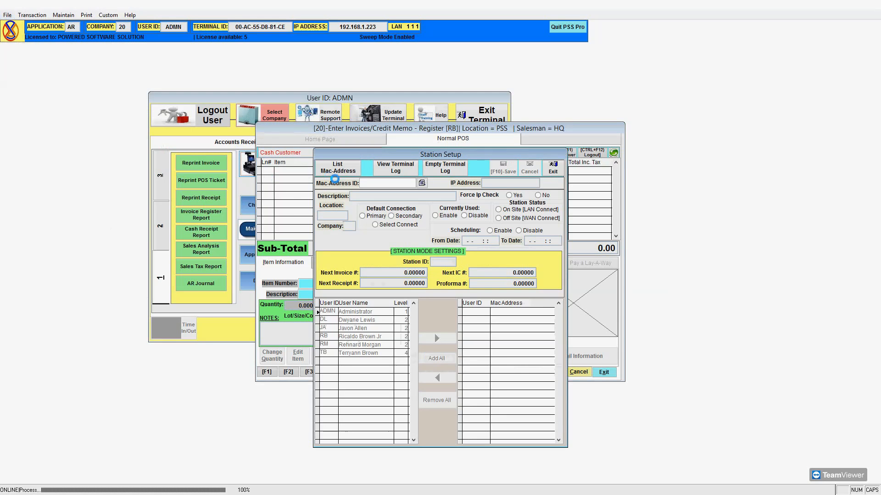
pyautogui.click(345, 170)
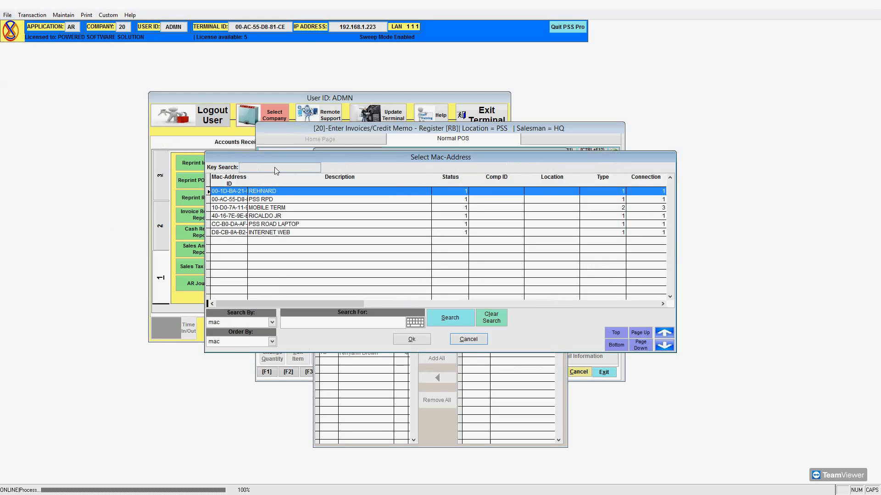
pyautogui.moveTo(248, 177); pyautogui.dragTo(277, 178)
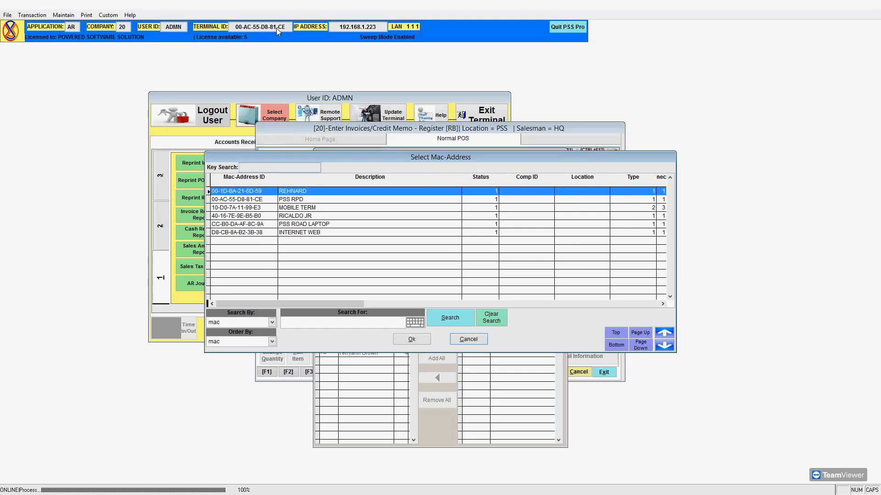
pyautogui.click(270, 200)
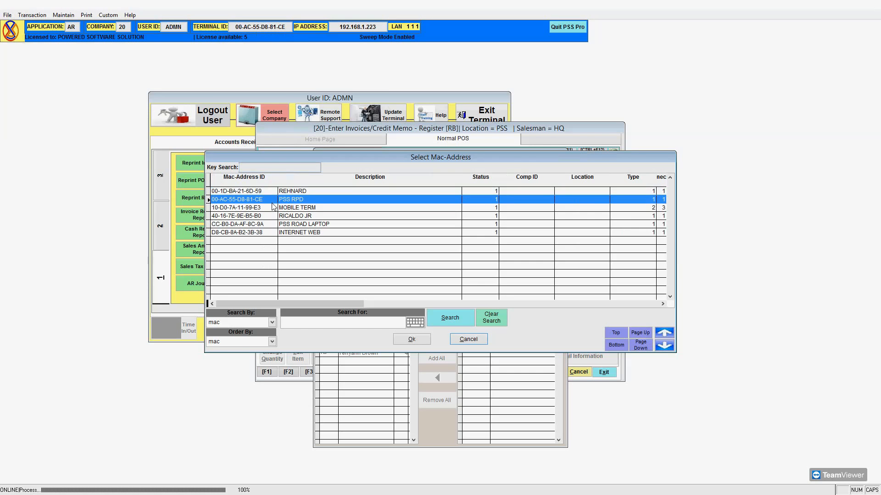
pyautogui.click(411, 339)
# Edit the existing PSS RPD station record, then exit Station Setup without saving.
pyautogui.click(356, 275)
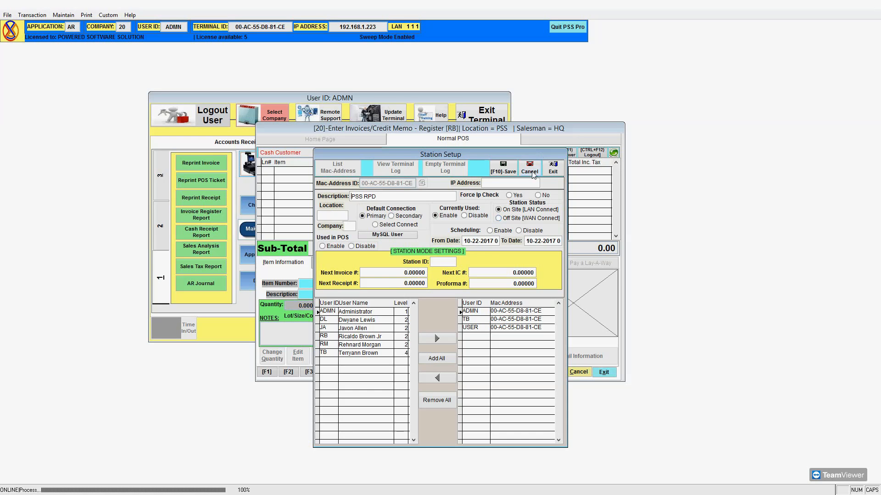
pyautogui.click(552, 170)
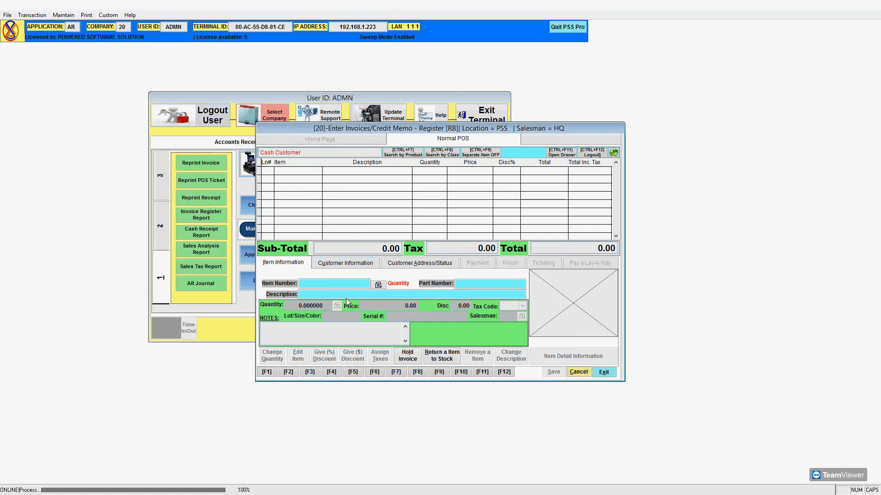
# Select item 157 (157 test) for the invoice entry line.
pyautogui.click(379, 285)
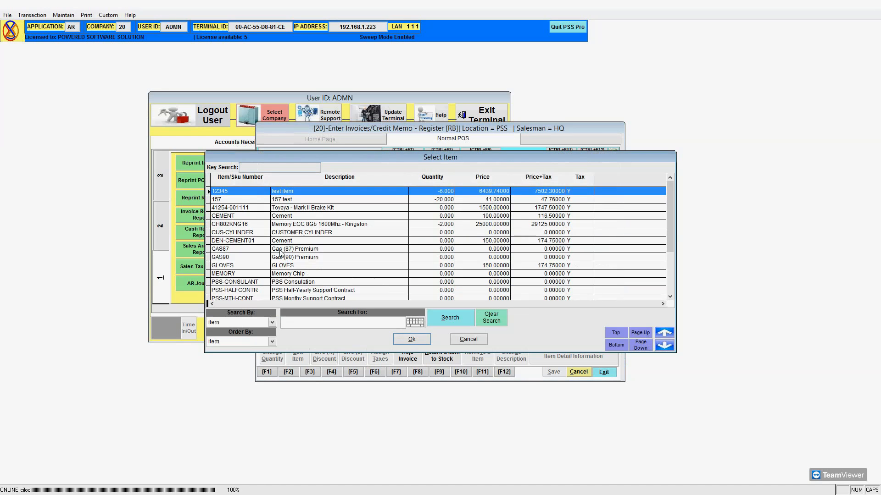
pyautogui.click(262, 200)
pyautogui.click(411, 339)
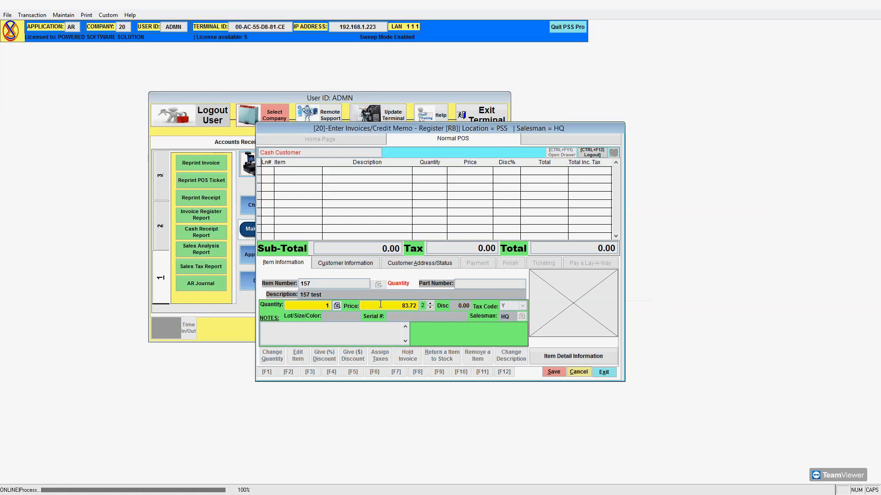
# Compare item 157's stock at locations GA0001 and PSS, choosing the PSS row.
pyautogui.click(336, 304)
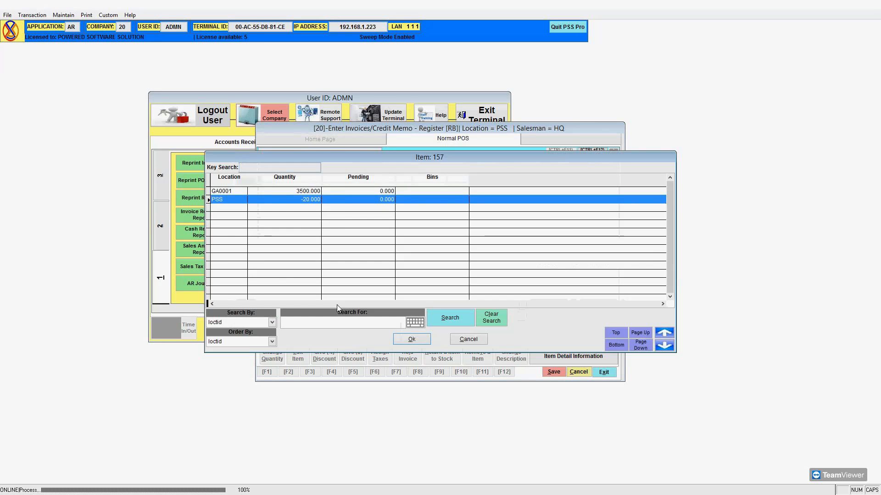
pyautogui.click(229, 192)
pyautogui.click(235, 197)
pyautogui.click(235, 192)
pyautogui.click(236, 200)
pyautogui.click(238, 191)
pyautogui.click(238, 198)
pyautogui.click(239, 191)
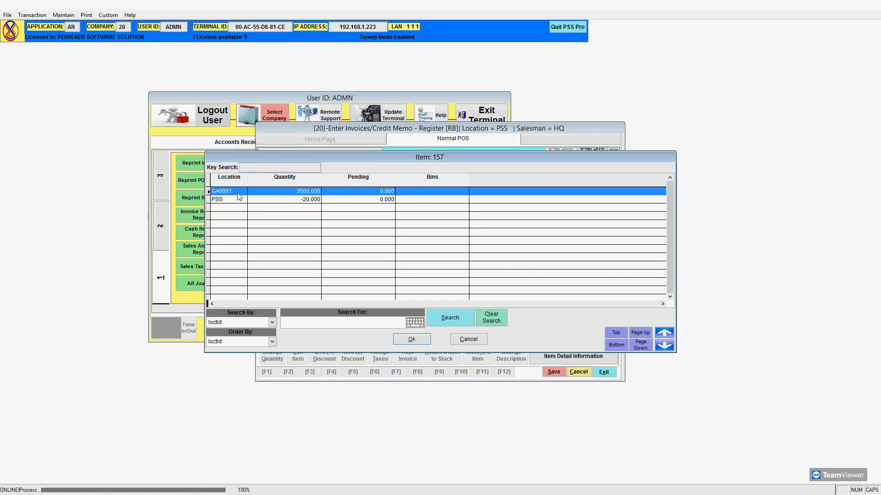
pyautogui.click(291, 201)
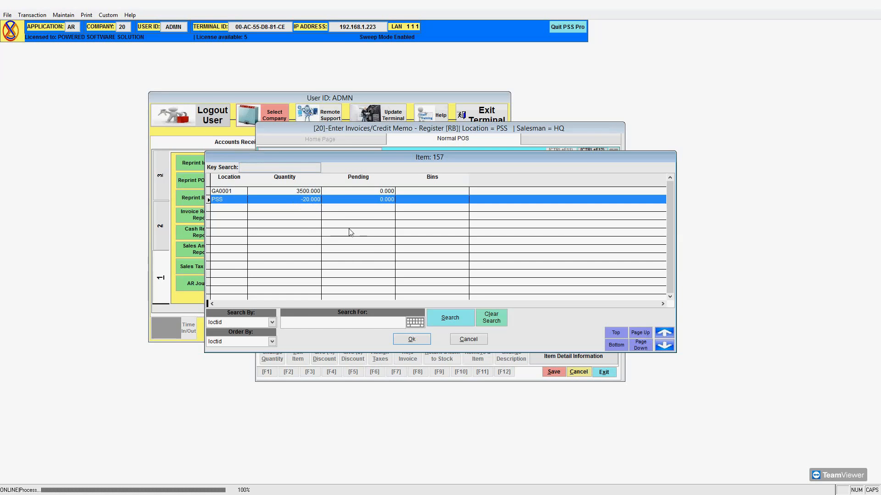
pyautogui.click(421, 339)
pyautogui.click(423, 340)
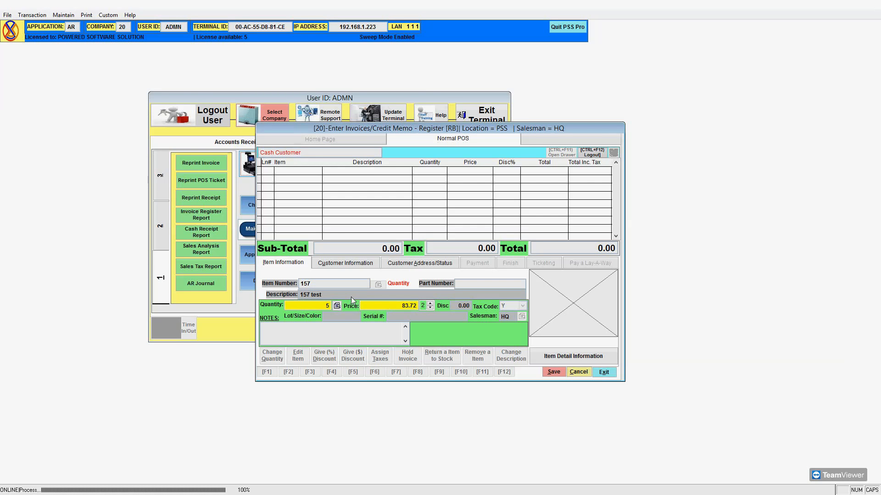
# Price item 157 at 70.00, override the stock shortage and keep the price to add line 1.
pyautogui.write('70')
pyautogui.press('Return')
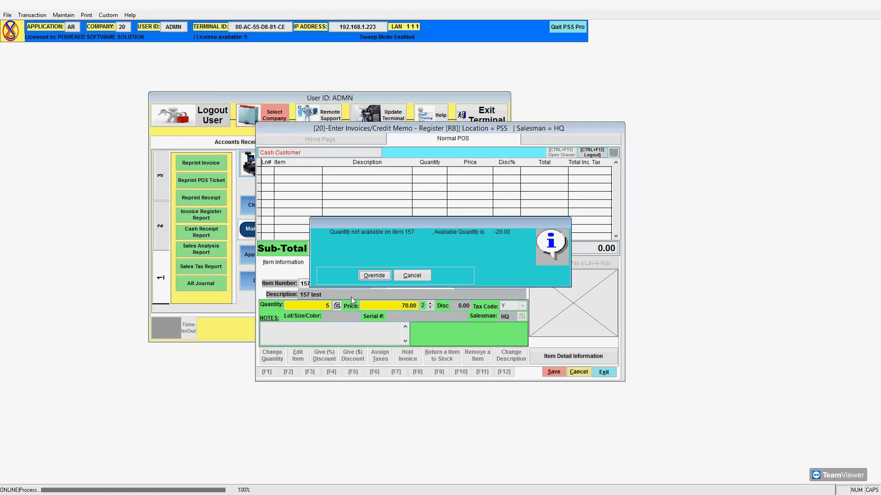
pyautogui.click(372, 277)
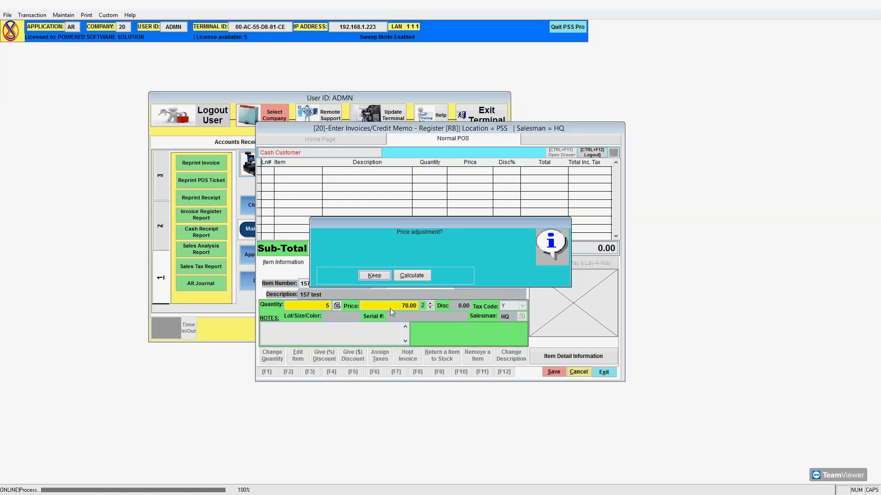
pyautogui.click(374, 275)
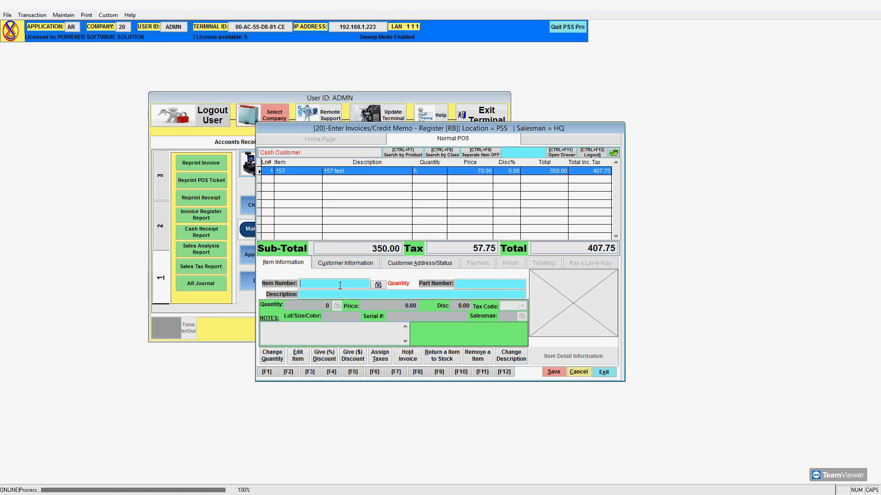
pyautogui.click(381, 284)
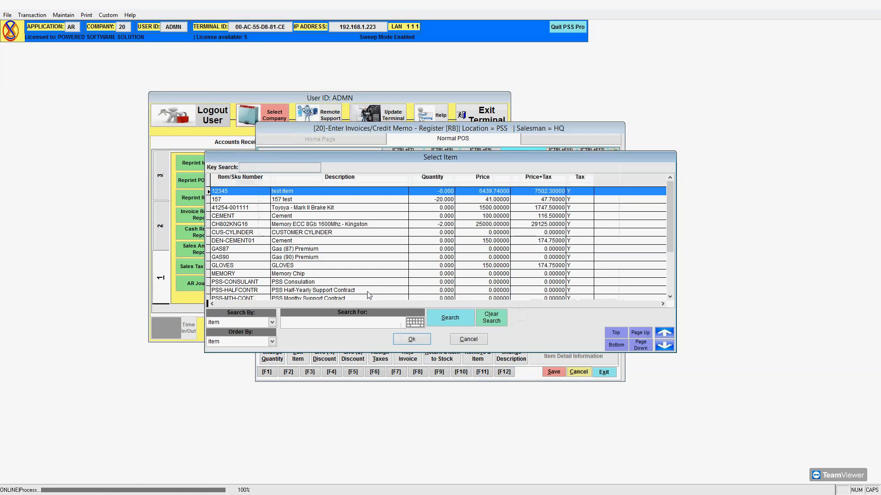
# Load item 12345 (test item) at quantity 1 for 83.72 into the entry line.
pyautogui.click(412, 339)
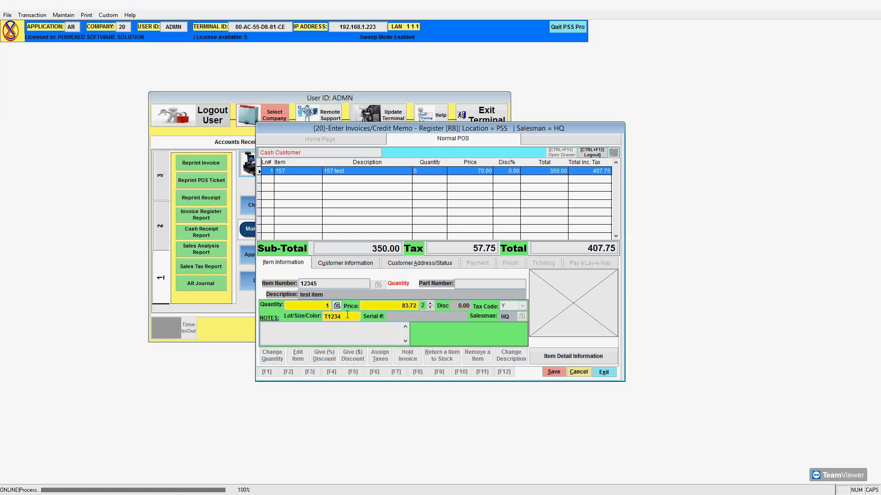
# Set item 12345 to quantity 2 with lot T1234 and add it as line 2.
pyautogui.write('2')
pyautogui.press('Return')
pyautogui.press('Return')
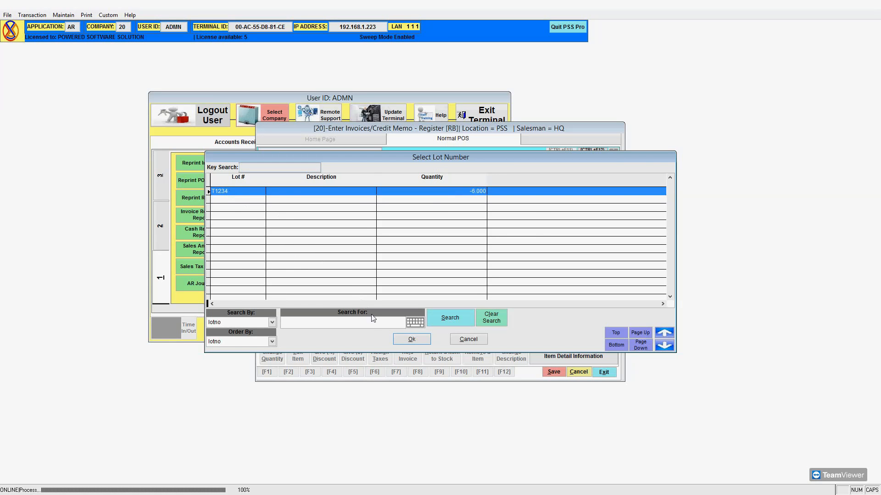
pyautogui.click(410, 339)
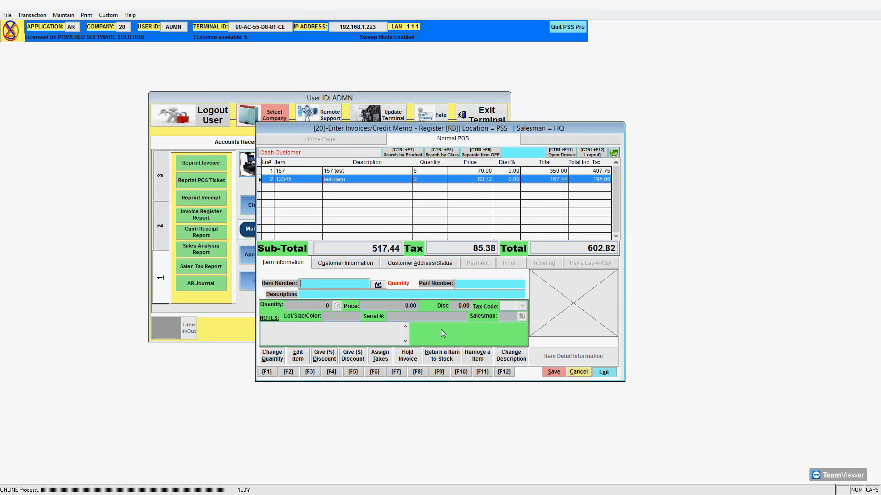
# Change line 1 (157 test) to quantity 3, overriding the stock shortage and keeping the 70.00 price.
pyautogui.click(472, 172)
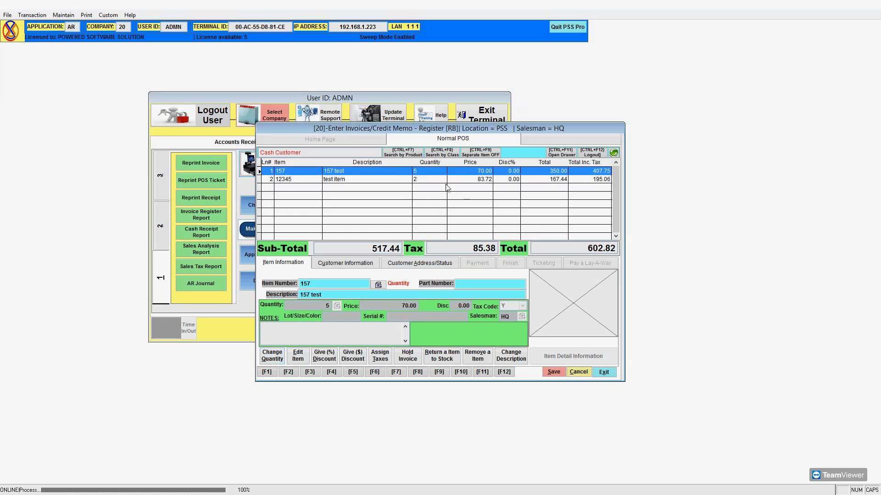
pyautogui.click(272, 357)
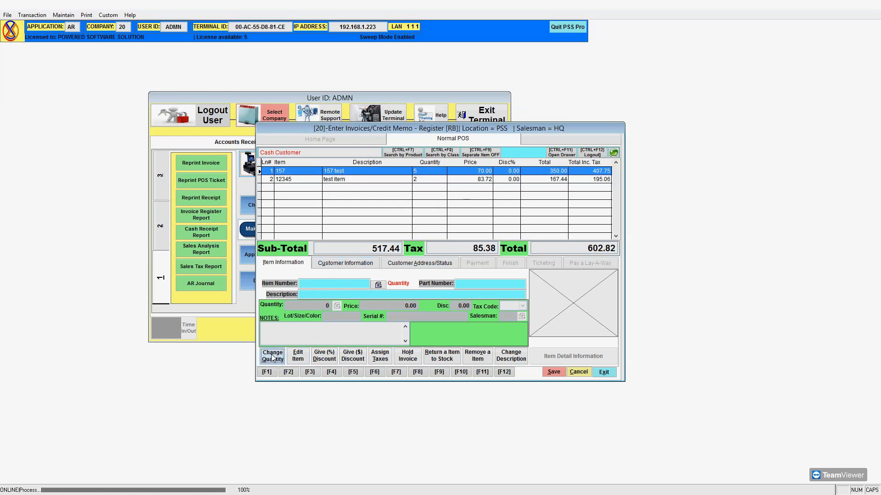
pyautogui.doubleClick(431, 175)
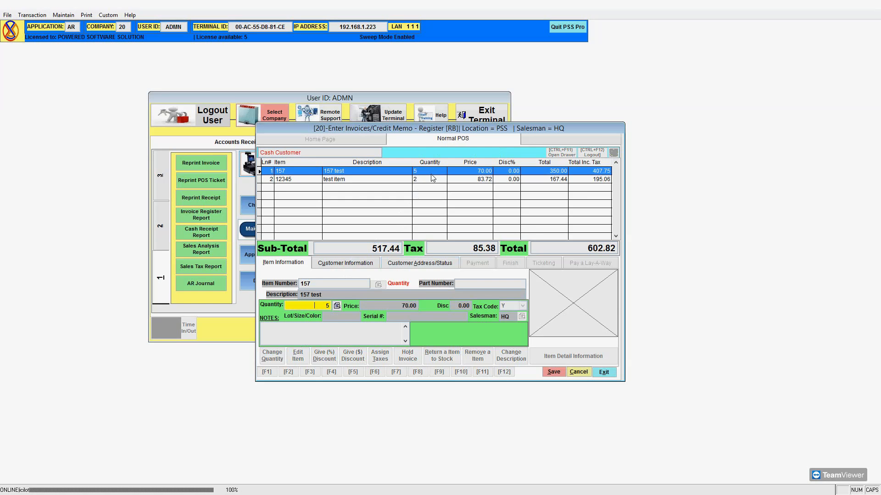
pyautogui.write('3')
pyautogui.press('Return')
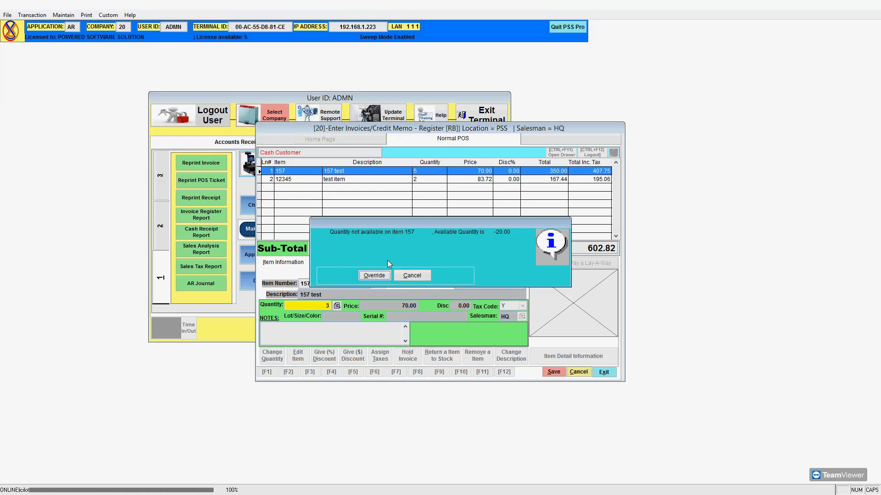
pyautogui.click(374, 275)
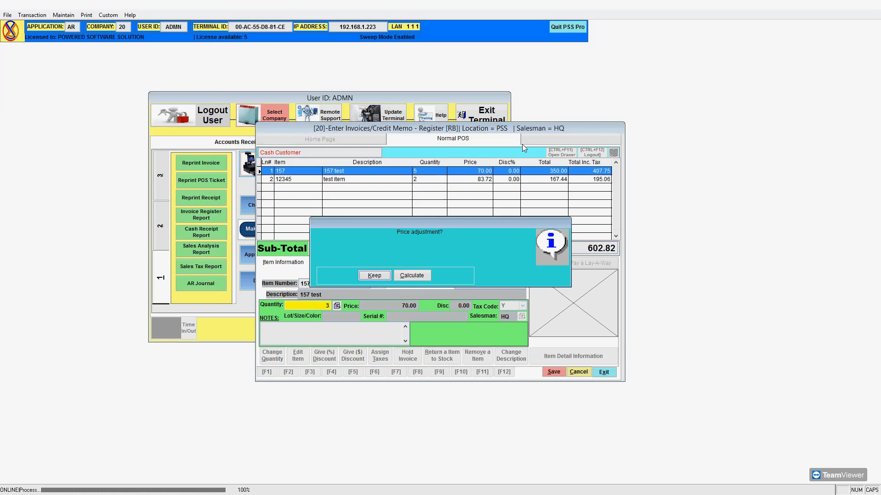
pyautogui.click(381, 278)
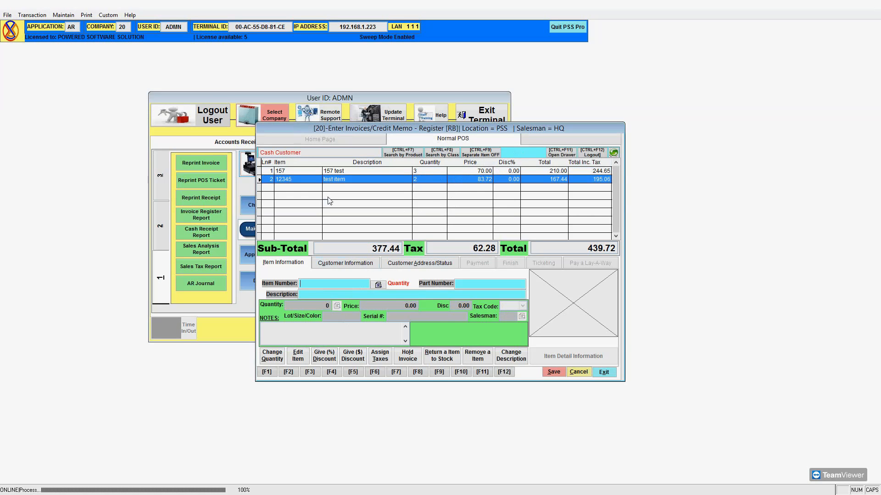
pyautogui.click(351, 169)
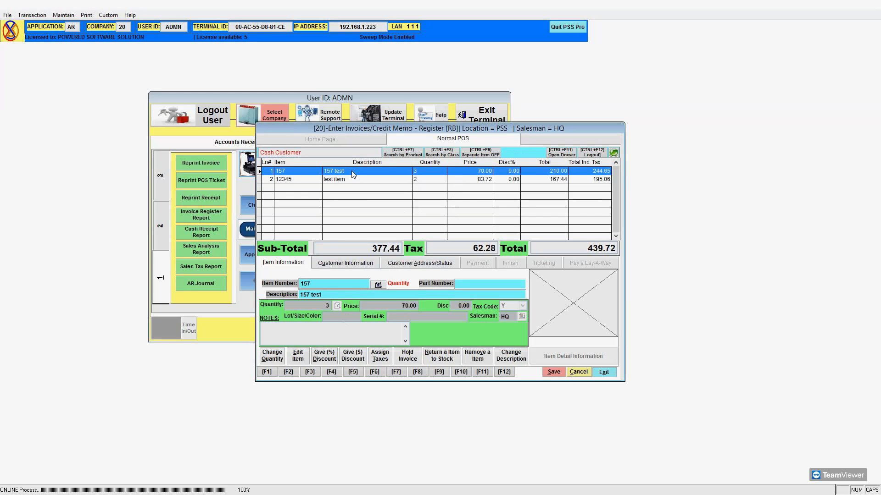
# Add the note 'TEST NOTES/COMMENT' to the 157 line, overriding the stock warning and keeping the price.
pyautogui.click(299, 357)
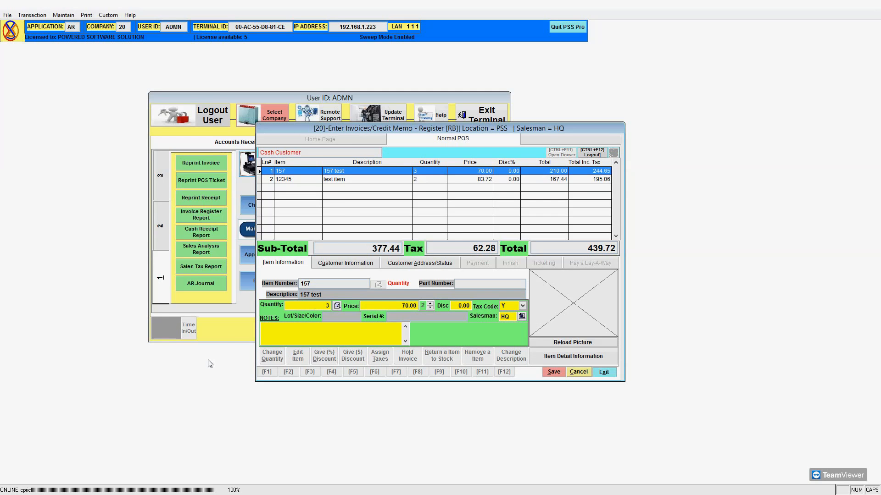
pyautogui.write('TEST NOTES/COMMENT')
pyautogui.click(552, 373)
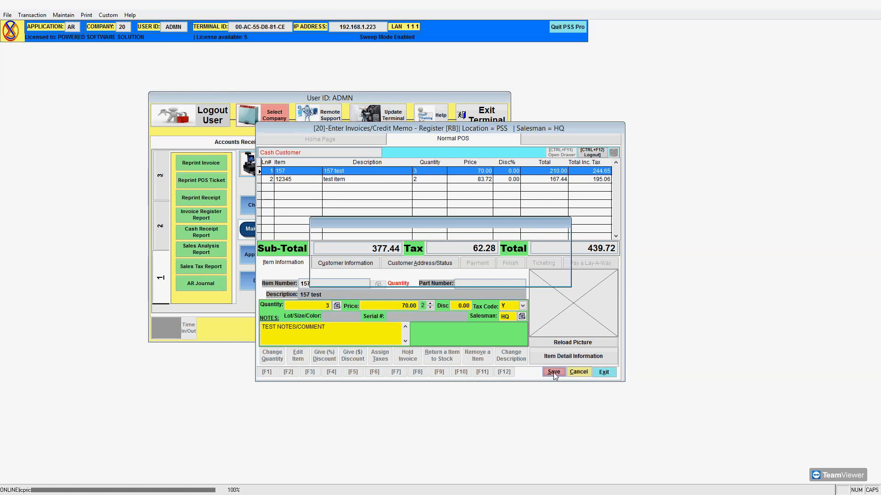
pyautogui.click(374, 275)
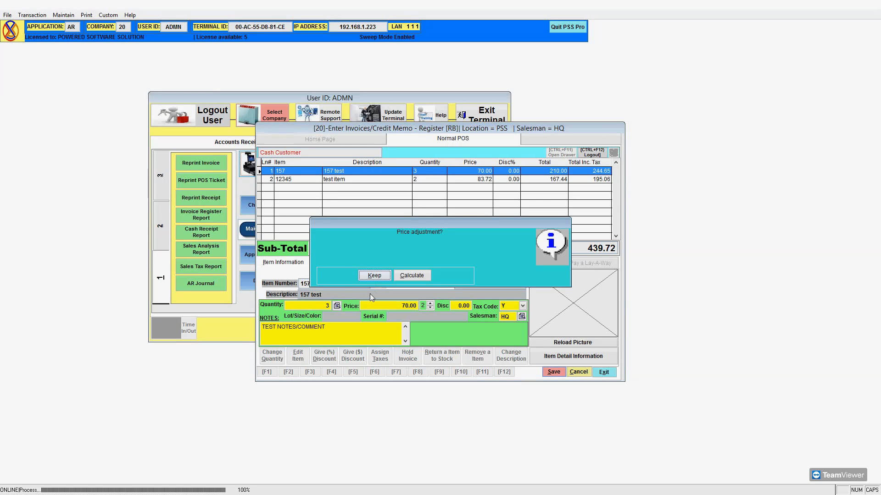
pyautogui.click(378, 277)
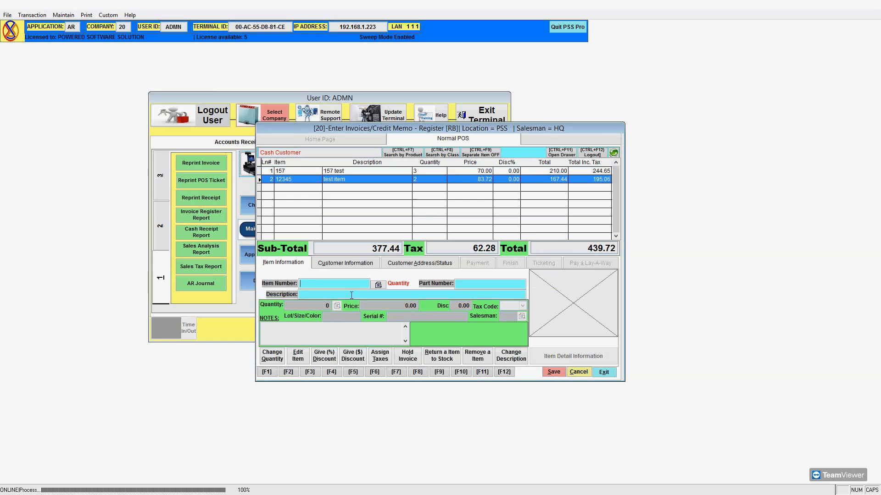
# Step through both invoice lines to verify the saved note, then clear the item entry fields.
pyautogui.press('Up')
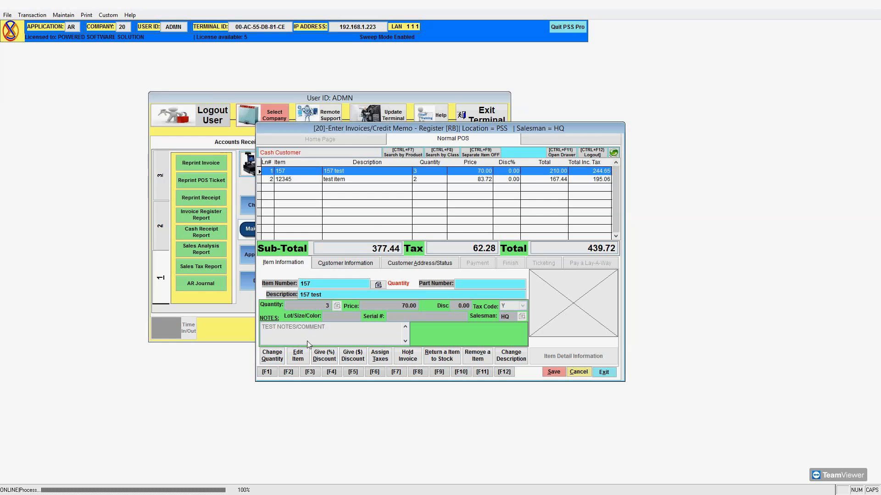
pyautogui.press('Down')
pyautogui.press('Up')
pyautogui.press('Down')
pyautogui.press('Up')
pyautogui.click(330, 285)
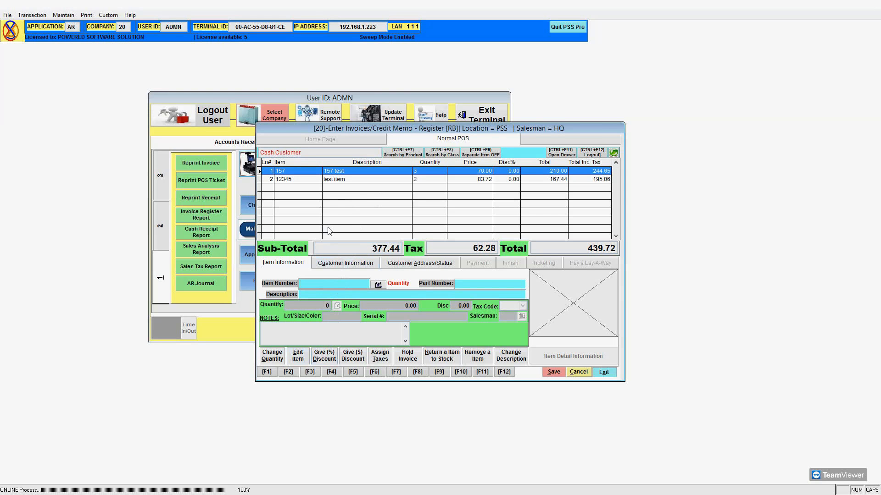
# Post a 5% total discount assigned to all items, then select the 157 test line.
pyautogui.click(329, 358)
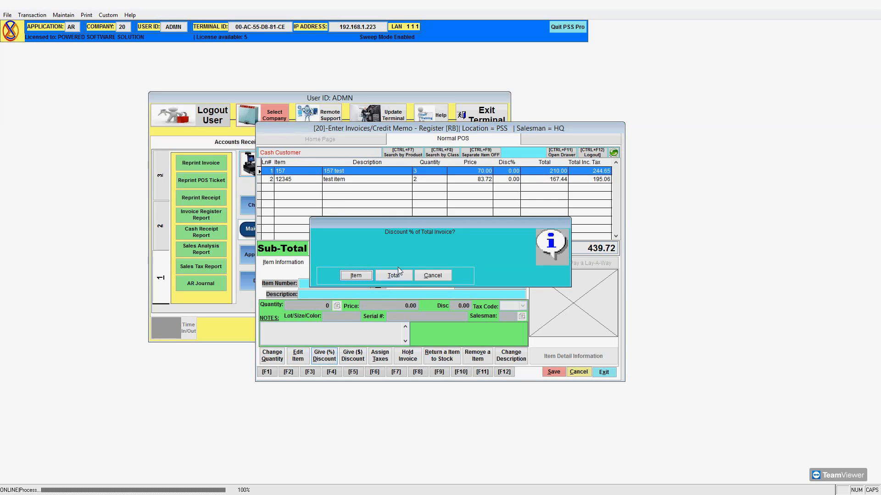
pyautogui.click(393, 275)
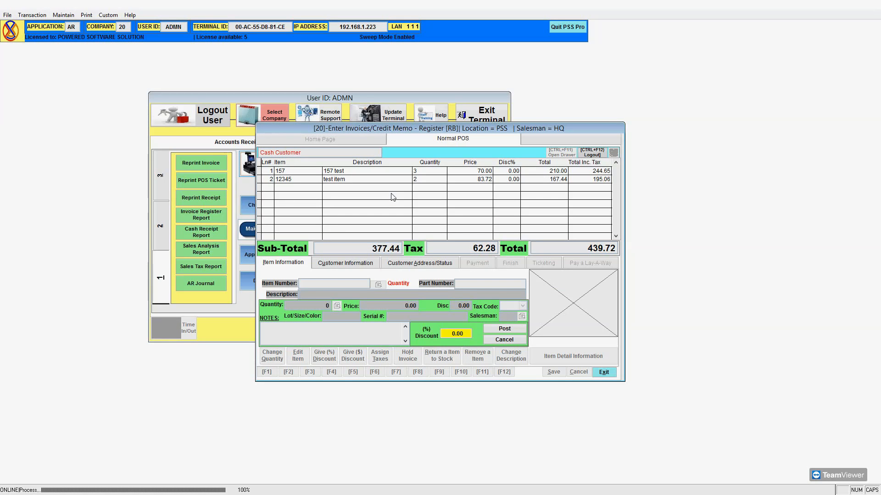
pyautogui.write('5')
pyautogui.press('Tab')
pyautogui.press('Return')
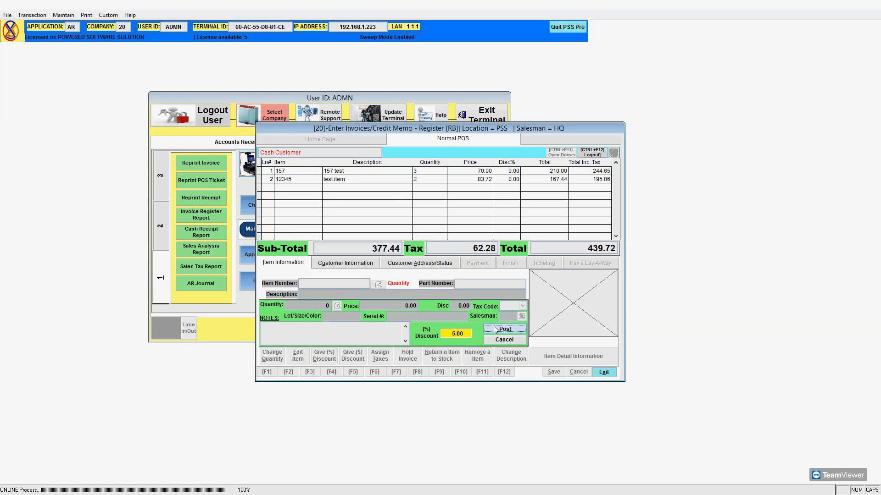
pyautogui.click(389, 273)
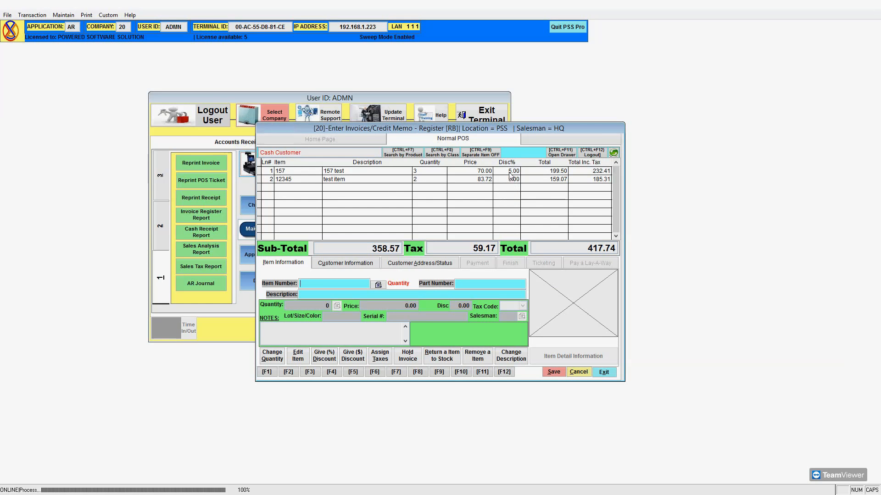
pyautogui.click(511, 172)
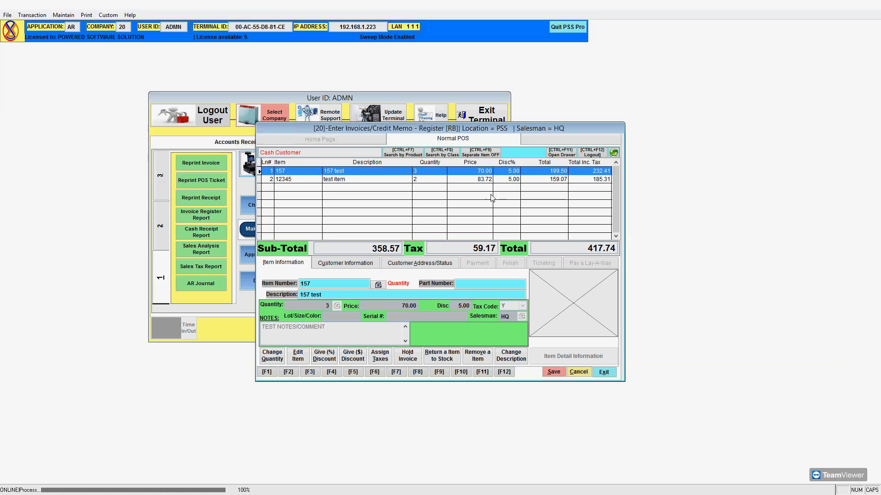
# Give item 157 alone a 3% discount, replacing its existing 5% discount.
pyautogui.click(324, 356)
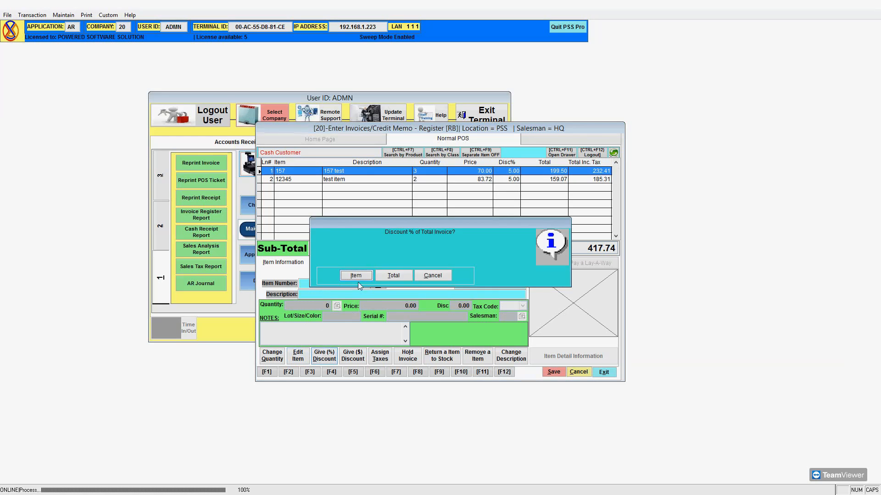
pyautogui.click(356, 276)
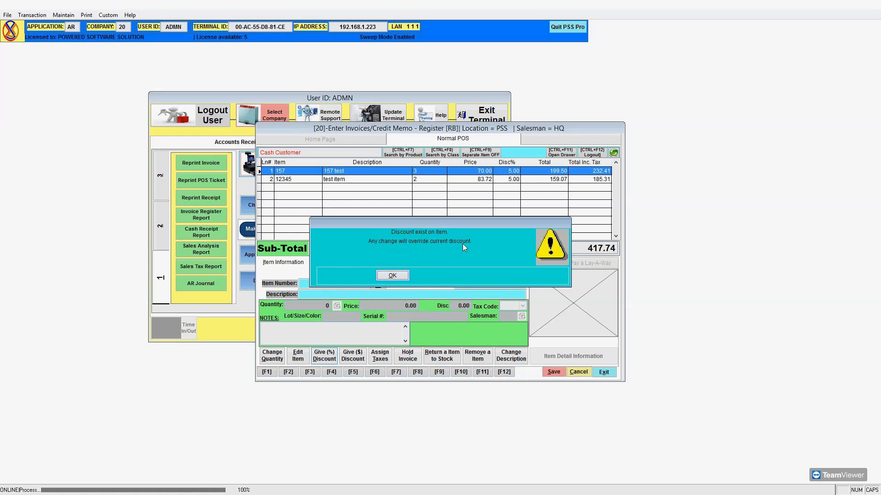
pyautogui.click(402, 274)
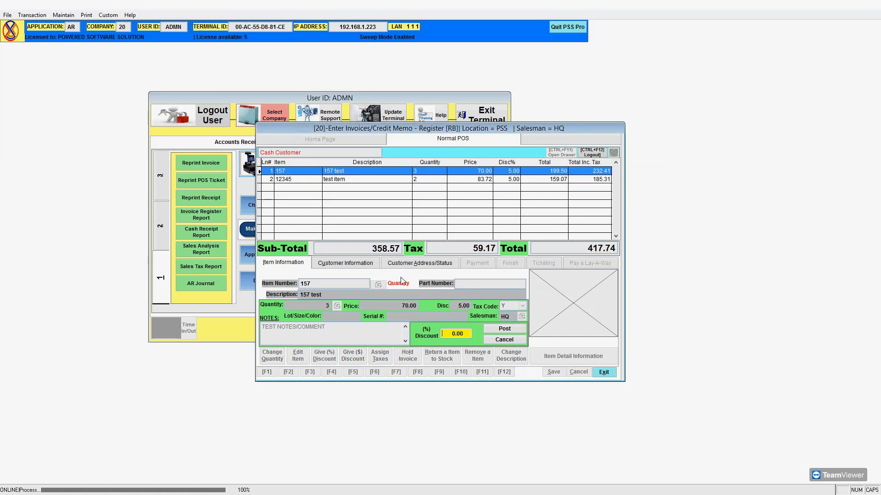
pyautogui.write('3')
pyautogui.press('Tab')
pyautogui.click(509, 330)
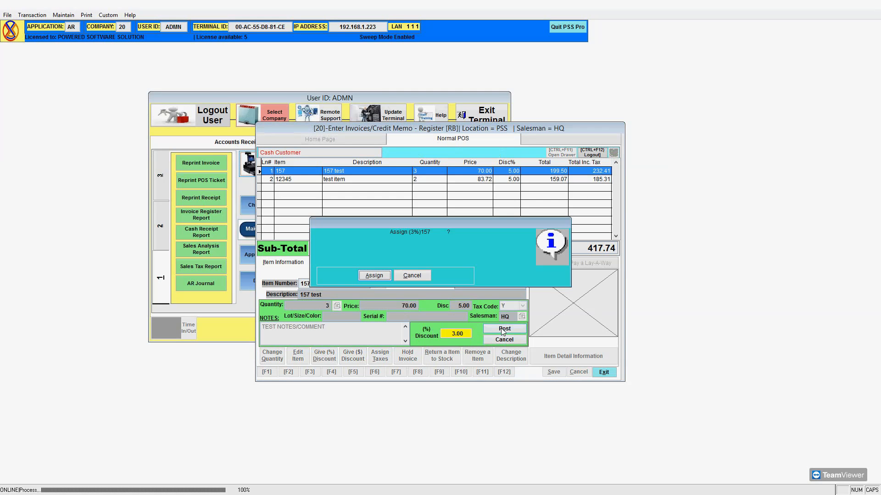
pyautogui.click(374, 276)
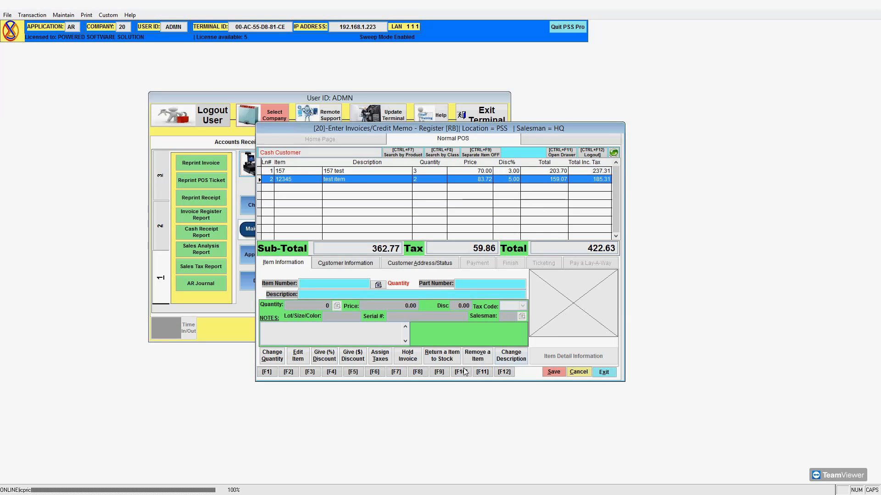
# Spread a 2.63 dollar discount over all invoice items, overriding the existing discounts.
pyautogui.click(355, 361)
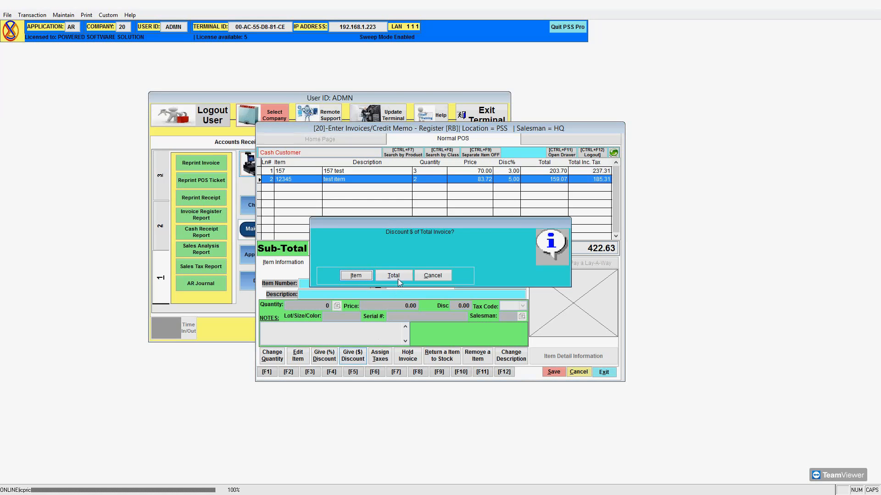
pyautogui.click(398, 276)
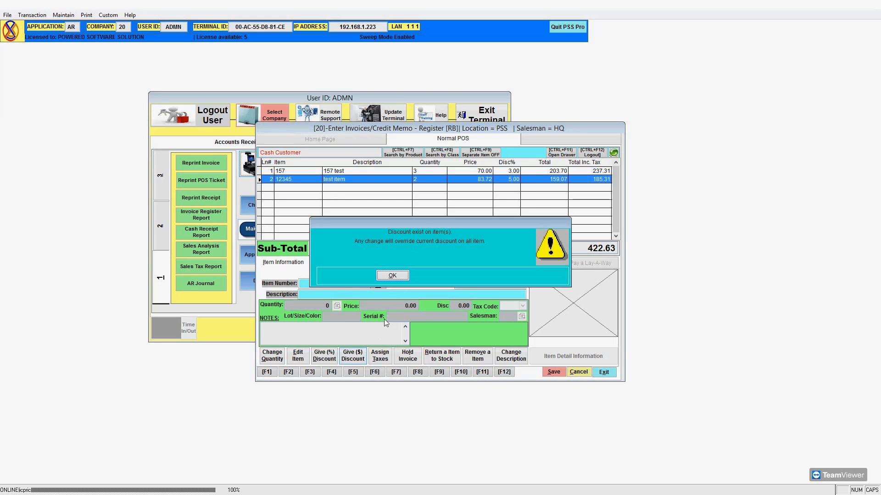
pyautogui.click(393, 275)
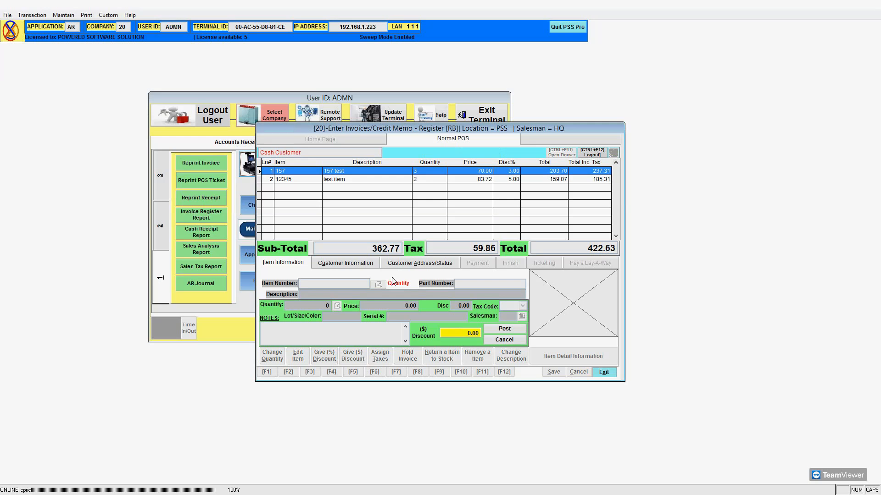
pyautogui.write('2.63')
pyautogui.press('Return')
pyautogui.click(390, 277)
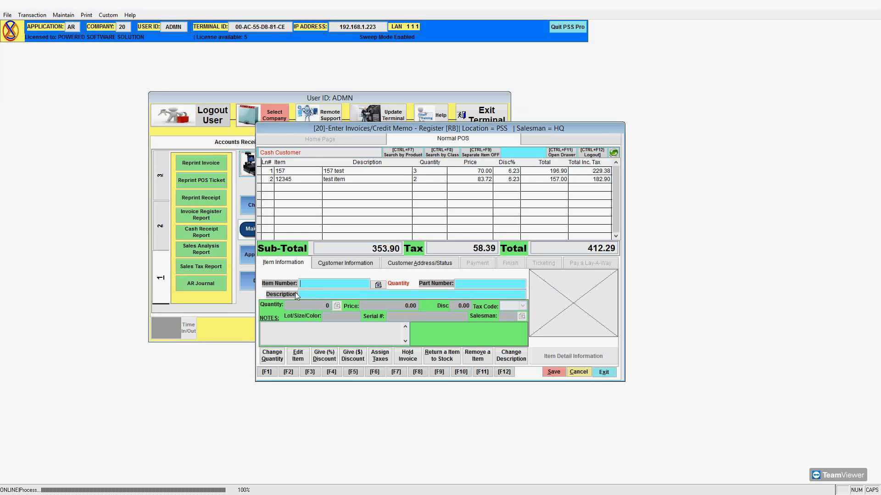
# Dismiss the repeated 'No item selected' warnings raised by the discount buttons.
pyautogui.click(351, 359)
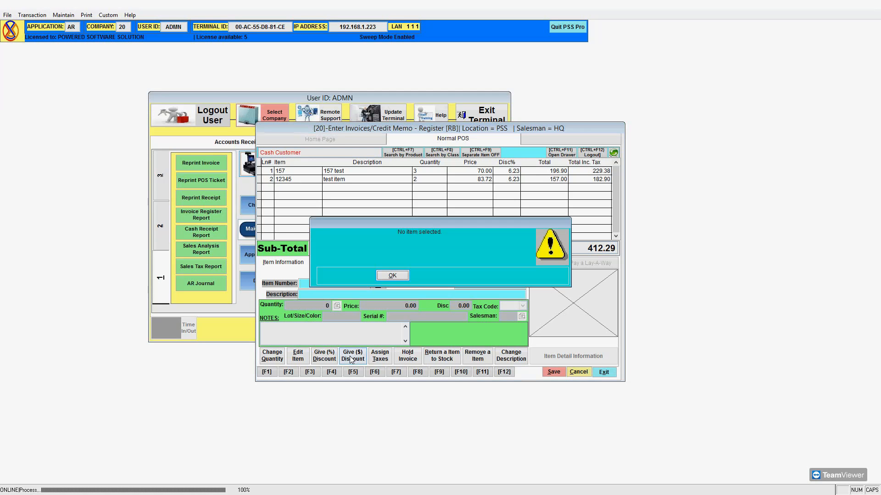
pyautogui.click(387, 277)
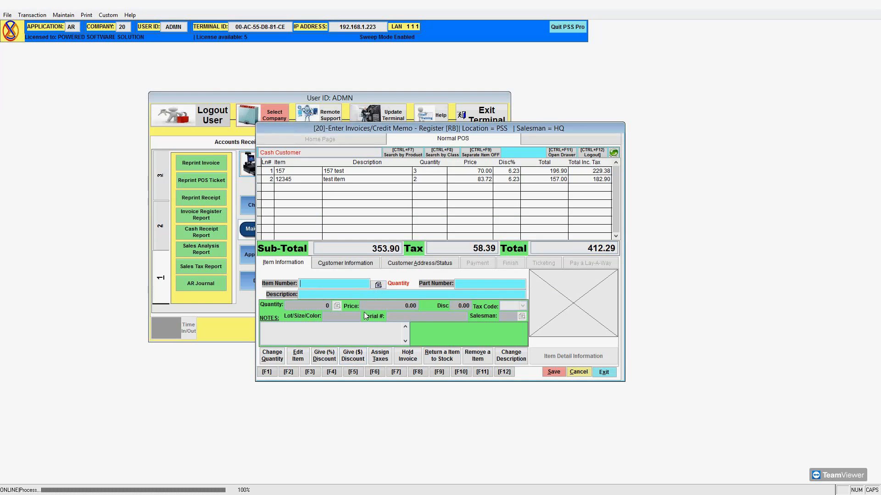
pyautogui.click(334, 359)
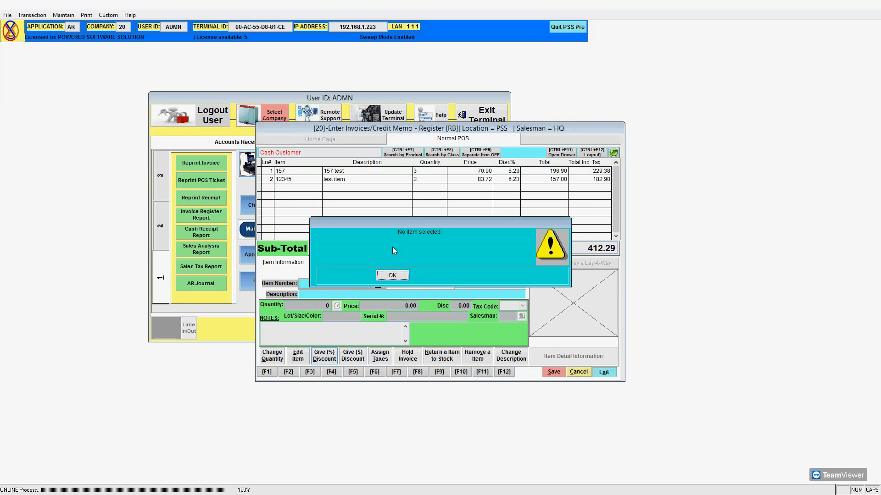
pyautogui.click(392, 276)
pyautogui.click(332, 358)
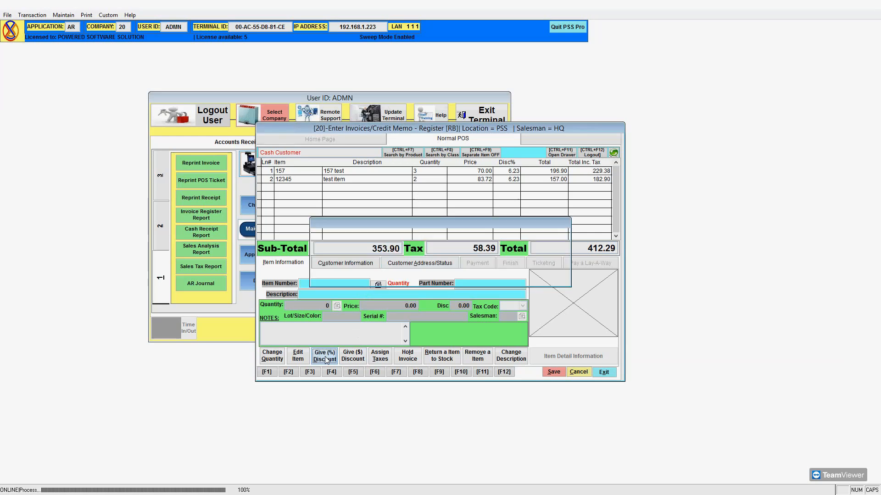
pyautogui.click(391, 277)
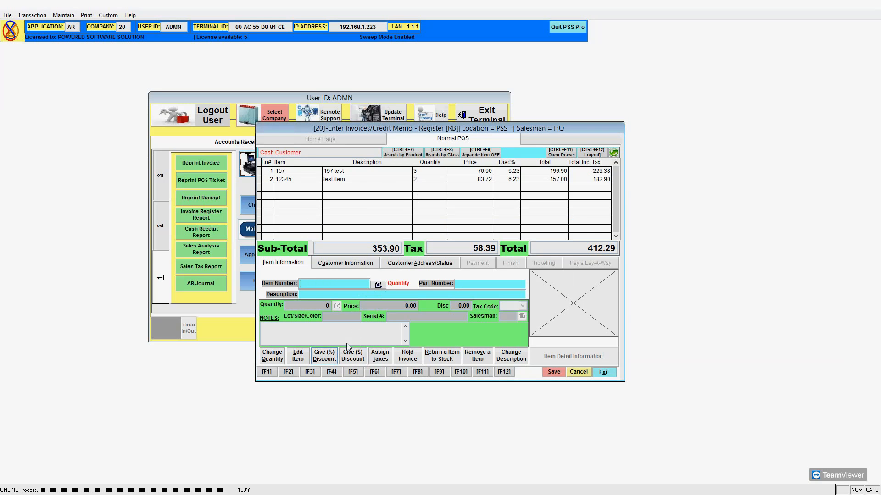
pyautogui.click(327, 357)
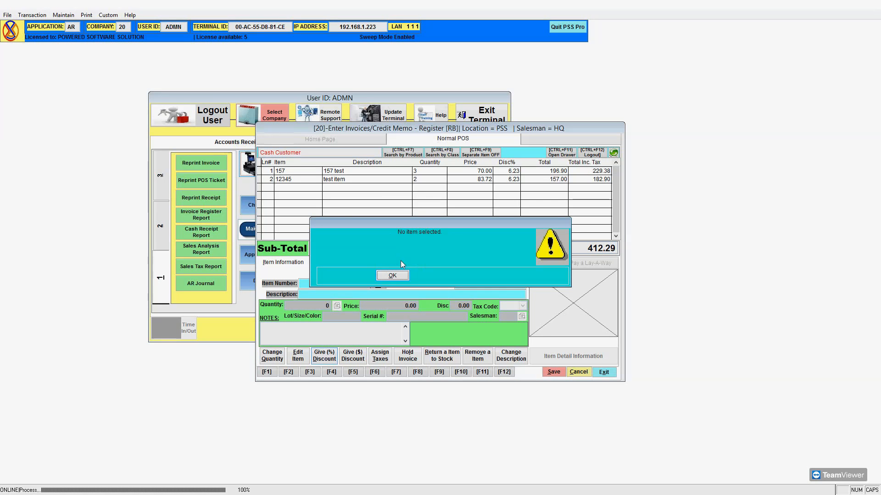
pyautogui.click(401, 275)
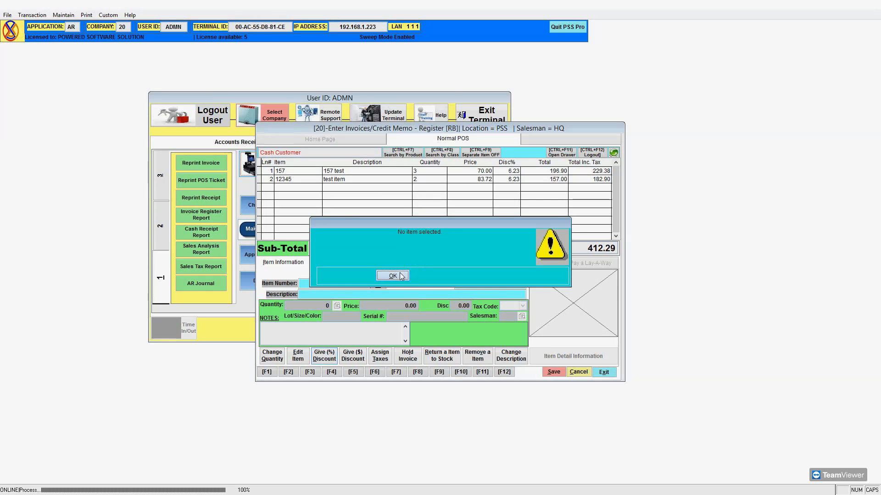
# Select the 157 line and reset the whole-invoice discount to 0.00%.
pyautogui.click(404, 186)
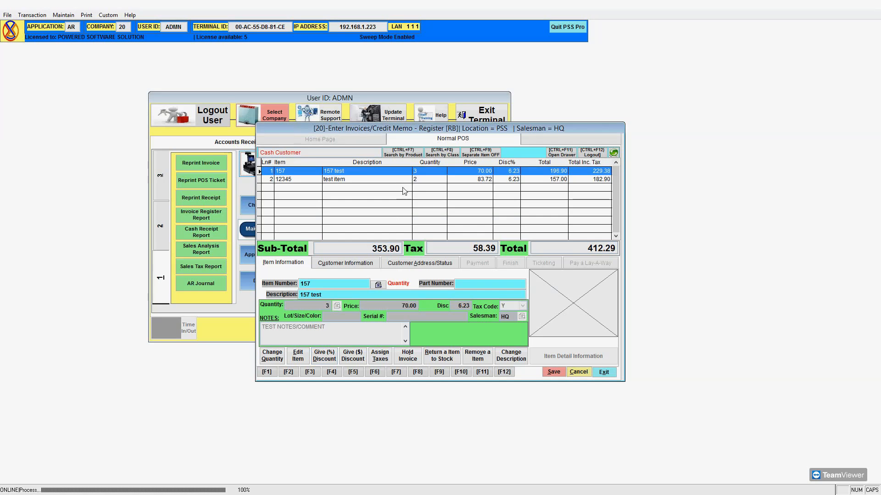
pyautogui.click(324, 360)
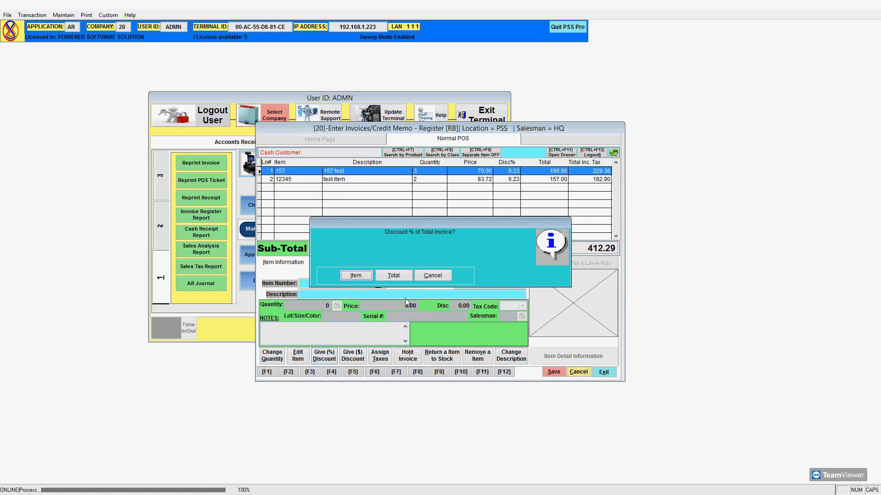
pyautogui.click(403, 274)
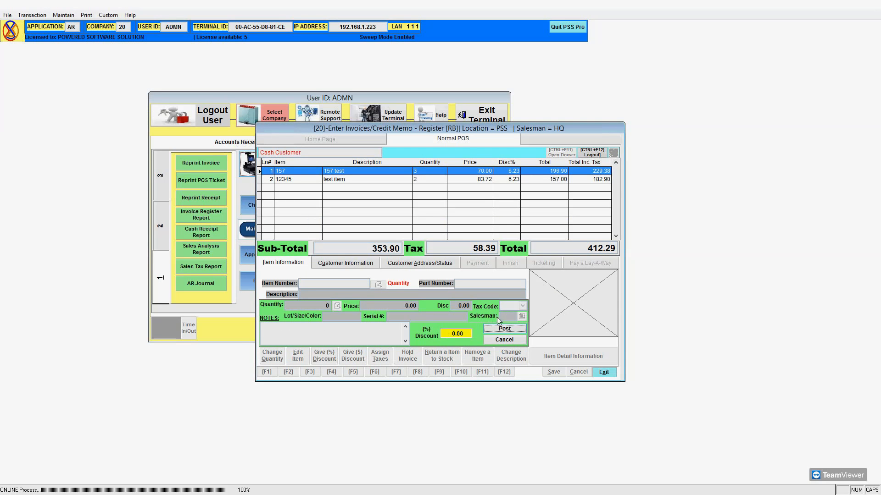
pyautogui.click(505, 329)
pyautogui.click(377, 277)
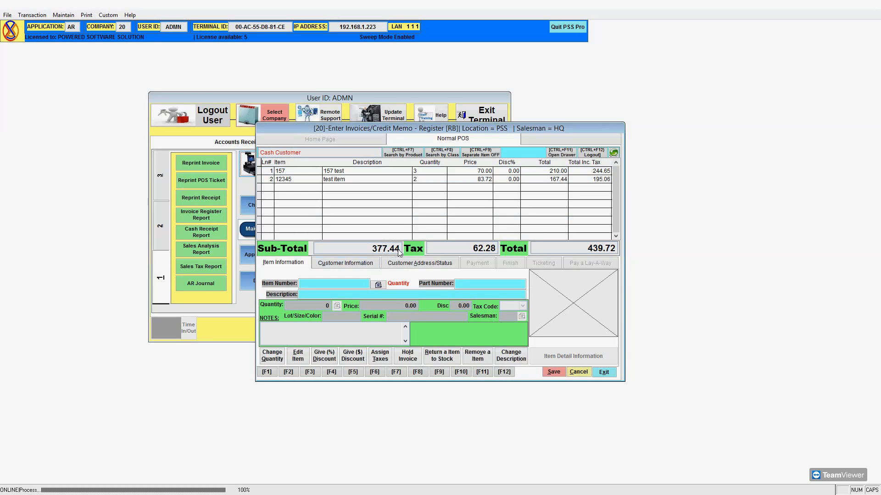
# Select the 157 line and spread a 27.44 dollar discount across both items.
pyautogui.click(358, 359)
pyautogui.click(387, 277)
pyautogui.click(413, 170)
pyautogui.click(352, 356)
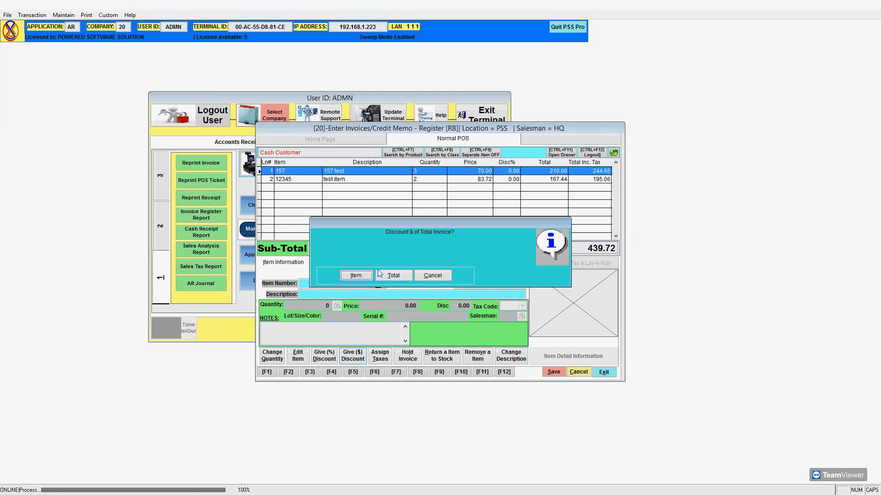
pyautogui.click(389, 276)
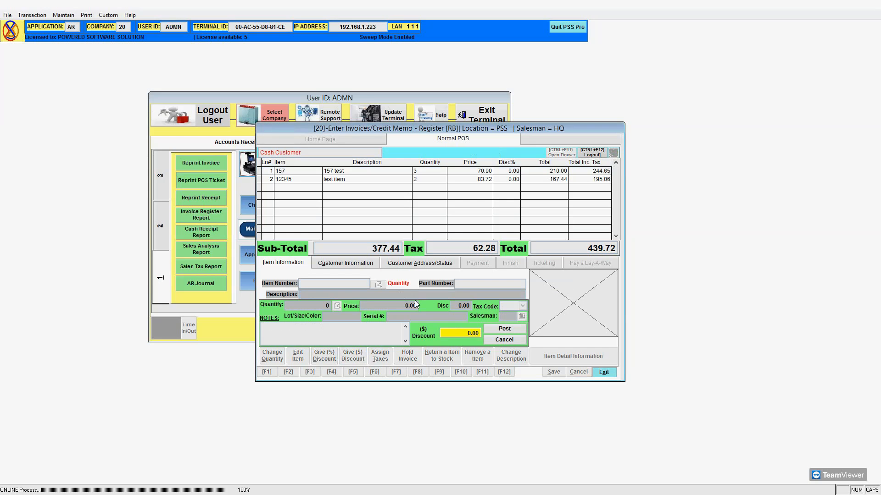
pyautogui.write('27.44')
pyautogui.press('Tab')
pyautogui.press('Return')
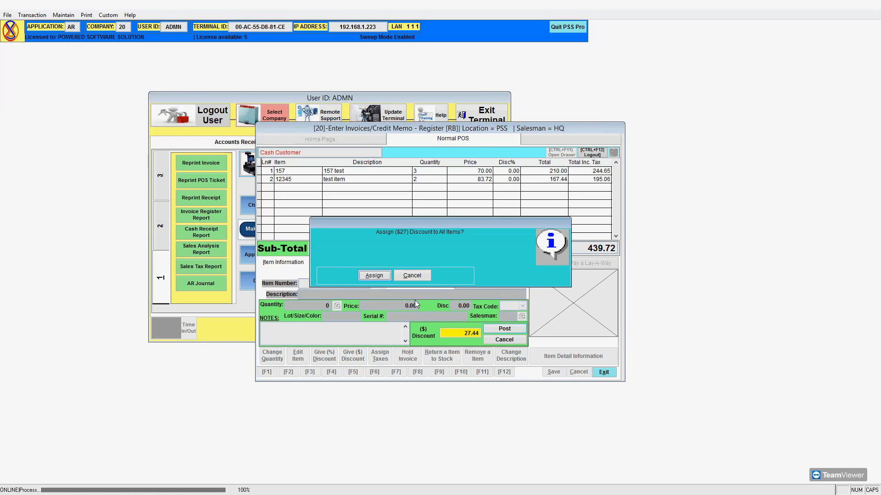
pyautogui.press('Return')
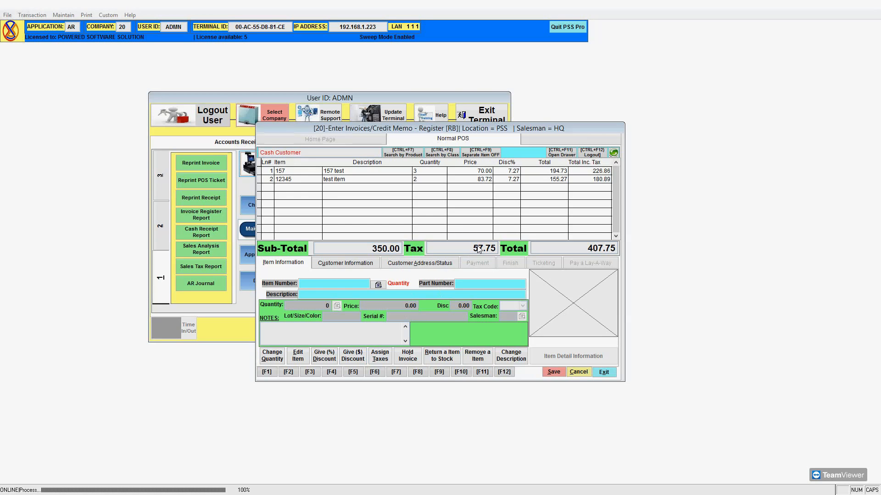
pyautogui.click(489, 172)
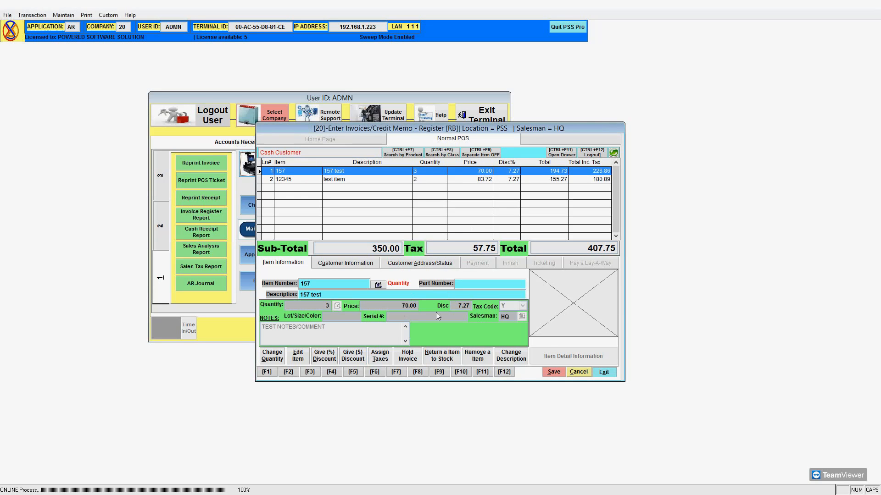
# Assign tax code N to all invoice items.
pyautogui.click(381, 356)
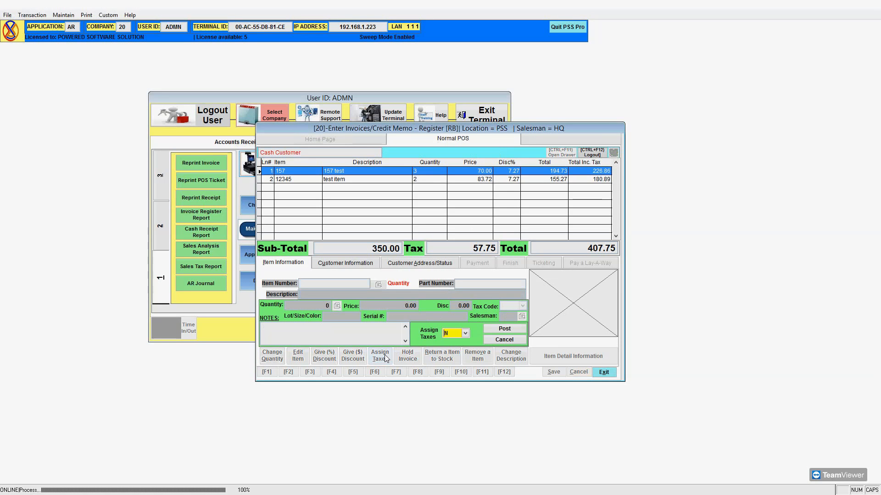
pyautogui.click(466, 334)
pyautogui.moveTo(461, 307); pyautogui.dragTo(461, 321)
pyautogui.click(454, 316)
pyautogui.click(466, 335)
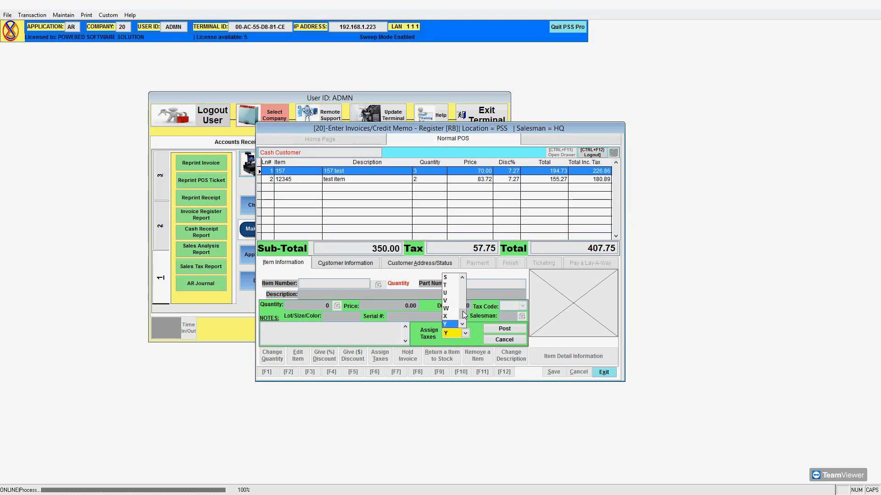
pyautogui.moveTo(464, 316); pyautogui.dragTo(462, 304)
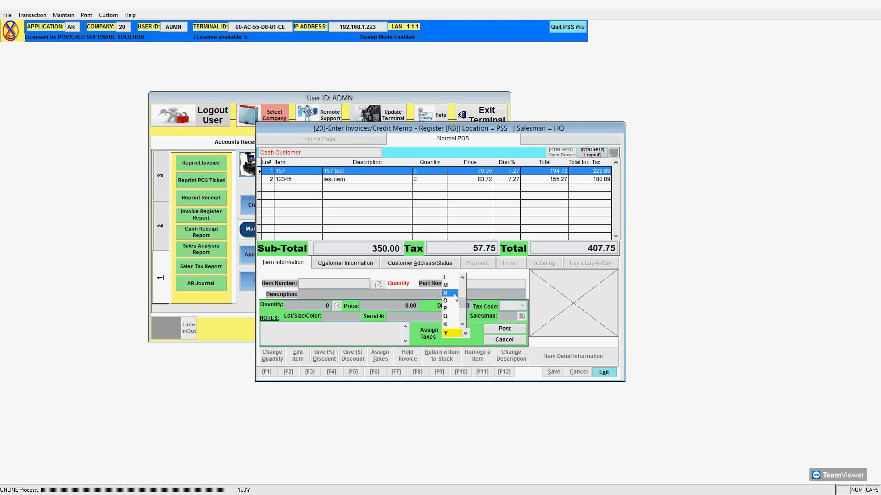
pyautogui.click(454, 294)
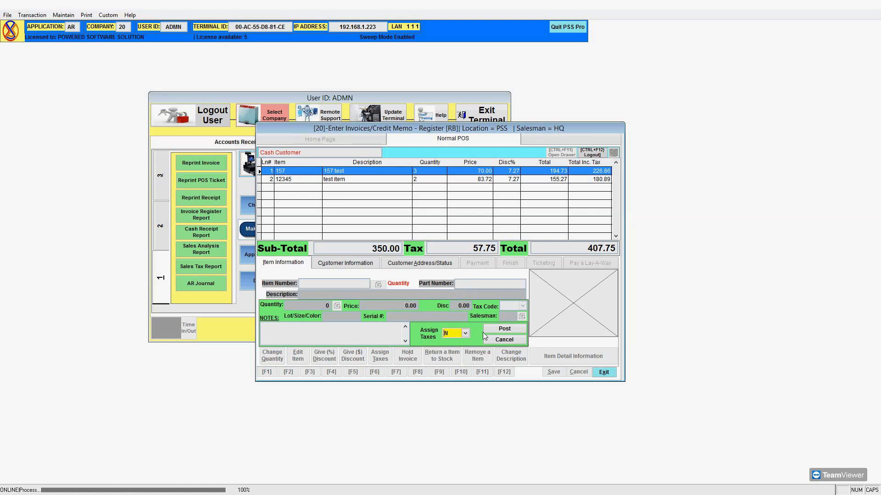
pyautogui.click(497, 329)
pyautogui.click(377, 278)
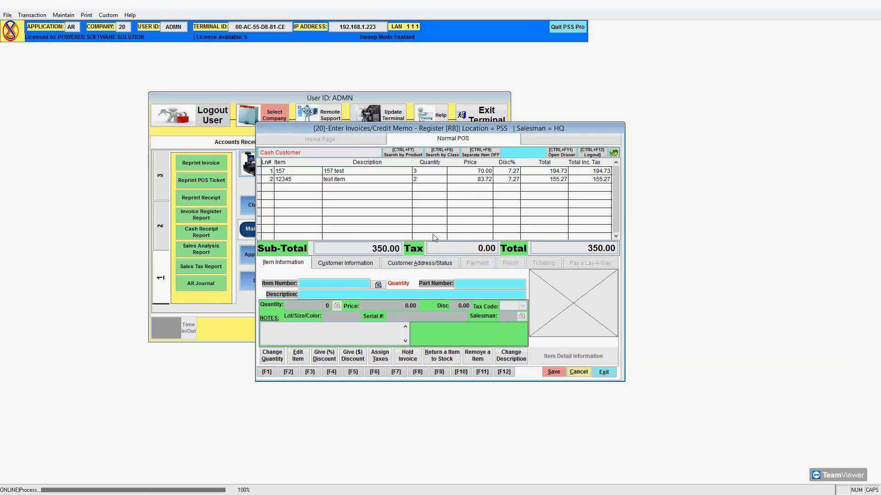
# Select the test item line and reassign tax code Y to all items.
pyautogui.click(449, 179)
pyautogui.click(390, 357)
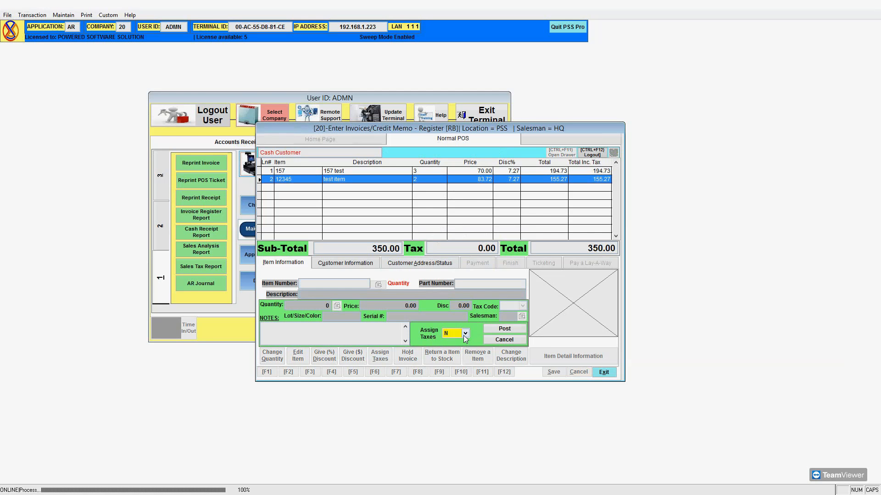
pyautogui.write('Y')
pyautogui.click(499, 329)
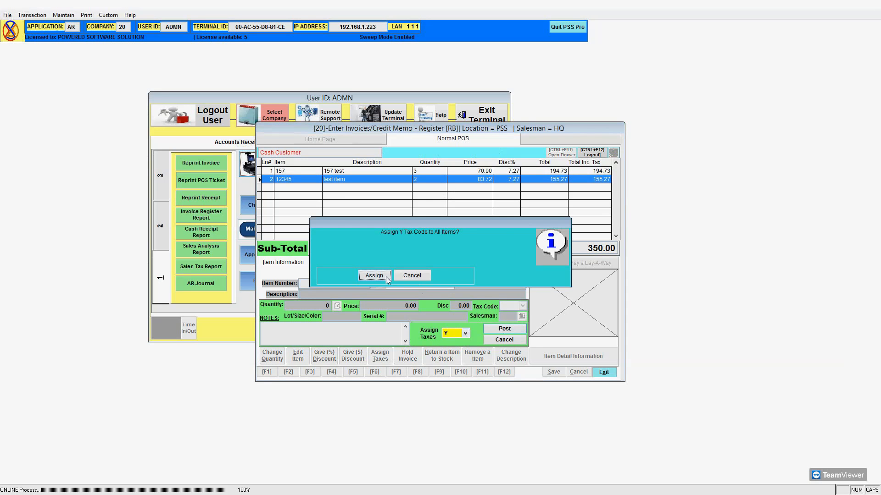
pyautogui.click(386, 277)
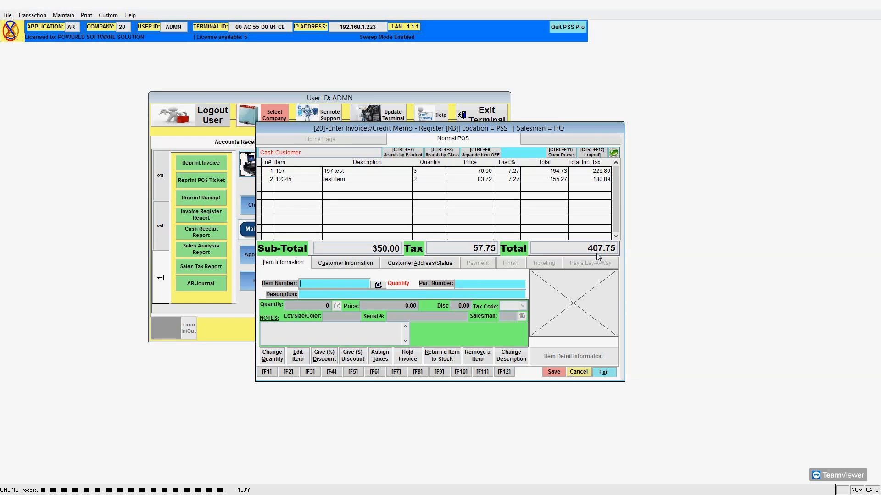
pyautogui.click(416, 359)
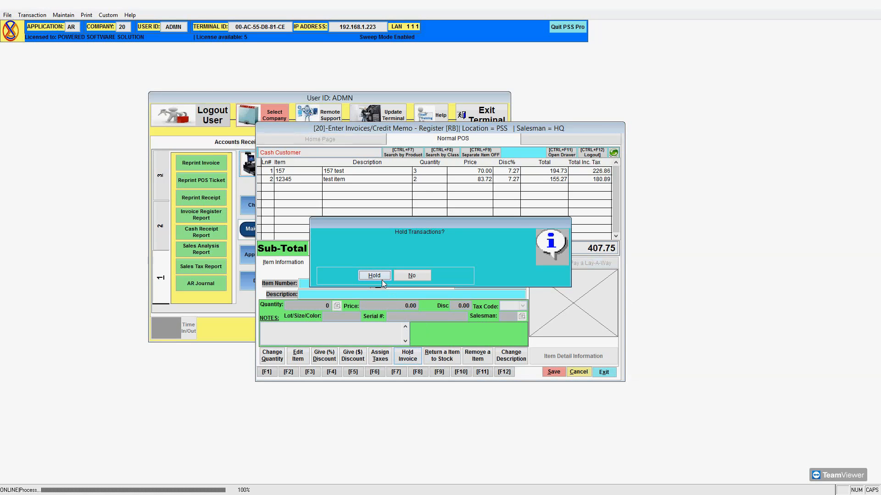
pyautogui.click(420, 277)
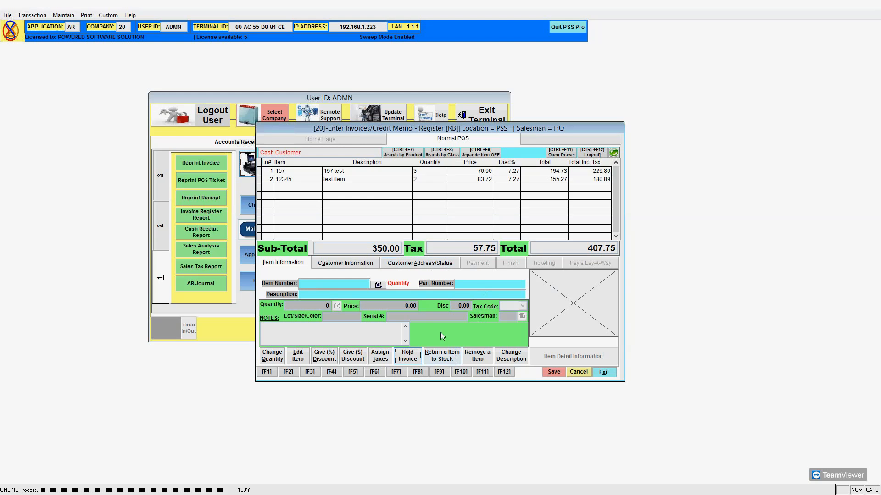
pyautogui.click(387, 180)
pyautogui.click(389, 171)
pyautogui.click(390, 179)
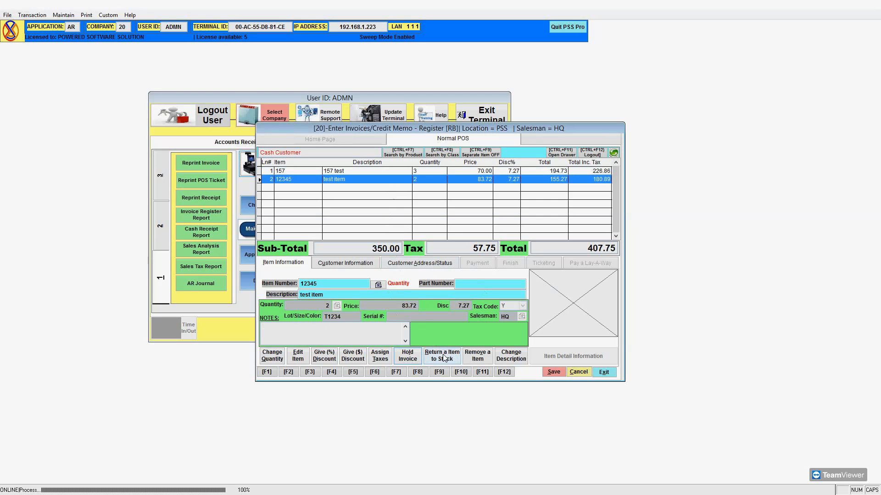
pyautogui.click(362, 284)
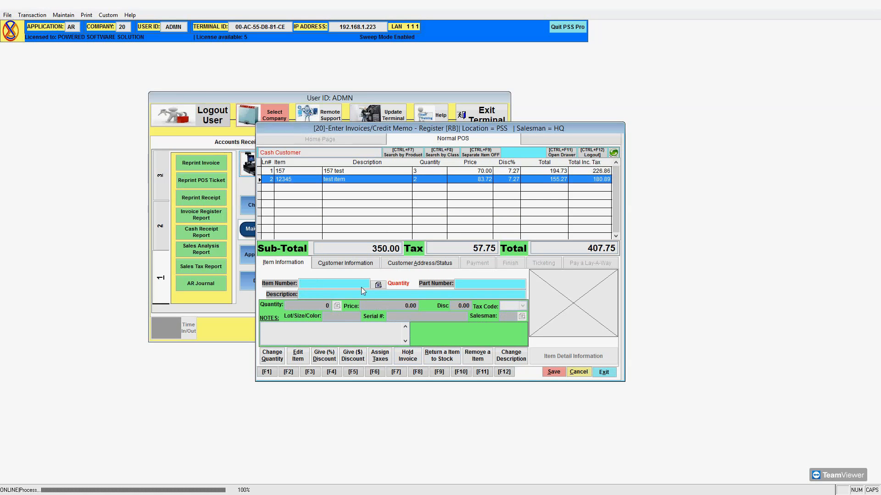
pyautogui.click(451, 359)
pyautogui.click(440, 355)
# Enter a GLOVES return line, quantity -1 at 1.95, overriding both cost warnings.
pyautogui.click(439, 359)
pyautogui.click(379, 285)
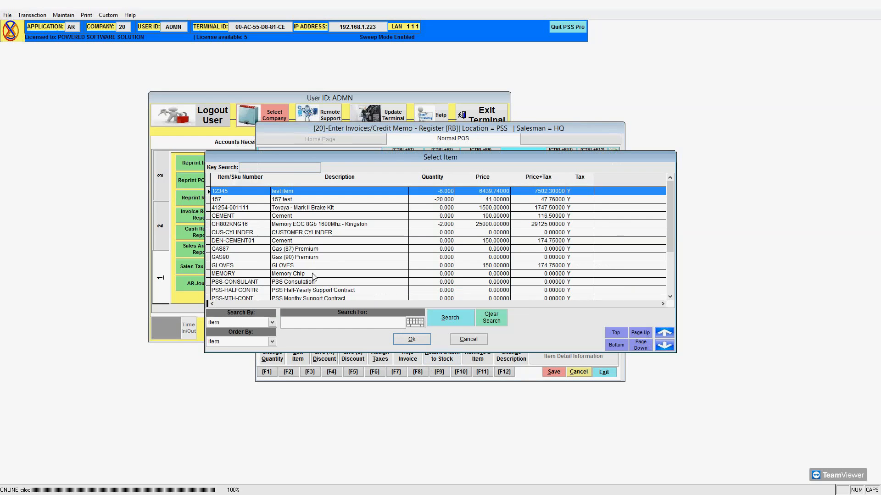
pyautogui.scroll(-1, 313, 275)
pyautogui.click(315, 241)
pyautogui.click(411, 340)
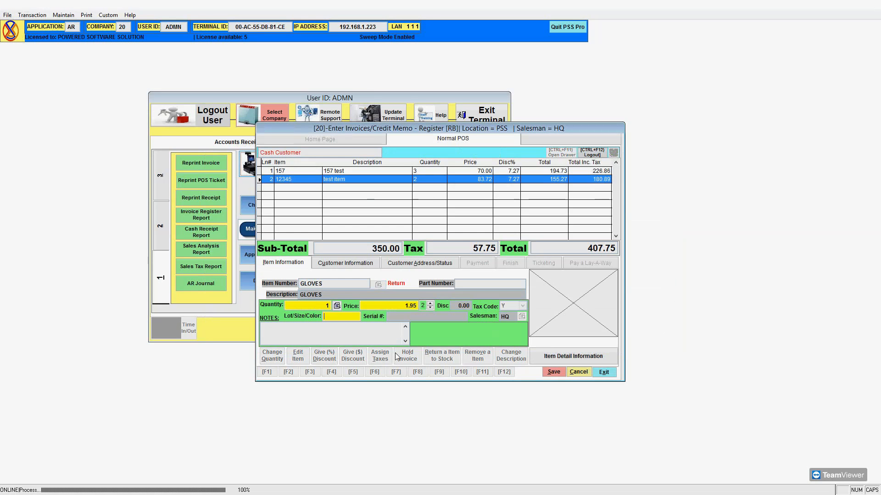
pyautogui.press('Return')
pyautogui.press('Return')
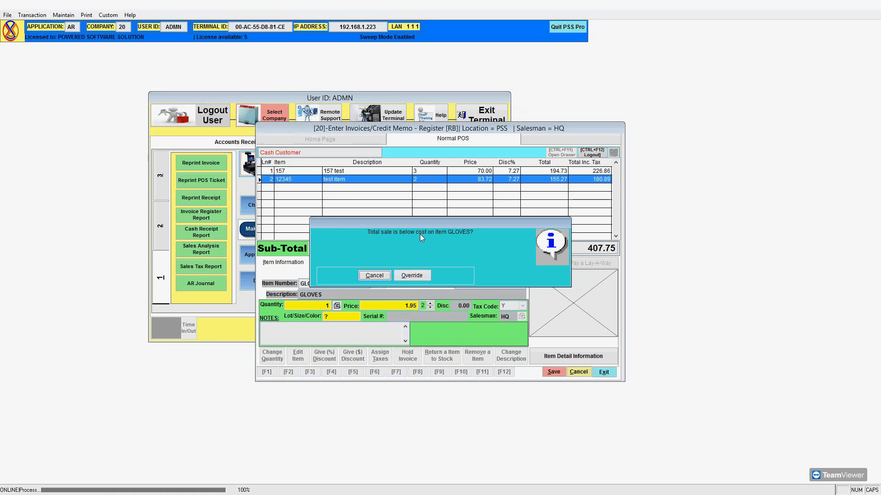
pyautogui.click(412, 274)
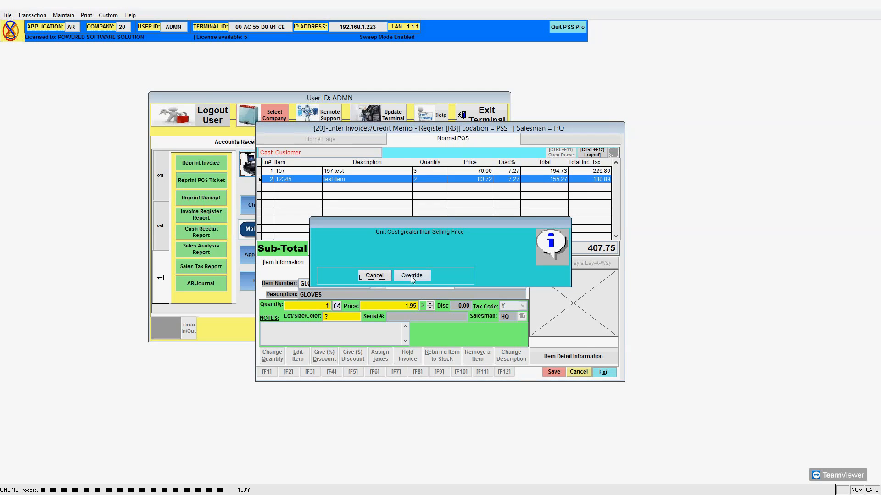
pyautogui.click(411, 276)
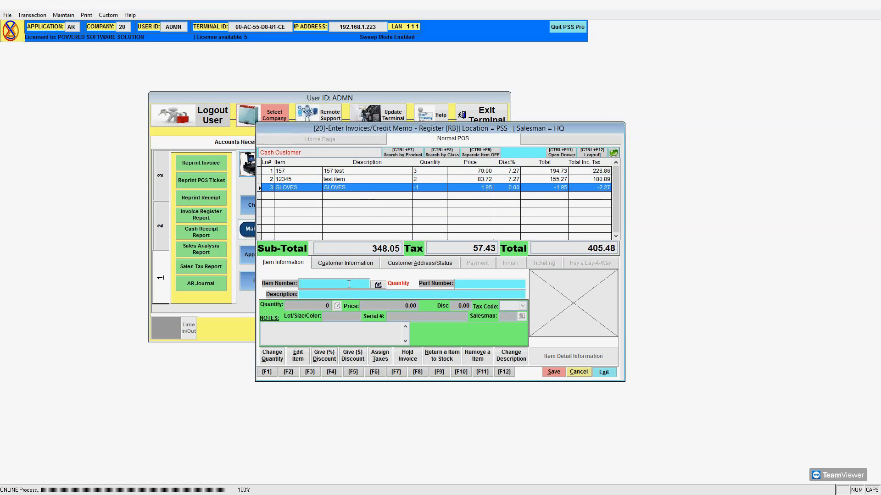
pyautogui.click(300, 360)
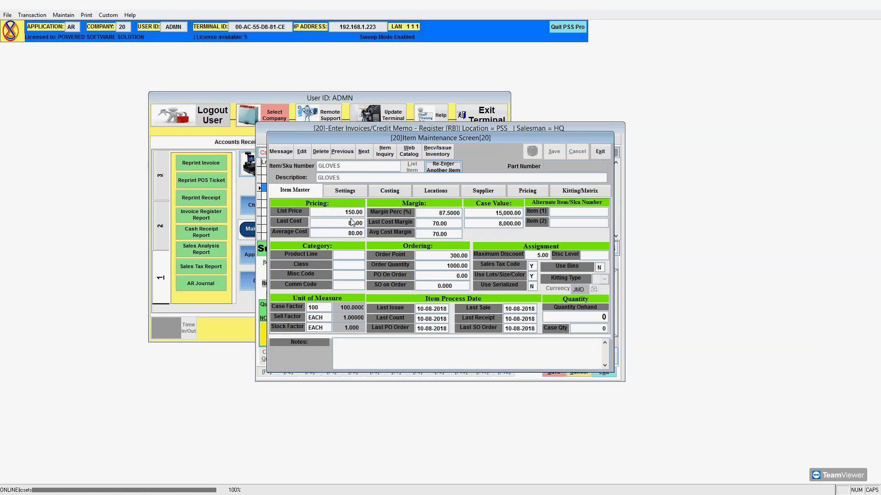
pyautogui.click(600, 151)
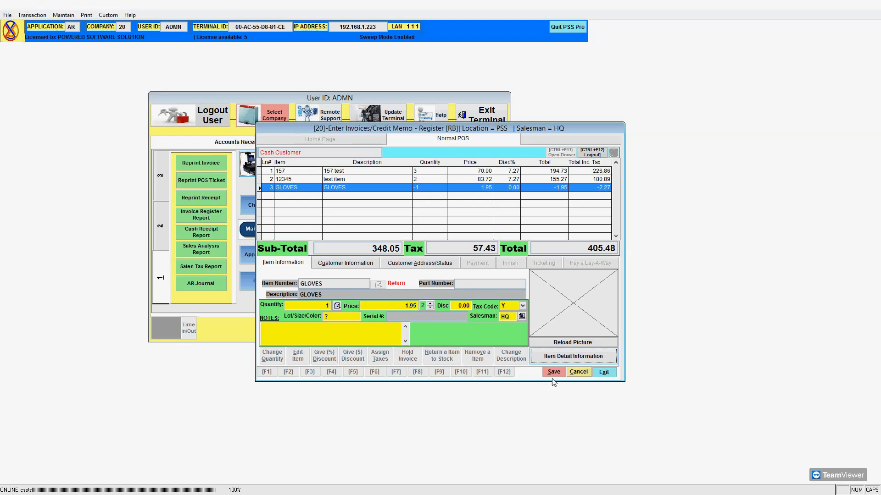
# Cancel the GLOVES edit and remove the GLOVES line 3 from the invoice.
pyautogui.click(574, 373)
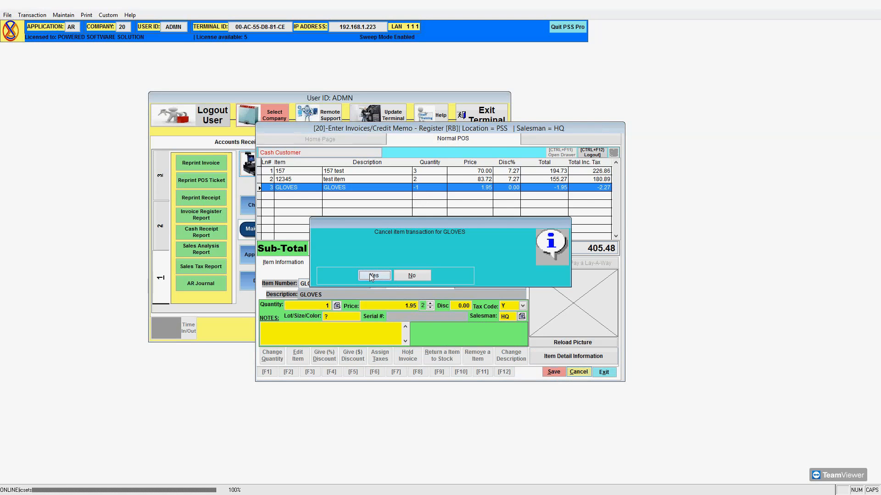
pyautogui.click(373, 273)
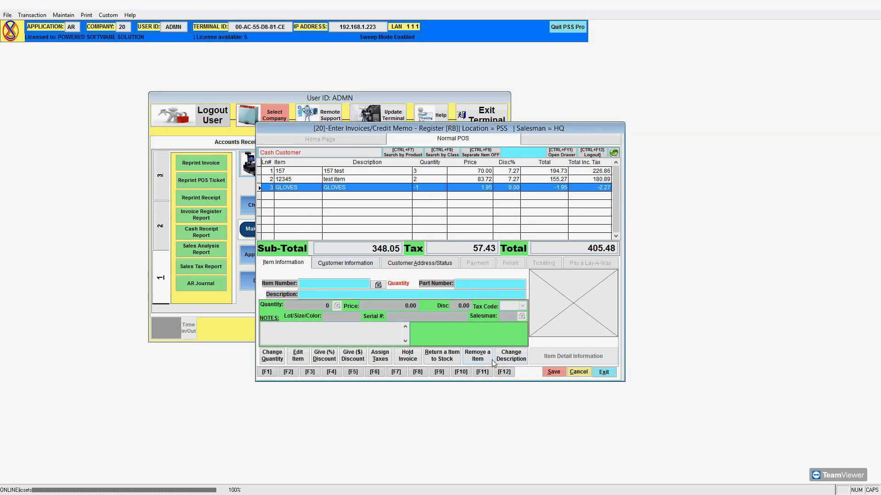
pyautogui.click(444, 180)
pyautogui.click(444, 170)
pyautogui.click(443, 188)
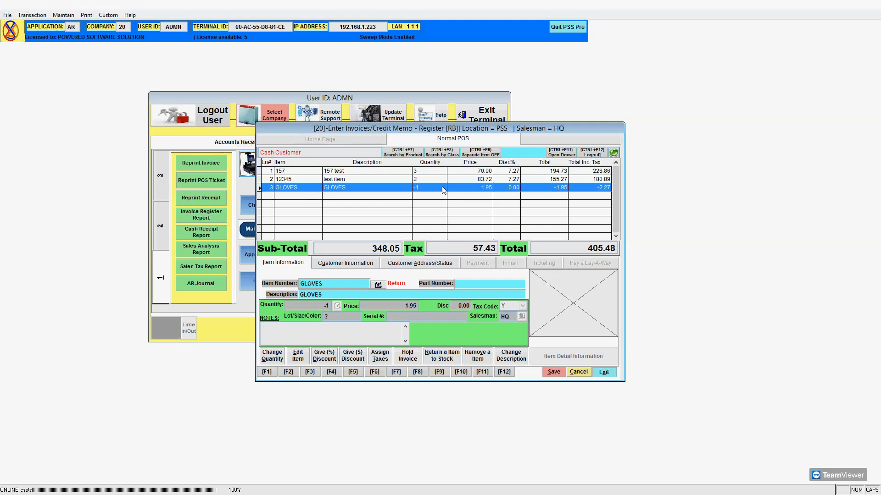
pyautogui.click(480, 356)
pyautogui.click(374, 276)
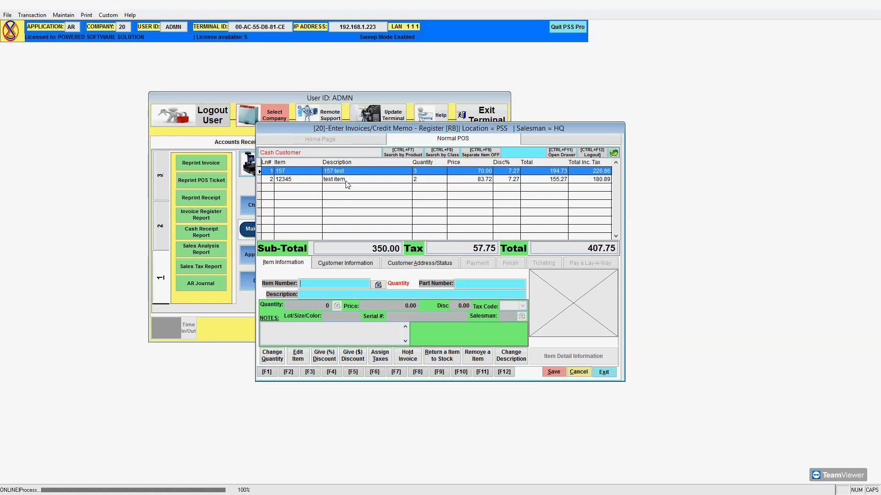
pyautogui.click(346, 181)
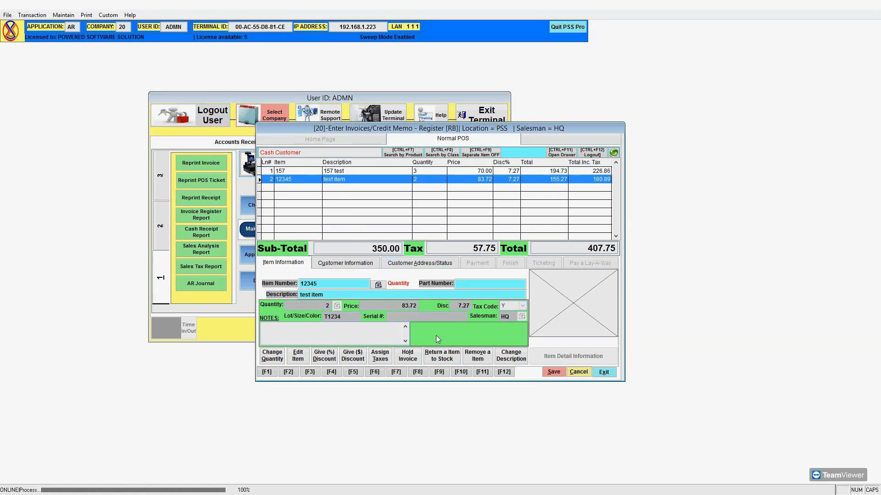
# Replace line 2's description 'test item' with 'Test Bolt' and save it.
pyautogui.click(517, 360)
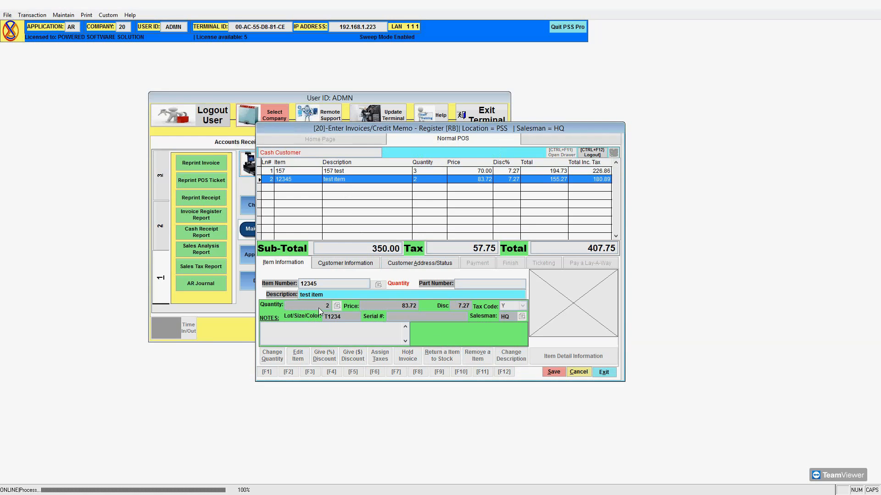
pyautogui.moveTo(329, 298); pyautogui.dragTo(298, 294)
pyautogui.write('tEST bOLT')
pyautogui.press('capslock')
pyautogui.press('BackSpace')
pyautogui.press('BackSpace')
pyautogui.press('BackSpace')
pyautogui.press('BackSpace')
pyautogui.press('BackSpace')
pyautogui.press('BackSpace')
pyautogui.press('BackSpace')
pyautogui.press('BackSpace')
pyautogui.press('BackSpace')
pyautogui.write('Test Bolt')
pyautogui.click(554, 373)
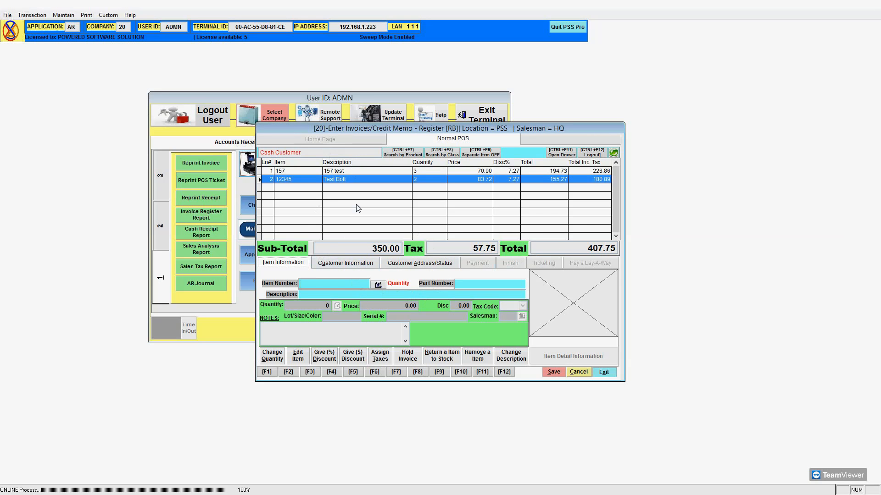
# Enter the note 'Customer will pickup tomorrow' in the Customer Information notes box.
pyautogui.click(366, 263)
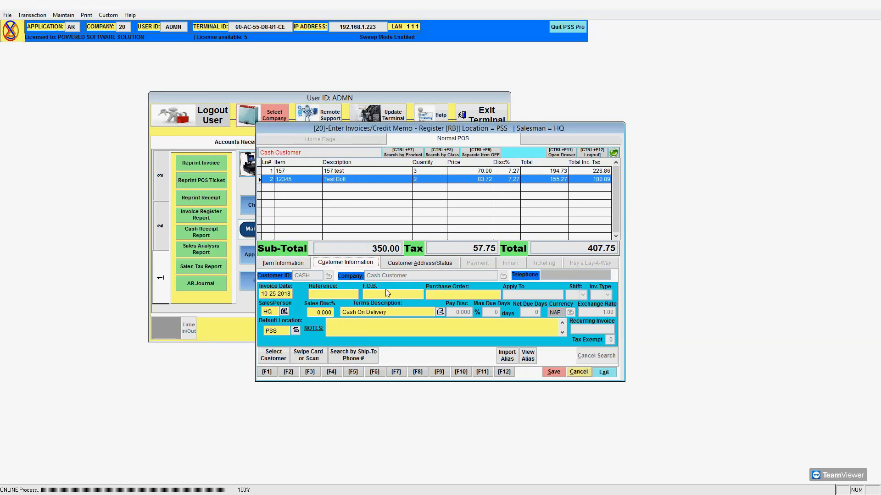
pyautogui.click(330, 322)
pyautogui.write('PLease')
pyautogui.press('BackSpace')
pyautogui.press('BackSpace')
pyautogui.press('BackSpace')
pyautogui.press('BackSpace')
pyautogui.press('BackSpace')
pyautogui.press('BackSpace')
pyautogui.write('Thank')
pyautogui.write('s')
pyautogui.press('BackSpace')
pyautogui.press('BackSpace')
pyautogui.press('BackSpace')
pyautogui.press('BackSpace')
pyautogui.press('BackSpace')
pyautogui.press('BackSpace')
pyautogui.write('Customer will pickup')
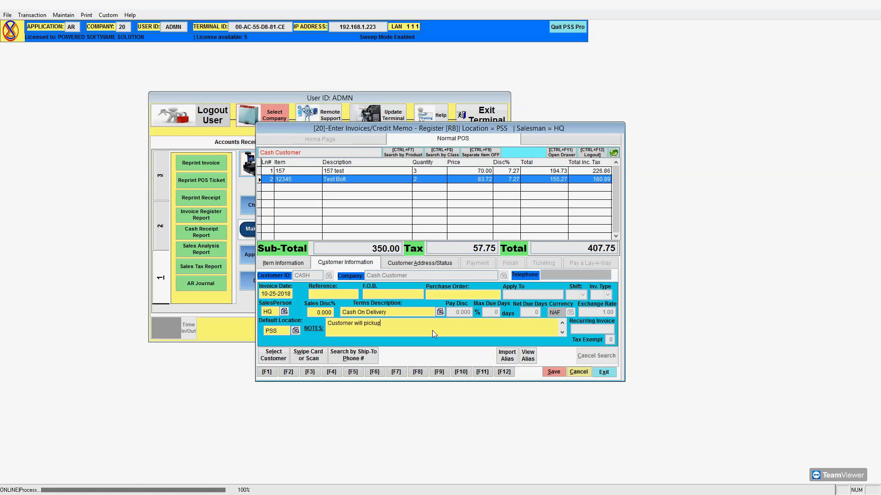
pyautogui.write(' tomorrow')
# Enter the customer's name and phone number in the invoice's ship-to details.
pyautogui.click(423, 265)
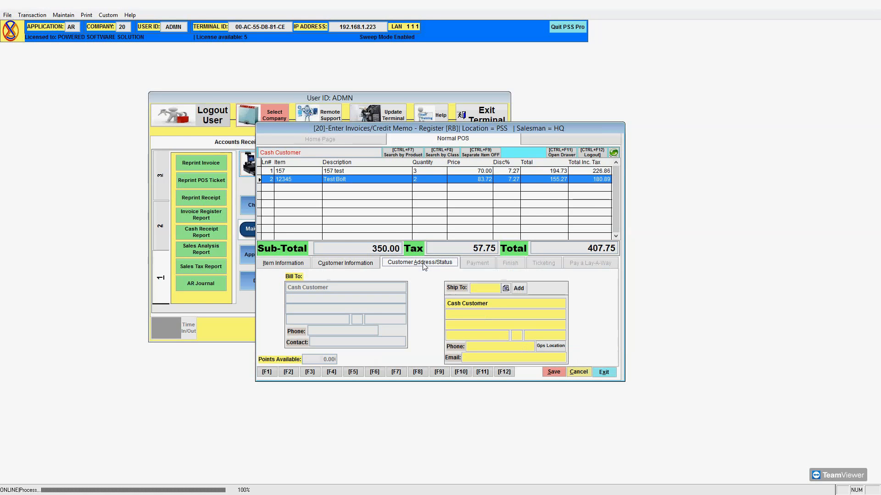
pyautogui.click(509, 303)
pyautogui.click(487, 302)
pyautogui.write('A')
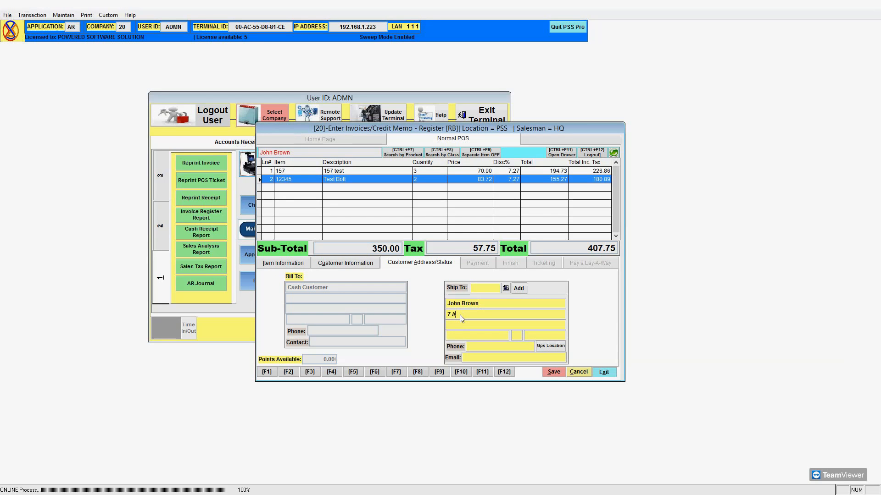
pyautogui.write('ddress Road')
pyautogui.click(474, 346)
pyautogui.write('876-999-9999')
# Fill in the ship-to street address, city and country, then check the GPS location.
pyautogui.moveTo(493, 315); pyautogui.dragTo(439, 306)
pyautogui.click(459, 324)
pyautogui.write('Kingston')
pyautogui.click(469, 338)
pyautogui.write('Jamaica')
pyautogui.click(546, 348)
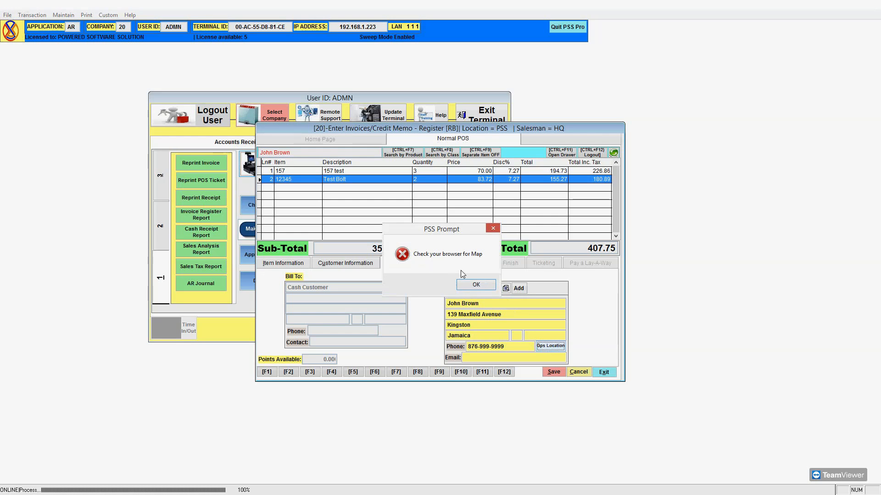
pyautogui.click(474, 285)
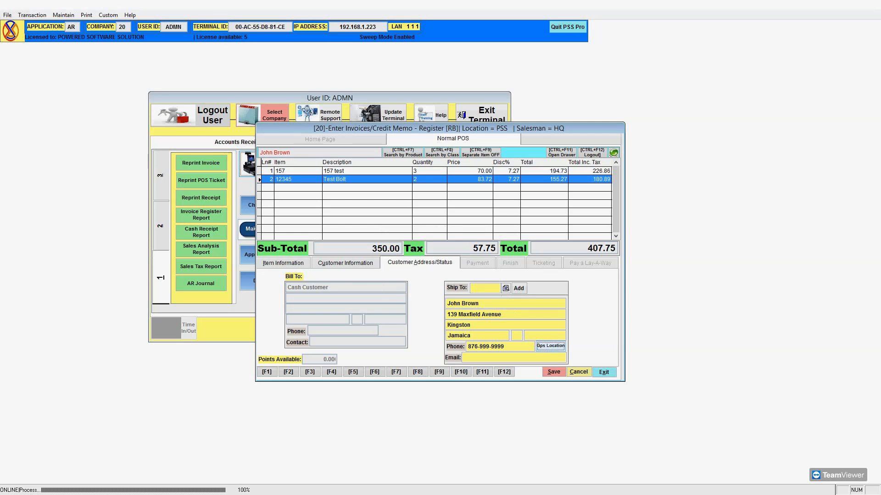
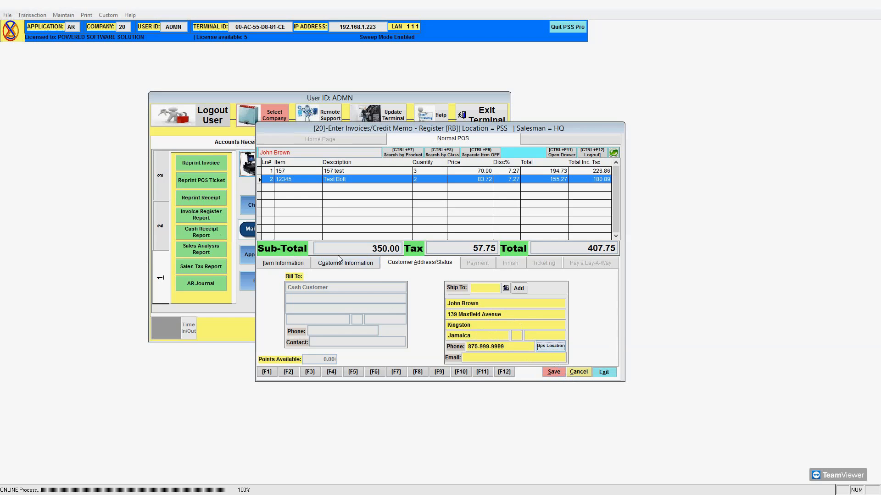
# Type a trial ship-to email address, then clear it so the Email field stays blank.
pyautogui.click(304, 265)
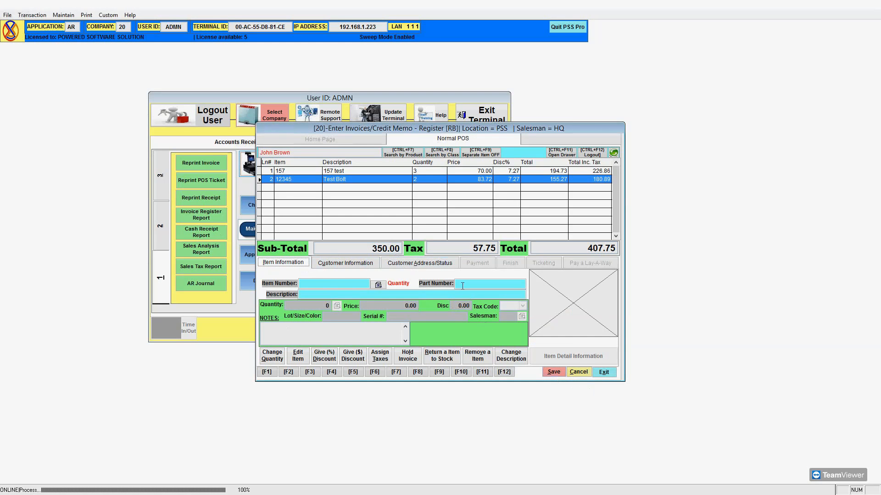
pyautogui.click(445, 265)
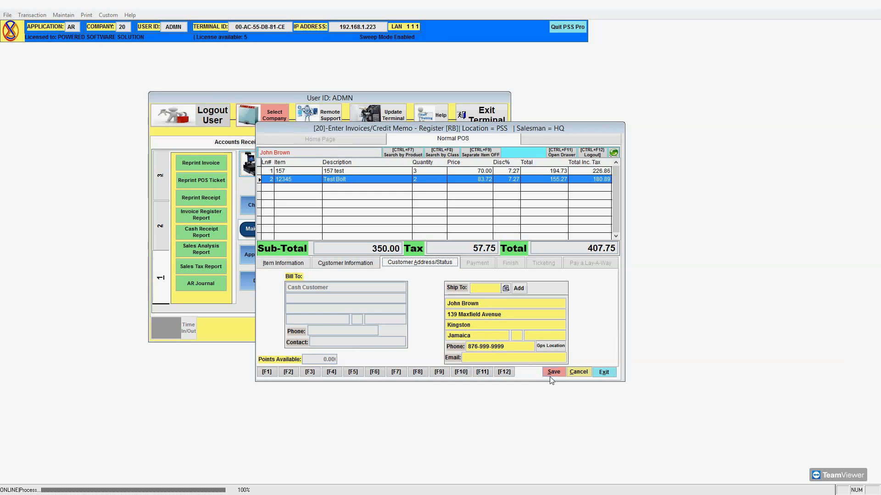
pyautogui.click(465, 358)
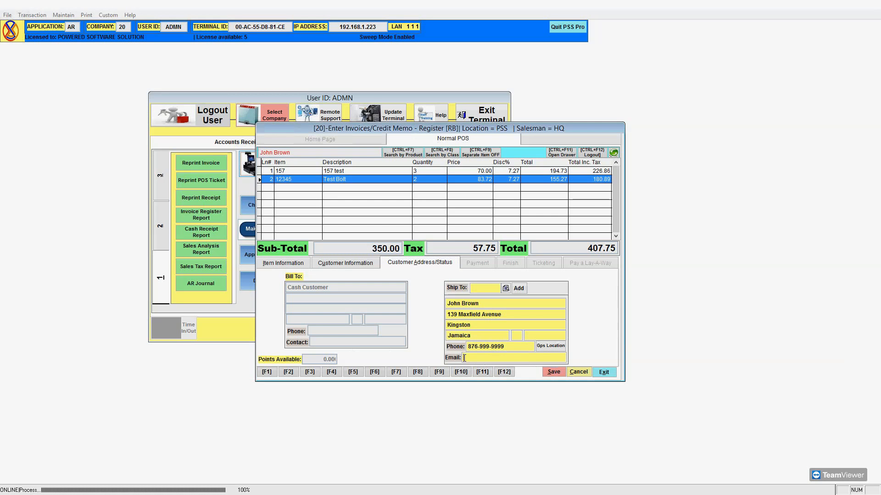
pyautogui.write('asdf')
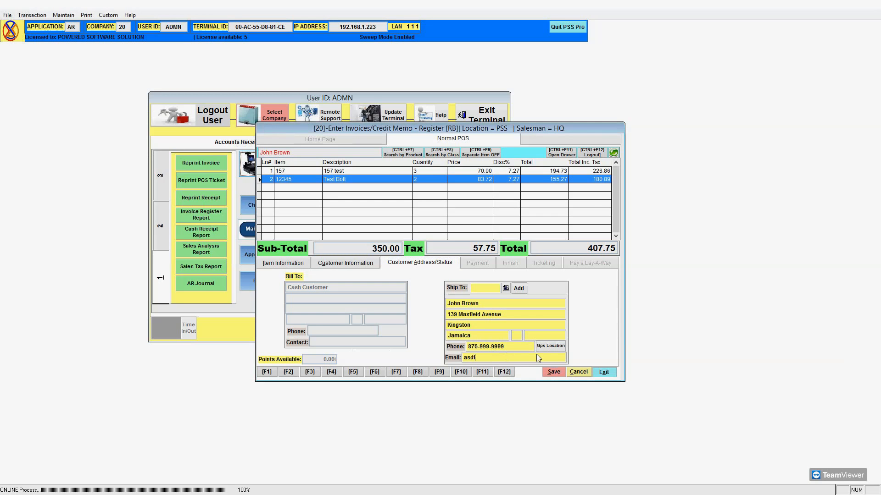
pyautogui.hotkey('ctrl', 'a')
pyautogui.press('BackSpace')
# Apply Net 7 Days payment terms to the invoice and decline saving the transaction for now.
pyautogui.click(358, 266)
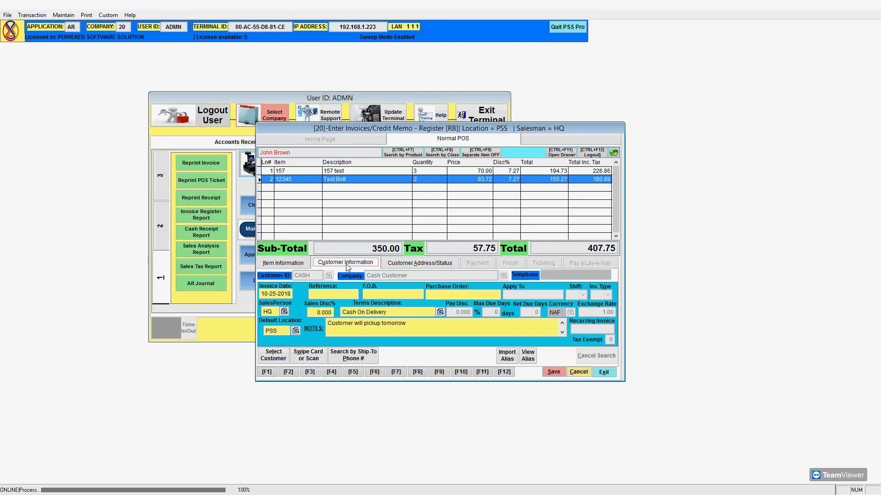
pyautogui.click(439, 311)
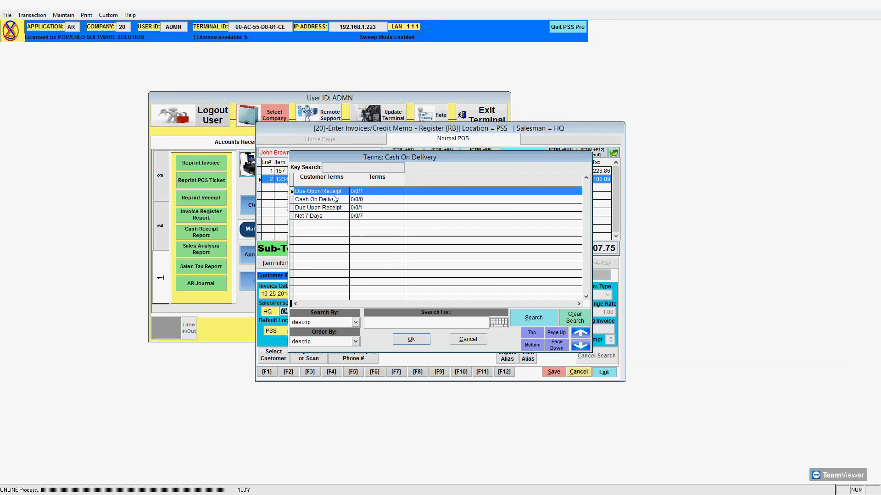
pyautogui.click(330, 215)
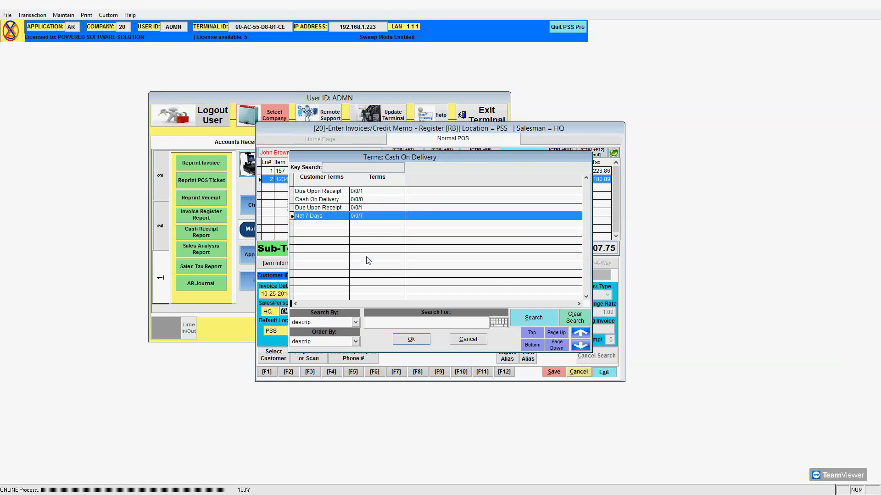
pyautogui.click(412, 340)
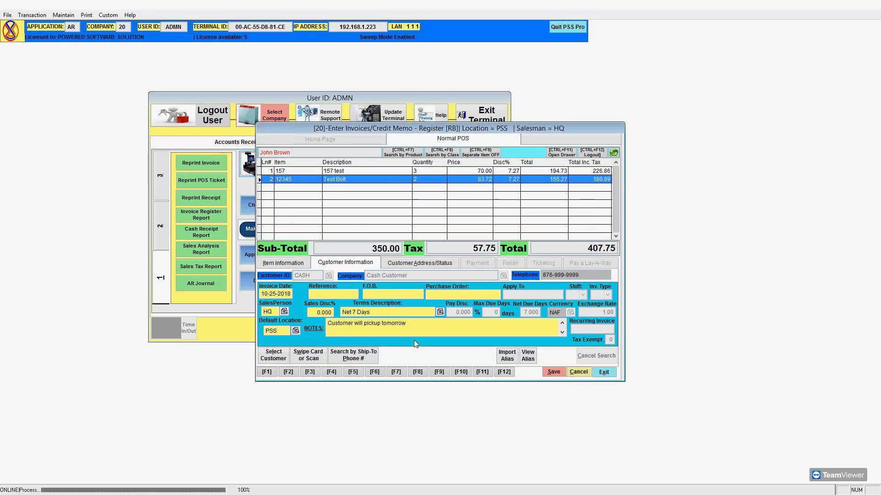
pyautogui.click(552, 371)
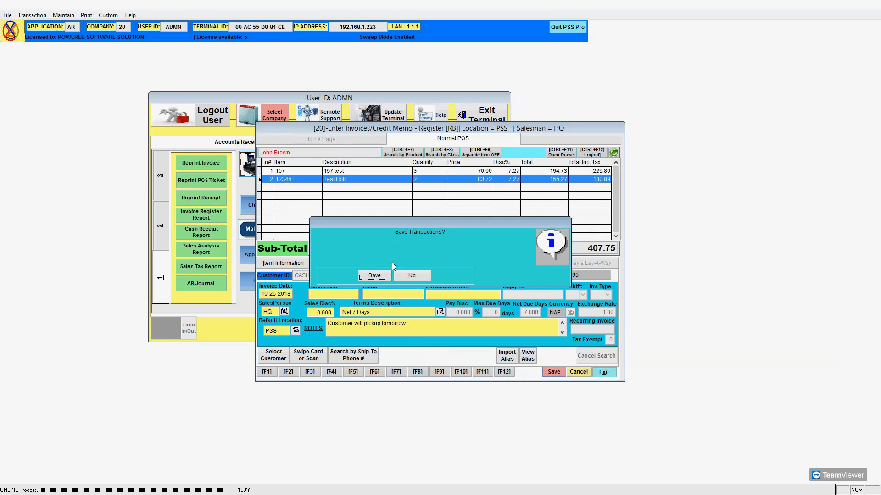
pyautogui.click(412, 275)
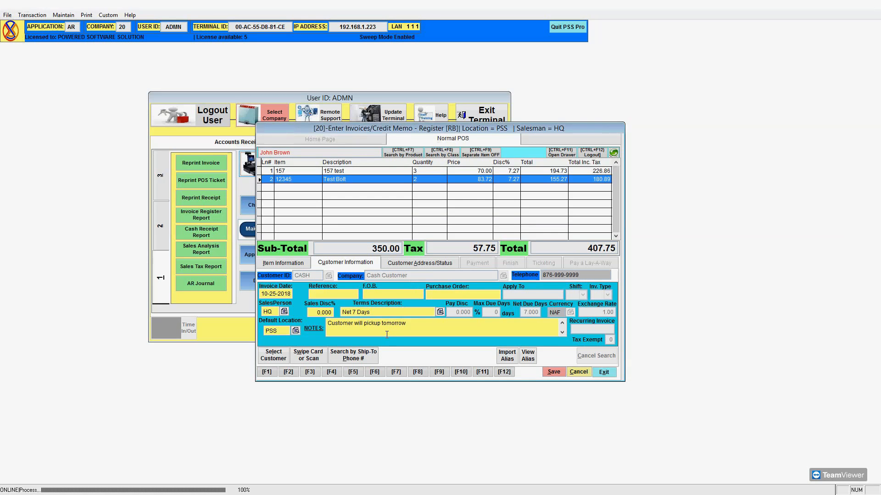
# Choose Cash On Delivery terms for the invoice and save it.
pyautogui.click(440, 313)
pyautogui.click(333, 200)
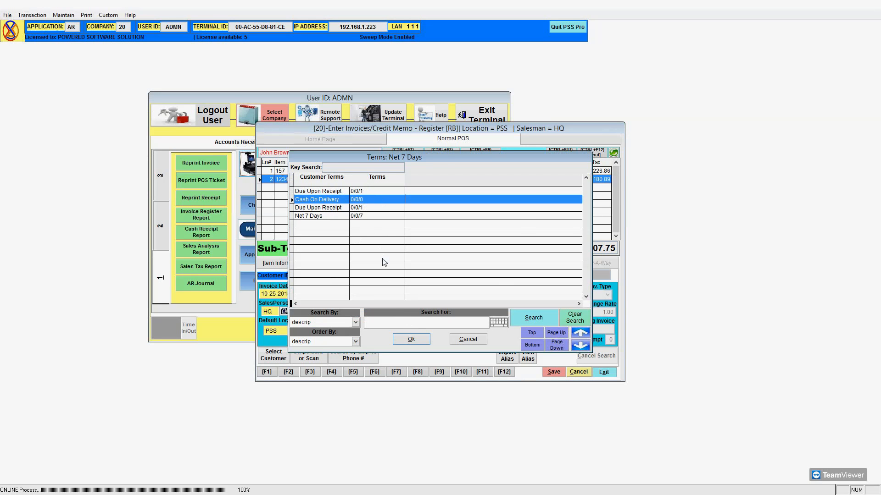
pyautogui.click(412, 339)
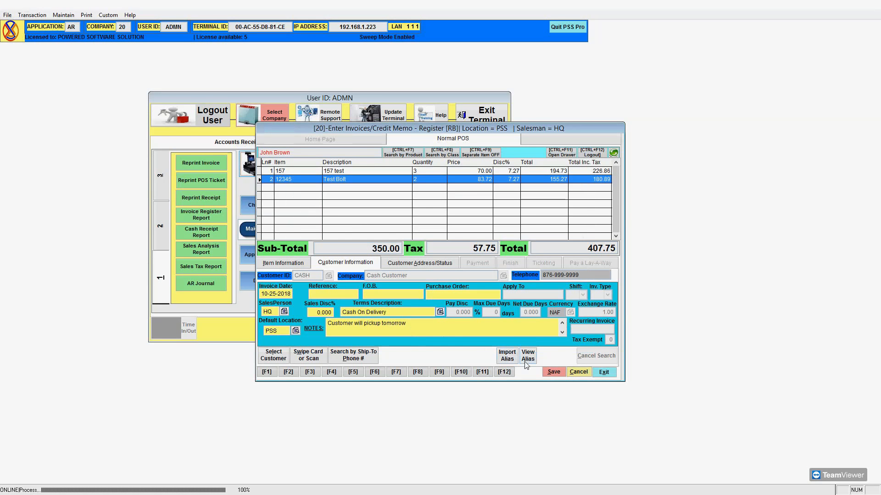
pyautogui.click(551, 372)
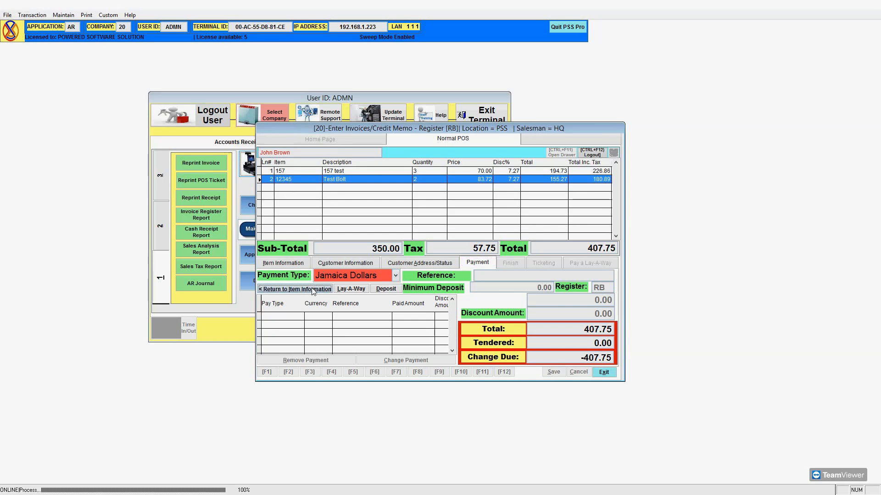
# Try several payment terms, apply Due Upon Receipt, and decline saving the transaction.
pyautogui.click(296, 288)
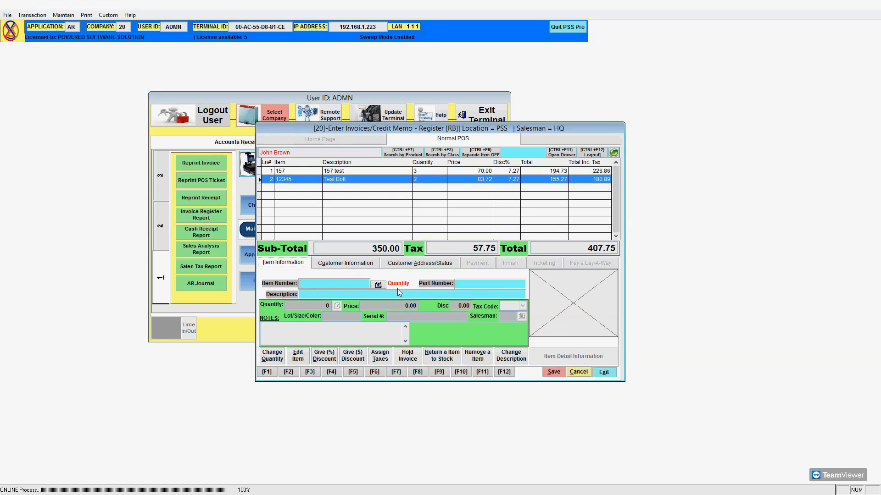
pyautogui.click(367, 264)
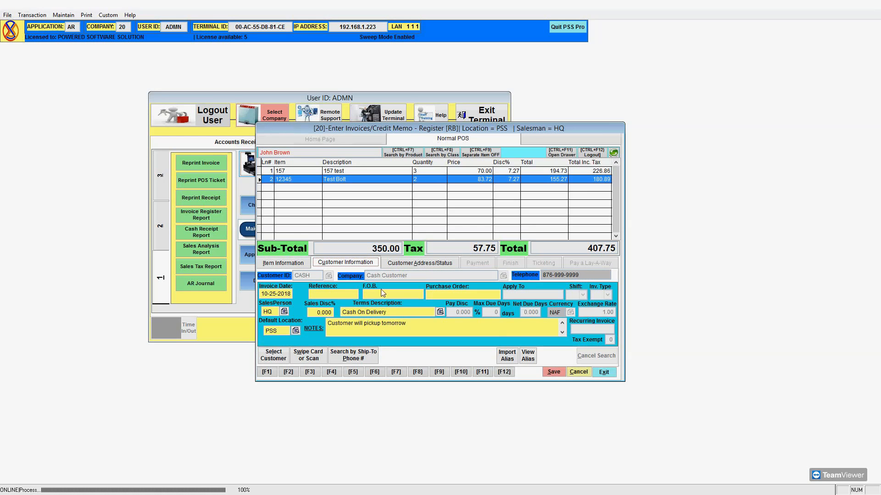
pyautogui.click(438, 315)
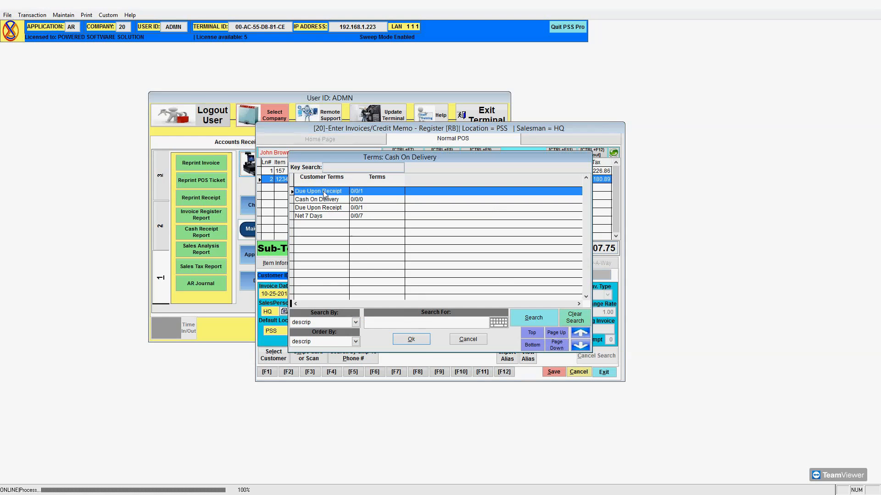
pyautogui.click(364, 200)
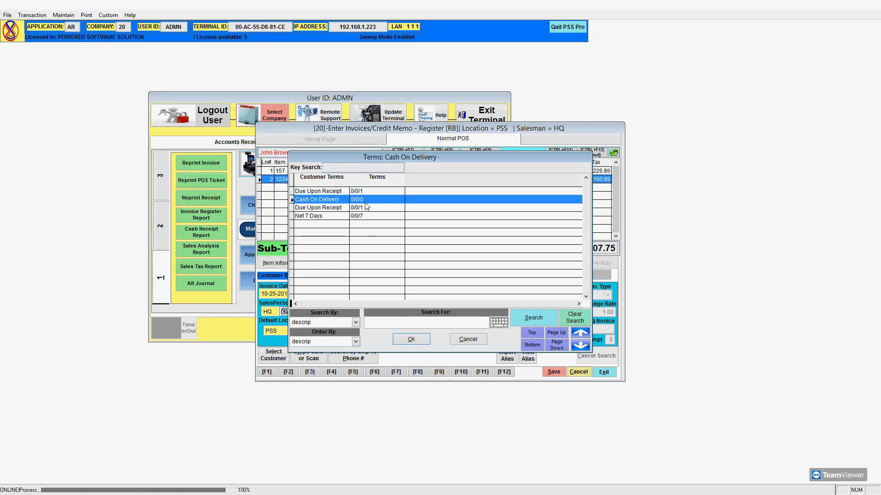
pyautogui.click(364, 194)
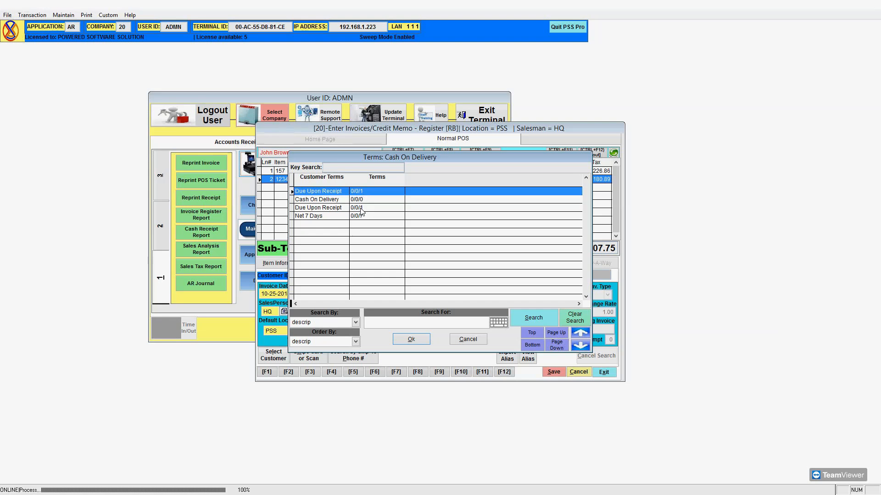
pyautogui.click(360, 208)
pyautogui.click(361, 218)
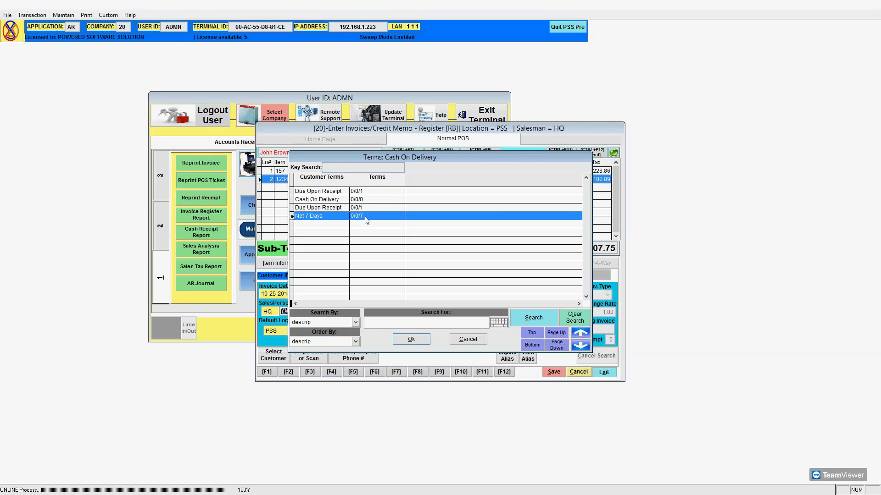
pyautogui.click(365, 192)
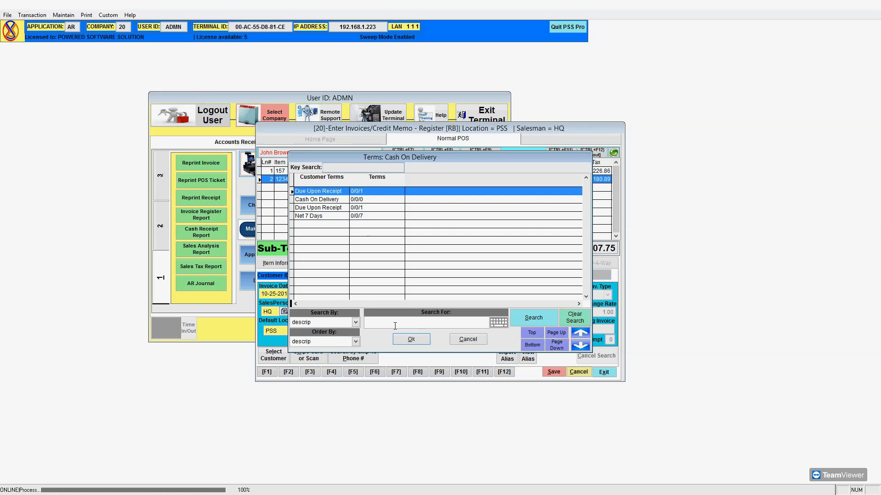
pyautogui.click(411, 347)
pyautogui.click(553, 372)
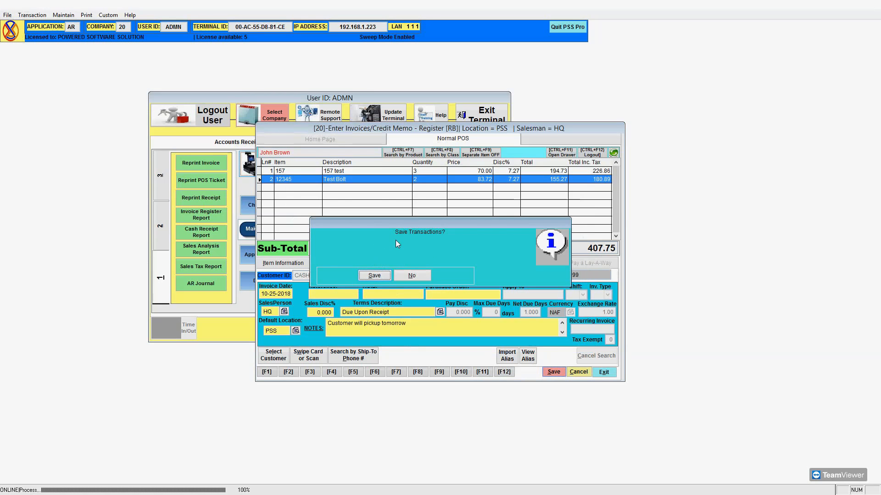
pyautogui.click(411, 276)
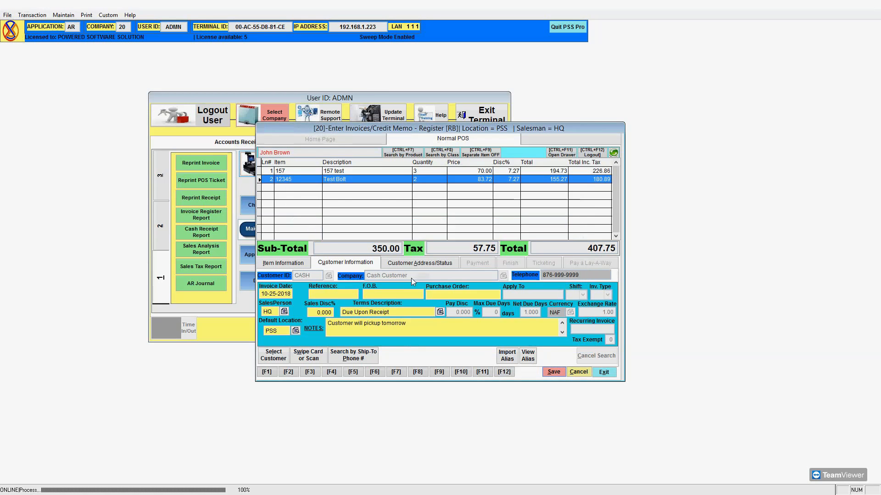
# Reapply Cash On Delivery terms and save to proceed to paying the 407.75 total.
pyautogui.click(439, 312)
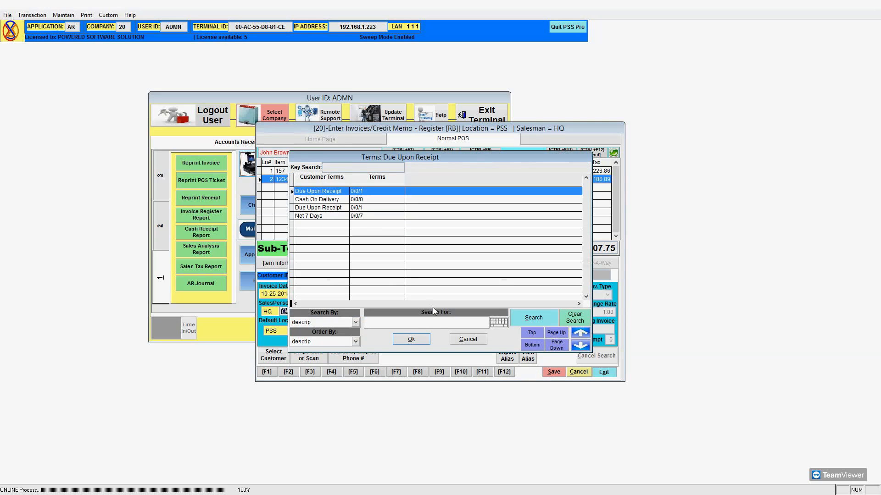
pyautogui.click(334, 200)
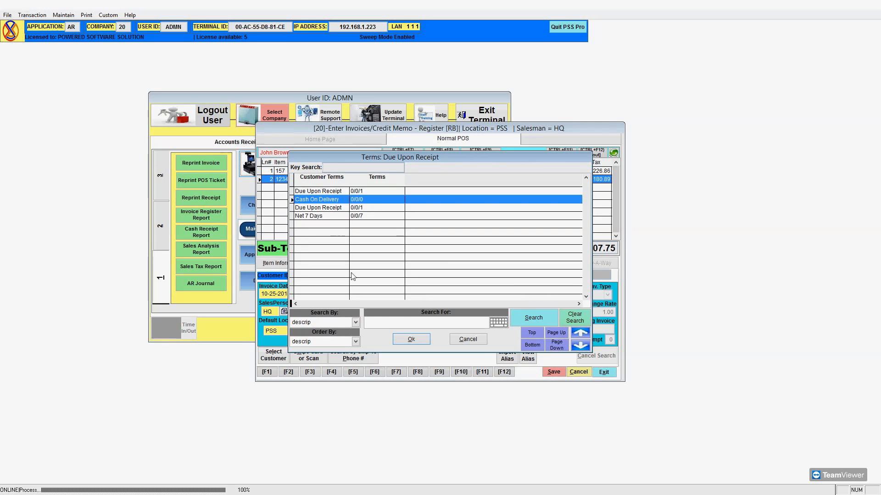
pyautogui.click(411, 339)
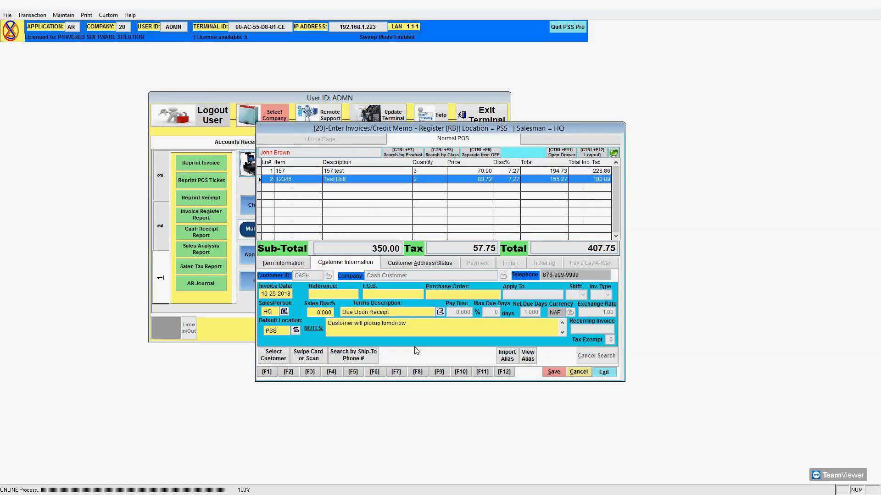
pyautogui.click(551, 372)
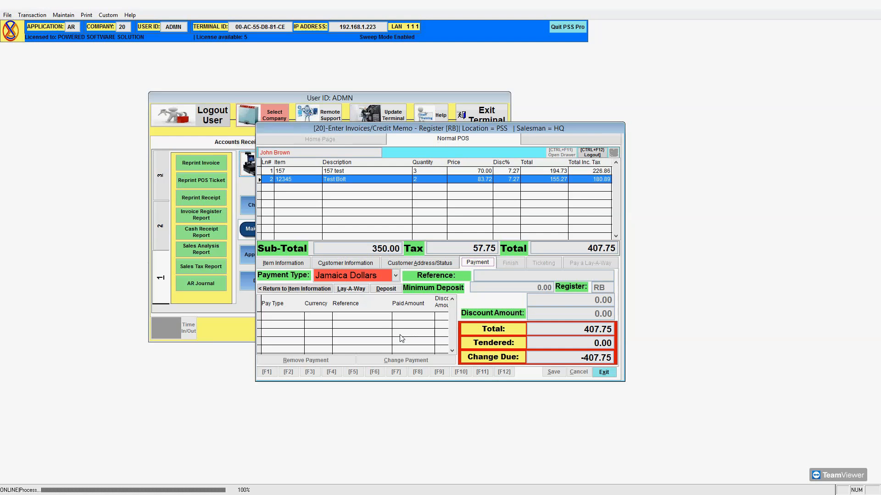
# Add a Jamaica Dollars payment line, entering 1,00 as the tendered amount.
pyautogui.click(395, 275)
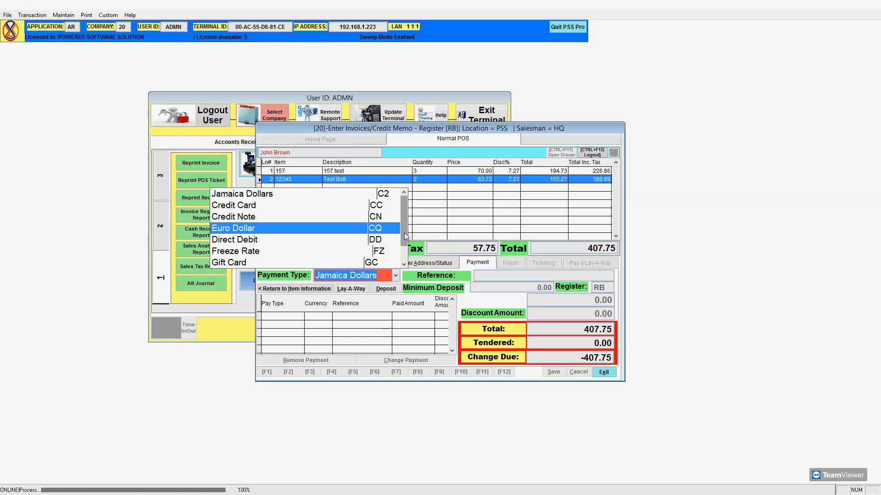
pyautogui.moveTo(406, 234); pyautogui.dragTo(403, 254)
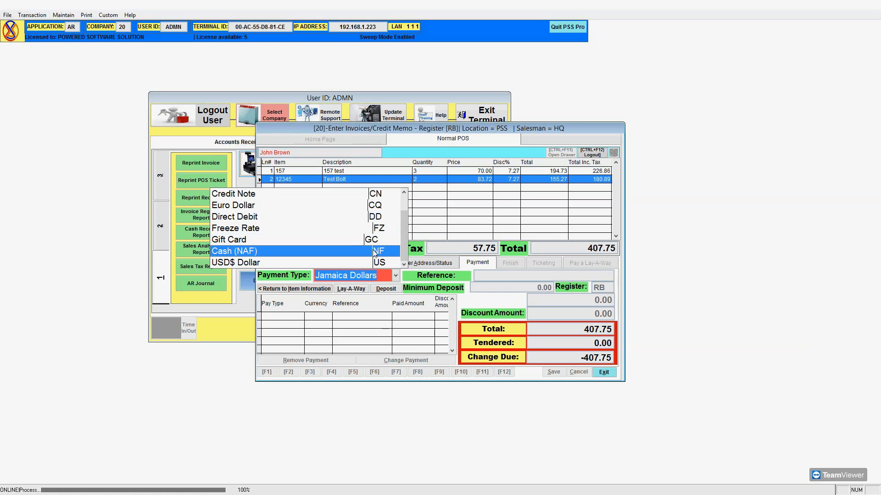
pyautogui.click(410, 319)
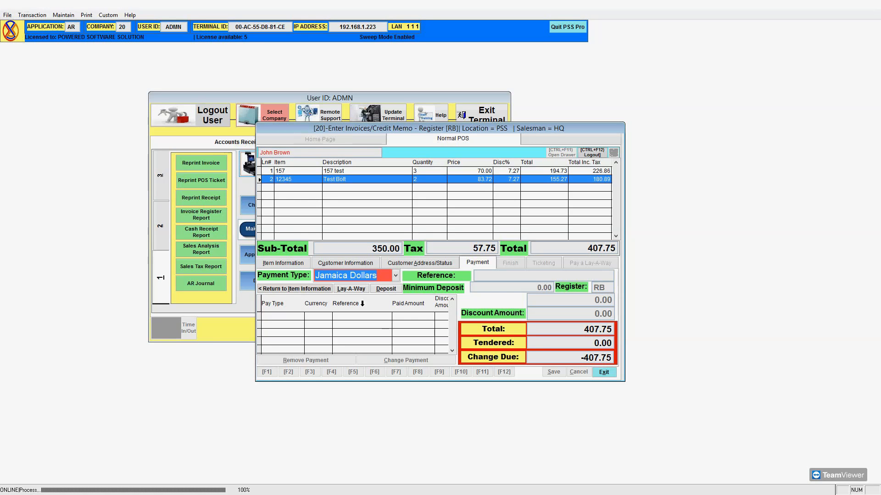
pyautogui.click(395, 277)
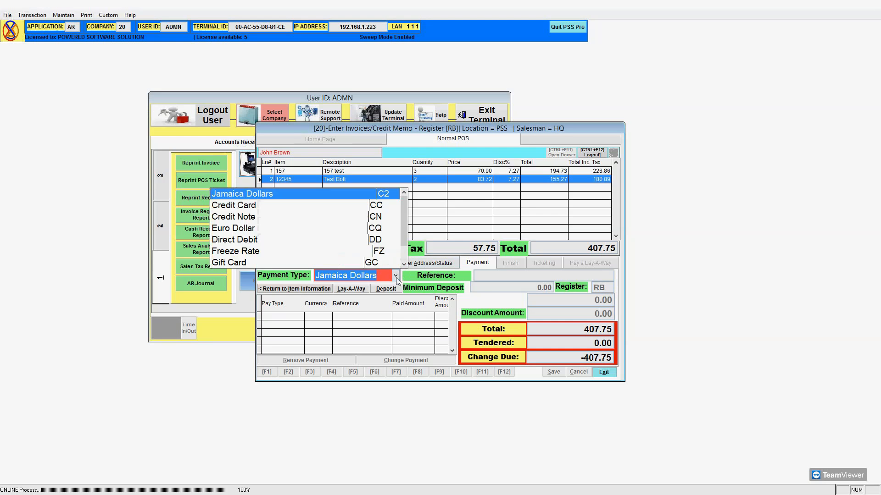
pyautogui.click(320, 194)
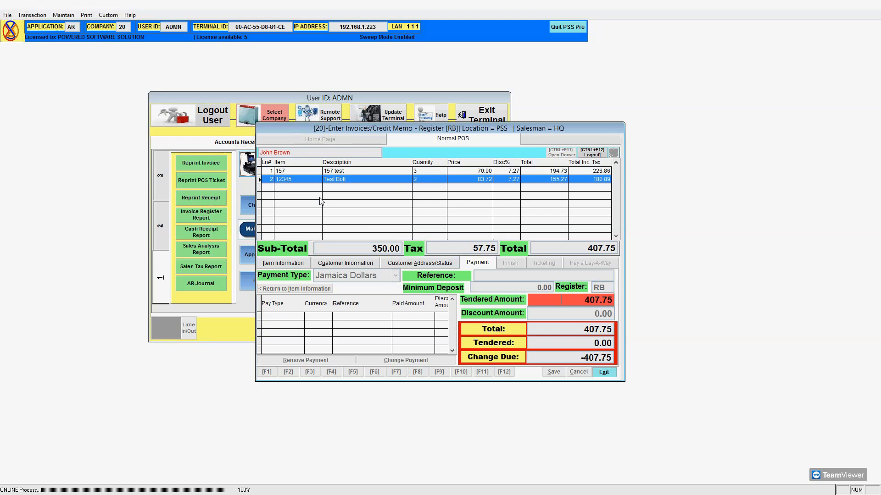
pyautogui.write('1,00')
pyautogui.press('Return')
pyautogui.press('Return')
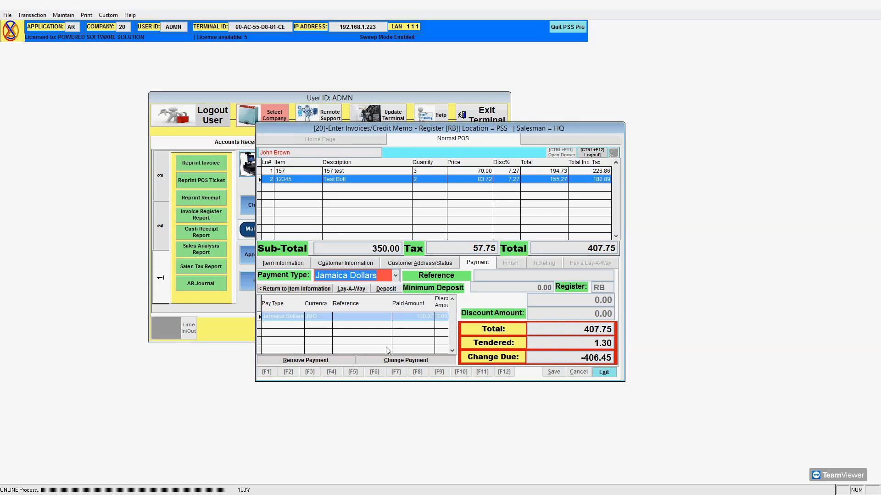
# Remove the Jamaica Dollars payment and tender 100.00 in Cash (NAF) instead.
pyautogui.click(348, 361)
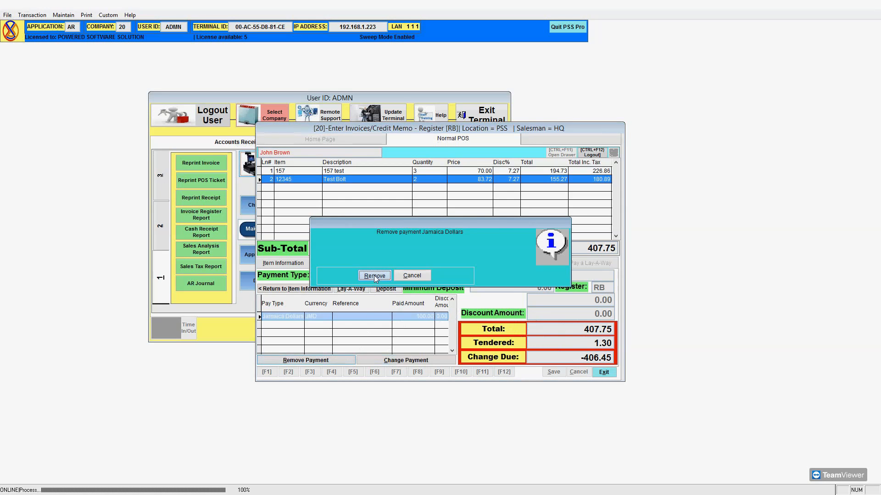
pyautogui.click(373, 274)
pyautogui.click(395, 276)
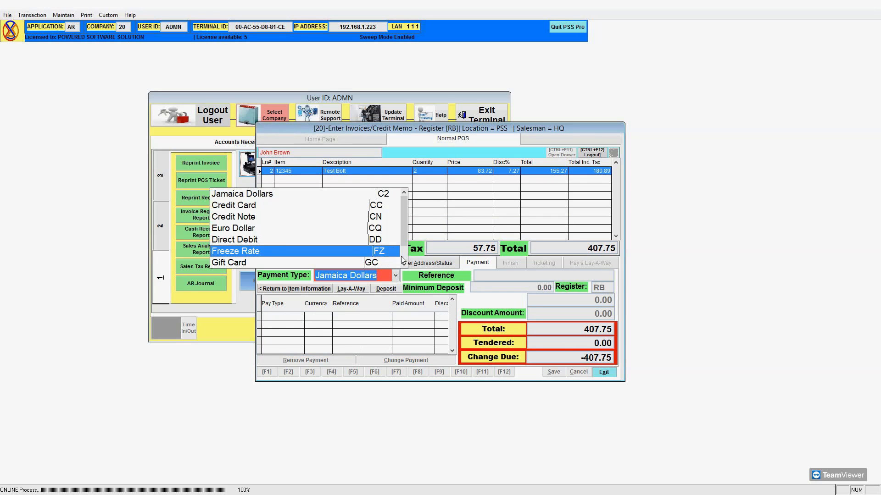
pyautogui.click(403, 257)
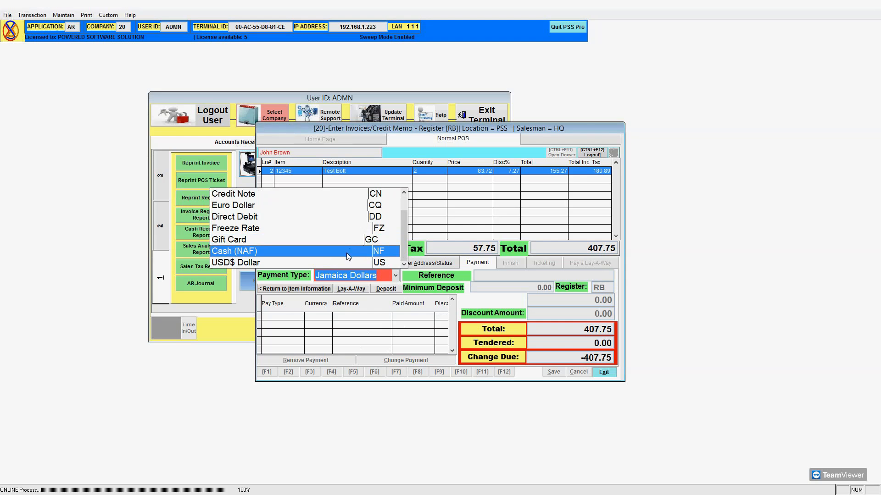
pyautogui.click(388, 249)
pyautogui.write('1,00')
pyautogui.press('Return')
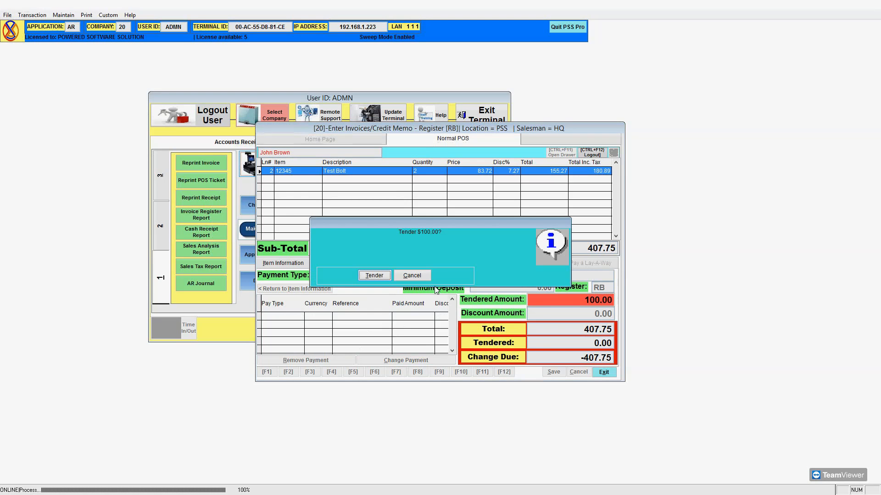
pyautogui.press('Return')
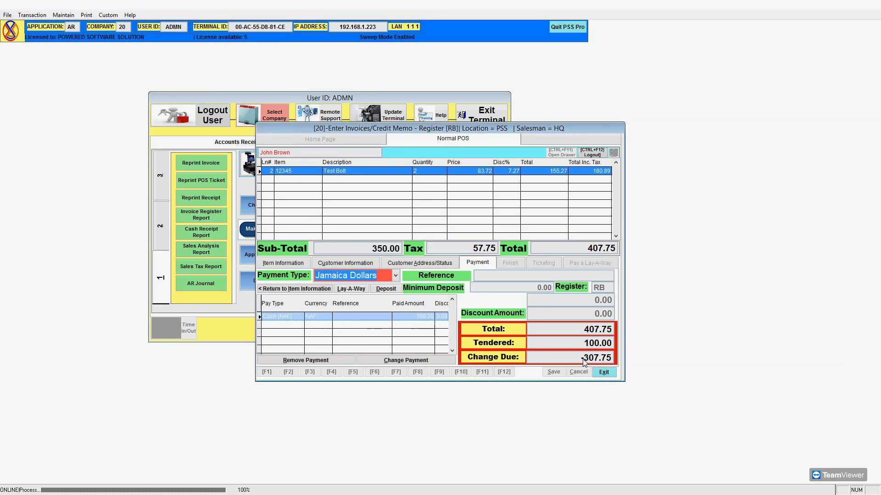
# Tender 200.00 by Credit Card, entering the card approval number.
pyautogui.click(396, 276)
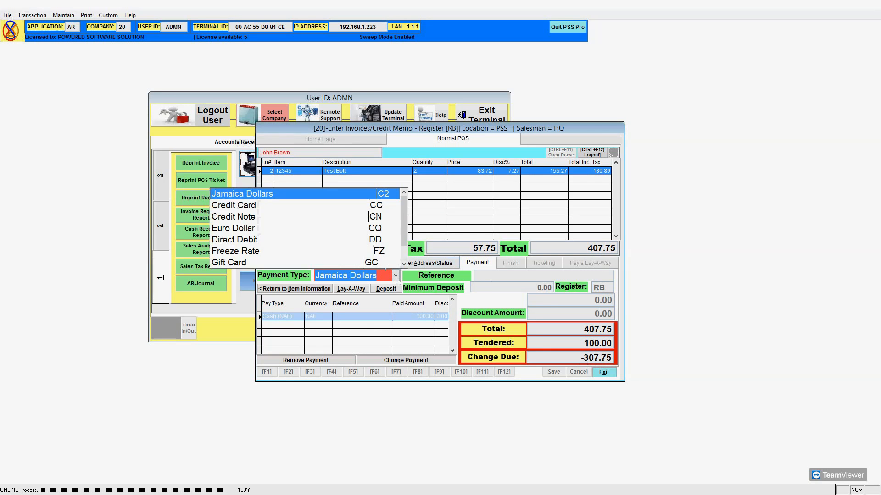
pyautogui.click(361, 212)
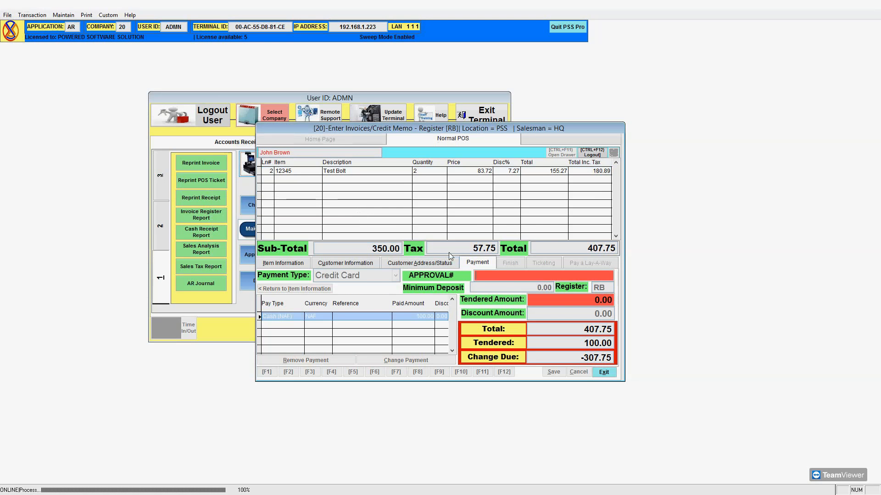
pyautogui.click(496, 274)
pyautogui.click(496, 273)
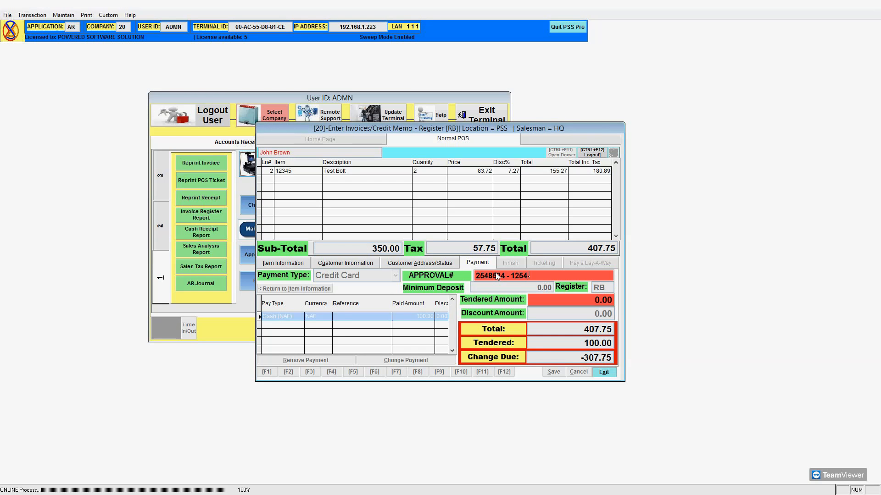
pyautogui.press('Return')
pyautogui.write('200')
pyautogui.press('Return')
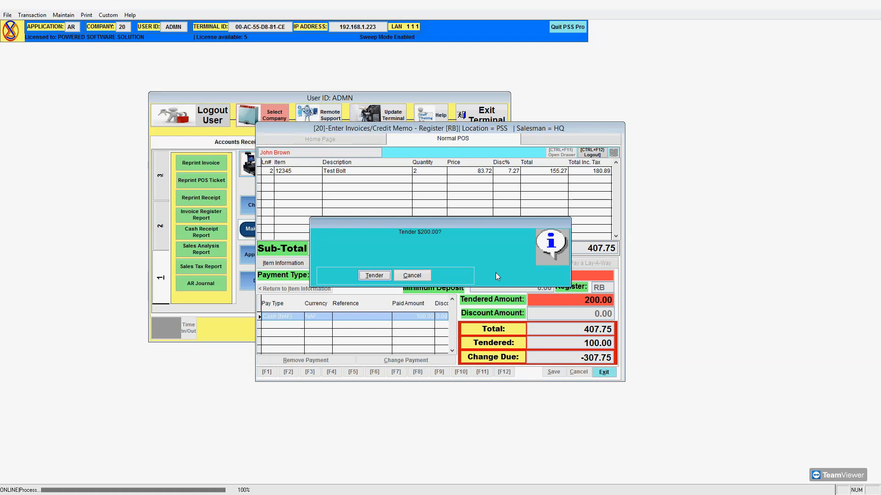
pyautogui.press('Return')
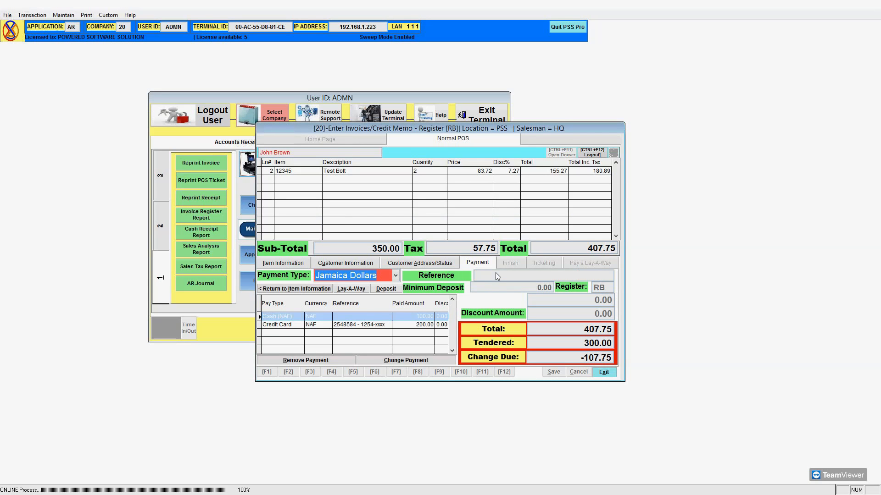
# Tender the remaining 107.75 by Direct Debit with its reference number.
pyautogui.click(396, 274)
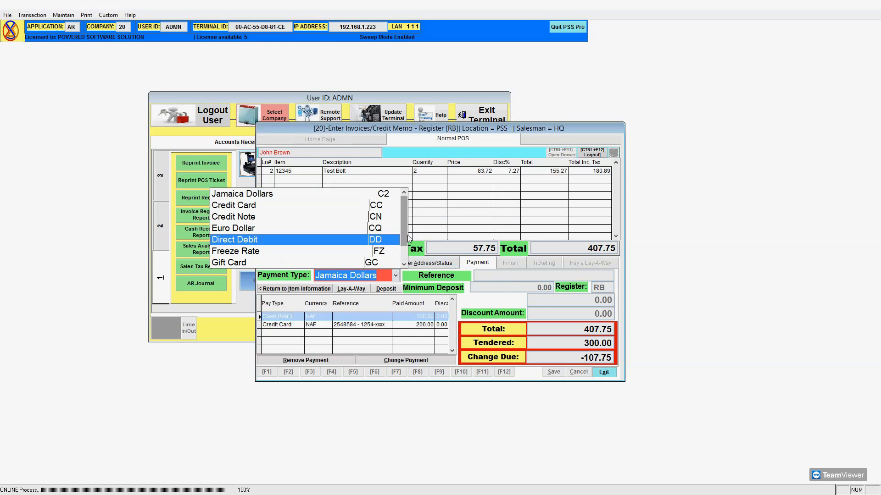
pyautogui.click(405, 185)
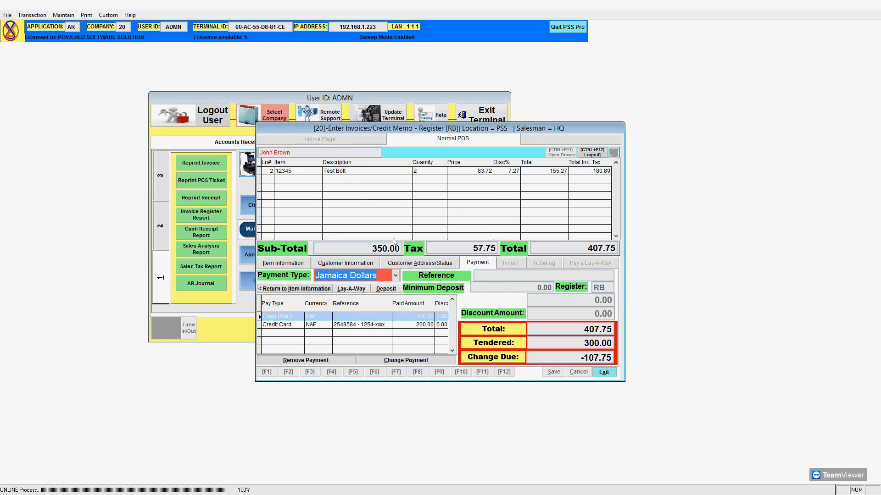
pyautogui.click(397, 275)
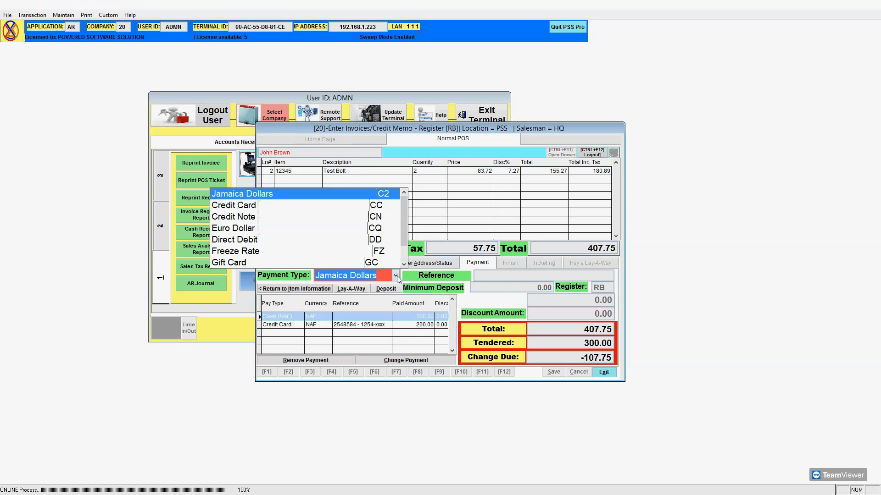
pyautogui.click(308, 240)
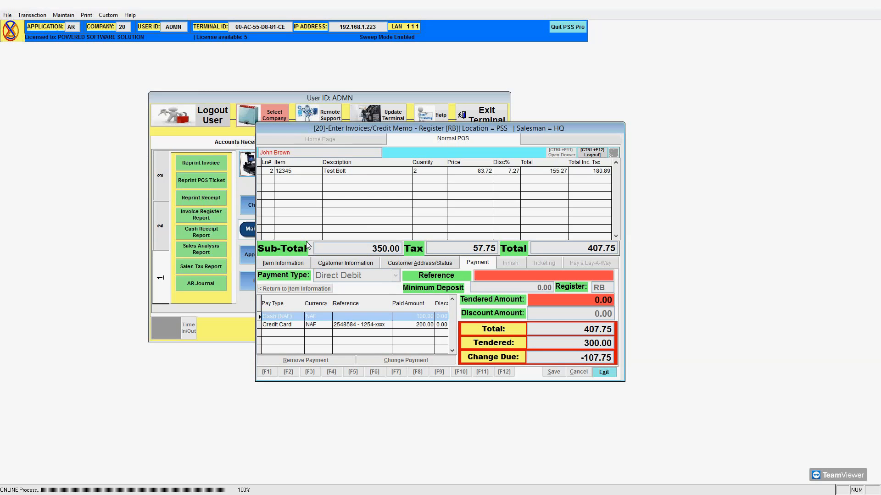
pyautogui.write('2654686')
pyautogui.press('Tab')
pyautogui.press('Return')
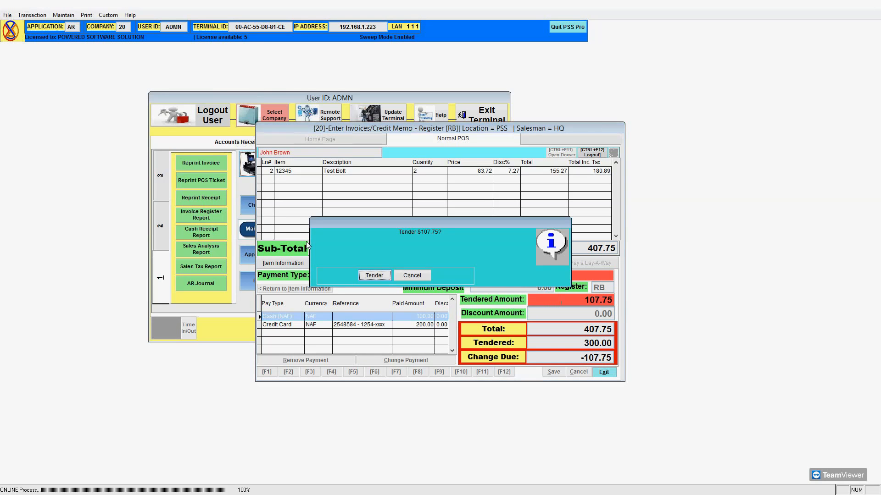
pyautogui.press('Return')
pyautogui.press('Return')
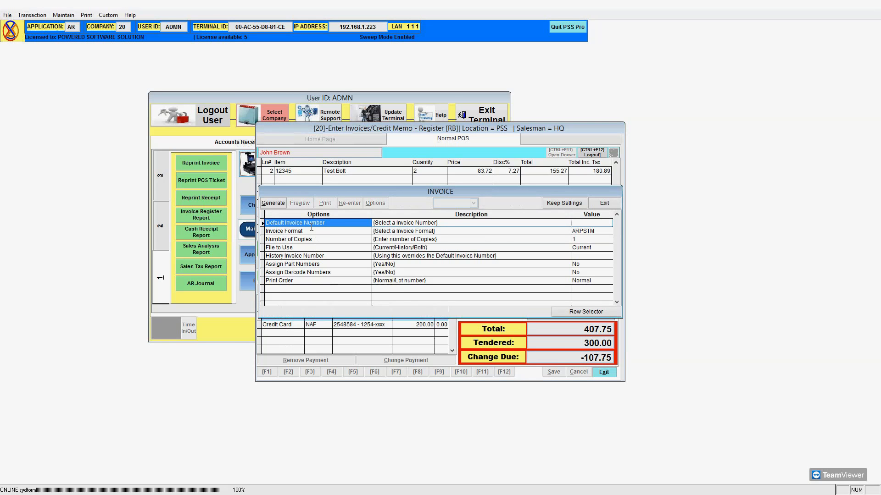
# Move the INVOICE print options window to the lower left, clear of the totals.
pyautogui.moveTo(376, 192); pyautogui.dragTo(264, 245)
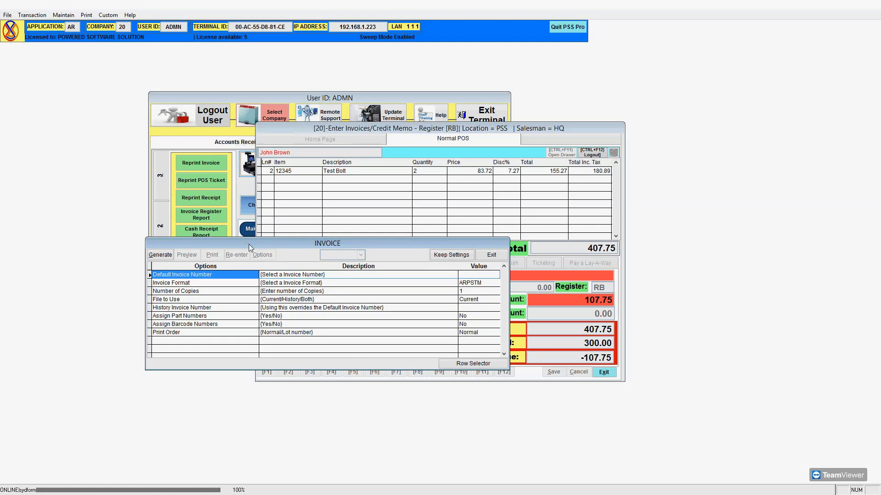
pyautogui.moveTo(249, 244)
pyautogui.mouseDown()
pyautogui.moveTo(280, 249)
pyautogui.moveTo(240, 255)
pyautogui.mouseUp()
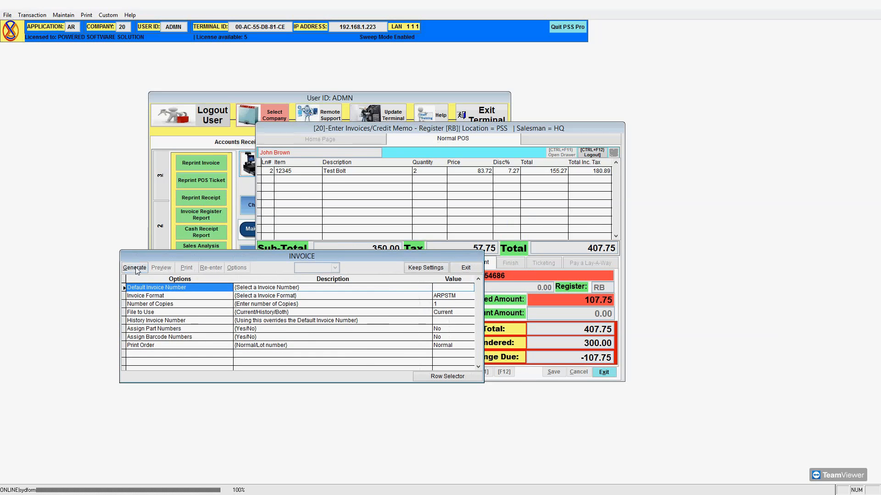
# Generate invoice 1012, maximise its preview, scroll through the whole page, then close it.
pyautogui.click(163, 267)
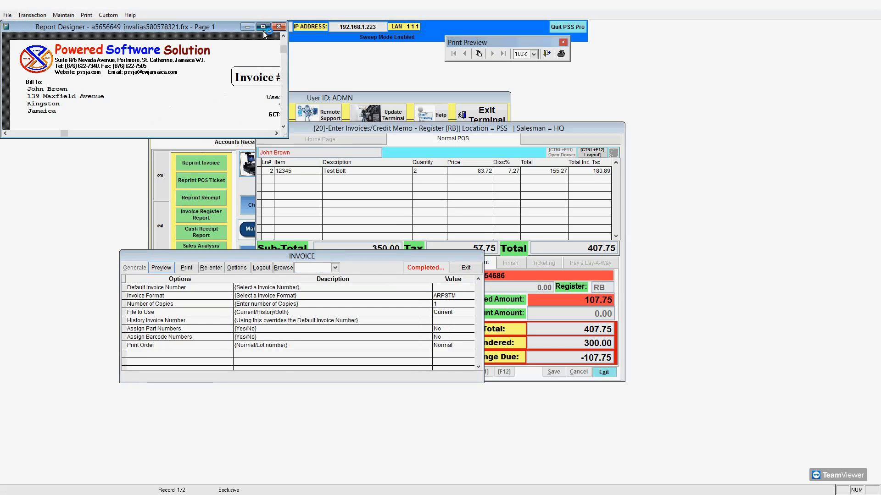
pyautogui.click(263, 26)
pyautogui.scroll(-3, 294, 222)
pyautogui.scroll(5, 296, 223)
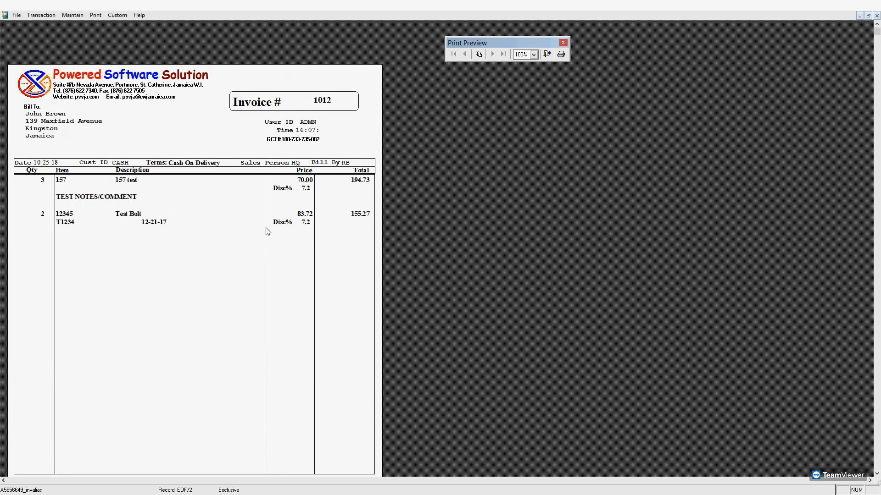
pyautogui.scroll(-3, 308, 277)
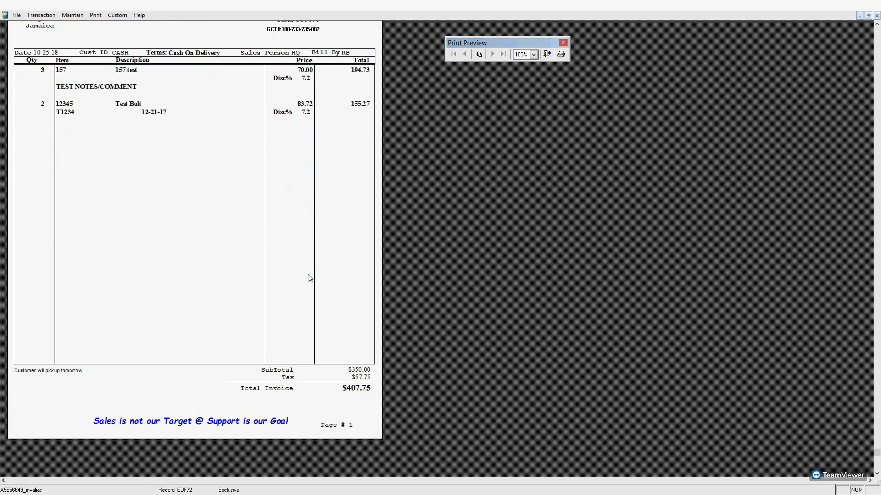
pyautogui.scroll(3, 309, 277)
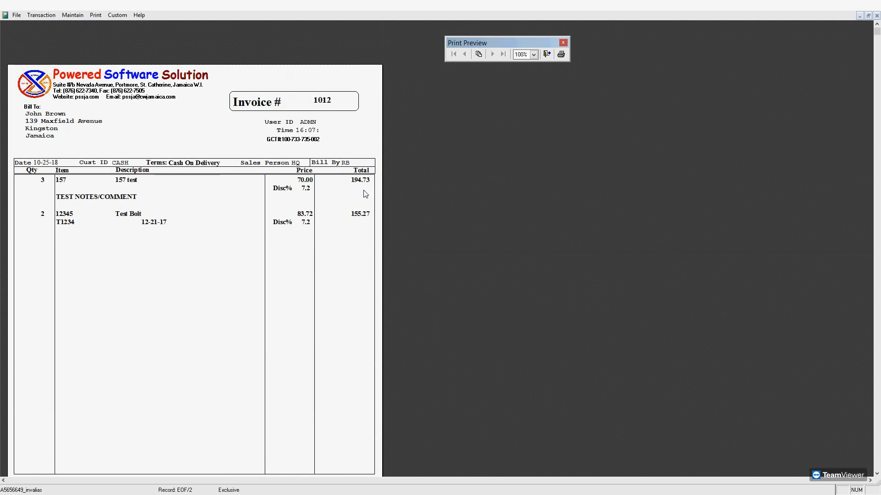
pyautogui.click(546, 55)
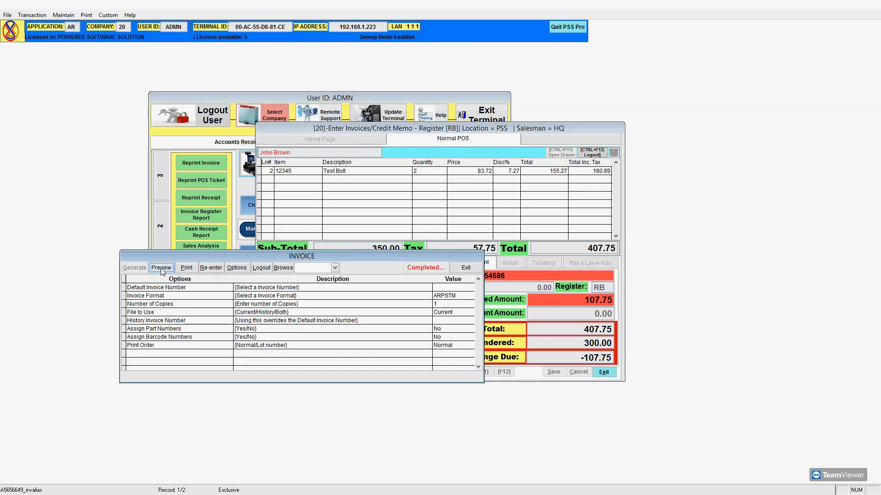
# Email the invoice, saving it as default.pdf and replacing the existing file.
pyautogui.click(187, 269)
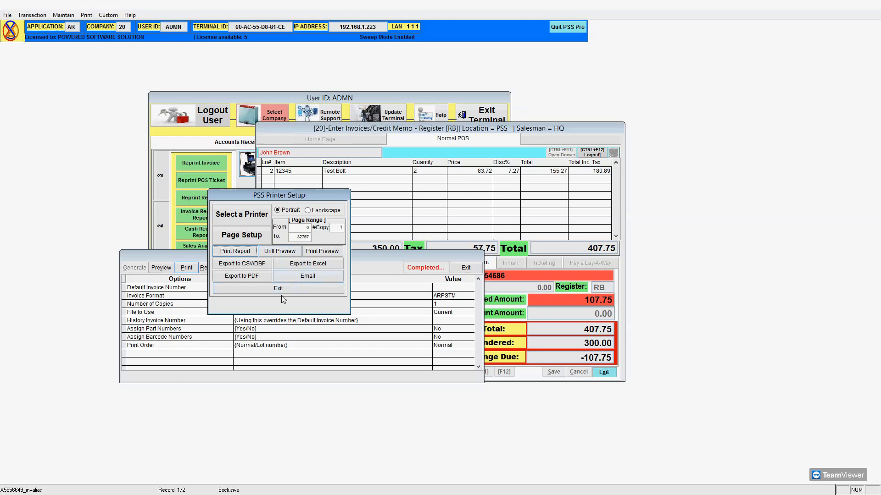
pyautogui.click(312, 276)
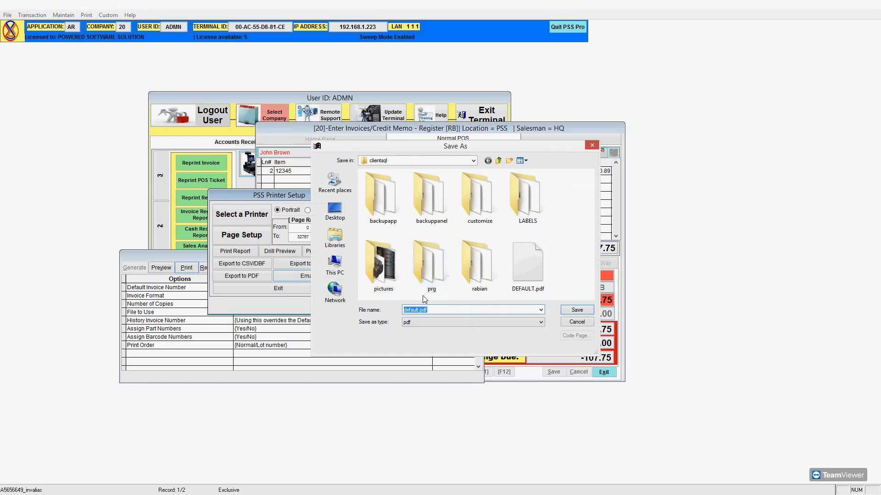
pyautogui.click(578, 311)
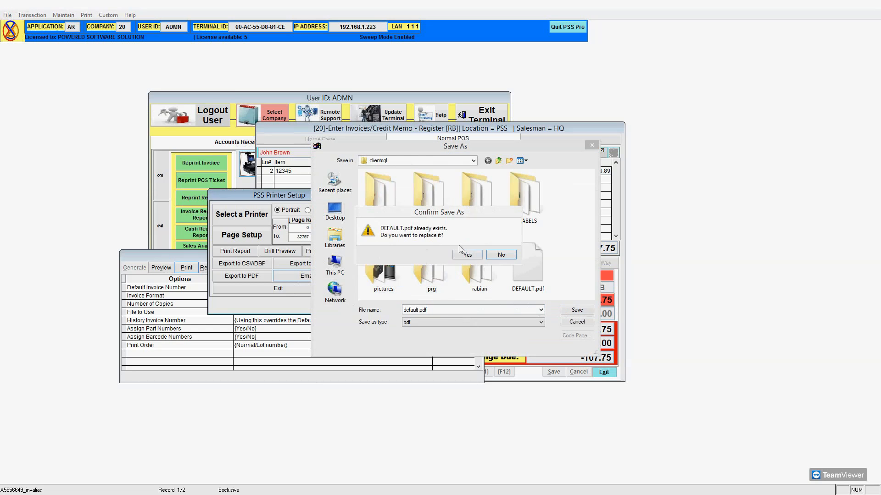
pyautogui.click(468, 255)
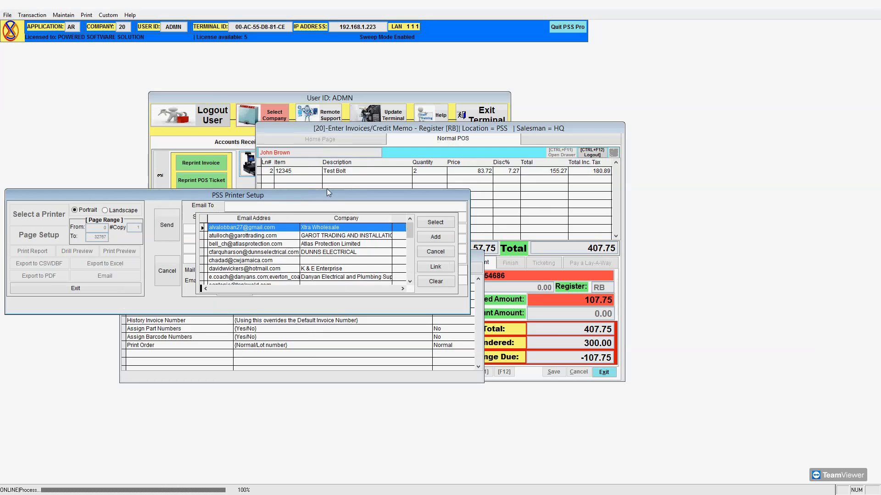
# Replace the earlier Email To addresses with the company's sales e-mail address.
pyautogui.moveTo(323, 196); pyautogui.dragTo(401, 150)
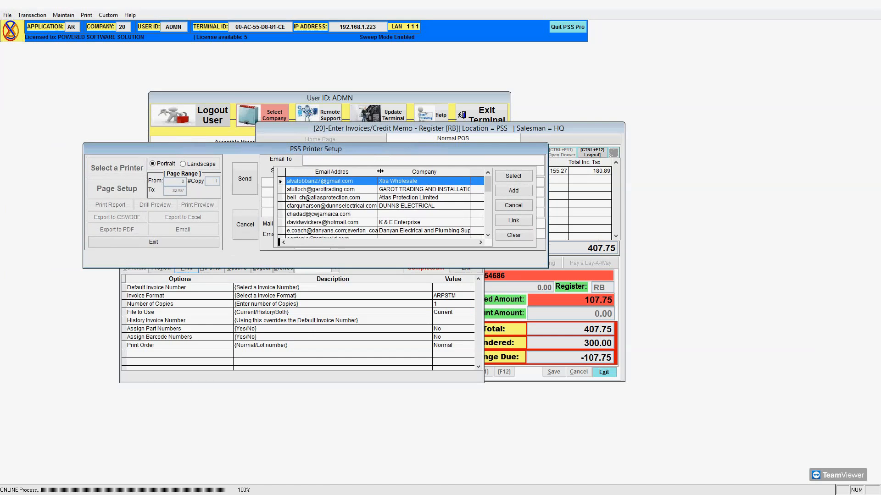
pyautogui.click(326, 161)
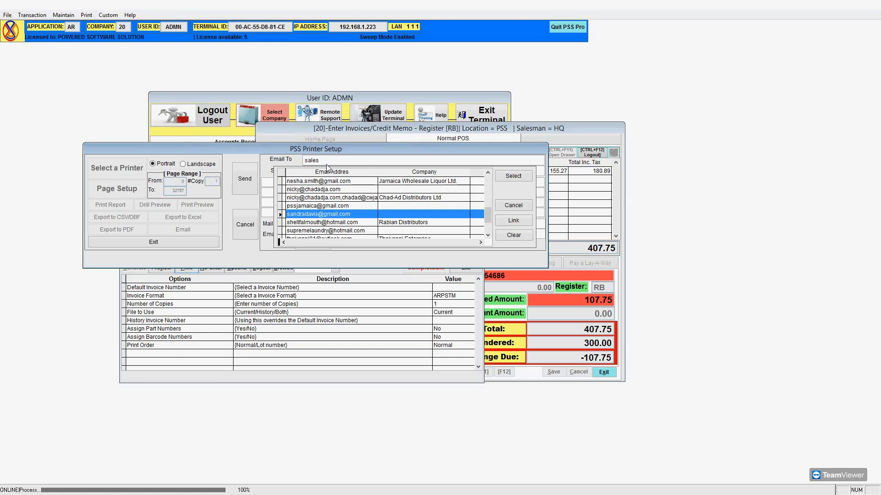
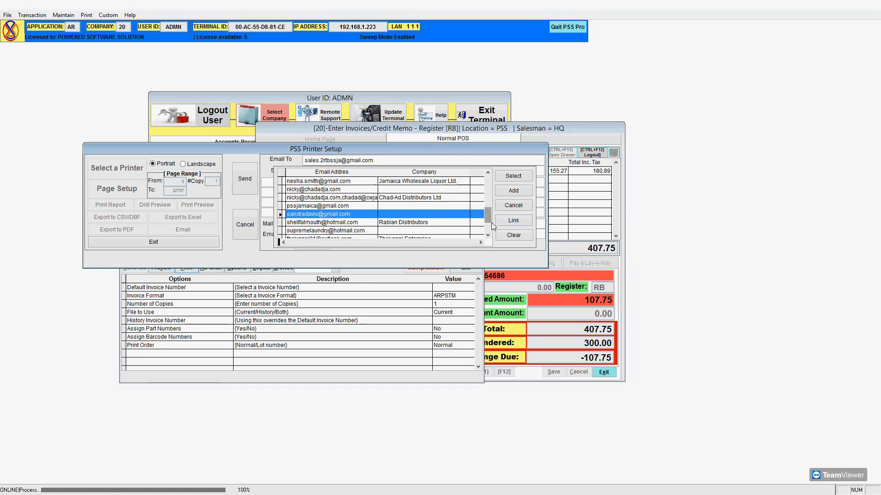
pyautogui.click(513, 222)
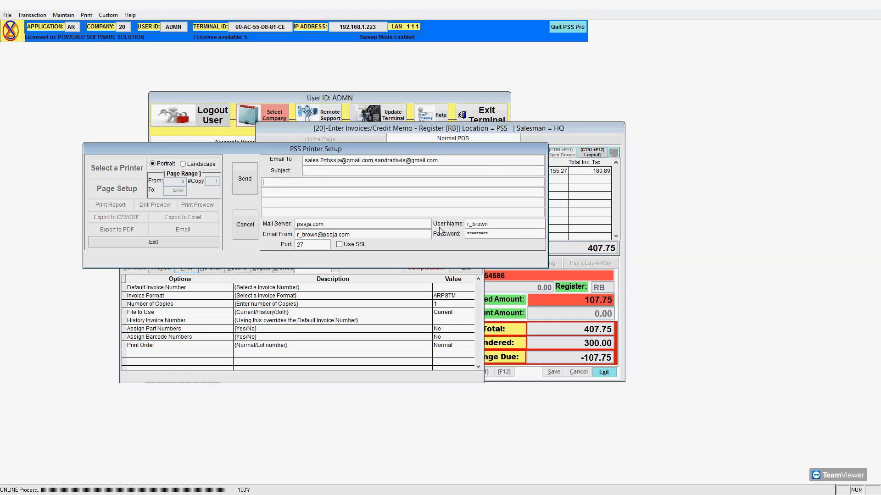
pyautogui.doubleClick(450, 162)
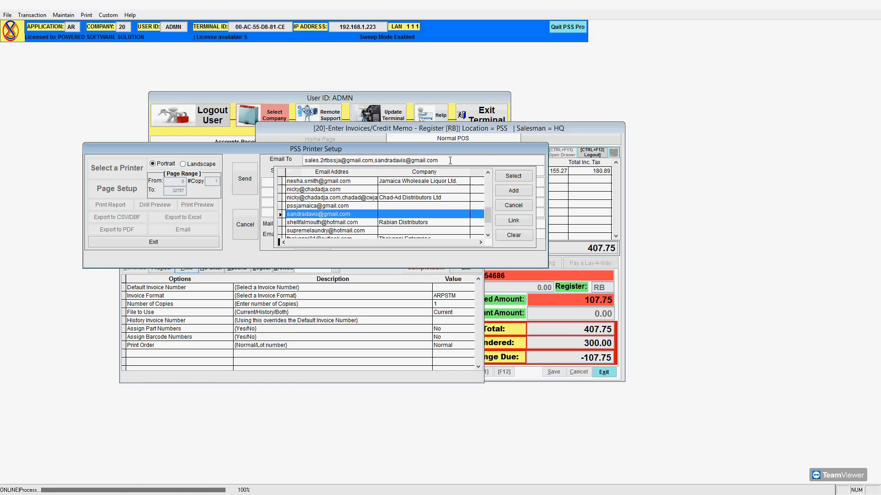
pyautogui.press('BackSpace')
pyautogui.press('BackSpace')
pyautogui.press('BackSpace')
pyautogui.press('BackSpace')
pyautogui.press('BackSpace')
pyautogui.press('BackSpace')
pyautogui.press('BackSpace')
pyautogui.press('BackSpace')
pyautogui.press('BackSpace')
pyautogui.press('BackSpace')
pyautogui.press('BackSpace')
pyautogui.press('BackSpace')
pyautogui.press('BackSpace')
pyautogui.press('BackSpace')
pyautogui.press('BackSpace')
pyautogui.press('BackSpace')
pyautogui.press('BackSpace')
pyautogui.click(515, 176)
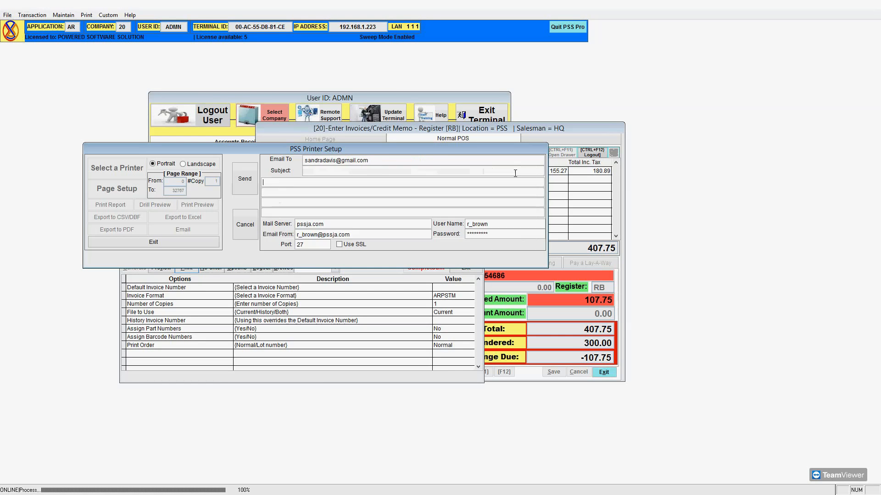
pyautogui.click(425, 158)
pyautogui.press('BackSpace')
pyautogui.press('BackSpace')
pyautogui.press('BackSpace')
pyautogui.press('BackSpace')
pyautogui.press('BackSpace')
pyautogui.press('BackSpace')
pyautogui.press('BackSpace')
pyautogui.press('BackSpace')
pyautogui.press('BackSpace')
pyautogui.press('BackSpace')
pyautogui.press('BackSpace')
pyautogui.press('BackSpace')
pyautogui.press('BackSpace')
pyautogui.press('BackSpace')
pyautogui.press('BackSpace')
pyautogui.press('BackSpace')
pyautogui.press('BackSpace')
pyautogui.press('BackSpace')
pyautogui.press('BackSpace')
pyautogui.press('BackSpace')
pyautogui.press('BackSpace')
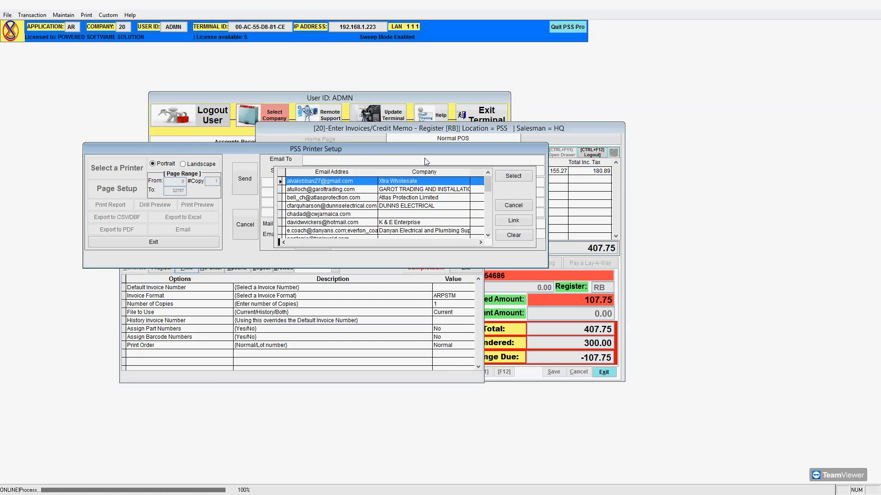
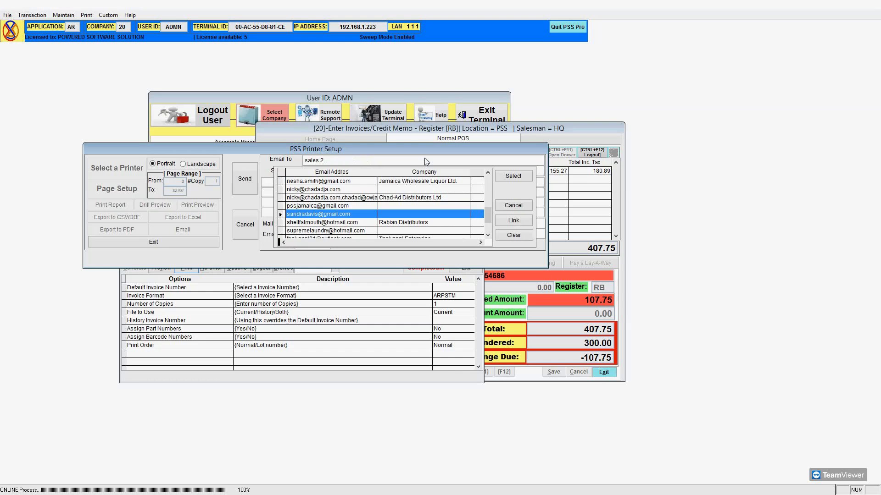
# Add the sales address to the saved address list, confirming the ADD EMAIL prompt, and begin the subject.
pyautogui.click(516, 190)
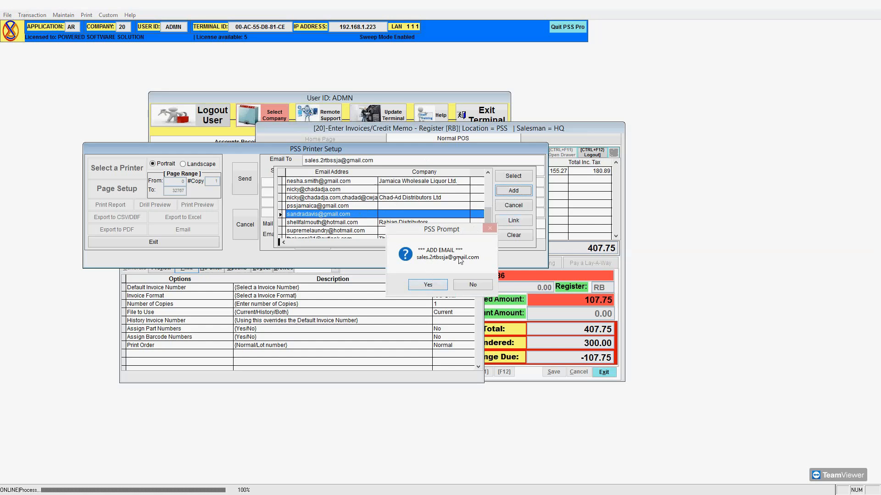
pyautogui.click(435, 285)
pyautogui.click(311, 171)
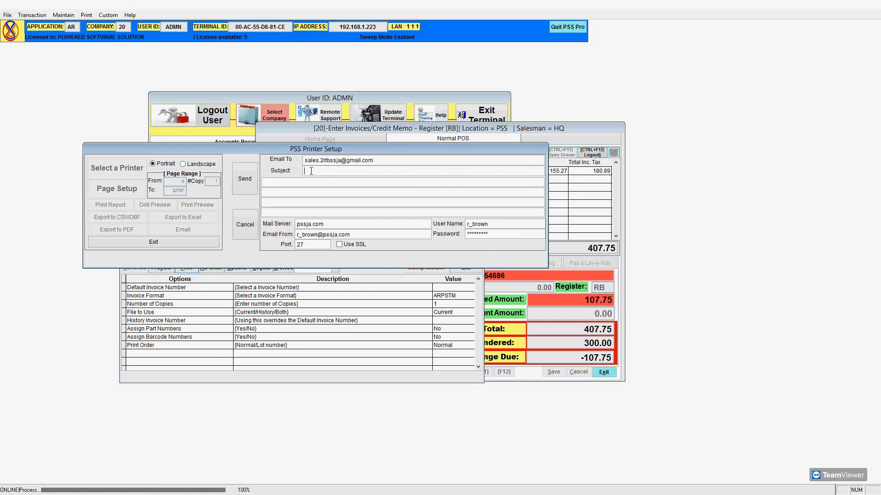
pyautogui.write('Th')
pyautogui.press('BackSpace')
pyautogui.press('BackSpace')
pyautogui.write('Thanks')
pyautogui.press('BackSpace')
pyautogui.press('BackSpace')
pyautogui.press('BackSpace')
pyautogui.press('BackSpace')
pyautogui.press('BackSpace')
pyautogui.press('BackSpace')
pyautogui.press('BackSpace')
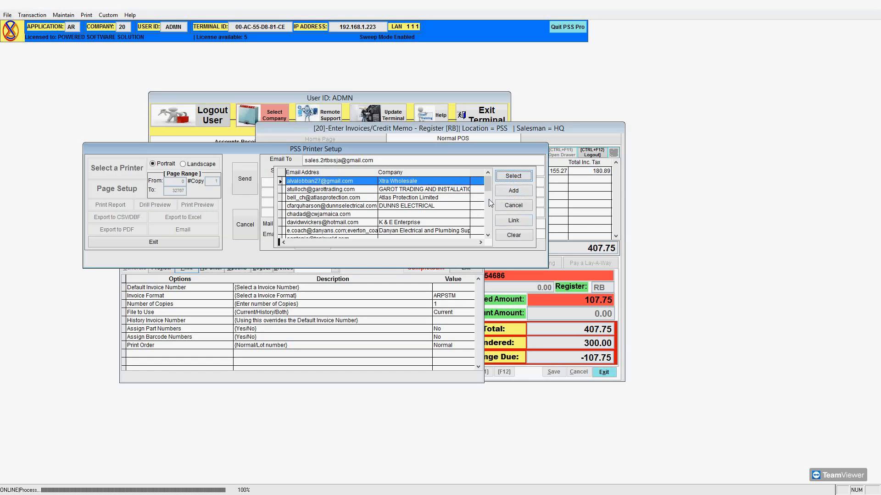
# Dismiss the duplicate-address warning and enter subject 'Invoice attached' with body 'Thank you'.
pyautogui.click(513, 196)
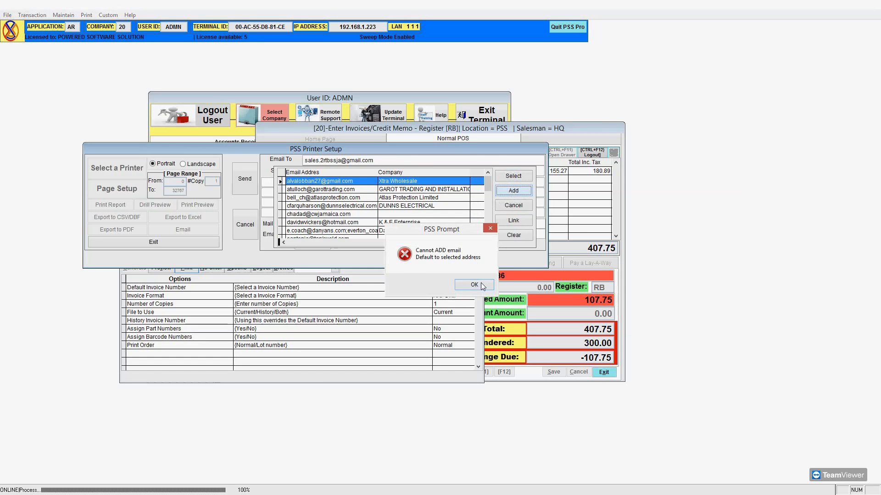
pyautogui.click(477, 275)
pyautogui.click(385, 172)
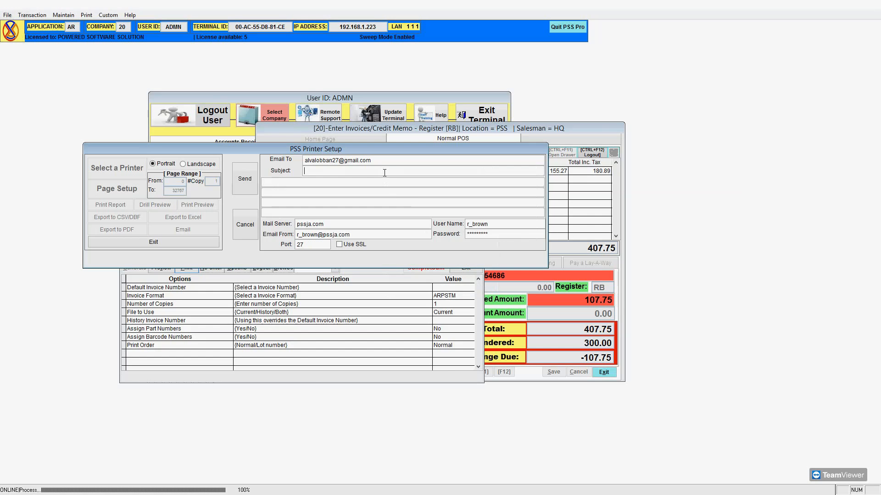
pyautogui.write('Invoice #')
pyautogui.press('BackSpace')
pyautogui.write('attacheThank you')
# Pick the sales address from the saved list as the Email To recipient.
pyautogui.doubleClick(374, 161)
pyautogui.press('BackSpace')
pyautogui.press('BackSpace')
pyautogui.press('BackSpace')
pyautogui.press('BackSpace')
pyautogui.press('BackSpace')
pyautogui.press('BackSpace')
pyautogui.press('BackSpace')
pyautogui.press('BackSpace')
pyautogui.press('BackSpace')
pyautogui.press('BackSpace')
pyautogui.press('BackSpace')
pyautogui.press('BackSpace')
pyautogui.press('BackSpace')
pyautogui.press('BackSpace')
pyautogui.press('BackSpace')
pyautogui.press('BackSpace')
pyautogui.press('BackSpace')
pyautogui.press('BackSpace')
pyautogui.press('BackSpace')
pyautogui.press('BackSpace')
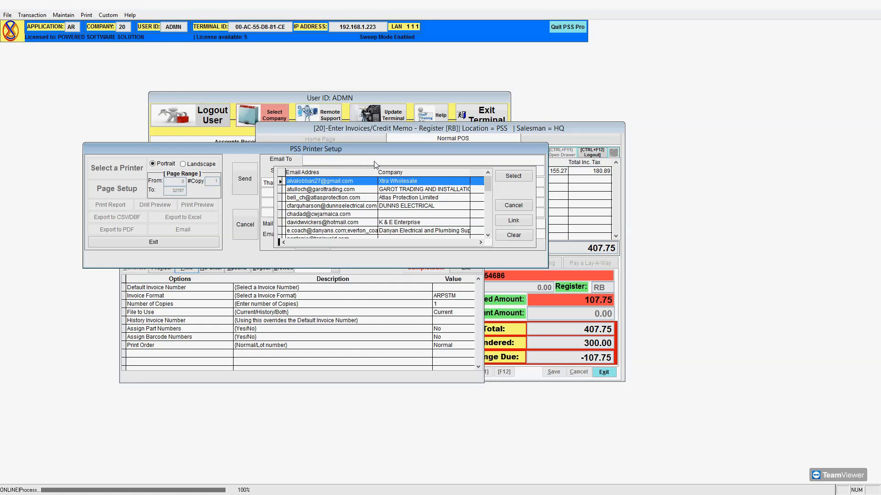
pyautogui.write('sales')
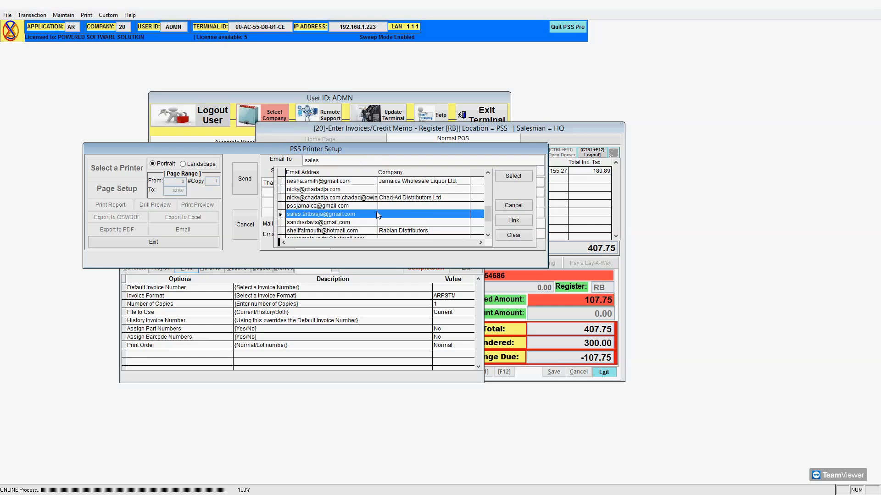
pyautogui.click(509, 177)
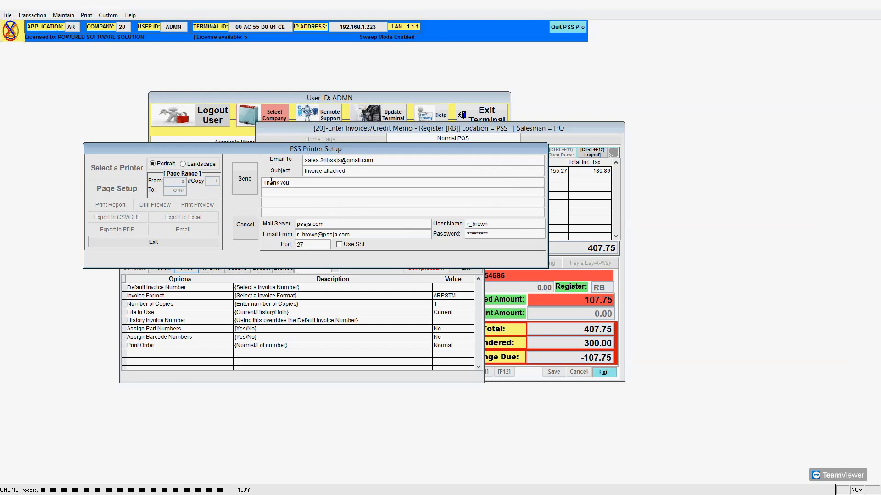
# Send the invoice email, then decline Outlook and dismiss the SMTP cancellation warning.
pyautogui.click(249, 181)
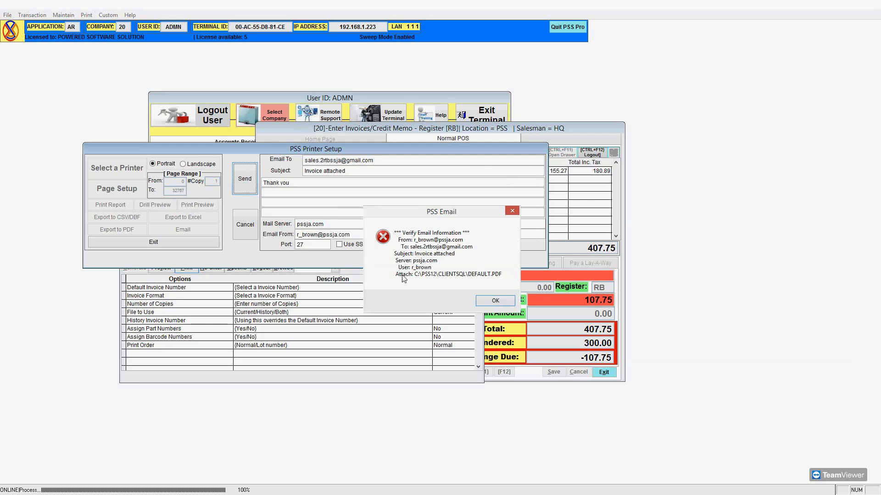
pyautogui.click(493, 301)
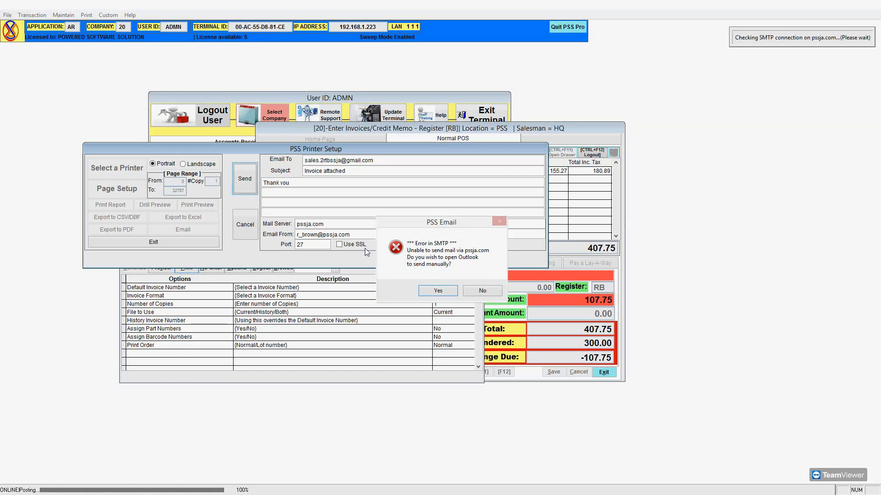
pyautogui.click(476, 293)
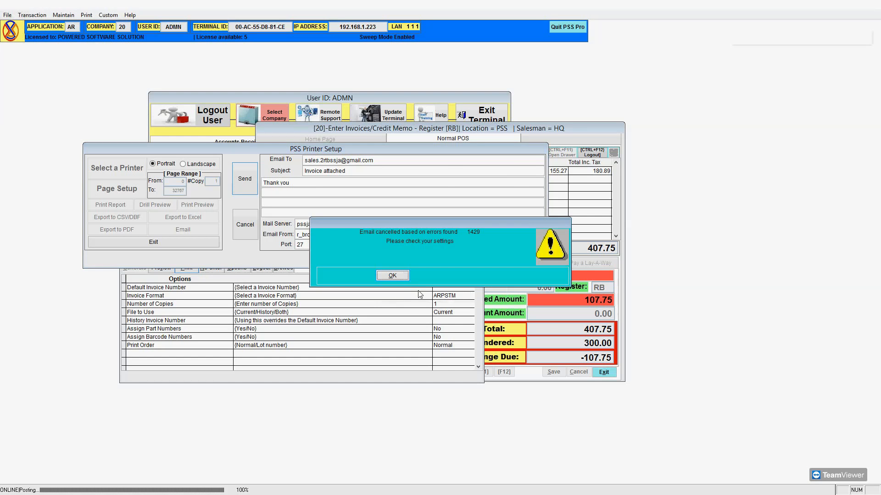
pyautogui.click(391, 277)
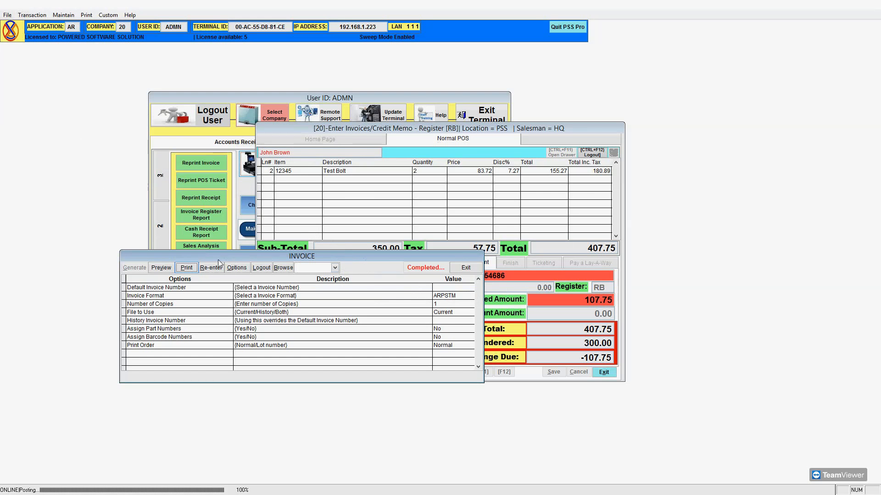
# Re-run the invoice e-mail output, saving it as default.pdf over the existing DEFAULT.pdf.
pyautogui.click(186, 268)
pyautogui.click(326, 230)
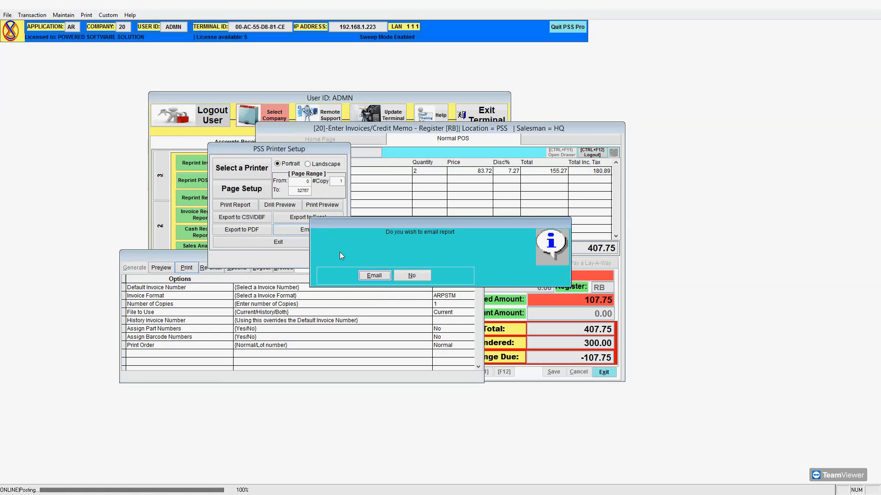
pyautogui.click(384, 275)
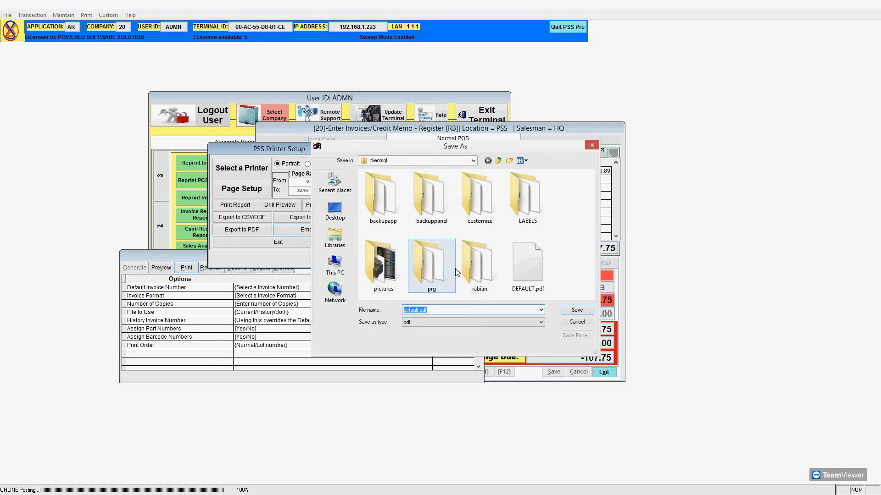
pyautogui.click(577, 310)
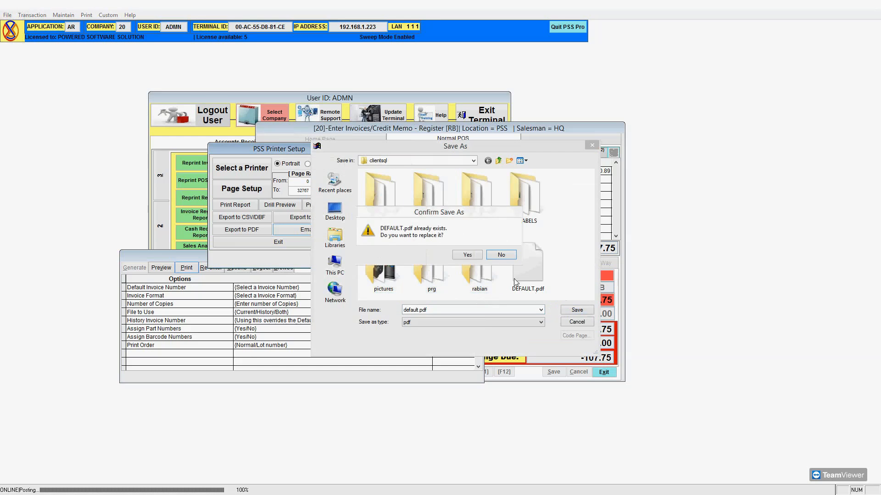
pyautogui.click(462, 253)
pyautogui.click(323, 230)
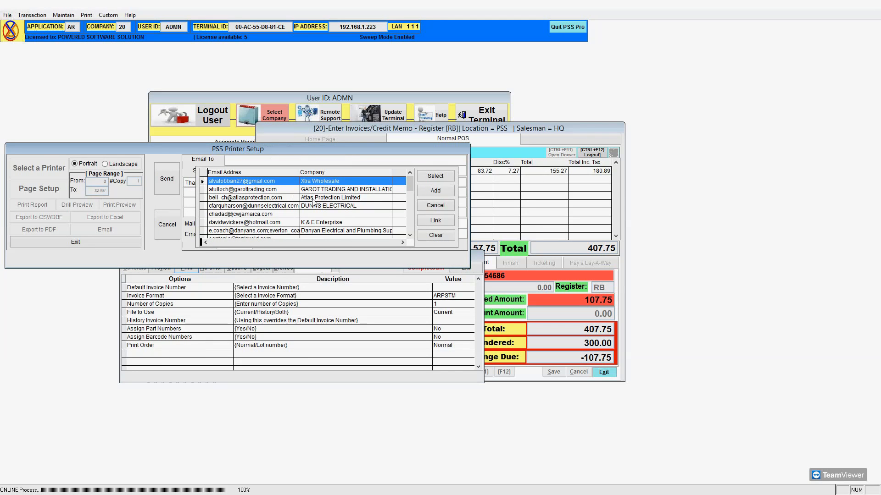
# Address the email to the sales mailbox and change the mail server to smtp.gmail.com.
pyautogui.write('sa')
pyautogui.click(434, 176)
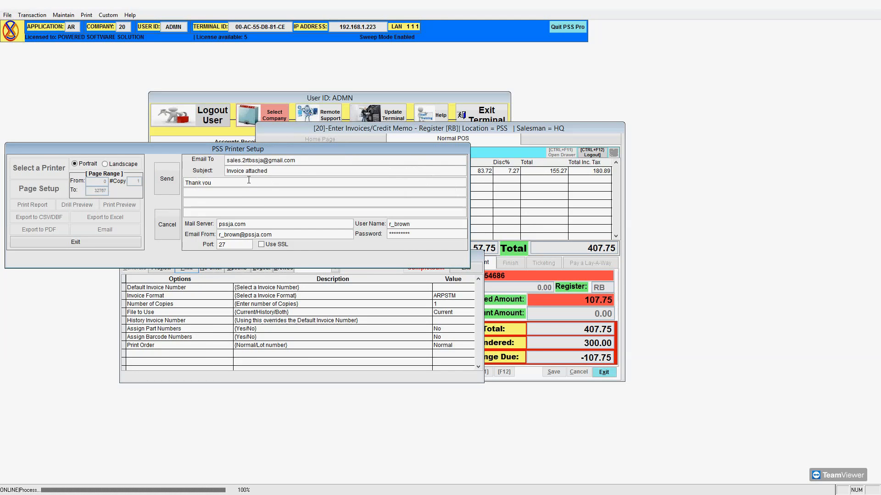
pyautogui.doubleClick(247, 224)
pyautogui.write('smtp.pgmau')
pyautogui.press('BackSpace')
pyautogui.write('il.com')
# Replace the Email From sender with the Gmail address.
pyautogui.moveTo(297, 235); pyautogui.dragTo(217, 234)
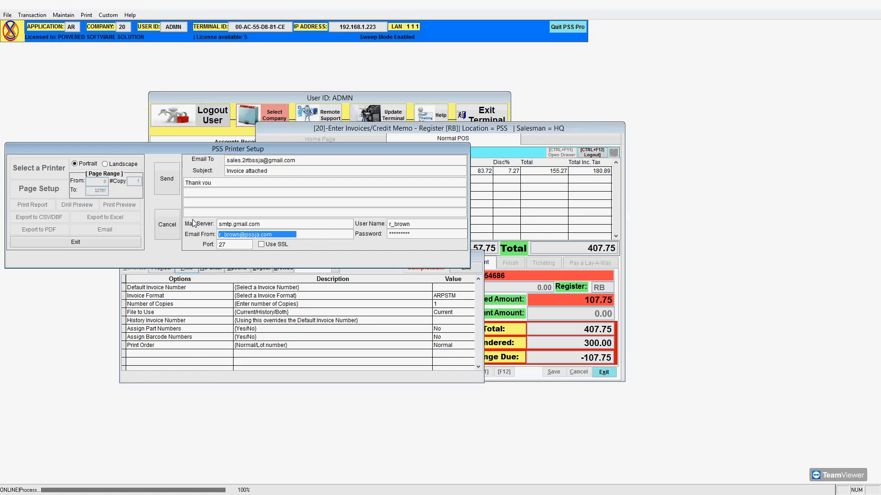
pyautogui.write('p')
pyautogui.press('BackSpace')
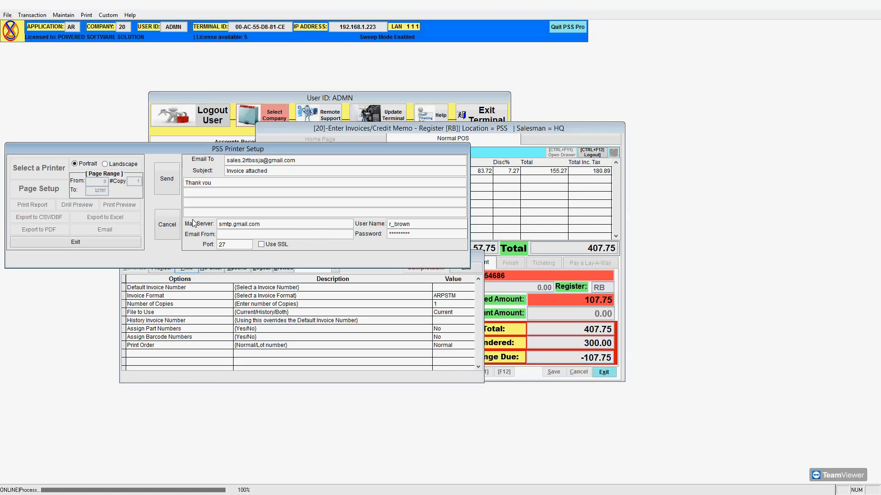
# Set port 465, enable Use SSL, use the Gmail address as user name, and enter the account password.
pyautogui.press('Tab')
pyautogui.write('465')
pyautogui.click(261, 244)
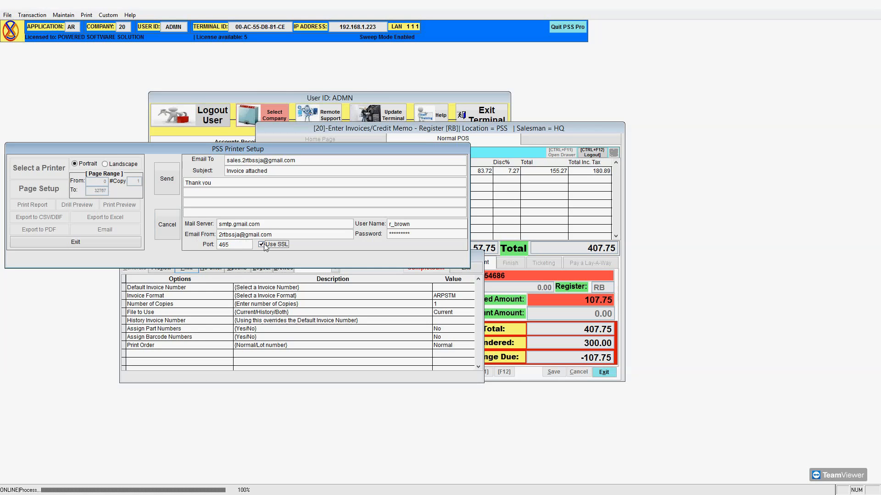
pyautogui.click(408, 223)
pyautogui.press('Tab')
pyautogui.write('**********')
# Retry sending the invoice via Gmail, acknowledging the verify box, SMTP error and cancellation warning.
pyautogui.click(167, 179)
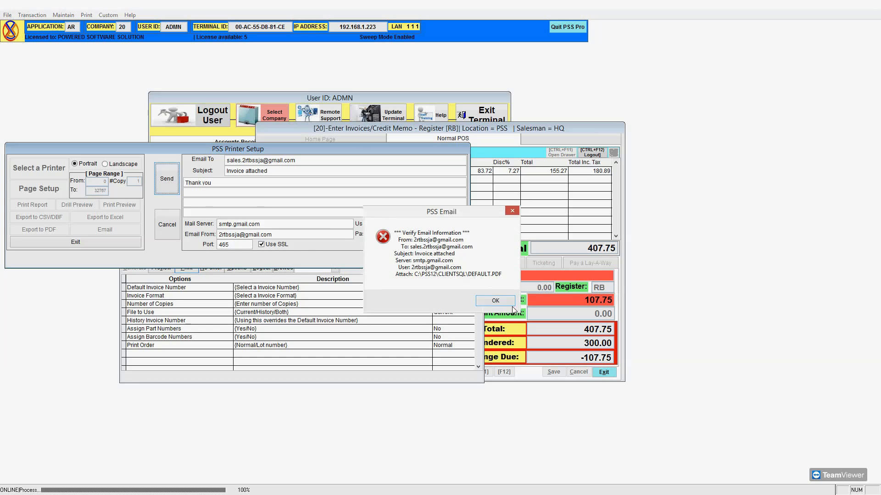
pyautogui.click(496, 301)
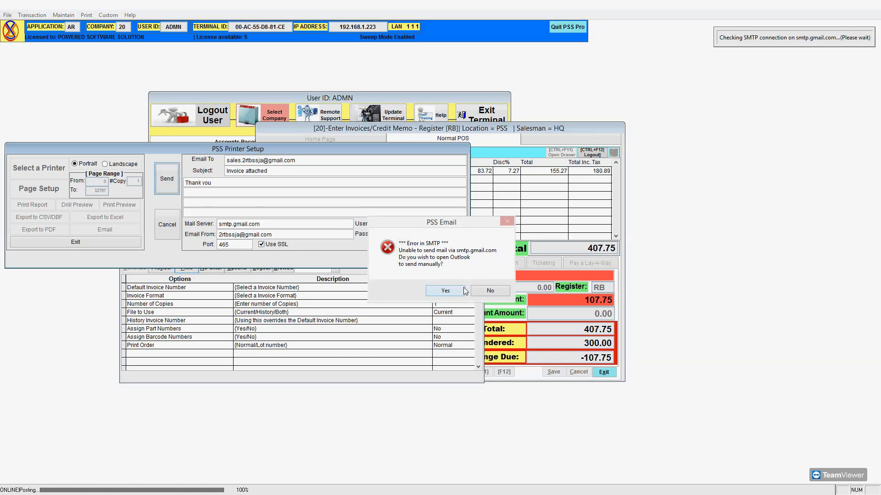
pyautogui.click(490, 291)
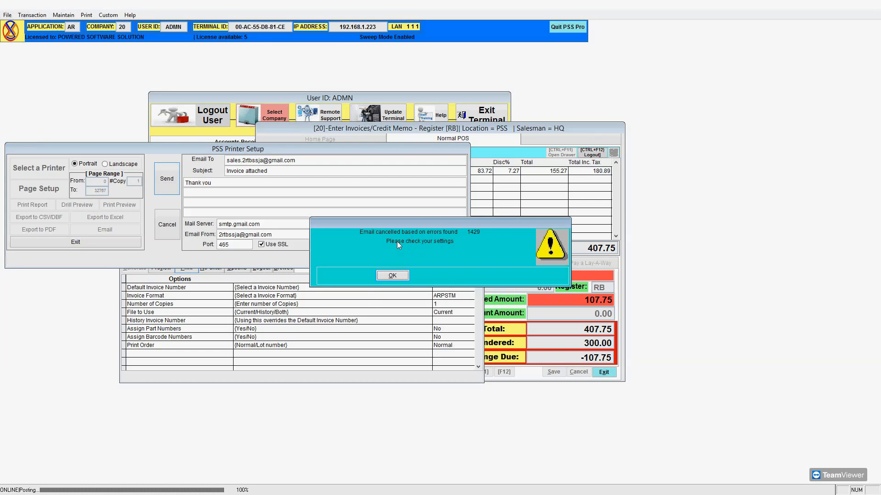
pyautogui.click(402, 275)
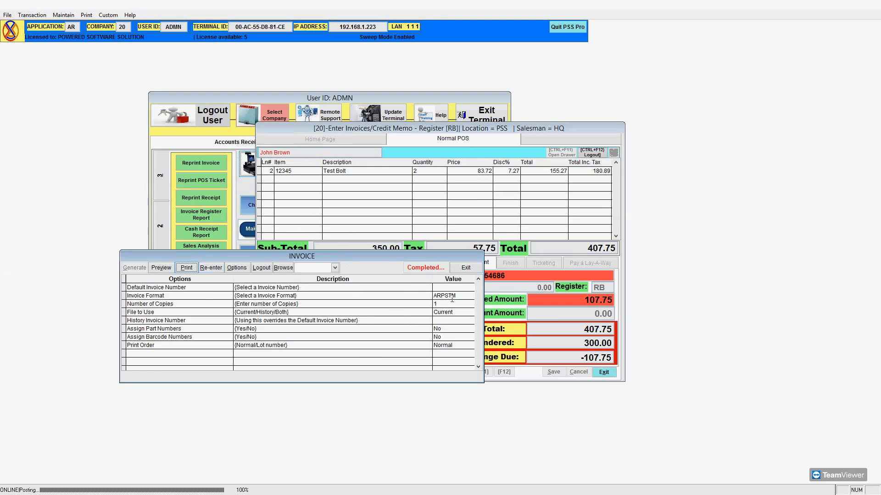
# Exit the INVOICE printout window.
pyautogui.click(464, 268)
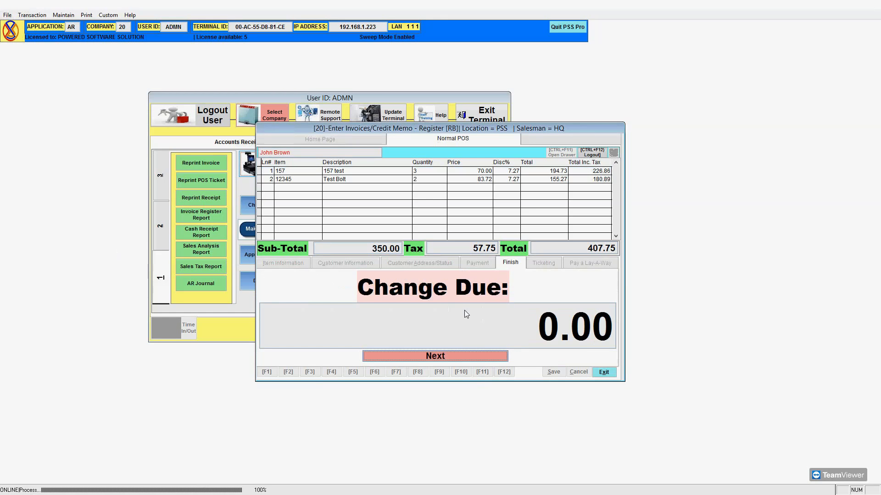
pyautogui.click(6, 15)
pyautogui.click(6, 15)
# Open File > User Setup and load the ADMN user from the Select User list.
pyautogui.click(8, 15)
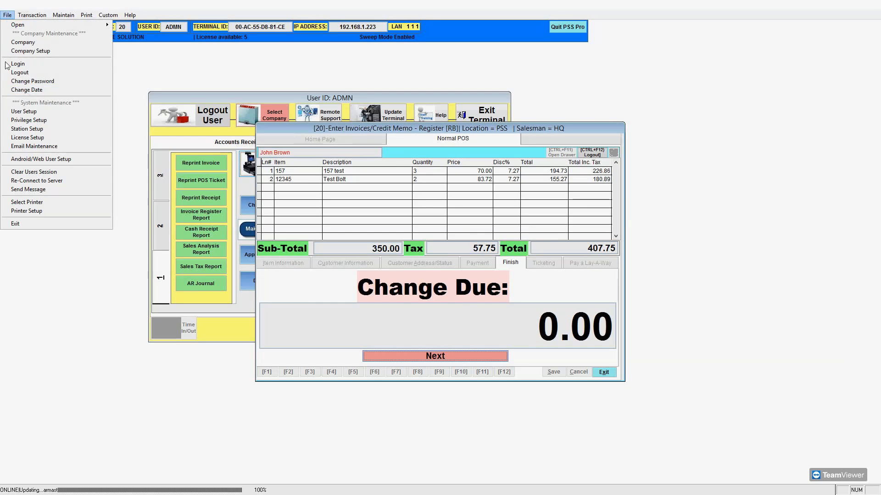
pyautogui.click(28, 111)
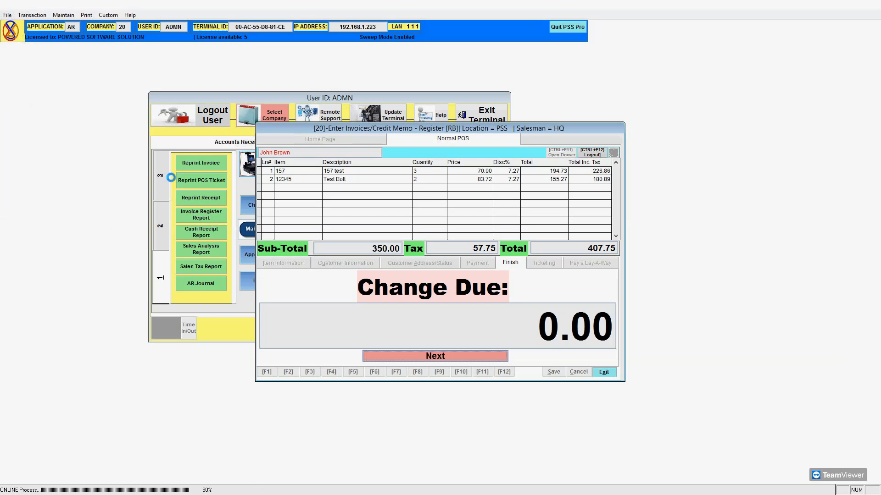
pyautogui.click(314, 178)
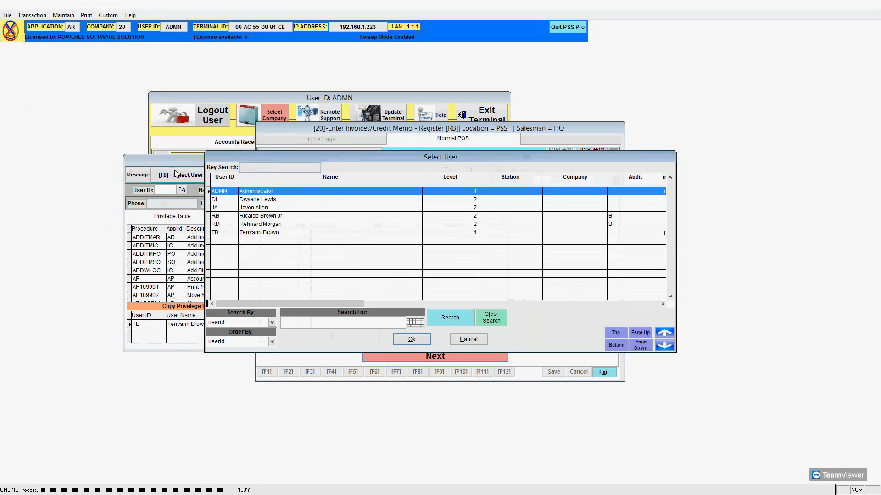
pyautogui.doubleClick(258, 192)
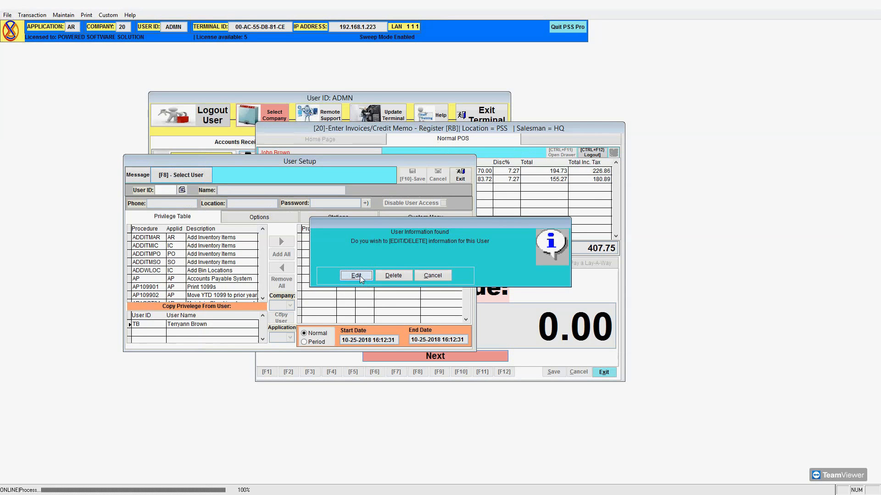
# Edit ADMN and set the Options tab's Mail Server to smtp.gmail.com.
pyautogui.click(361, 277)
pyautogui.click(277, 219)
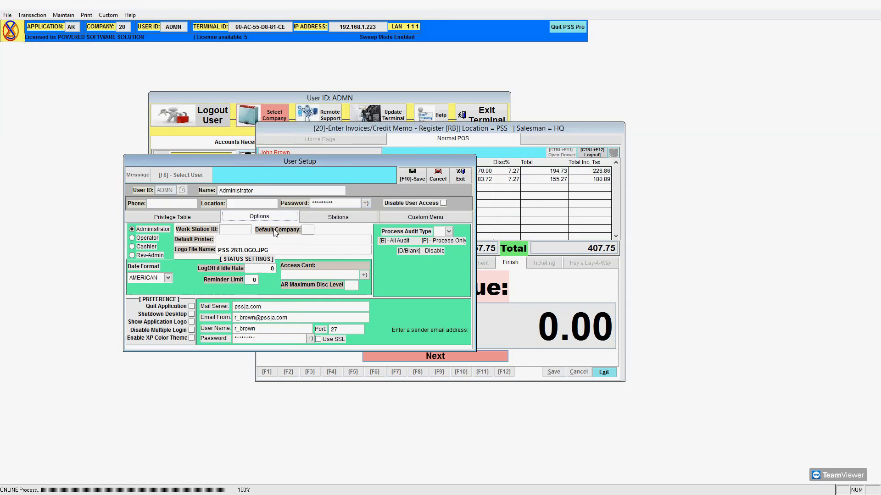
pyautogui.click(274, 307)
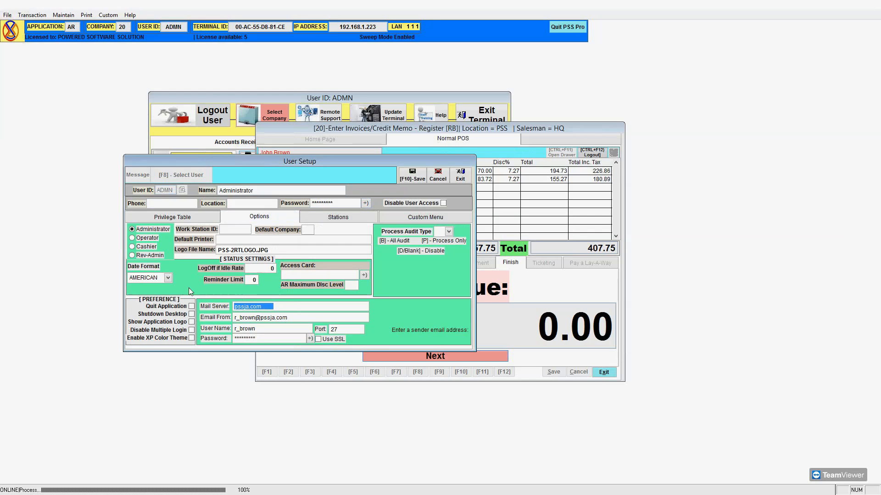
pyautogui.write('smtp.gmail.com')
pyautogui.press('Tab')
# Replace the Email From address with the Gmail sender address and copy it.
pyautogui.press('BackSpace')
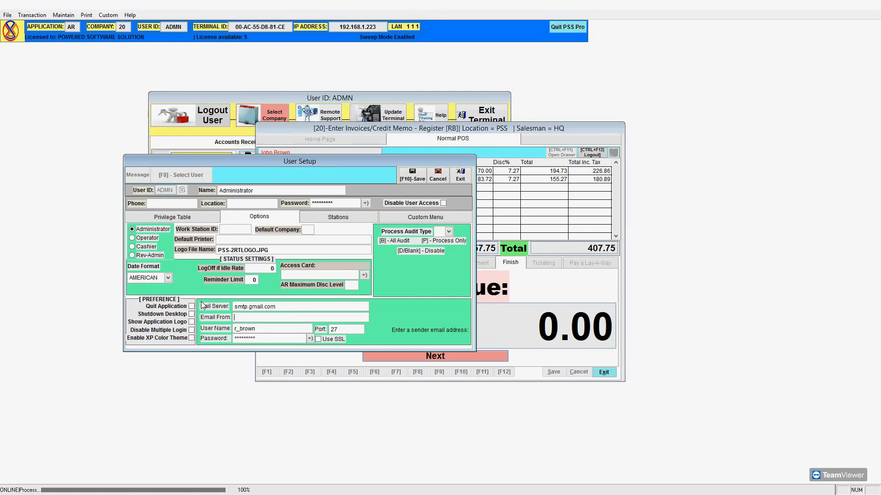
pyautogui.press('Tab')
pyautogui.hotkey('shift', 'Tab')
pyautogui.hotkey('ctrl', 'c')
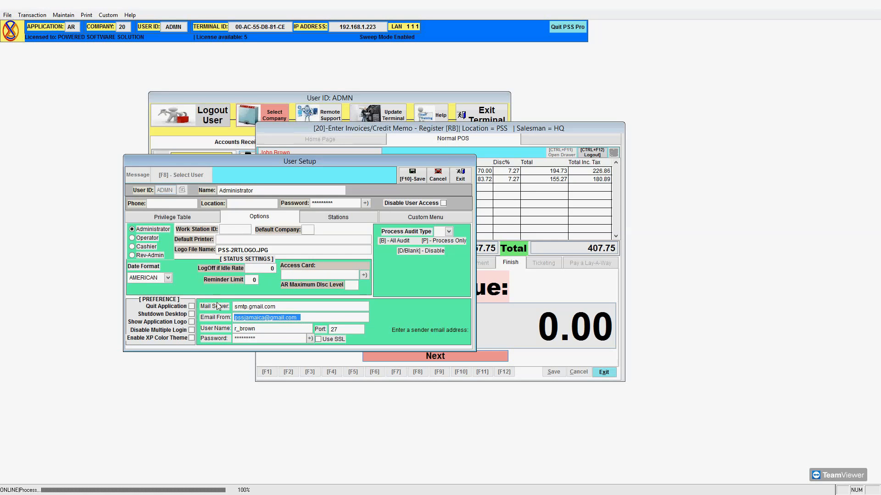
# Paste that address as User Name, enter the password, set port 465, tick Use SSL, and save.
pyautogui.doubleClick(266, 328)
pyautogui.hotkey('ctrl', 'v')
pyautogui.doubleClick(267, 340)
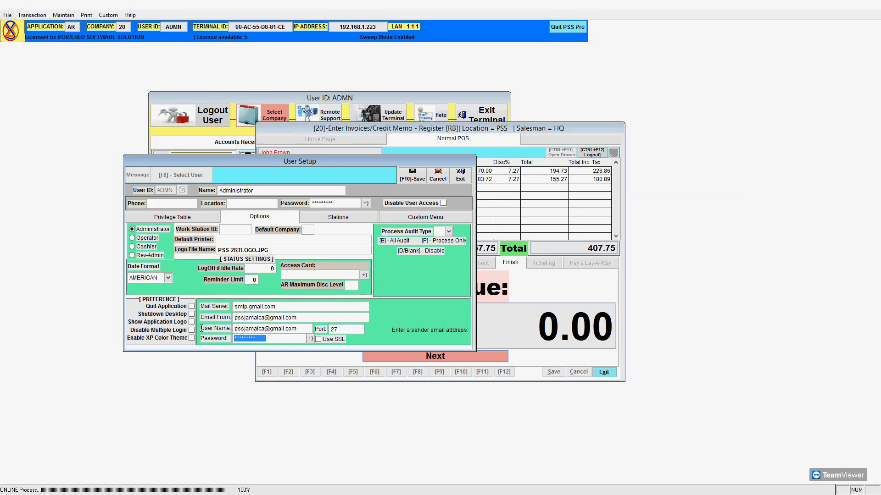
pyautogui.write('**********')
pyautogui.doubleClick(339, 330)
pyautogui.write('465')
pyautogui.click(334, 341)
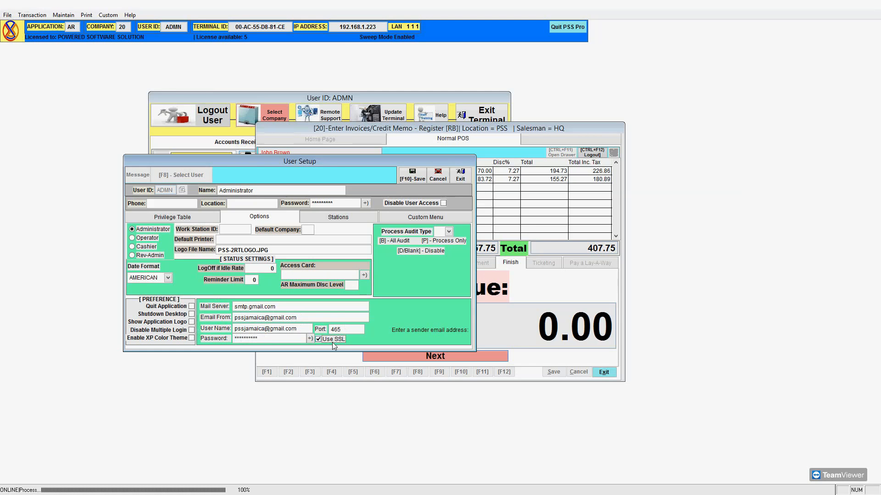
pyautogui.click(412, 176)
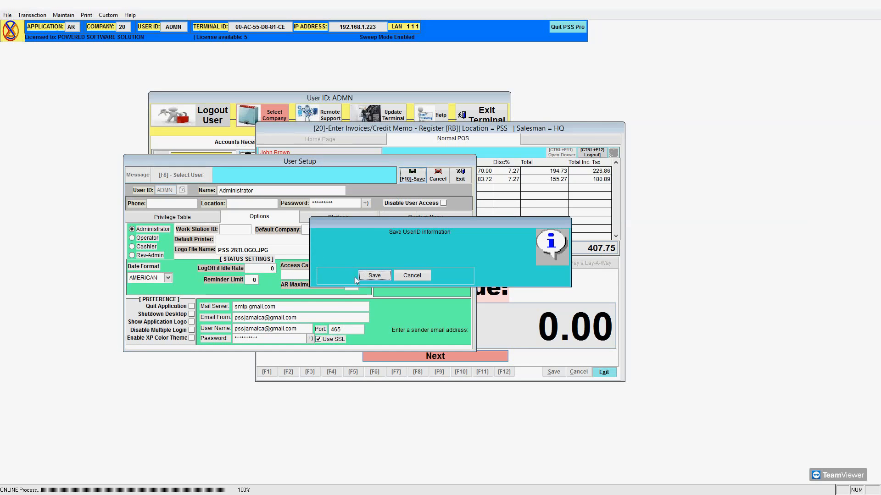
# Confirm saving ADMN, then send a test email to the sales address and acknowledge the success message.
pyautogui.click(365, 277)
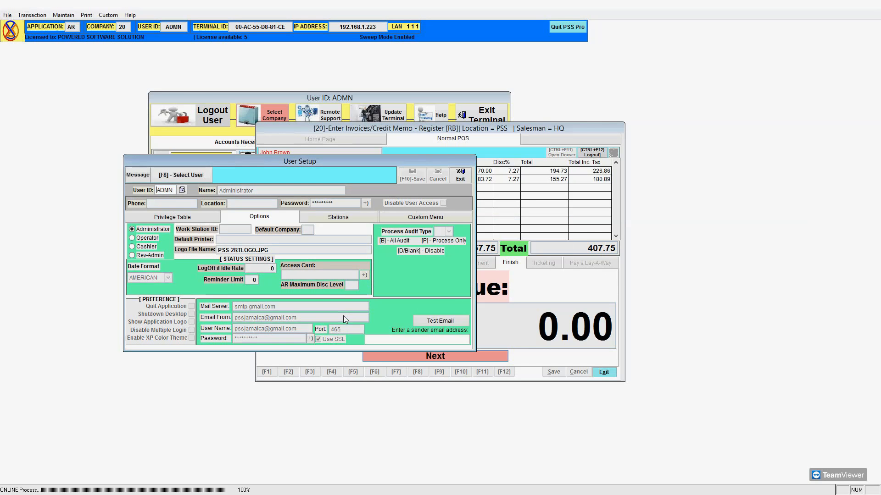
pyautogui.click(379, 340)
pyautogui.click(448, 321)
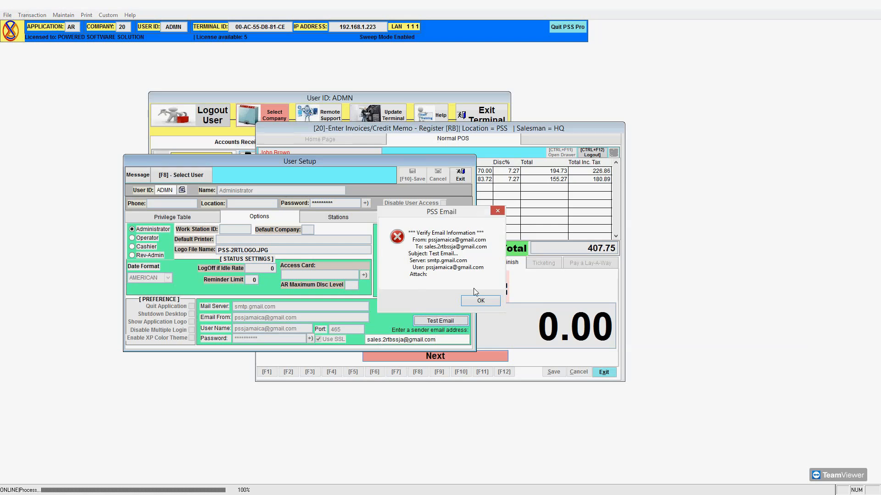
pyautogui.click(478, 300)
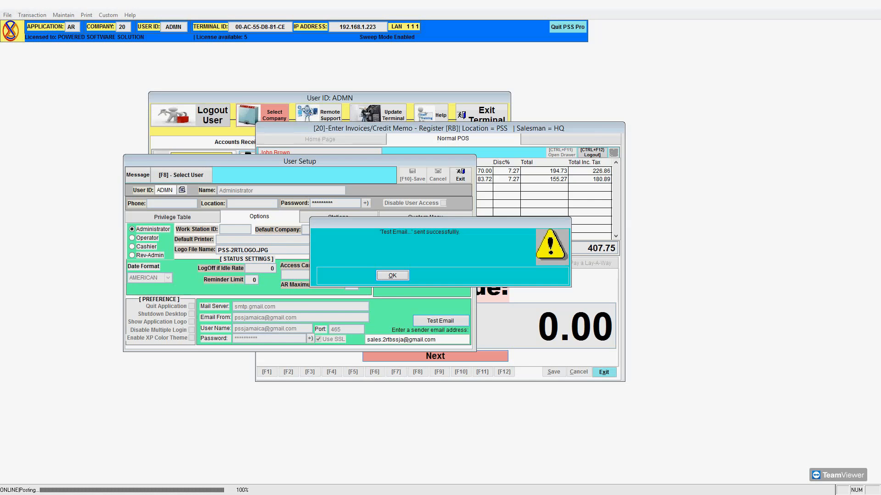
pyautogui.click(393, 276)
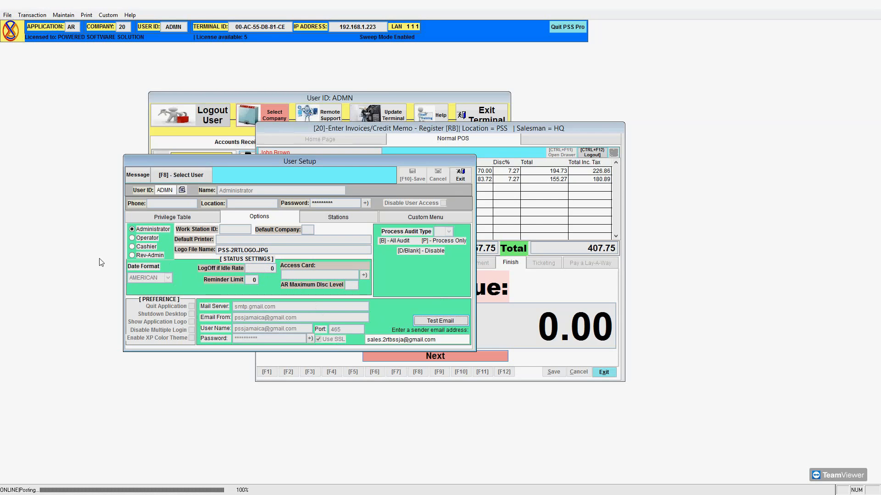
pyautogui.click(151, 240)
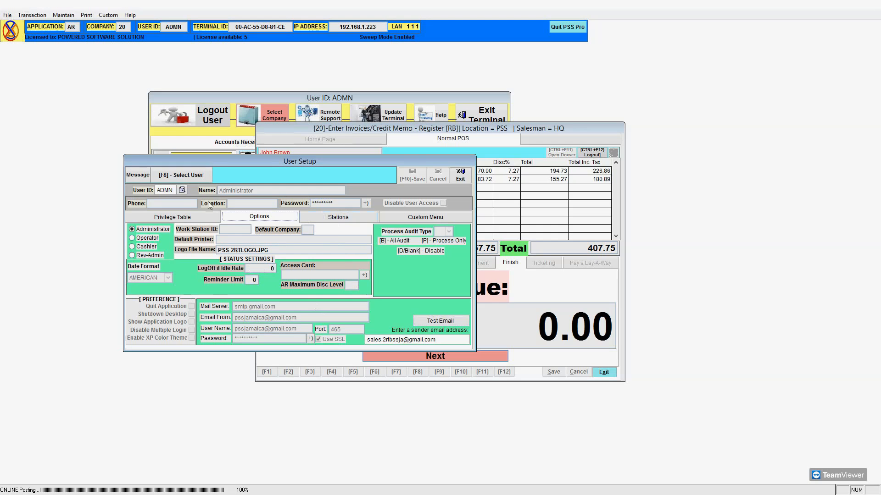
# Reload the ADMN record, choose Edit, then exit User Setup.
pyautogui.click(168, 191)
pyautogui.press('Return')
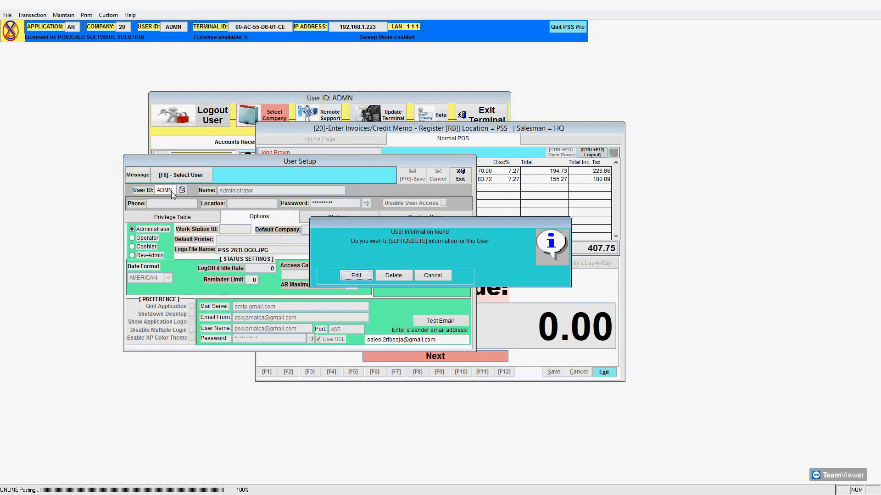
pyautogui.click(353, 275)
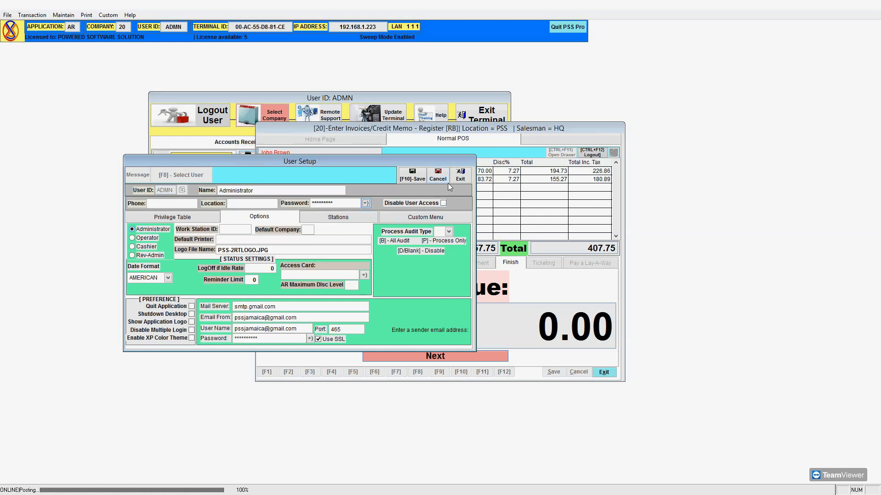
pyautogui.click(458, 179)
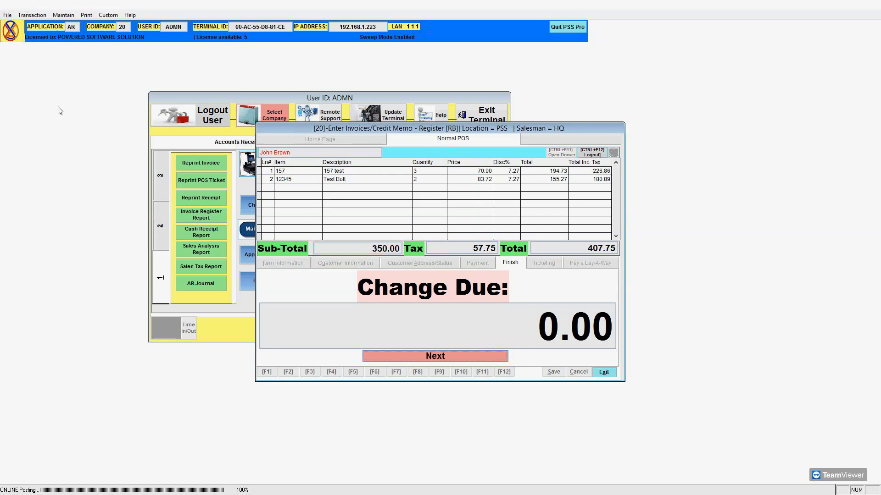
# Bring up the main program menu.
pyautogui.click(7, 15)
pyautogui.click(8, 16)
pyautogui.click(10, 16)
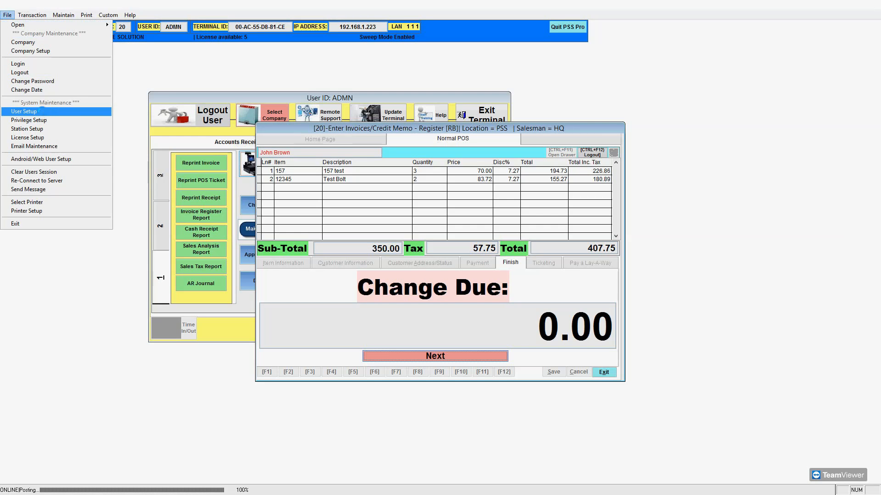
# Reopen User Setup, select the third user from the F8 user list, and open that record for editing.
pyautogui.click(42, 111)
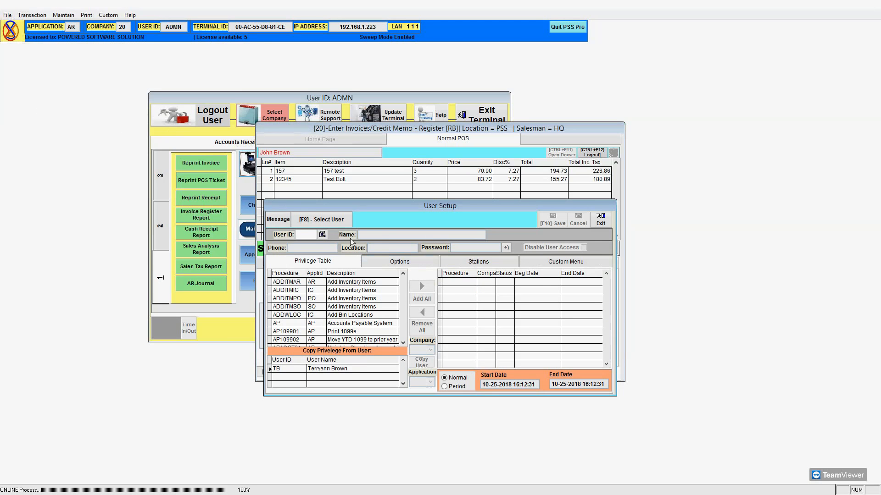
pyautogui.click(316, 222)
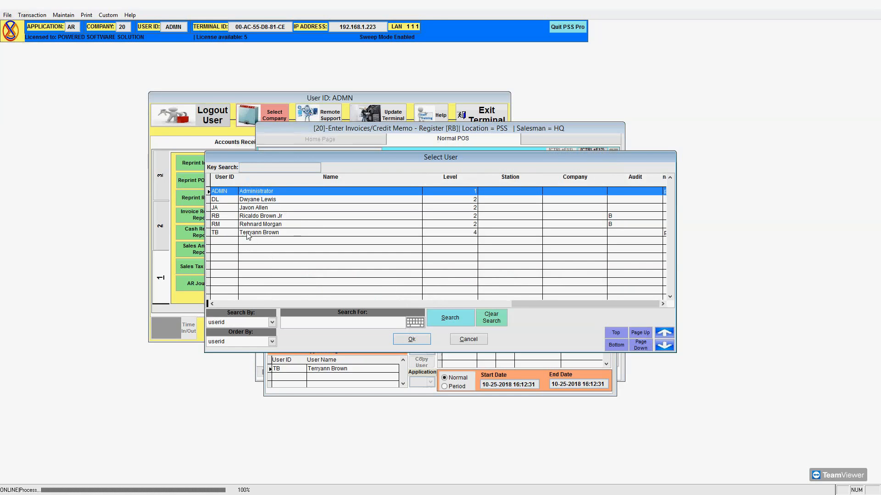
pyautogui.click(258, 209)
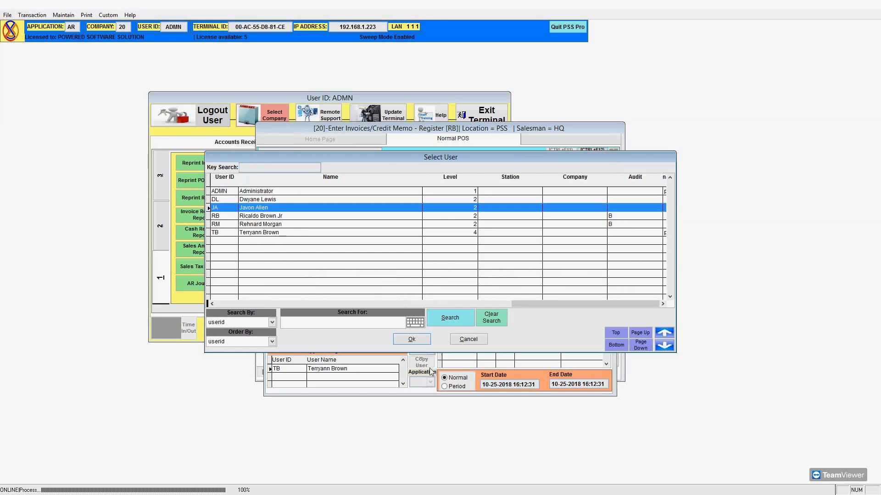
pyautogui.click(417, 342)
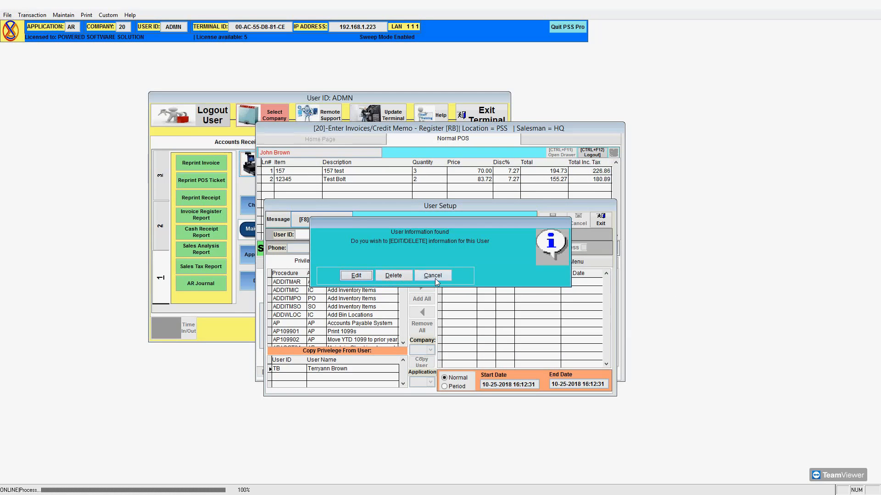
pyautogui.press('Return')
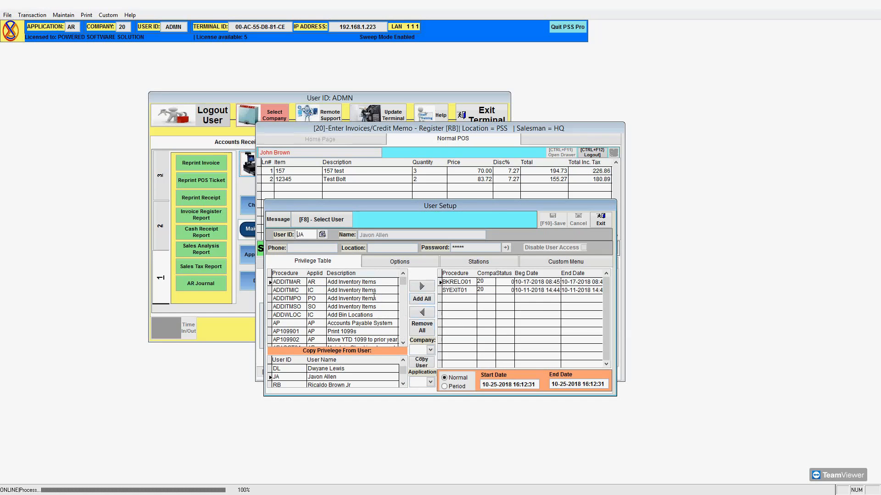
# Browse the user's privilege table and mark the ARSTAT01 privilege row.
pyautogui.scroll(-5, 404, 323)
pyautogui.scroll(-8, 404, 322)
pyautogui.scroll(-8, 404, 322)
pyautogui.scroll(-4, 405, 325)
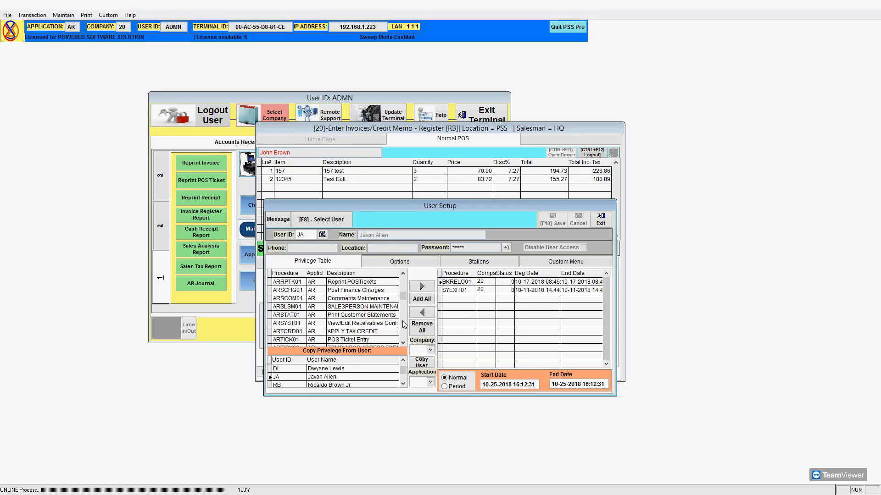
pyautogui.click(362, 315)
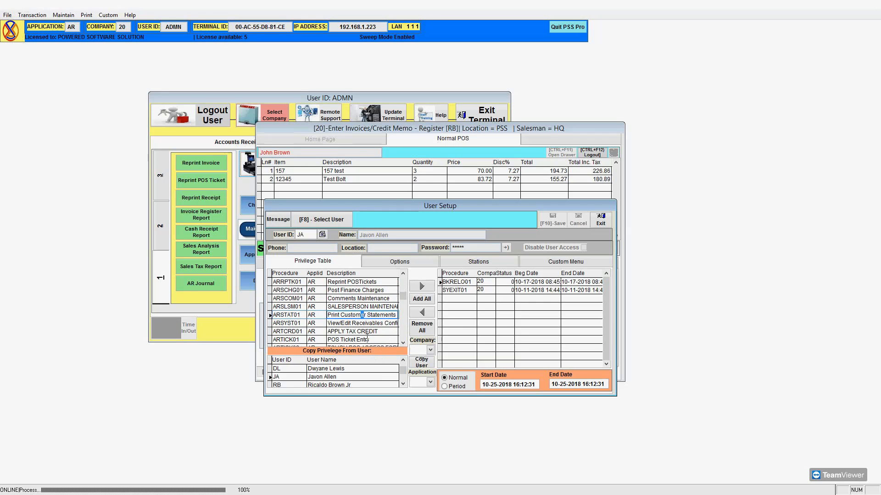
pyautogui.scroll(4, 403, 282)
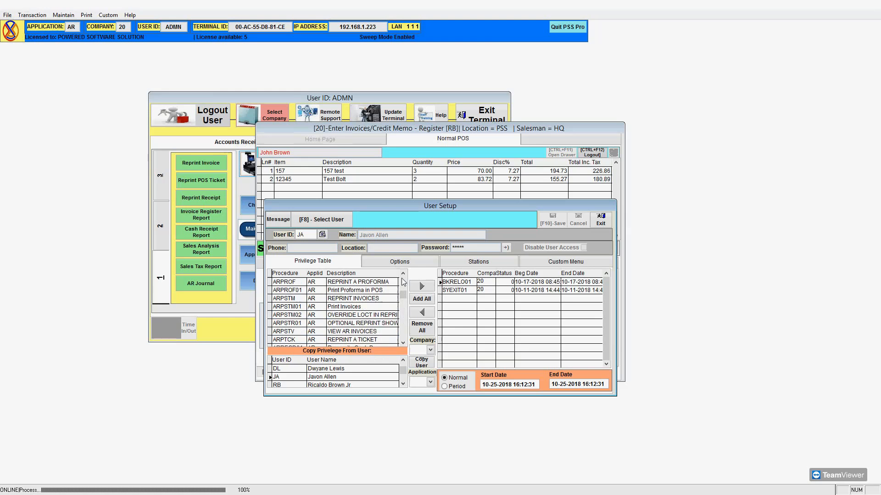
pyautogui.scroll(3, 403, 282)
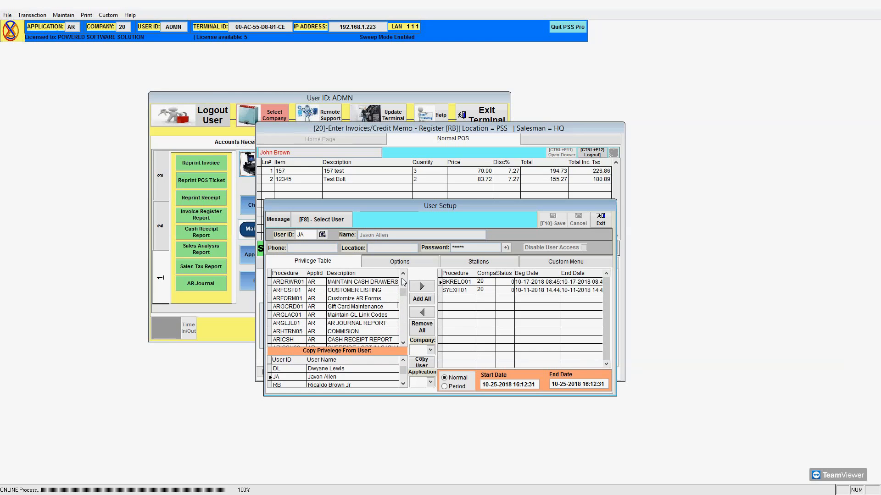
pyautogui.scroll(-4, 405, 317)
pyautogui.scroll(-4, 406, 316)
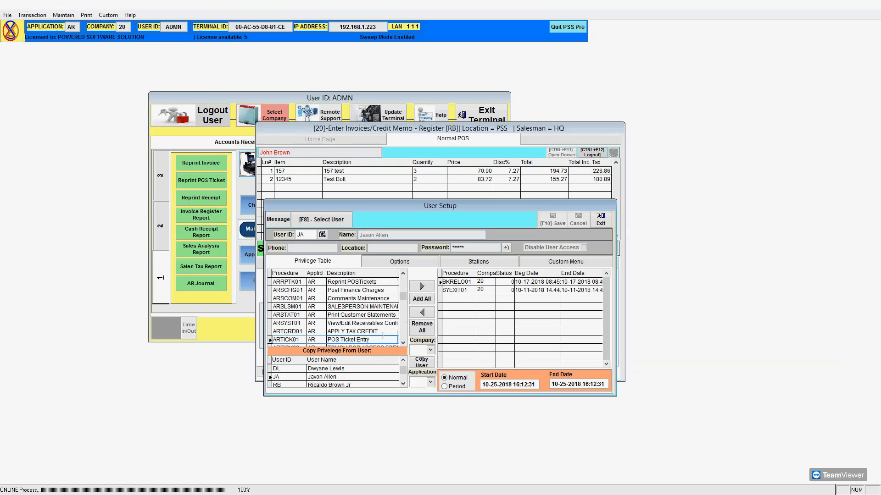
pyautogui.scroll(-6, 406, 334)
pyautogui.scroll(-10, 405, 337)
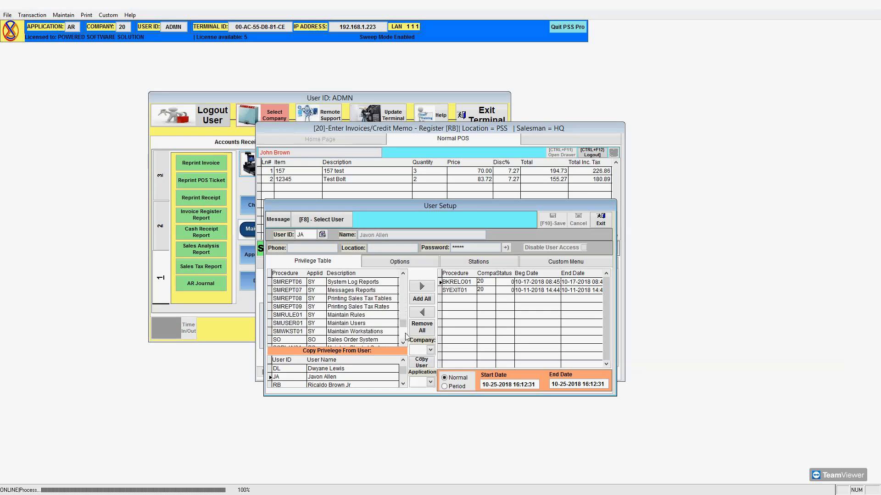
pyautogui.scroll(15, 402, 293)
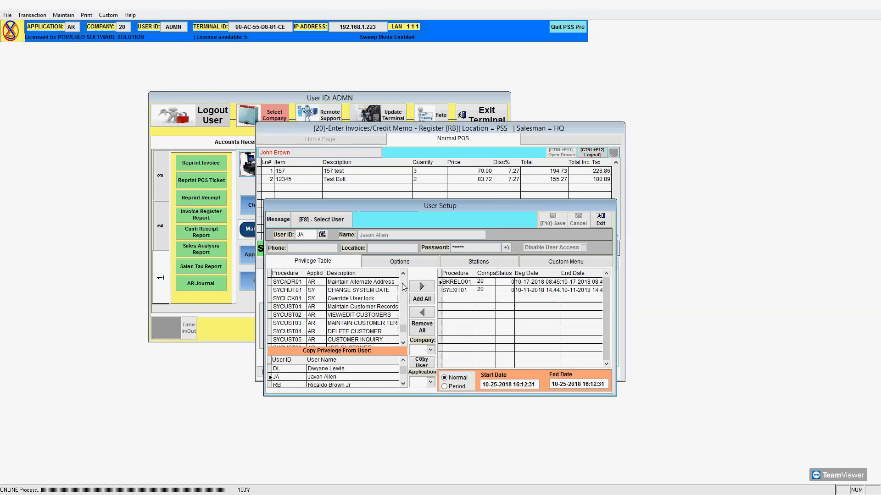
# Check the company number list without choosing one, mark SYEXIT01, and review the options page.
pyautogui.click(431, 350)
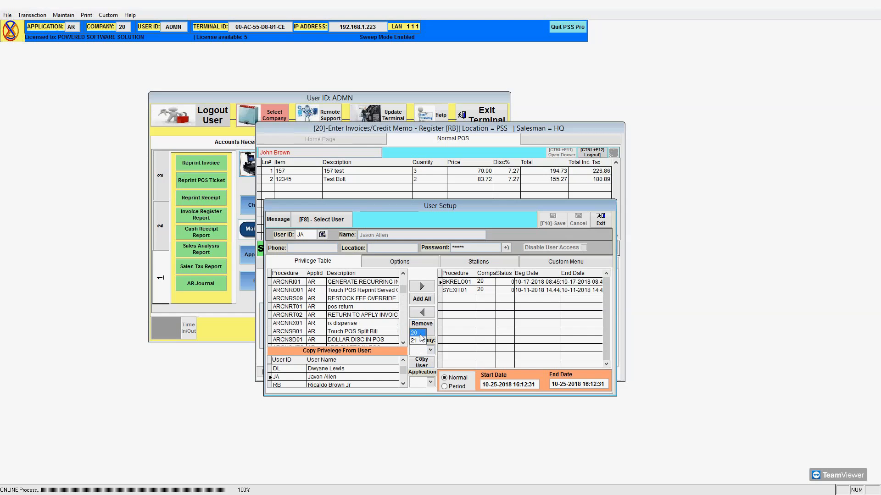
pyautogui.click(334, 369)
pyautogui.click(466, 290)
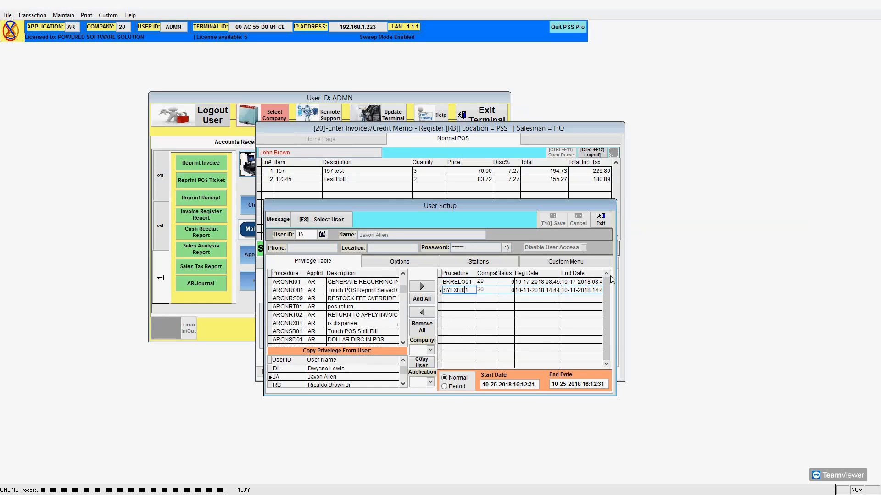
pyautogui.click(378, 263)
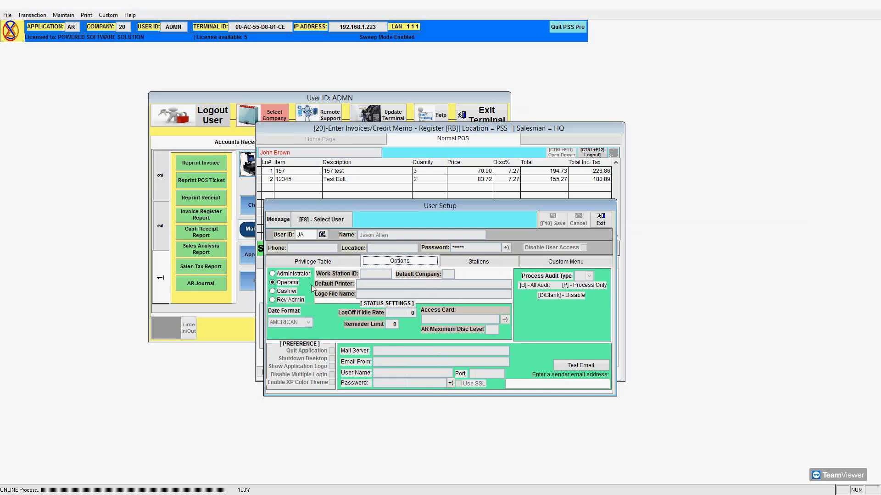
pyautogui.click(317, 262)
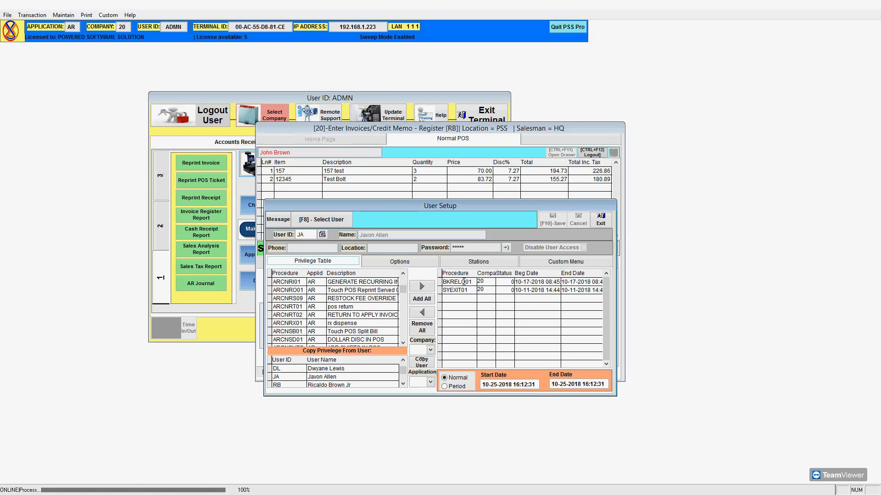
# Mark ARCNRT02 and SYEXIT01, try assigning an access card, then look up the user's record.
pyautogui.click(317, 315)
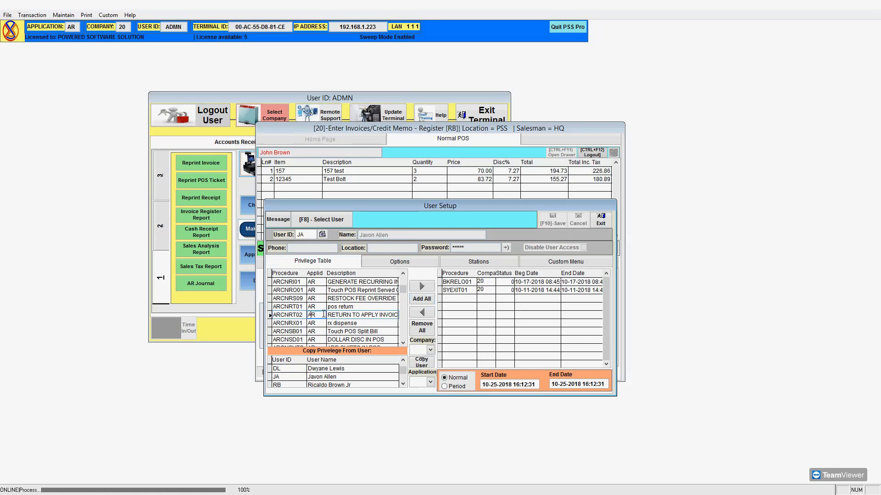
pyautogui.click(447, 290)
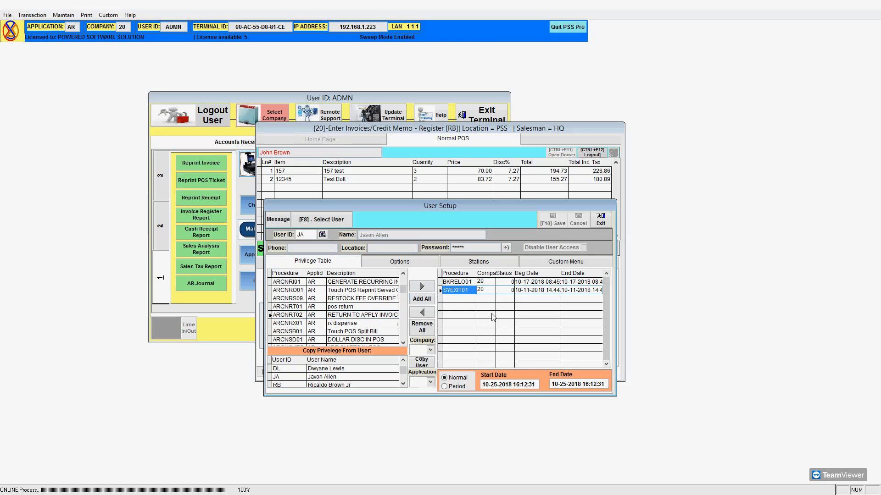
pyautogui.click(377, 265)
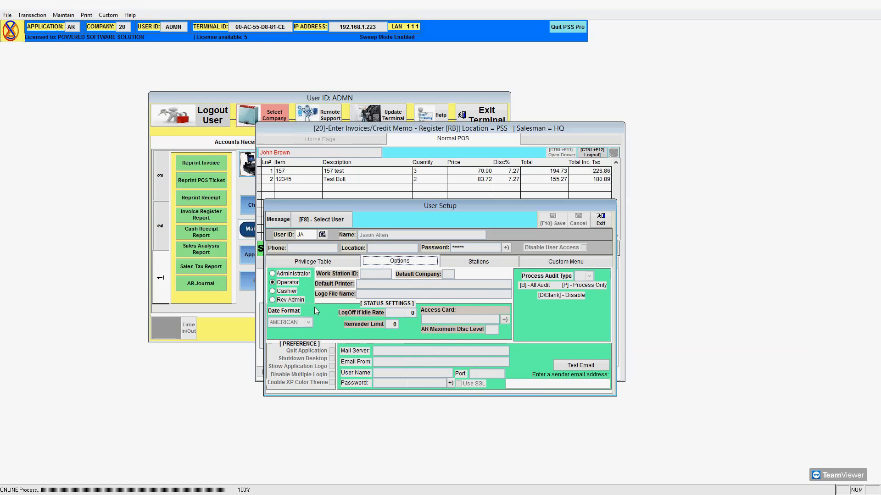
pyautogui.click(504, 319)
pyautogui.click(475, 285)
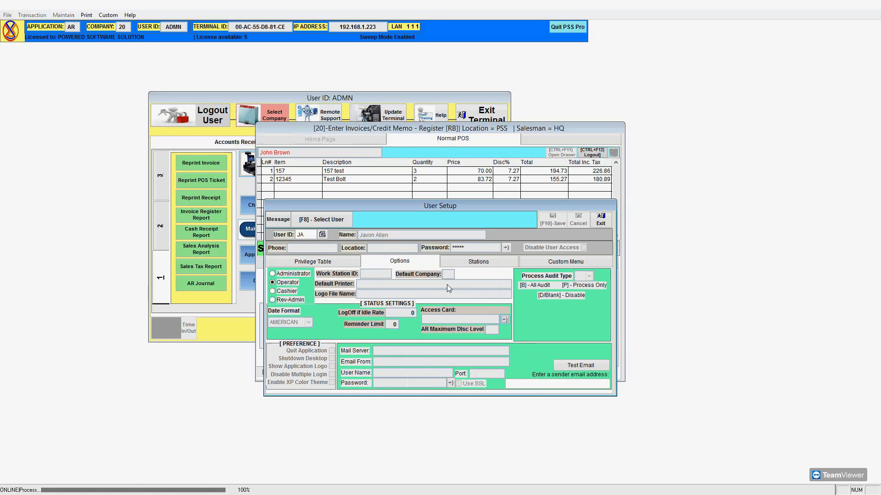
pyautogui.click(306, 234)
pyautogui.press('Return')
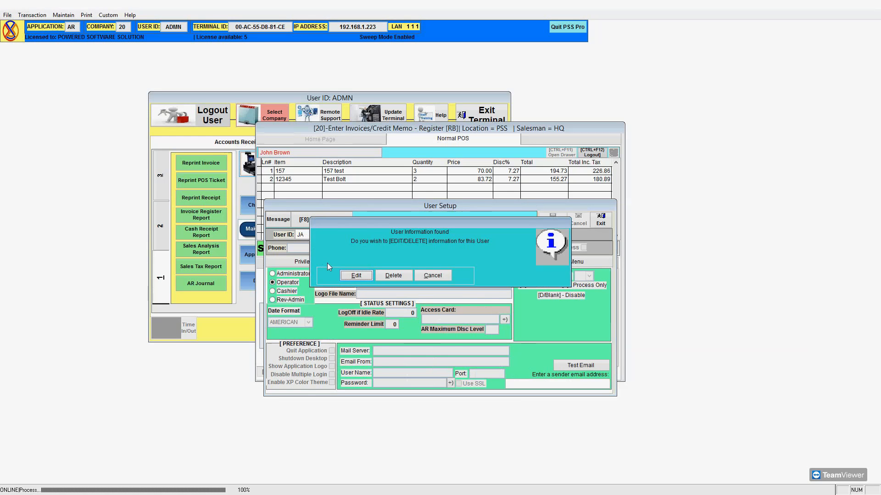
# Edit the found user and toggle the role to Rev-Admin, then back to Operator.
pyautogui.click(360, 274)
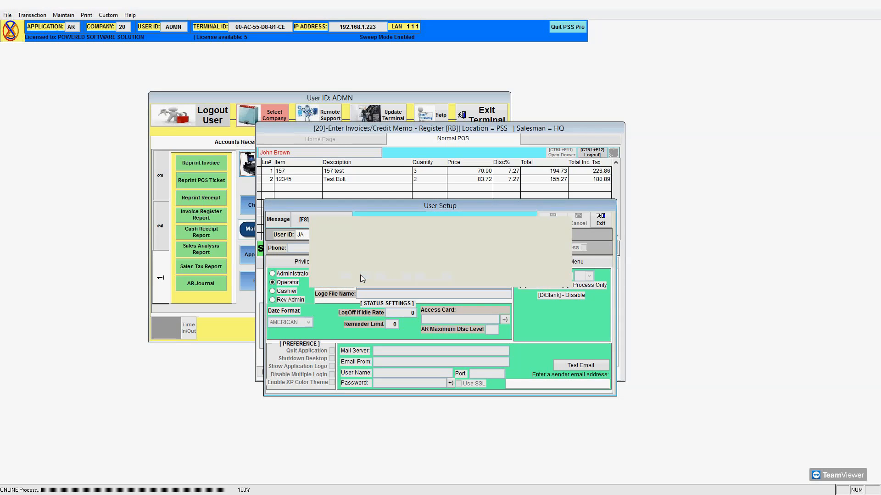
pyautogui.click(352, 263)
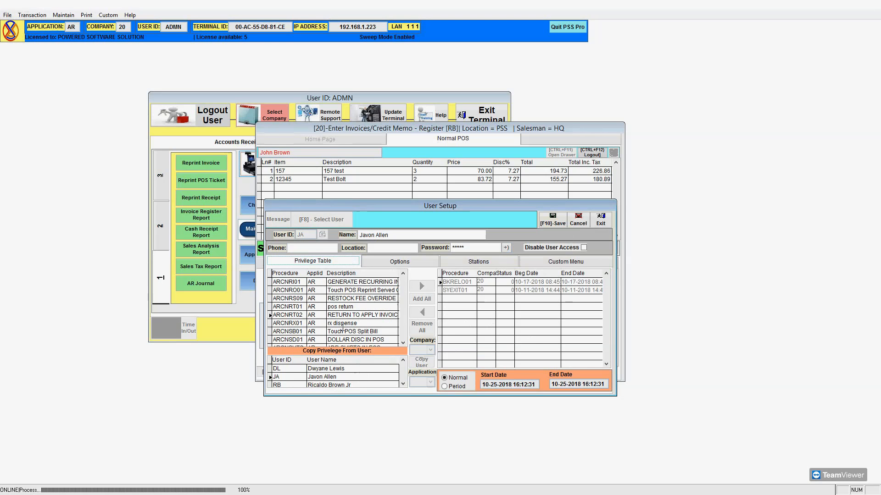
pyautogui.click(394, 265)
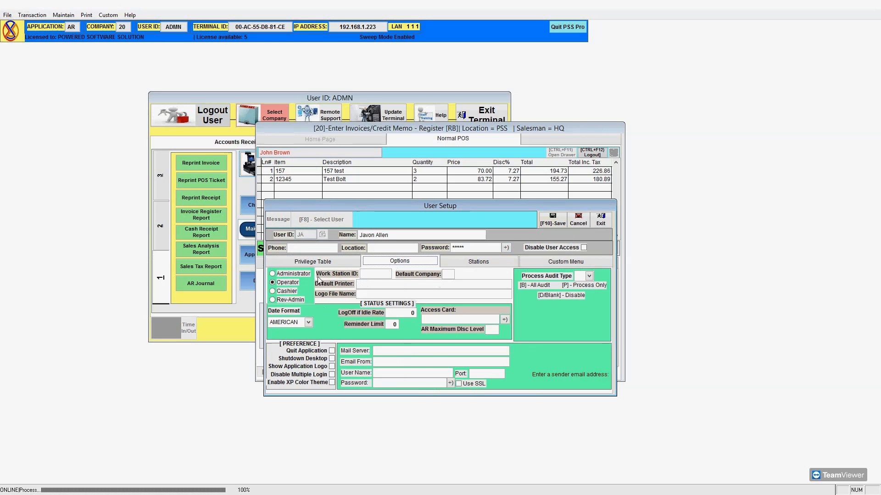
pyautogui.click(285, 292)
pyautogui.click(288, 298)
pyautogui.click(288, 283)
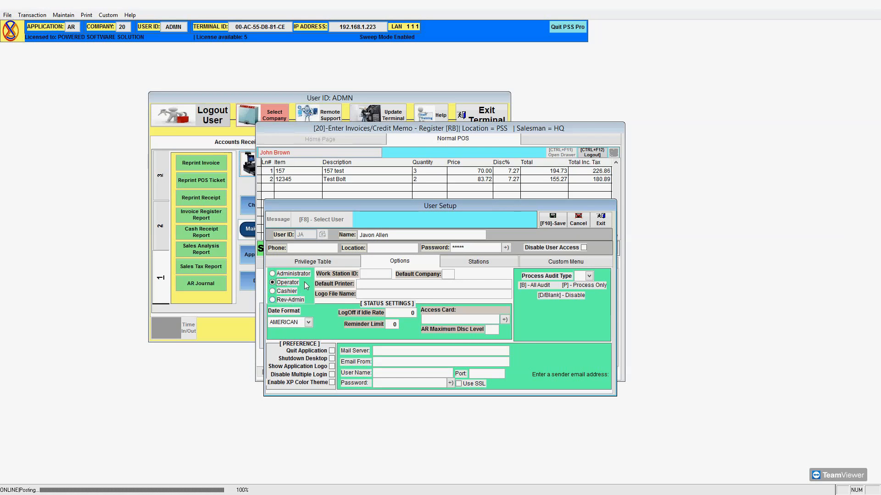
# Review the Privilege Table and Options tabs, keeping AMERICAN as the date format.
pyautogui.click(323, 265)
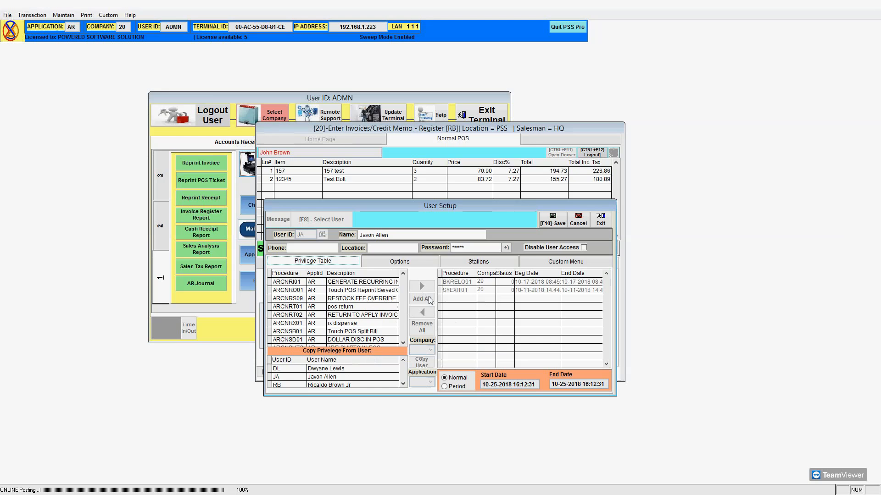
pyautogui.click(403, 265)
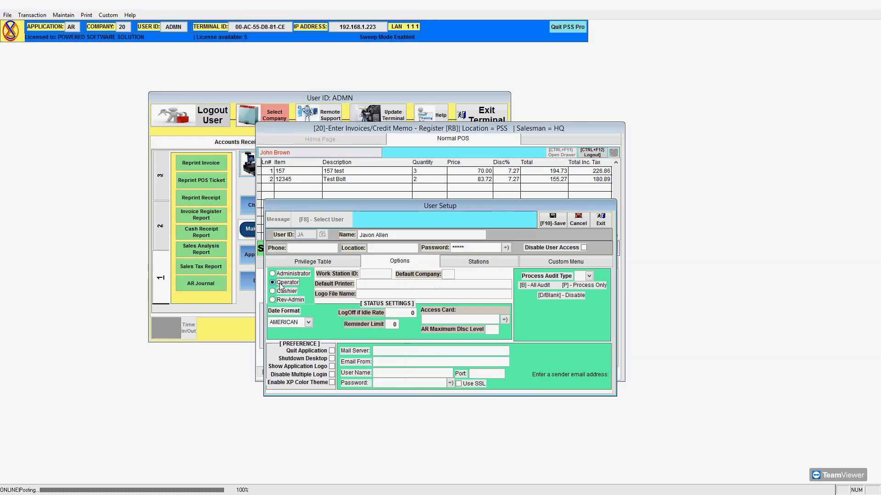
pyautogui.click(289, 265)
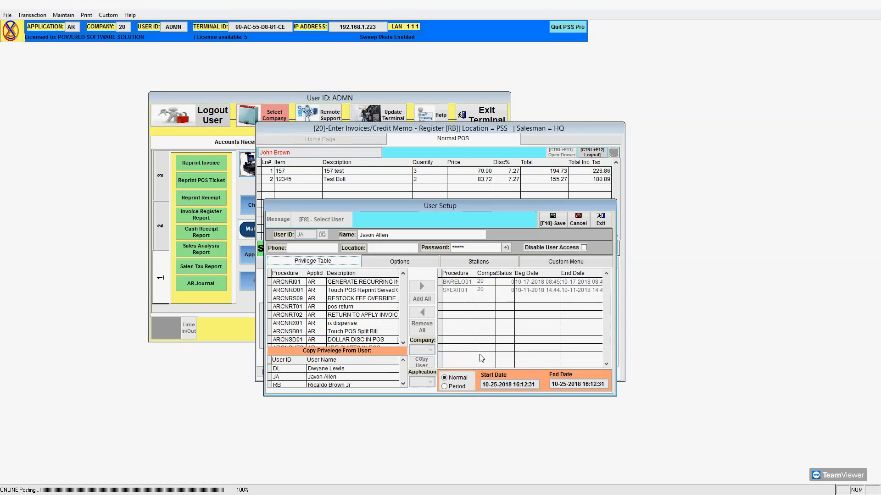
pyautogui.click(386, 262)
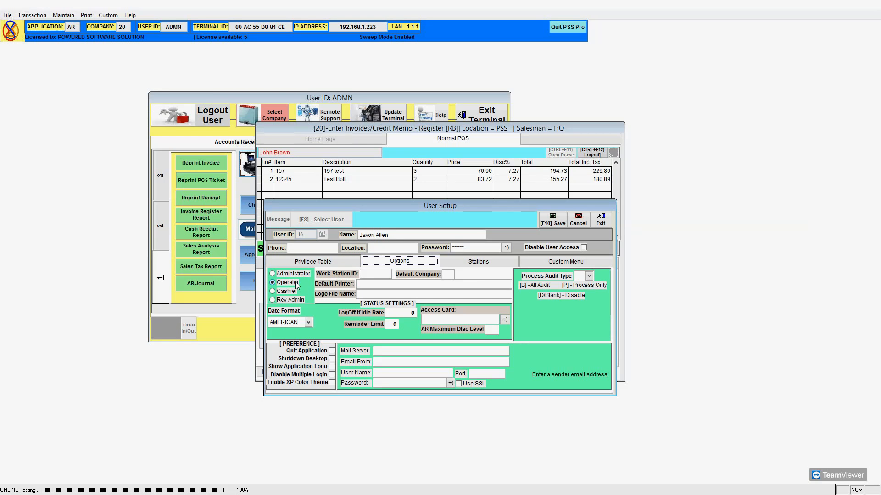
pyautogui.click(308, 323)
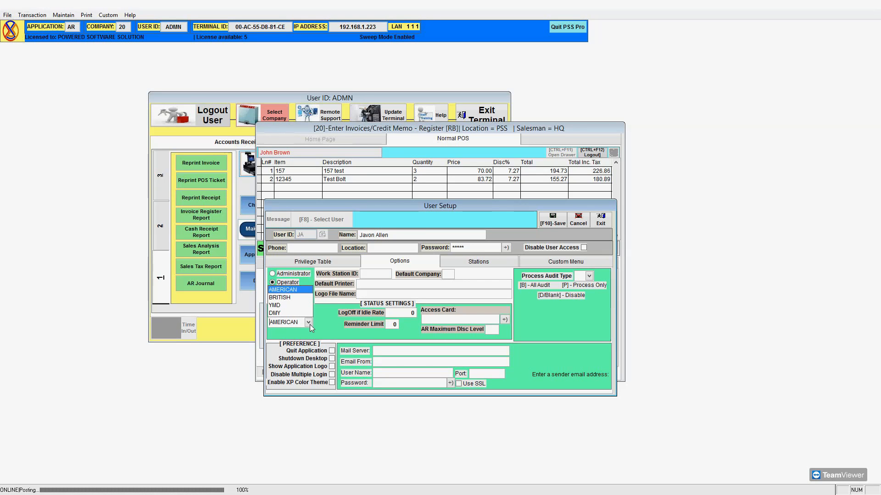
pyautogui.click(301, 289)
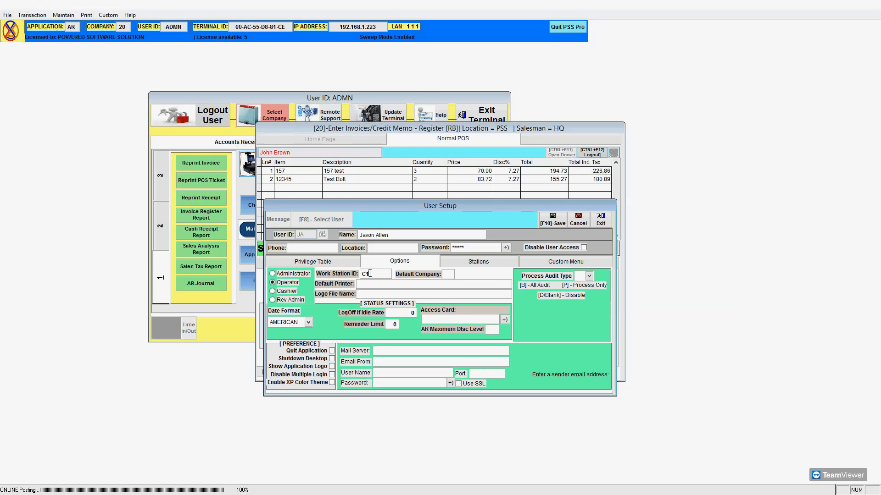
# Delete the Work Station ID, answer No to setting a default printer, and bring up the Set/Reset Logo File Name prompt.
pyautogui.press('BackSpace')
pyautogui.press('BackSpace')
pyautogui.click(447, 274)
pyautogui.click(363, 294)
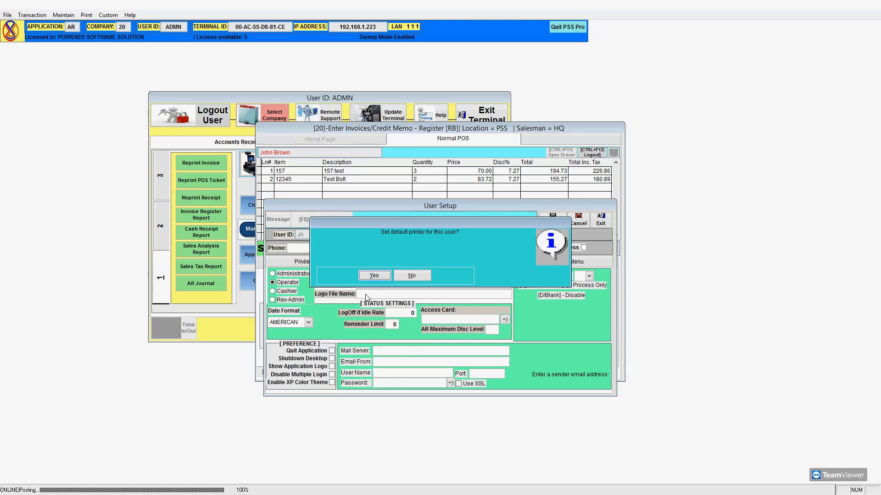
pyautogui.click(399, 275)
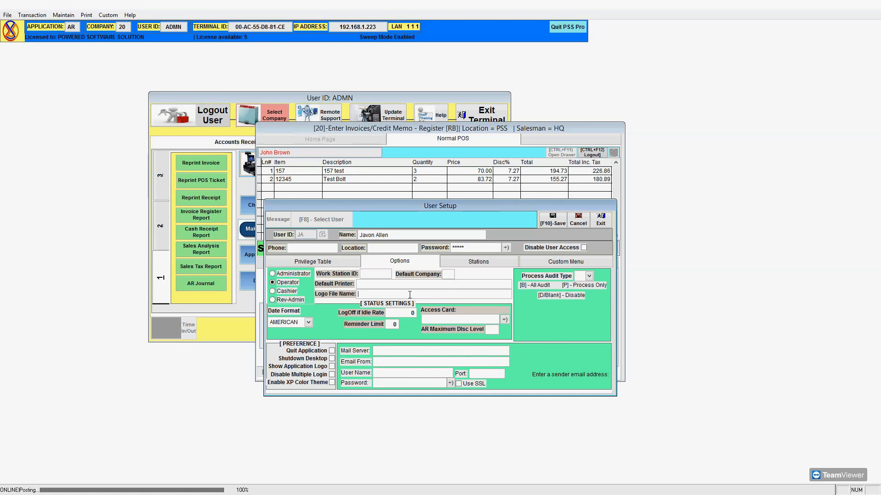
pyautogui.press('Return')
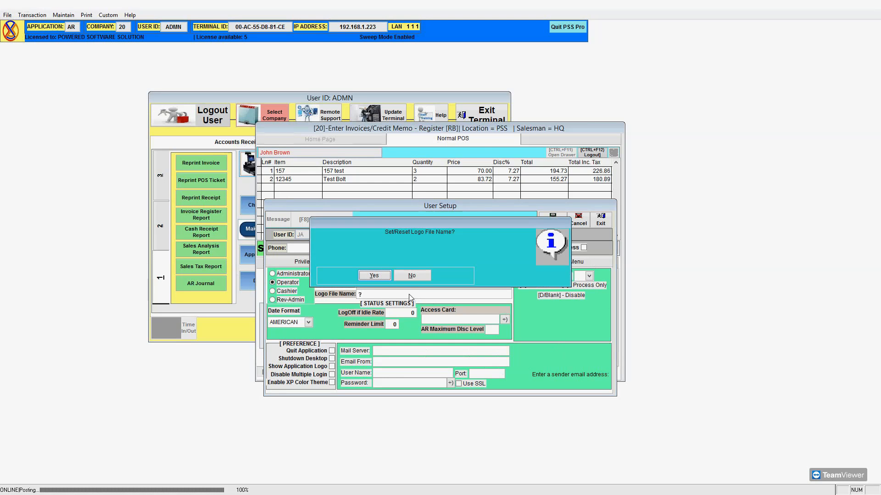
# Choose comboburger.jpg from the pictures folder as the Operator user's logo file.
pyautogui.click(374, 276)
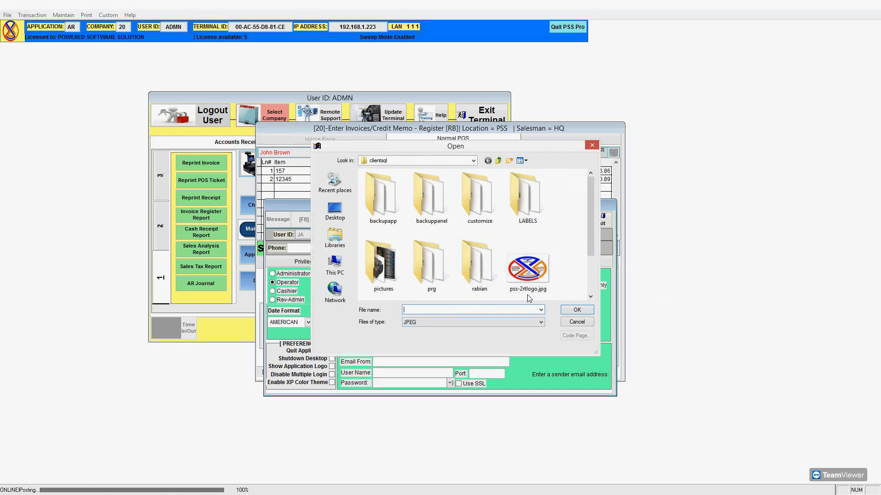
pyautogui.click(590, 277)
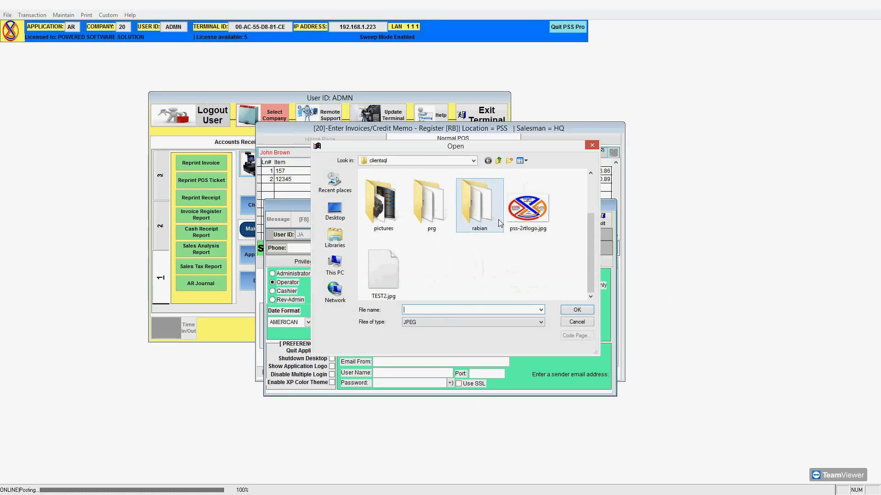
pyautogui.doubleClick(383, 206)
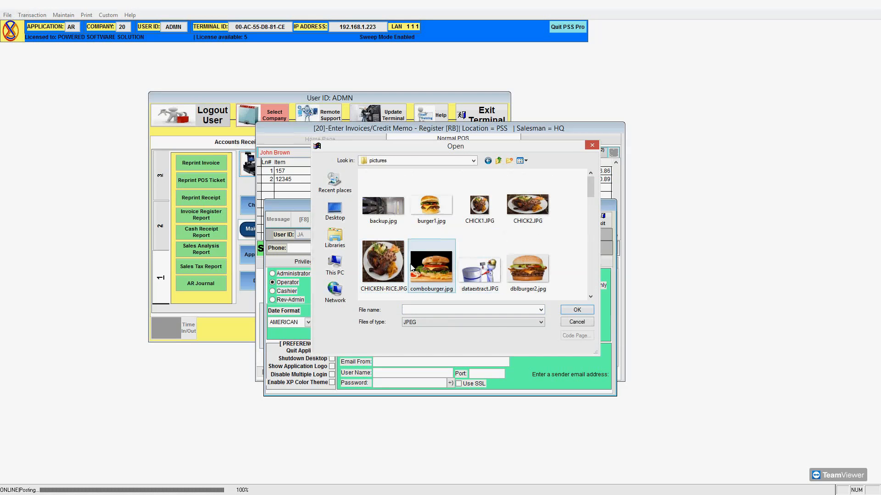
pyautogui.doubleClick(427, 270)
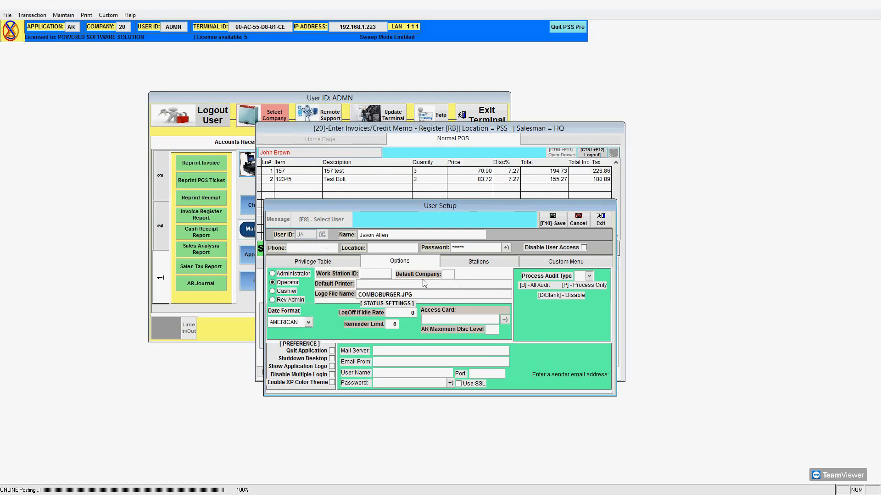
# Save the user's information with F10-Save and exit User Setup.
pyautogui.click(546, 222)
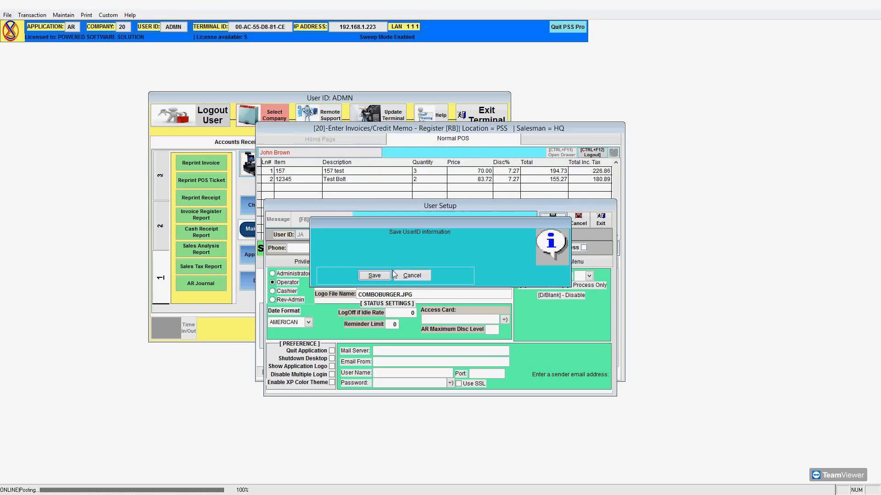
pyautogui.click(379, 277)
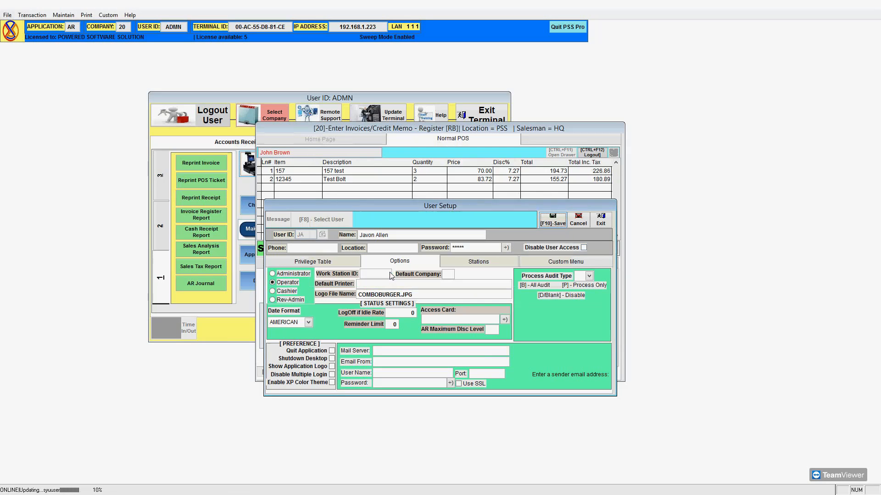
pyautogui.click(600, 219)
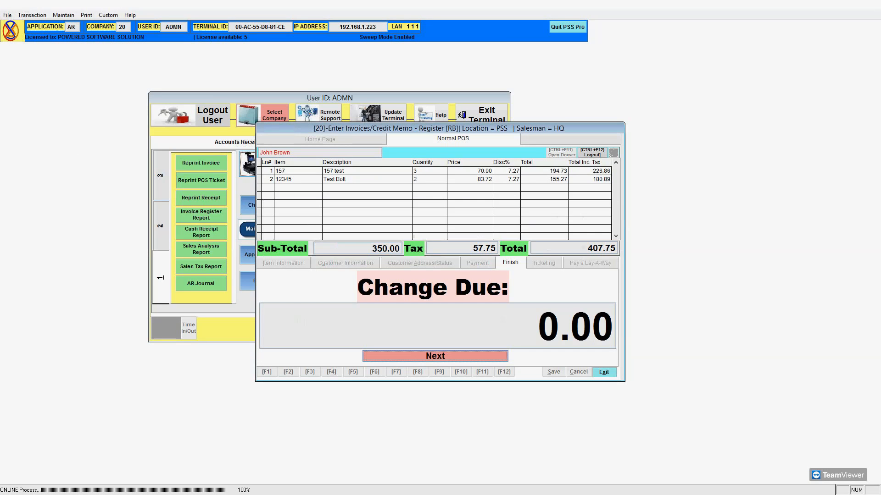
# Reopen User Setup, load the Administrator's record for editing, and show its Options page.
pyautogui.click(7, 15)
pyautogui.click(8, 15)
pyautogui.click(8, 15)
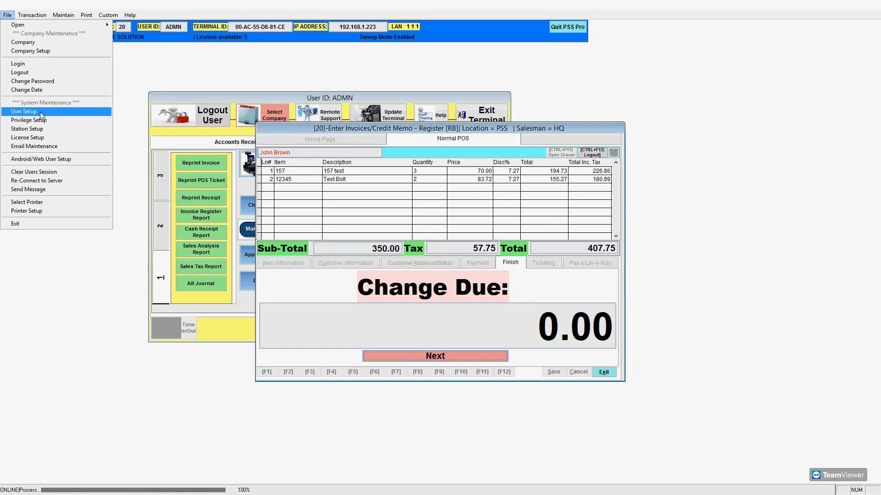
pyautogui.click(24, 112)
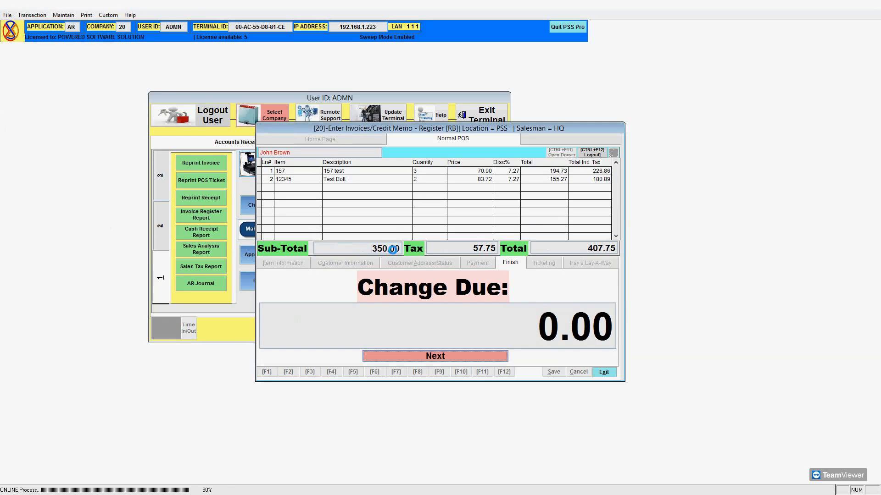
pyautogui.click(339, 225)
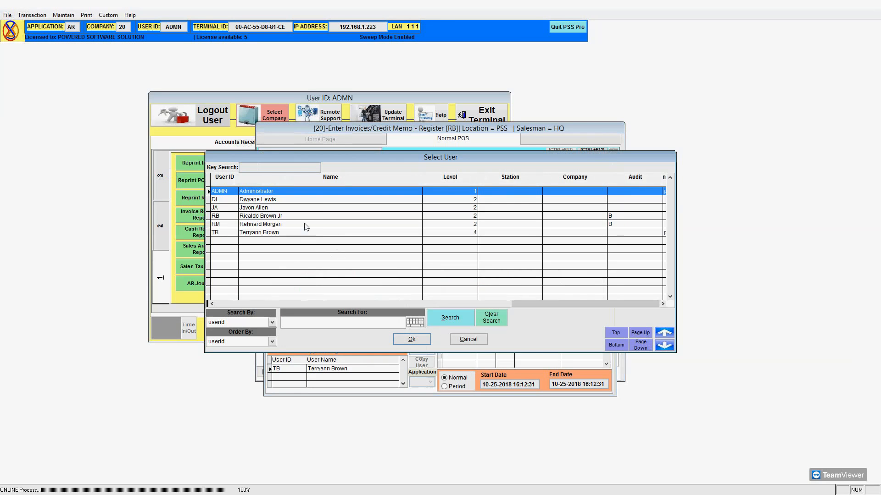
pyautogui.click(411, 339)
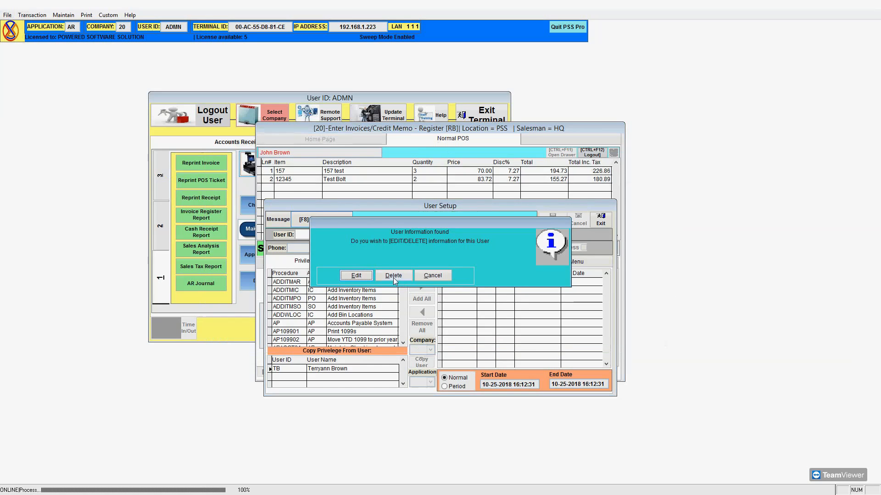
pyautogui.click(361, 277)
pyautogui.click(381, 263)
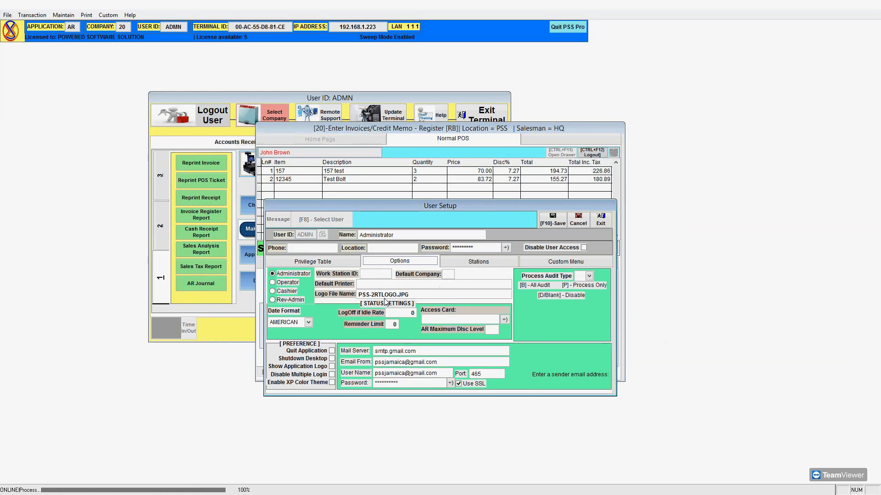
# Set the Administrator's logo file, first to comboburger.jpg, then to pss-2rtlogo.jpg from clientsql.
pyautogui.click(417, 296)
pyautogui.doubleClick(417, 297)
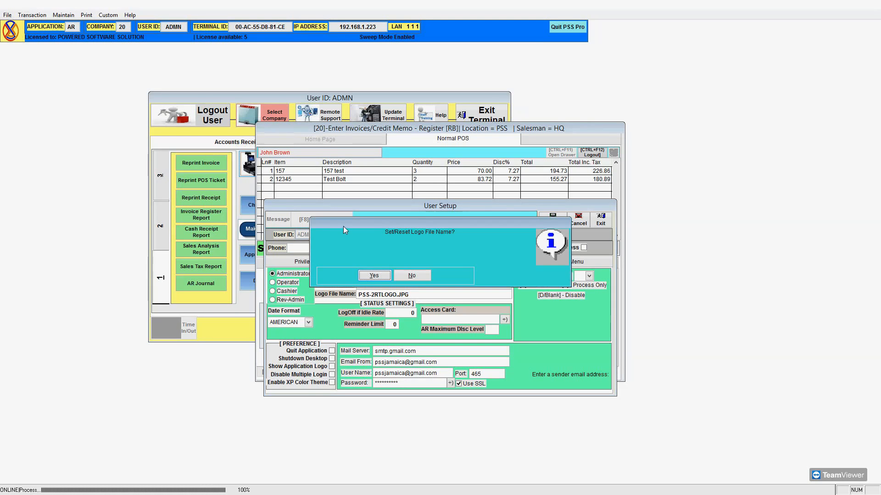
pyautogui.click(373, 276)
pyautogui.click(434, 268)
pyautogui.doubleClick(434, 269)
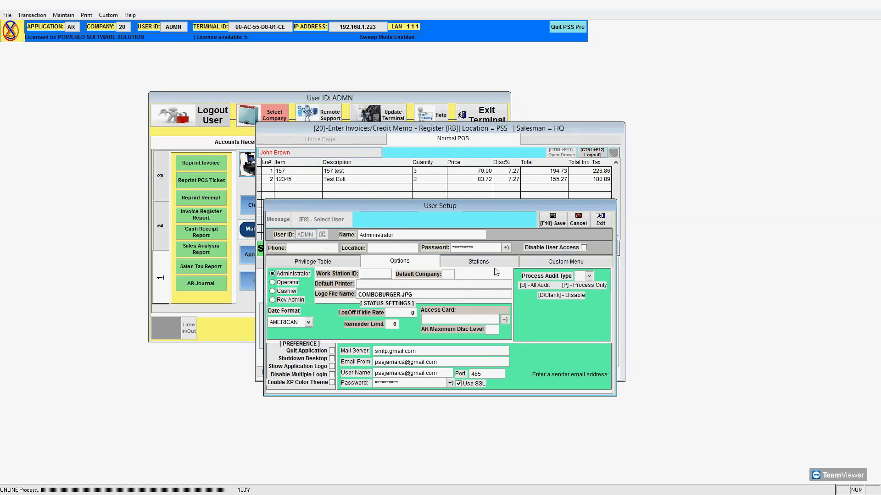
pyautogui.doubleClick(459, 294)
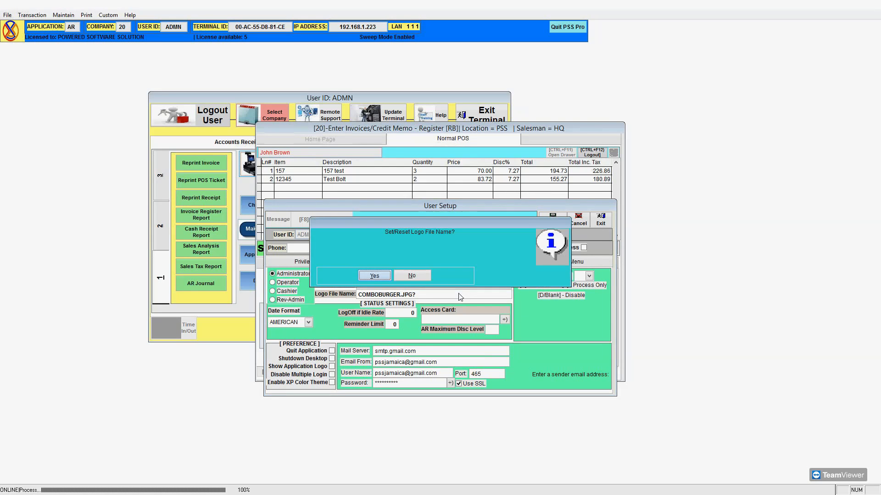
pyautogui.click(375, 276)
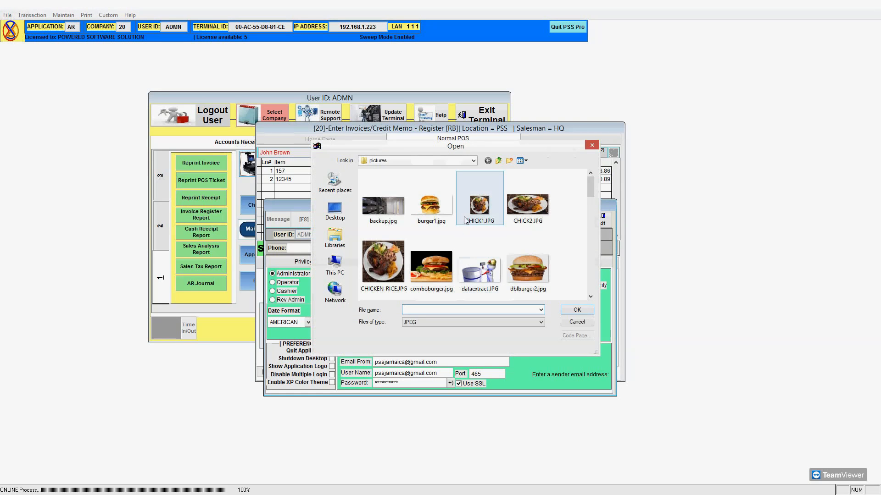
pyautogui.click(499, 161)
pyautogui.click(591, 281)
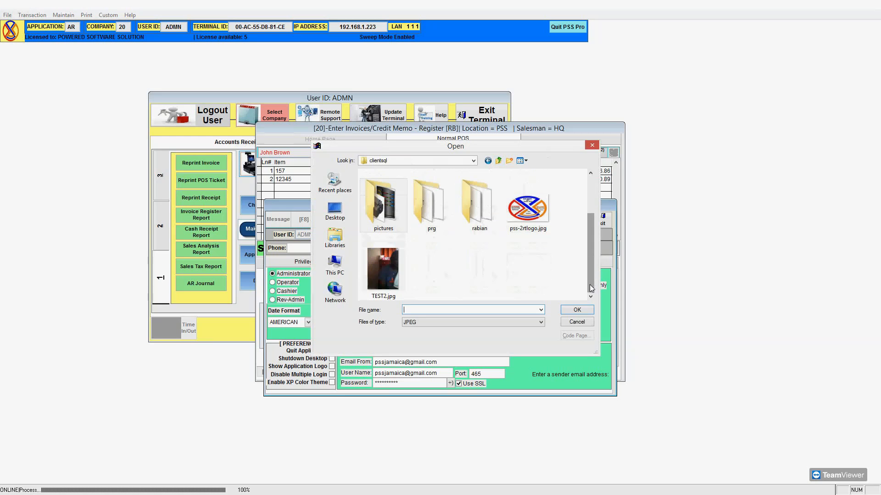
pyautogui.click(544, 214)
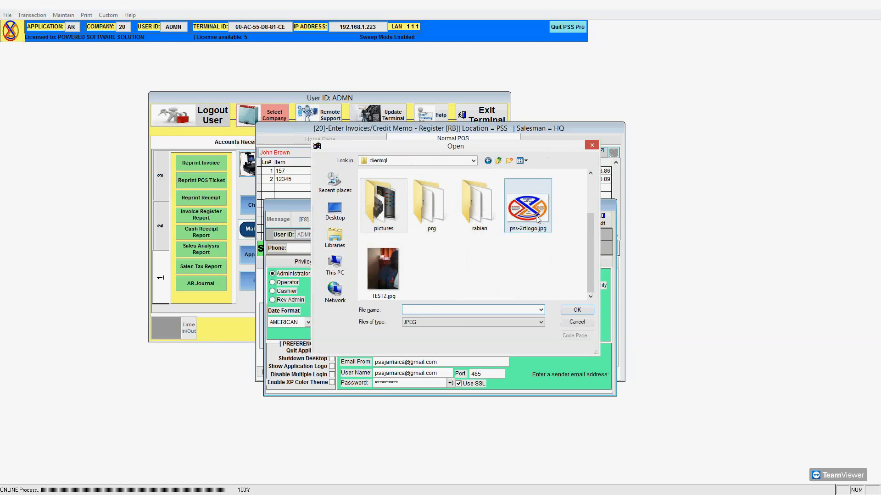
pyautogui.doubleClick(538, 220)
# Save the Administrator's user settings and exit User Setup.
pyautogui.click(553, 219)
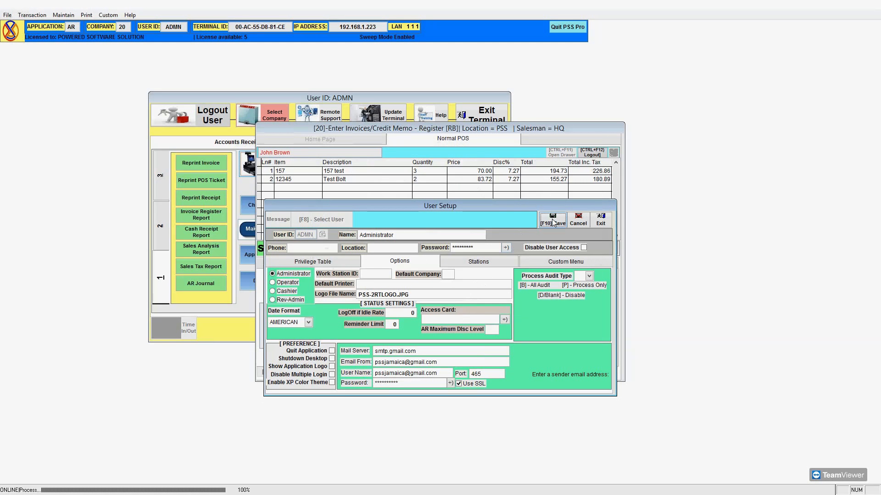
pyautogui.click(374, 276)
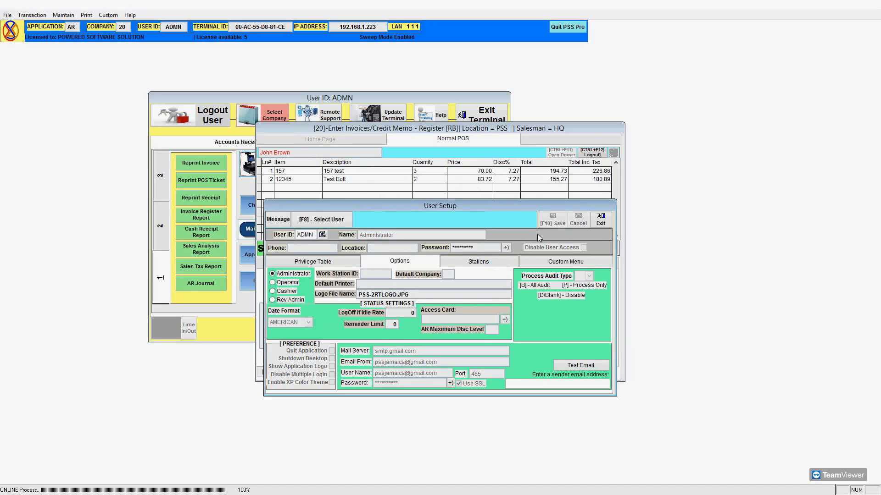
pyautogui.click(600, 219)
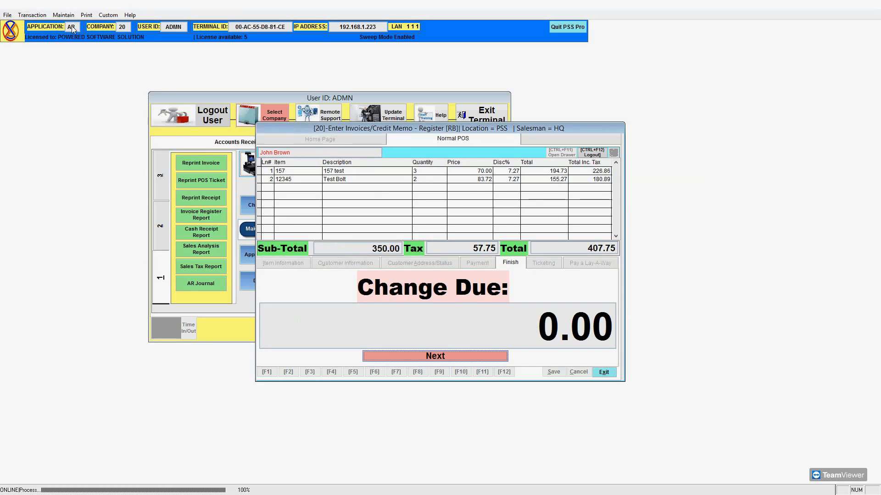
# Log out, sign back in with the administrator's user ID and password, and move the main menu toward centre.
pyautogui.click(224, 125)
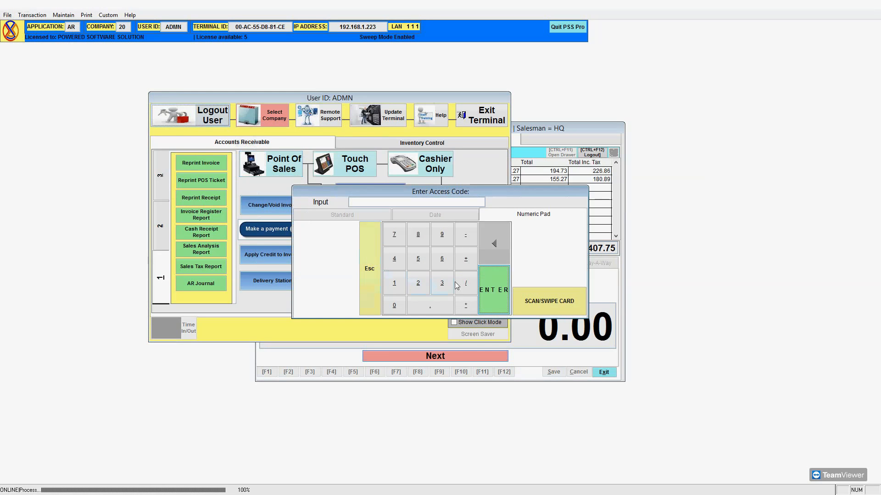
pyautogui.click(491, 283)
pyautogui.click(478, 289)
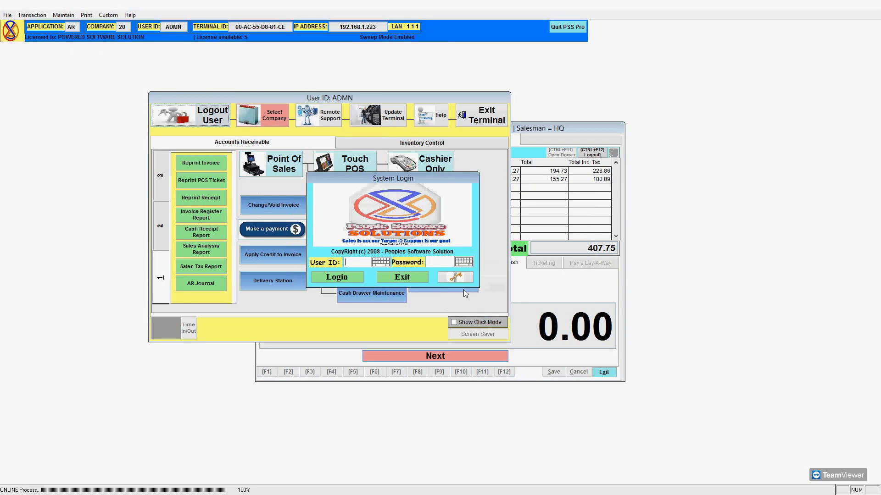
pyautogui.write('ADMN')
pyautogui.press('Return')
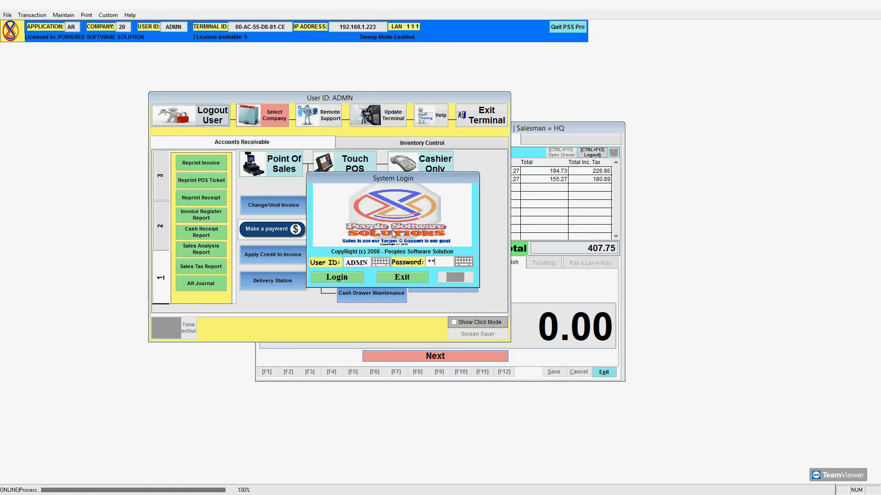
pyautogui.press('Return')
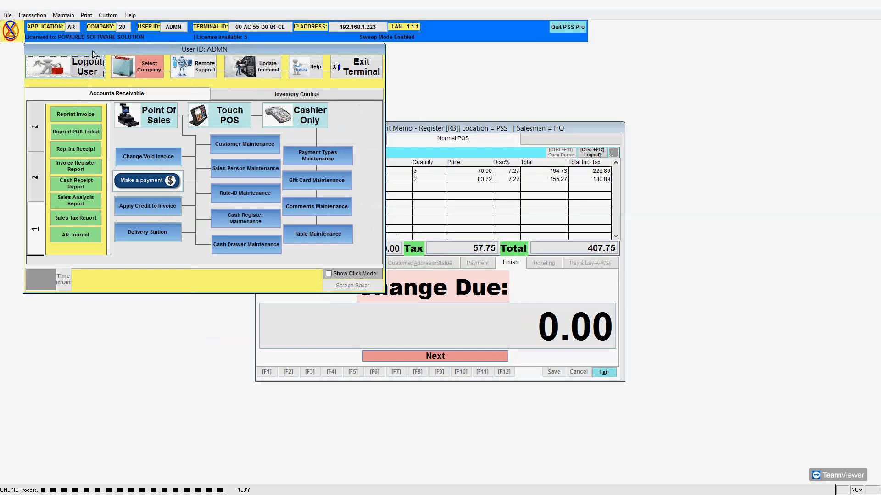
pyautogui.moveTo(92, 50); pyautogui.dragTo(164, 113)
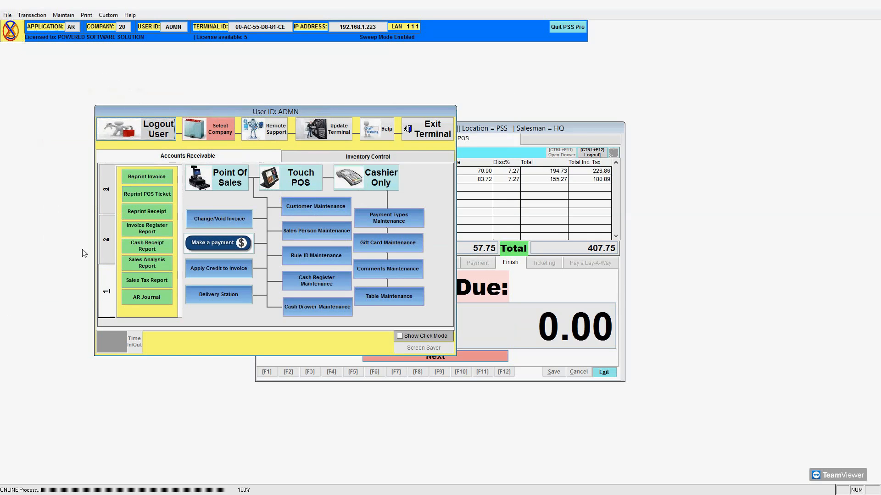
# Reopen User Setup and load the administrator's record for editing.
pyautogui.click(7, 14)
pyautogui.click(8, 14)
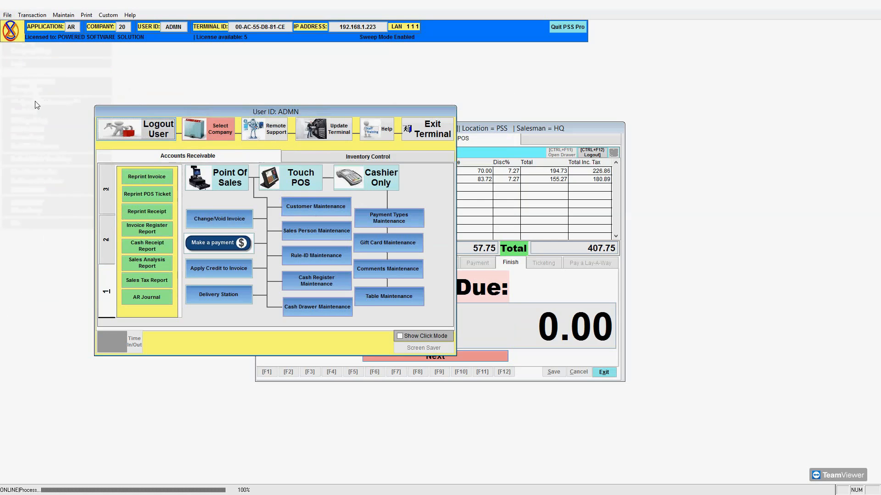
pyautogui.click(8, 14)
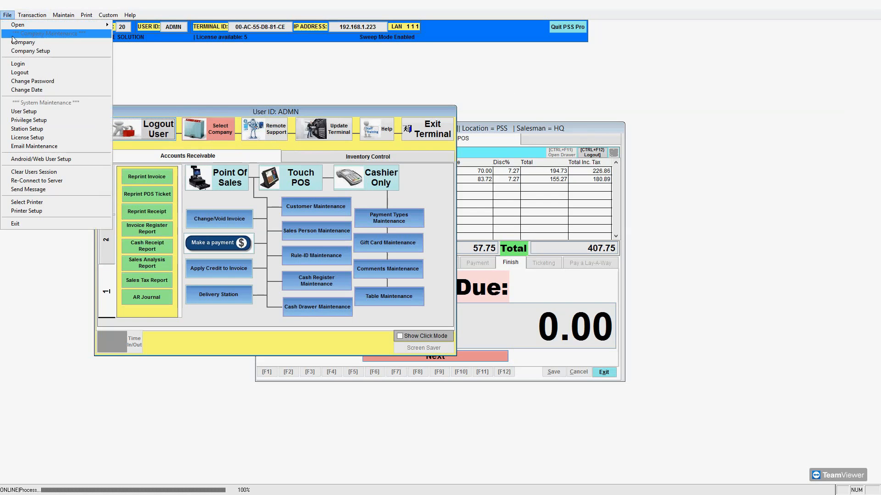
pyautogui.click(35, 114)
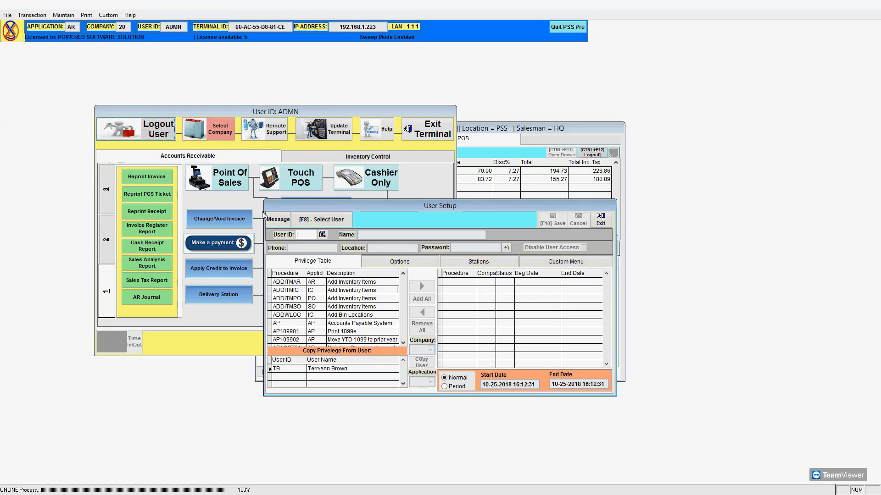
pyautogui.press('Return')
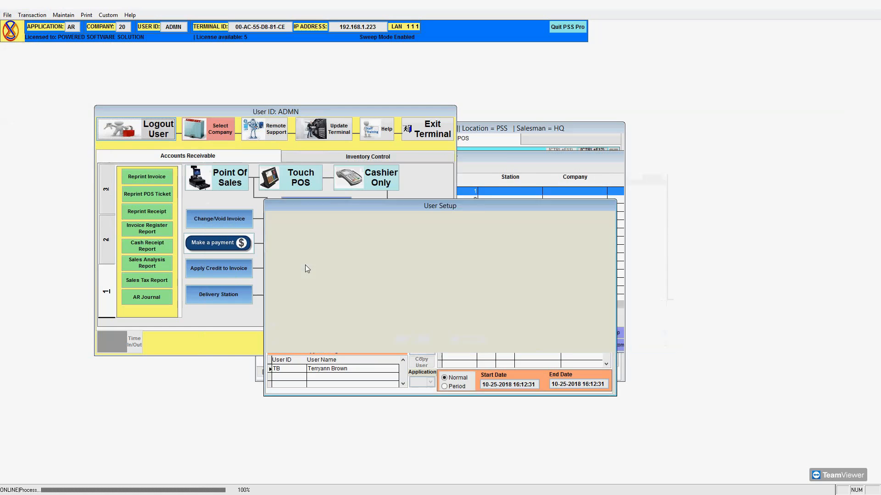
pyautogui.click(356, 277)
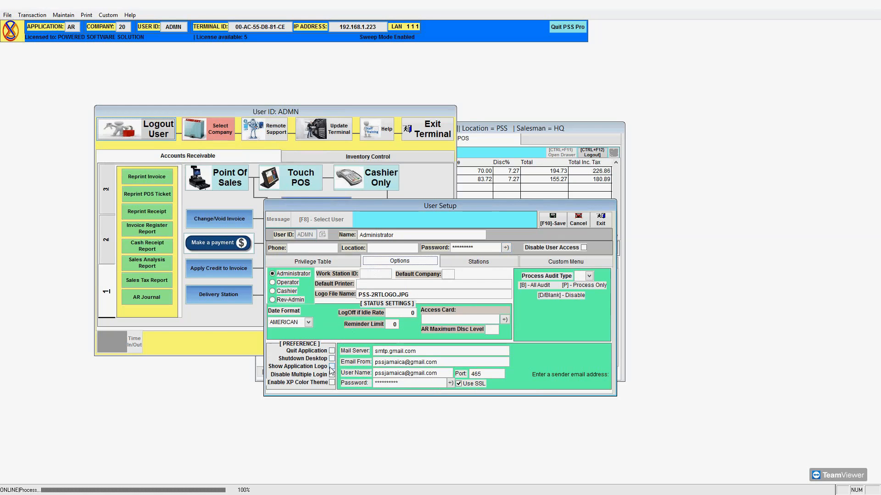
# Tick Show Application Logo, save the user, exit User Setup, and log out.
pyautogui.click(332, 367)
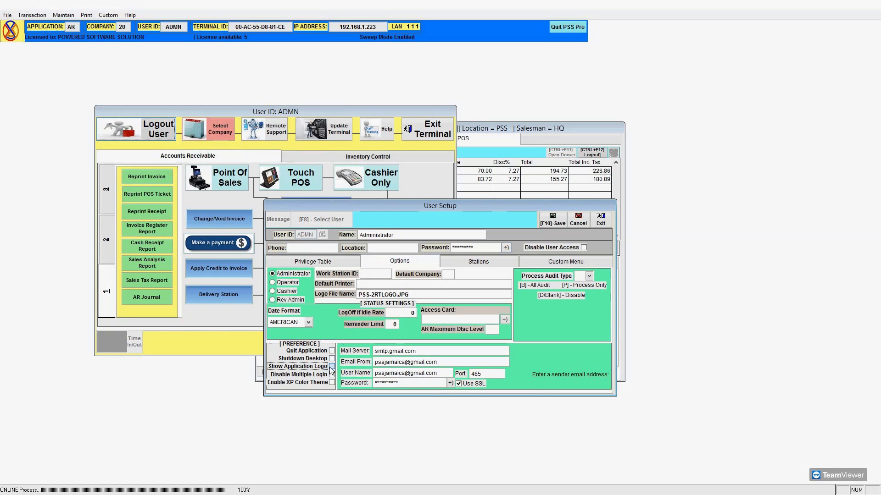
pyautogui.click(559, 224)
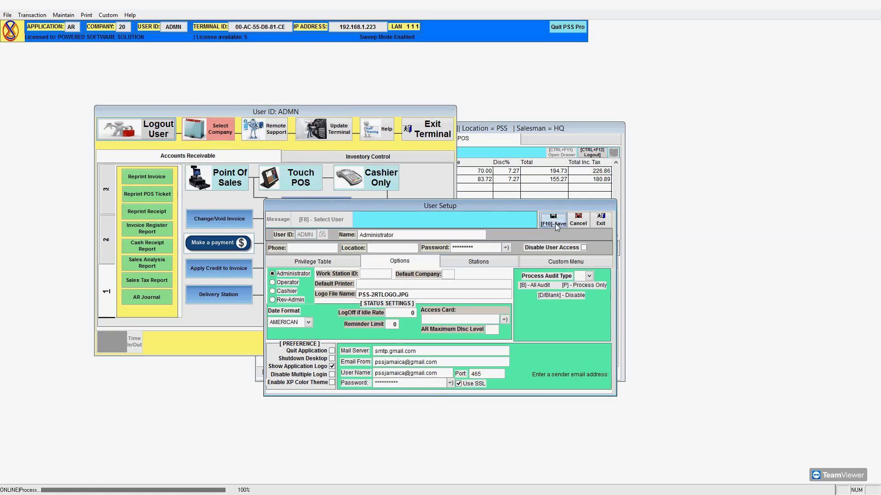
pyautogui.click(377, 276)
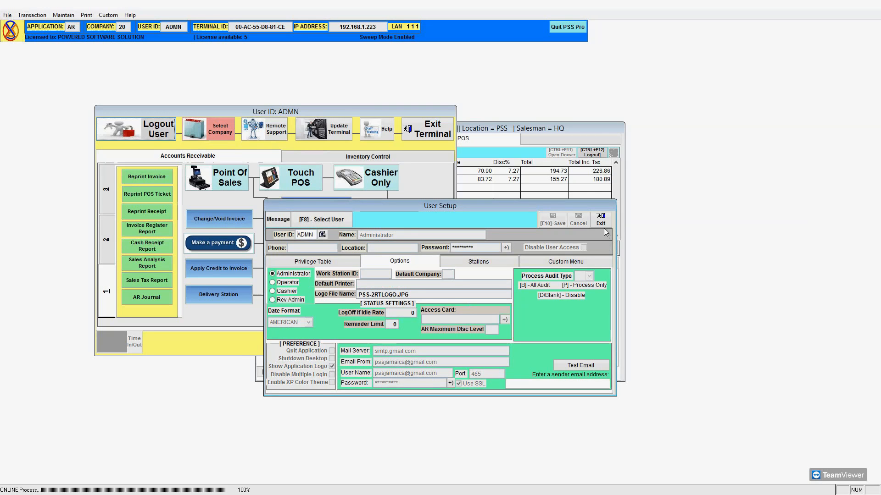
pyautogui.click(602, 225)
pyautogui.click(170, 131)
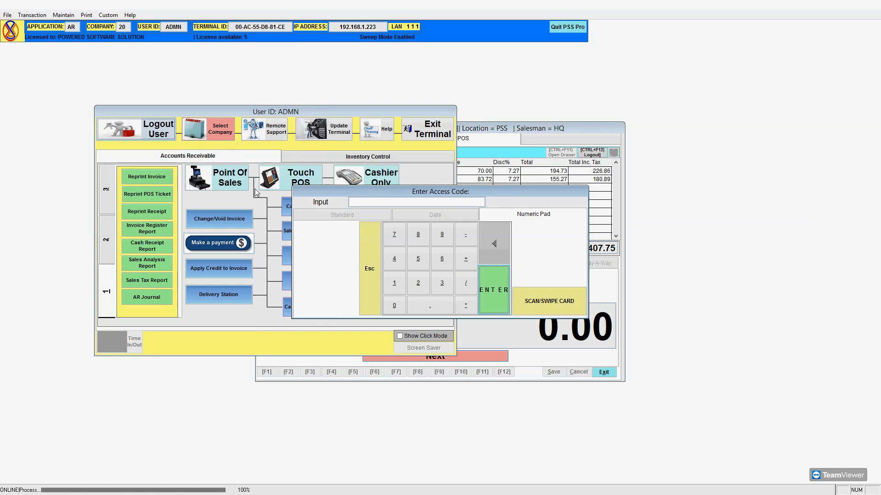
# Log back in as the administrator by entering the user ID and password at the access prompt.
pyautogui.press('Return')
pyautogui.click(498, 287)
pyautogui.write('ADMN')
pyautogui.press('Return')
pyautogui.write('*******')
pyautogui.press('Return')
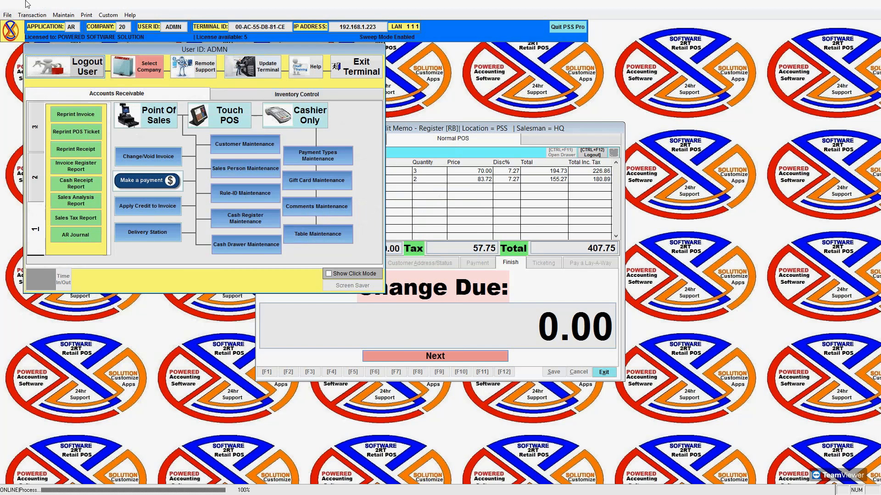
pyautogui.click(8, 15)
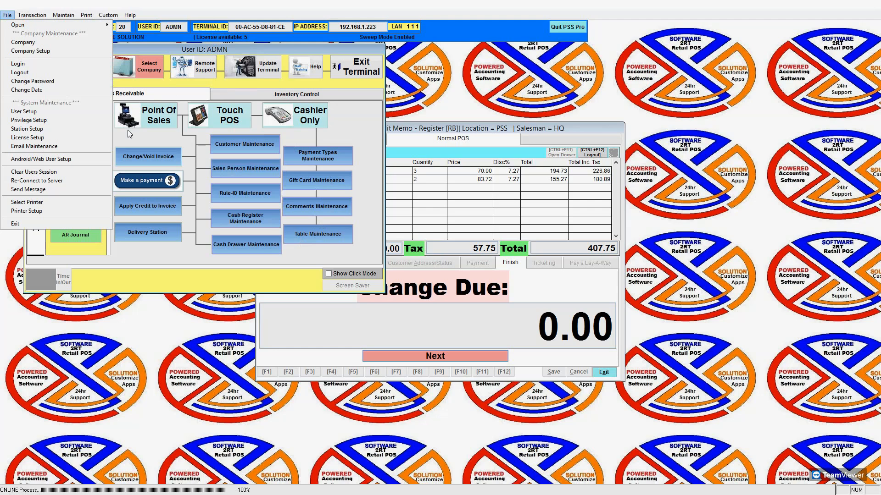
# Load the administrator in User Setup, enter 1 as the LogOff if Idle Rate, and save.
pyautogui.click(89, 114)
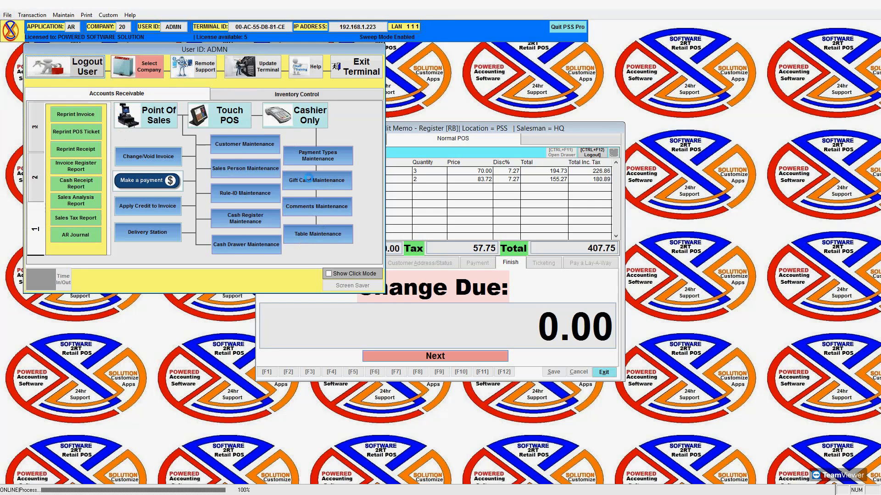
pyautogui.click(320, 223)
pyautogui.doubleClick(321, 223)
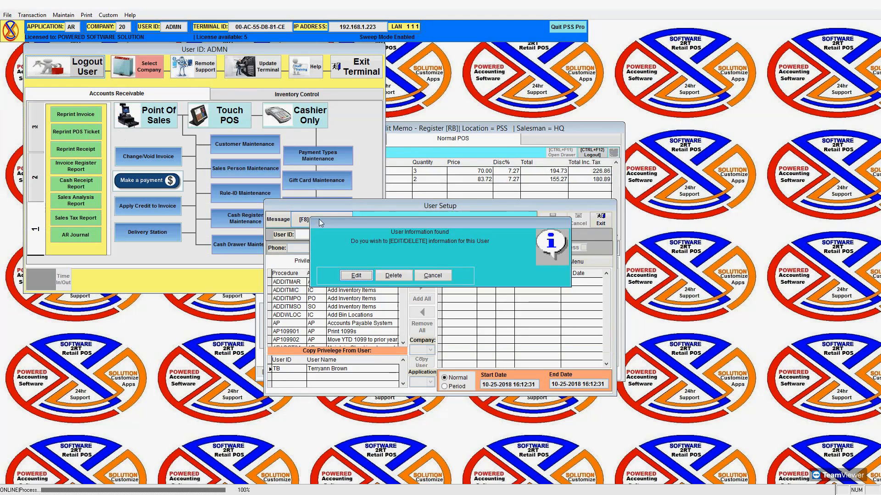
pyautogui.click(365, 276)
pyautogui.click(382, 267)
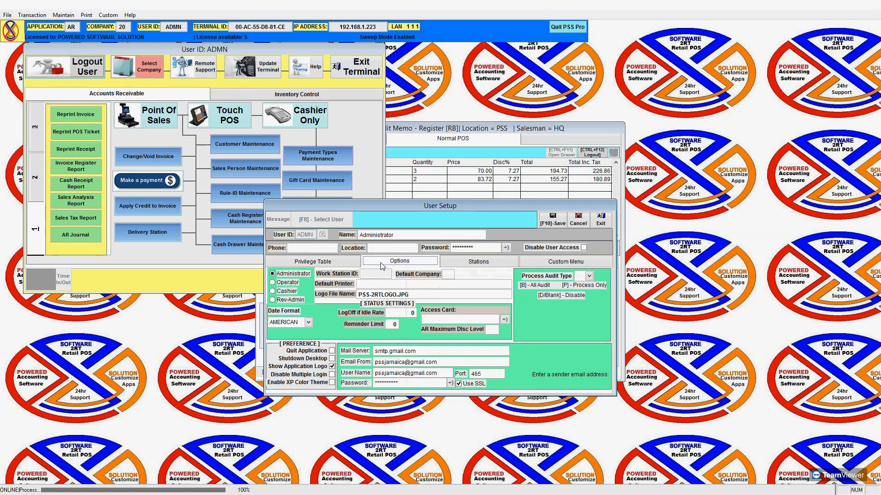
pyautogui.click(391, 312)
pyautogui.write('1')
pyautogui.click(553, 225)
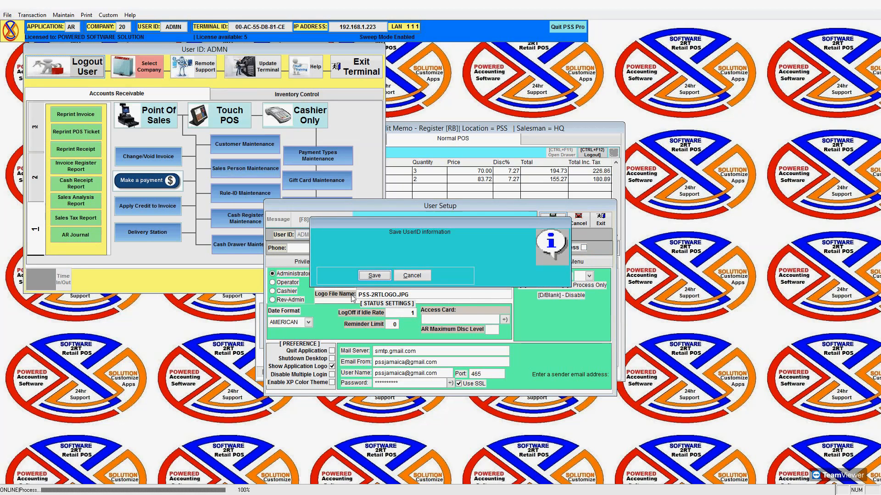
pyautogui.click(369, 276)
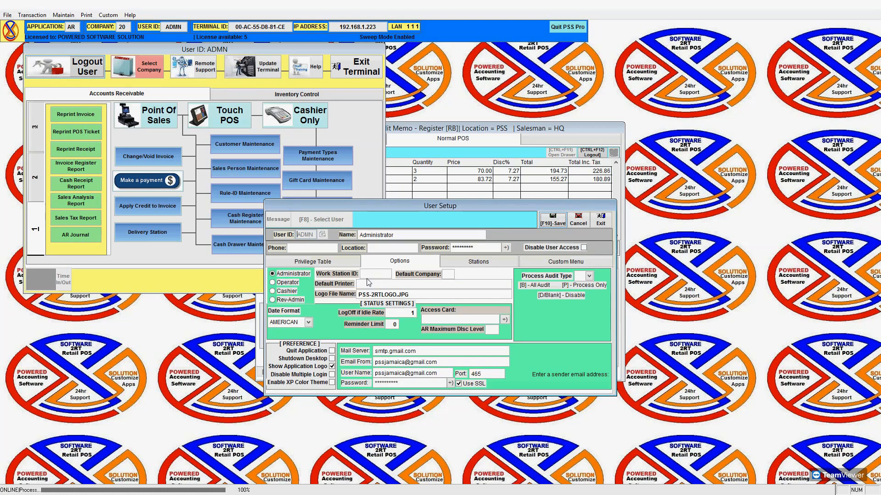
# Close User Setup, log out the current user, and choose to sign in by user ID.
pyautogui.click(600, 220)
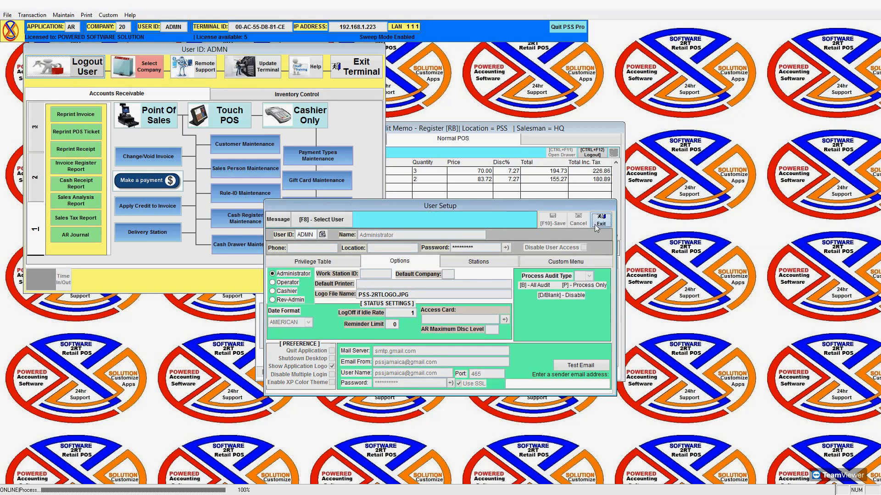
pyautogui.click(90, 77)
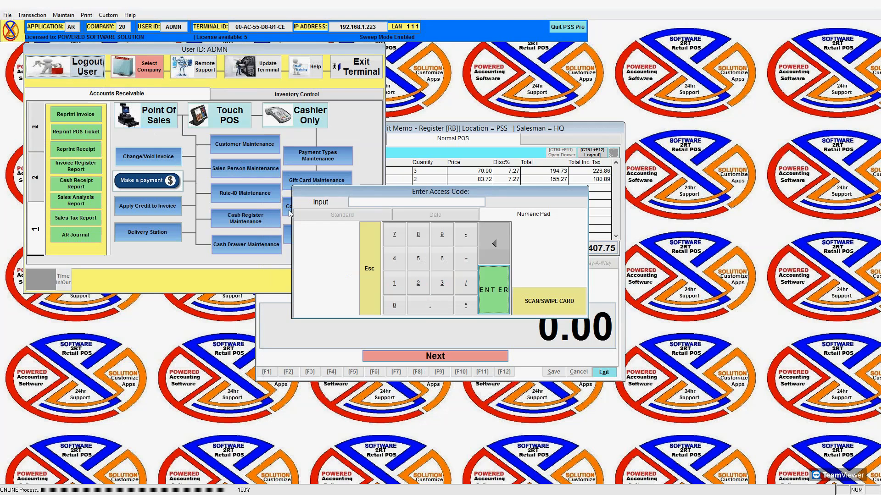
pyautogui.click(489, 293)
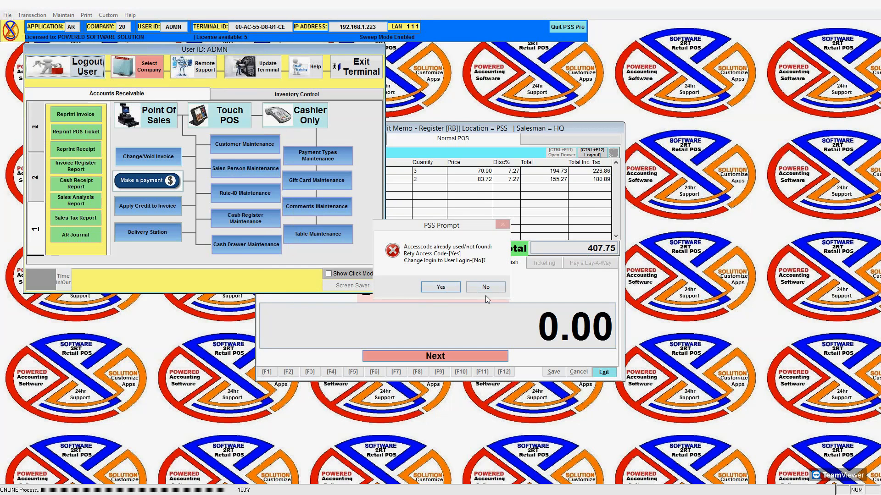
pyautogui.click(438, 287)
# Sign back in with the administrator user ID and its password.
pyautogui.write('ADMN')
pyautogui.press('Return')
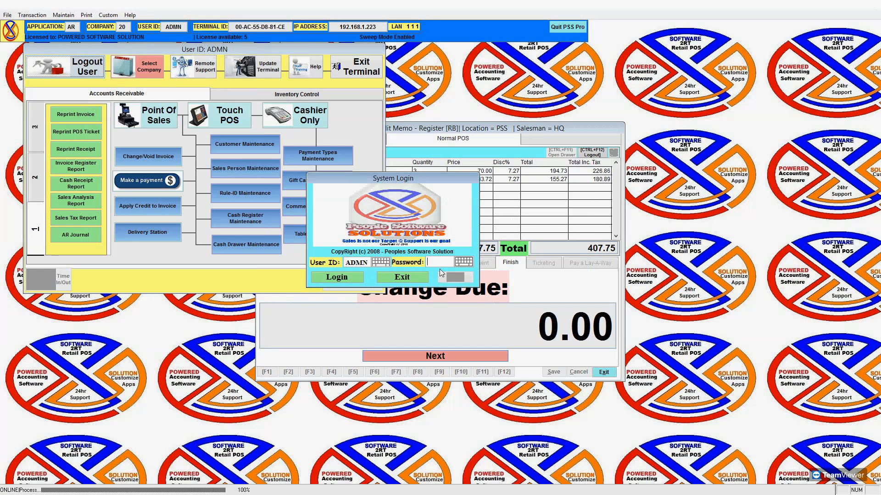
pyautogui.write('*')
pyautogui.press('Return')
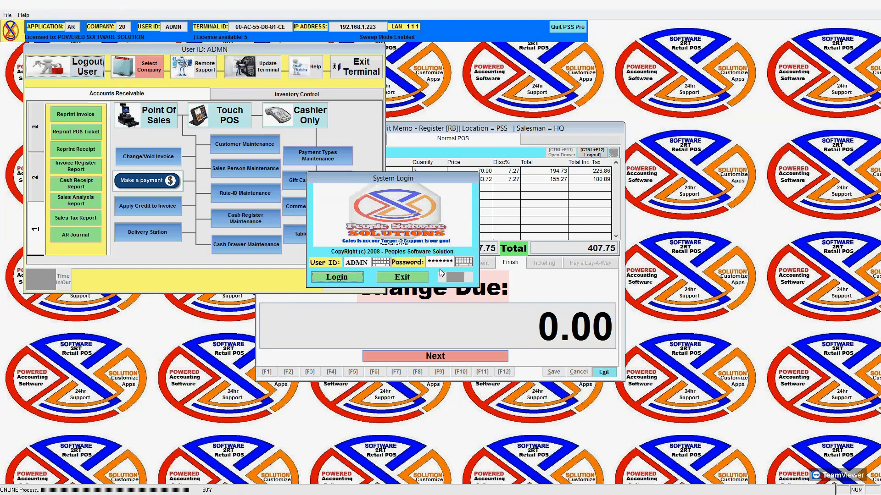
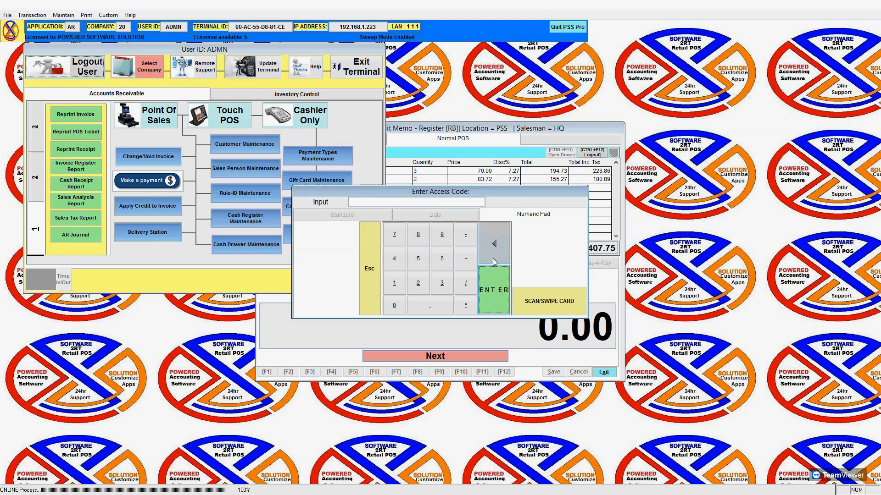
# Submit the access code, decline the prompt, and log back in with the corrected password.
pyautogui.click(494, 290)
pyautogui.click(487, 287)
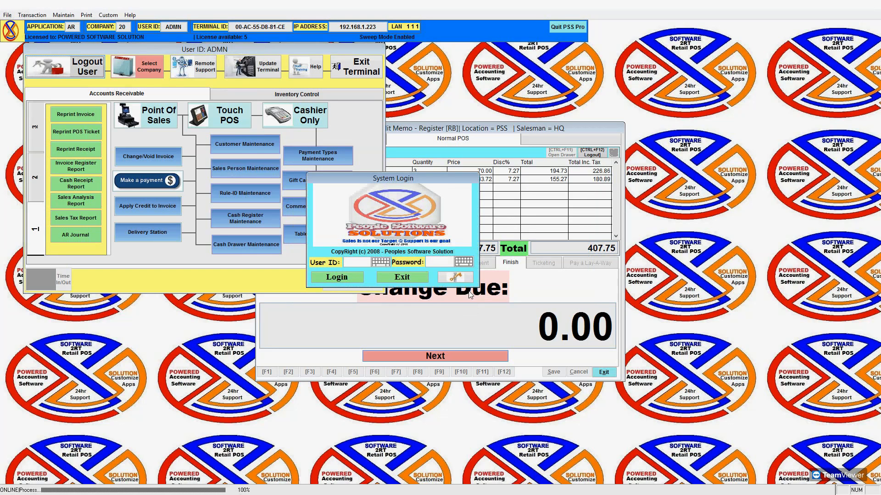
pyautogui.write('****')
pyautogui.press('BackSpace')
pyautogui.press('BackSpace')
pyautogui.press('BackSpace')
pyautogui.write('*****')
pyautogui.press('Return')
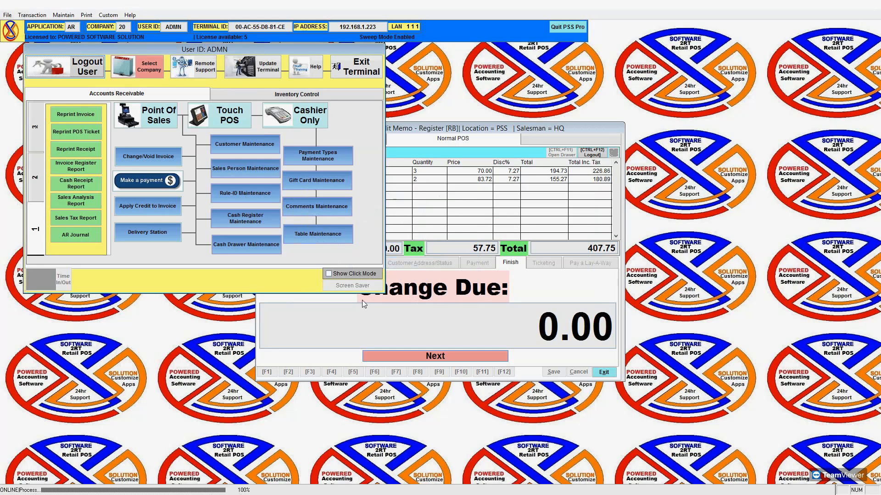
# Edit user ADMN in User Setup and set its Options preference to Disable Multiple Login.
pyautogui.click(7, 15)
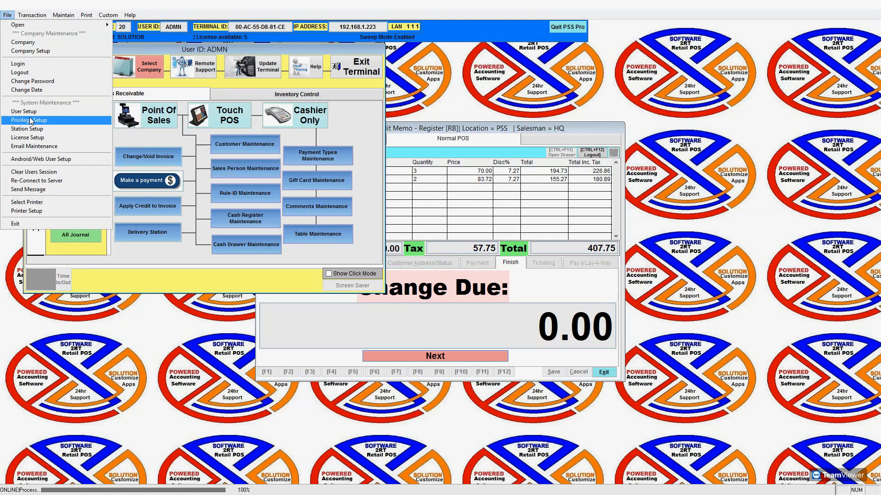
pyautogui.click(32, 112)
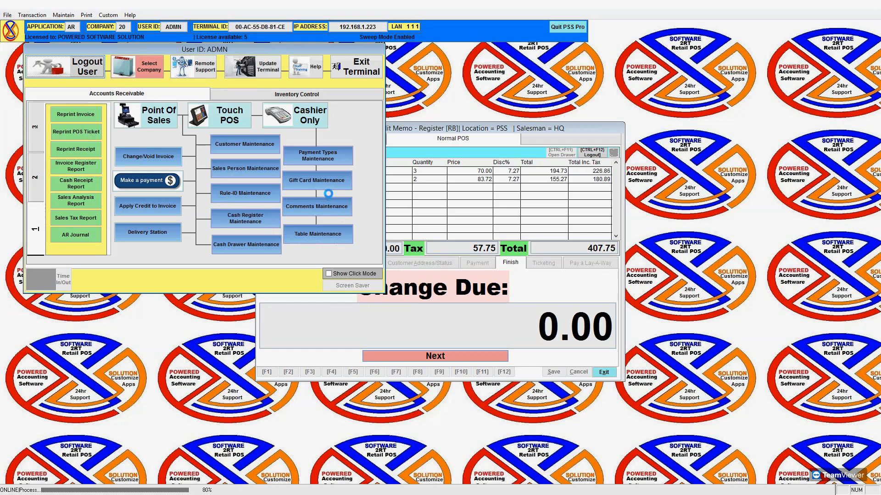
pyautogui.click(323, 220)
pyautogui.doubleClick(323, 221)
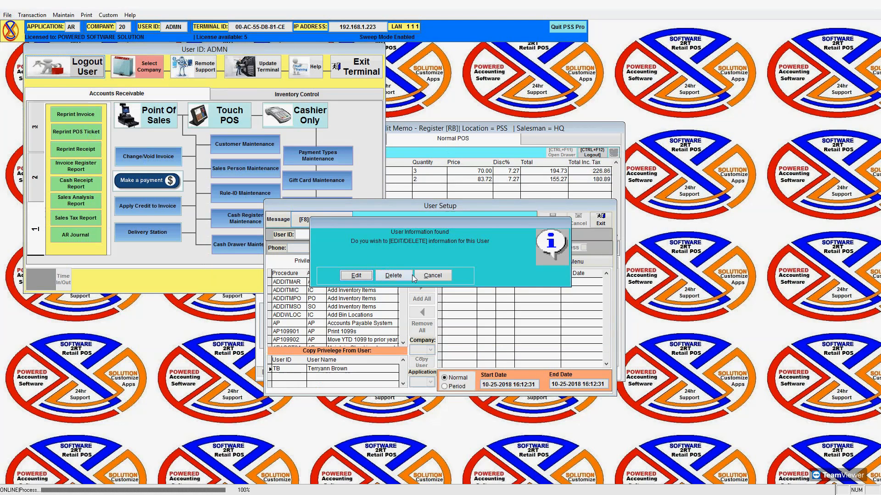
pyautogui.click(355, 275)
pyautogui.click(373, 265)
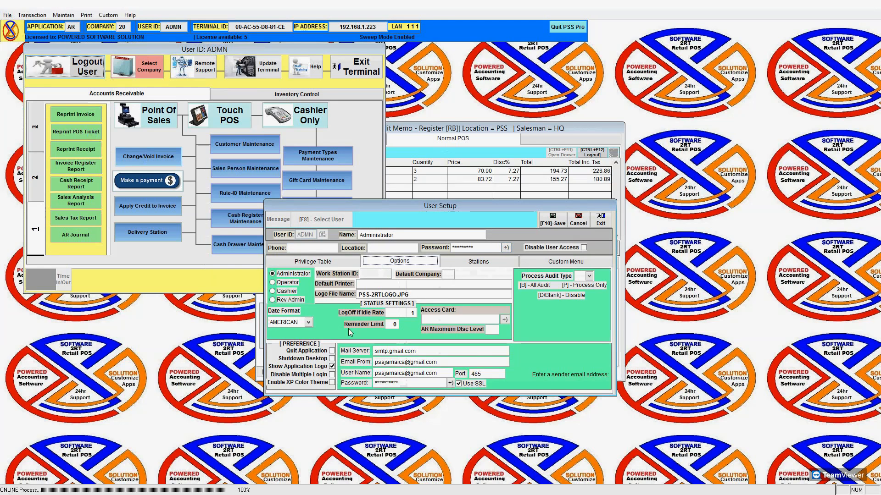
pyautogui.click(332, 352)
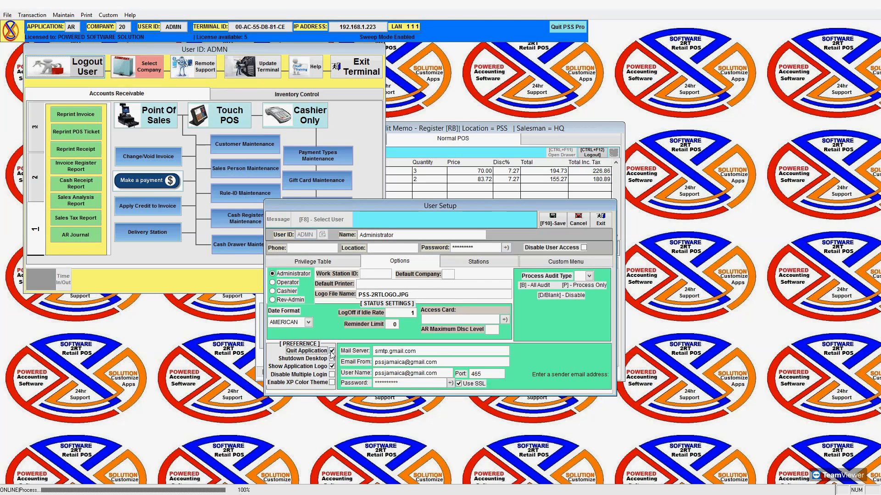
pyautogui.click(331, 359)
pyautogui.click(332, 375)
# Try the Process Audit Type values D, B, then P.
pyautogui.click(589, 276)
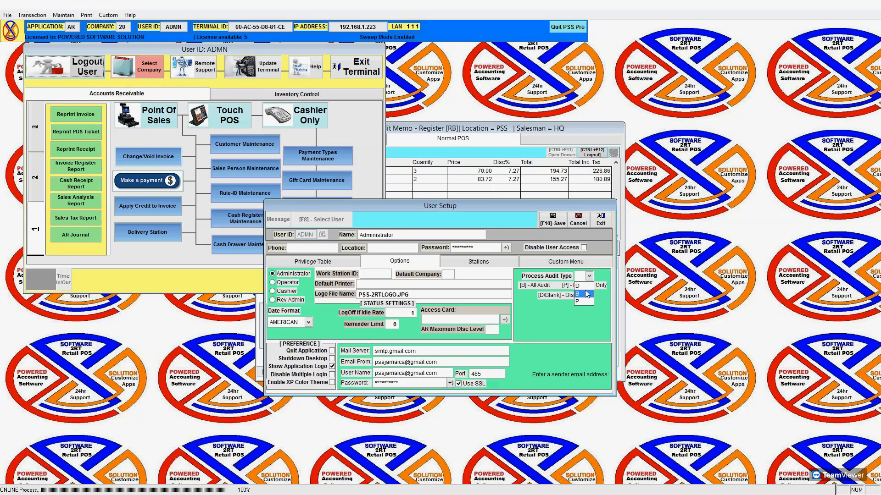
pyautogui.click(585, 286)
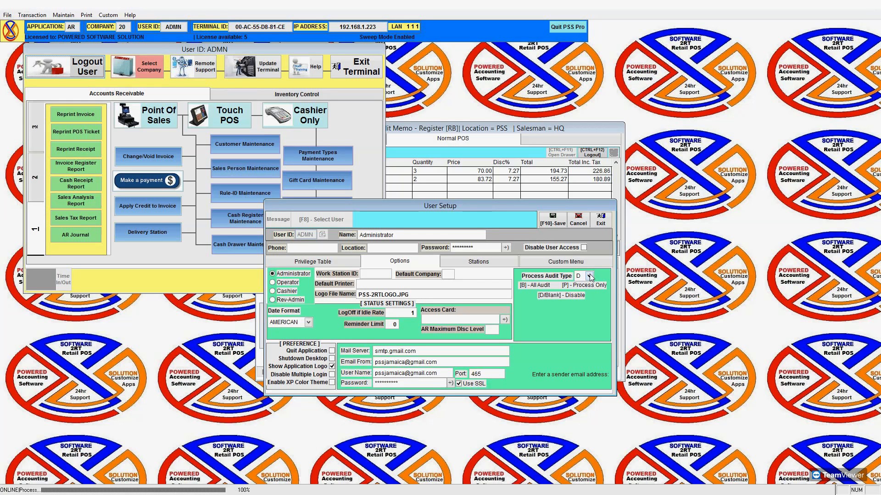
pyautogui.click(581, 294)
pyautogui.click(589, 276)
pyautogui.click(589, 275)
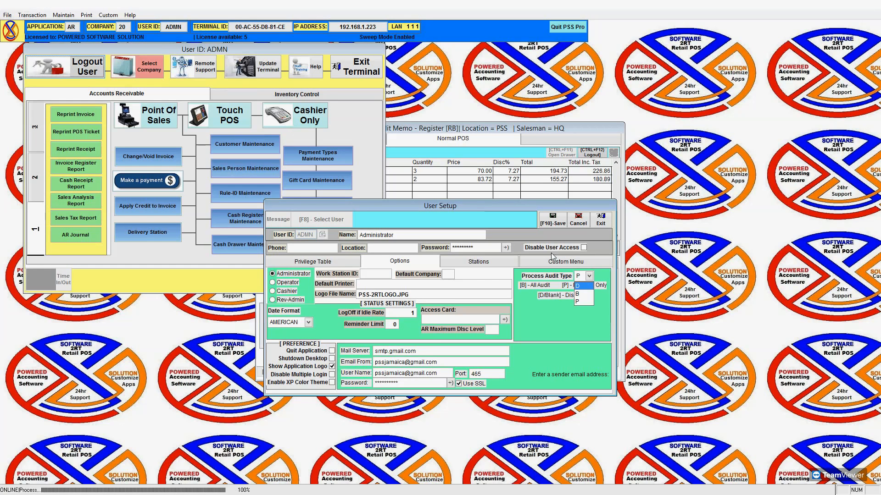
# Tick and untick Disable User Access, then cancel the unsaved Administrator changes.
pyautogui.click(585, 248)
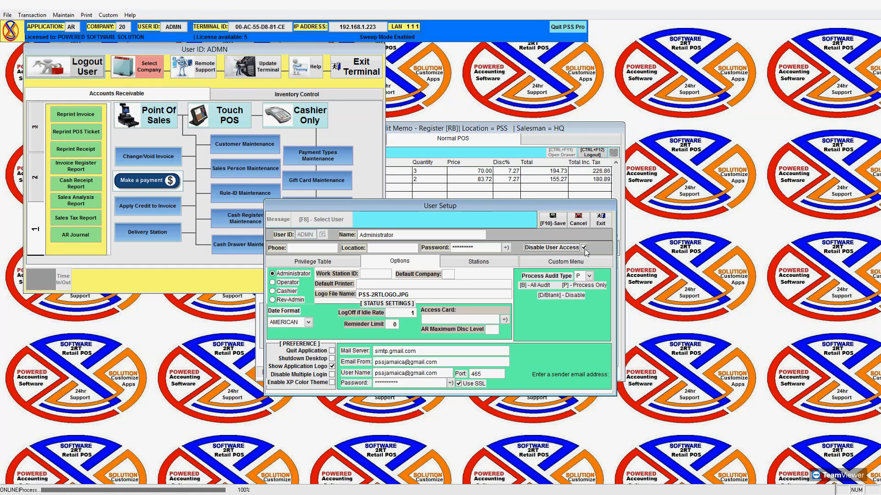
pyautogui.click(584, 248)
pyautogui.click(578, 222)
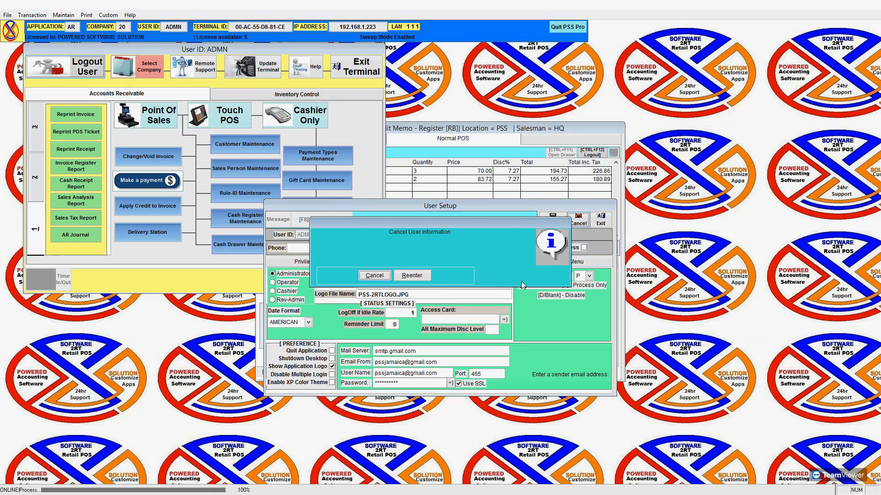
pyautogui.click(377, 275)
# Review the available stations and select assigned stations 00-AC-55-D8-81-CE and CC-B0-DA-AF-8C-9A.
pyautogui.click(495, 266)
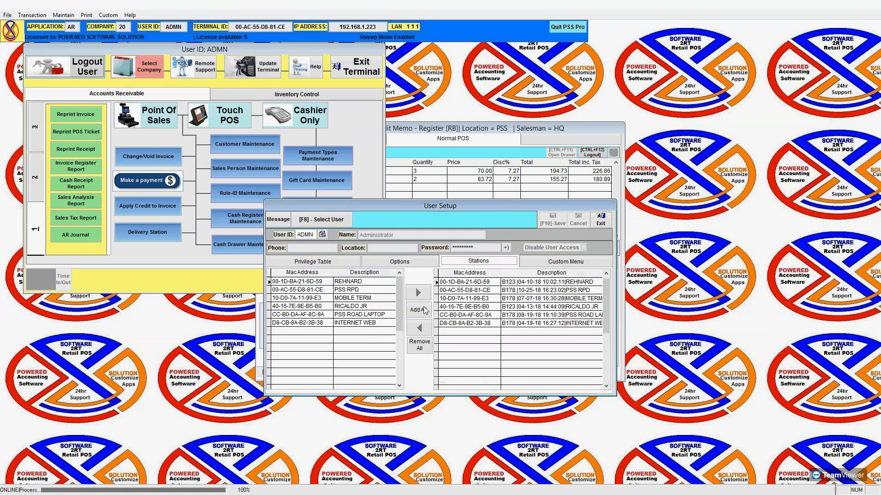
pyautogui.click(318, 298)
pyautogui.click(315, 307)
pyautogui.click(313, 315)
pyautogui.click(314, 323)
pyautogui.click(318, 306)
pyautogui.click(318, 282)
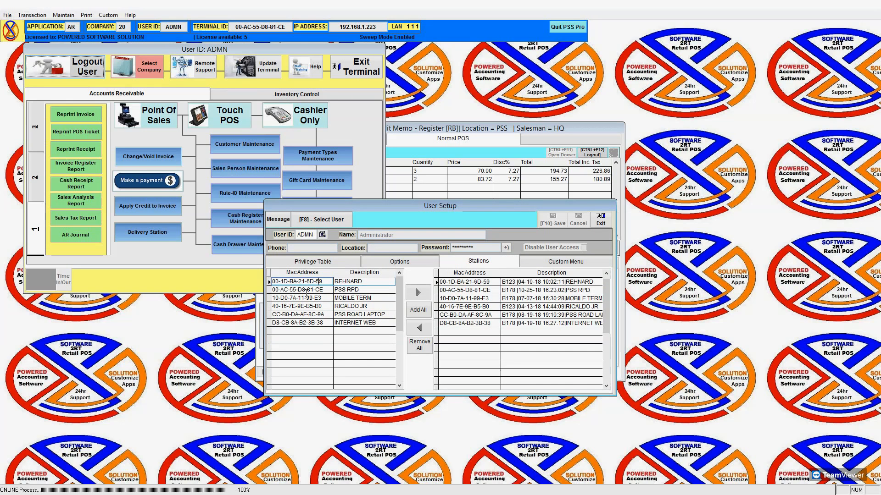
pyautogui.click(476, 290)
pyautogui.click(479, 316)
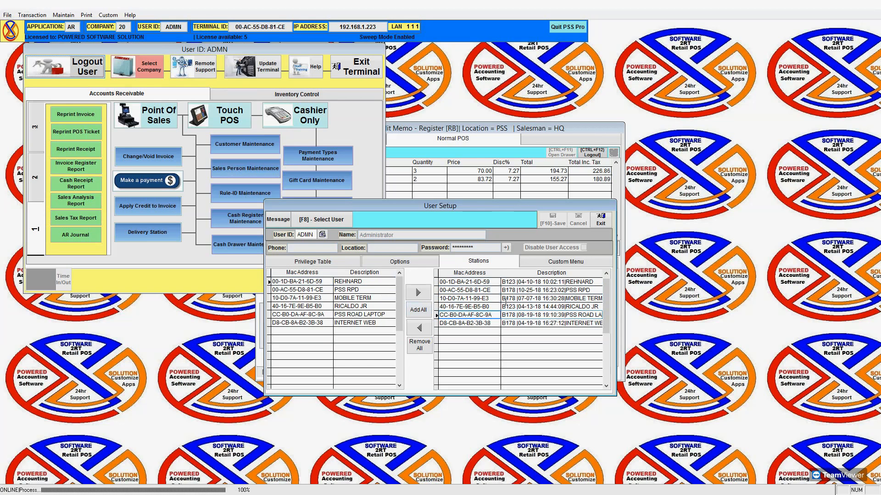
# Look up another user and view it without editing.
pyautogui.click(318, 218)
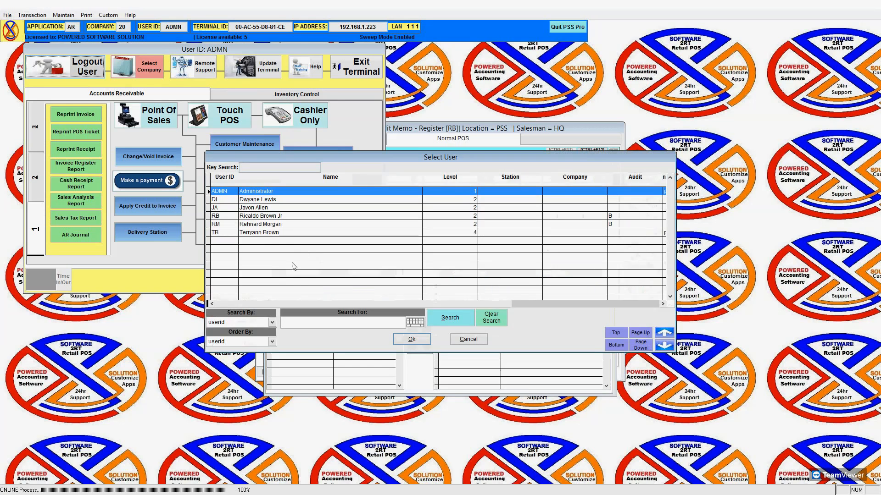
pyautogui.click(242, 205)
pyautogui.click(411, 339)
pyautogui.click(449, 276)
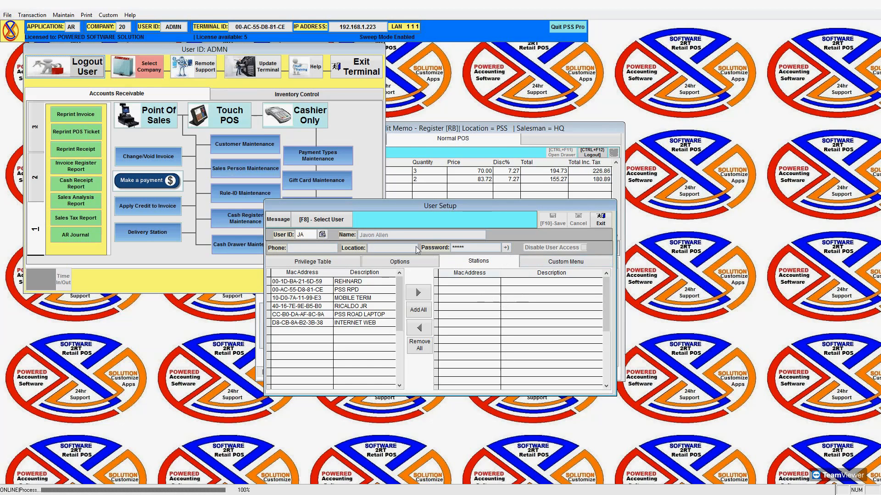
# Reselect ADMN, cancel the edit, and remove all its stations with Delete All.
pyautogui.click(322, 235)
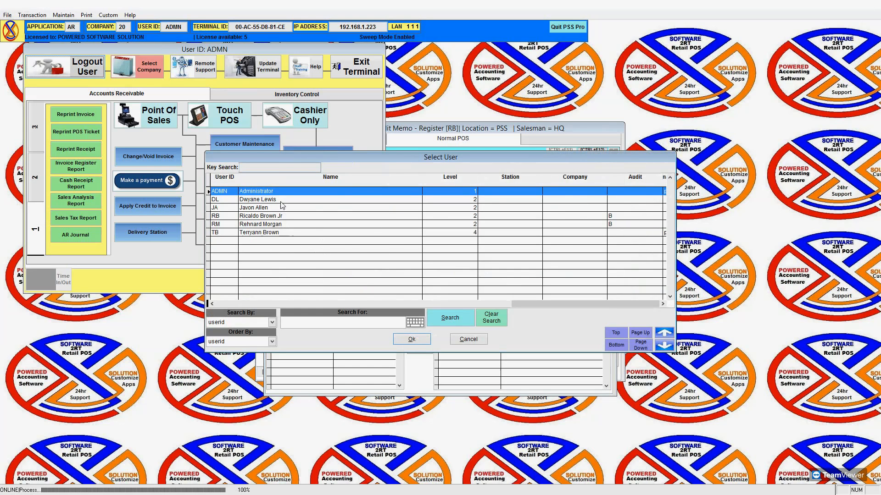
pyautogui.doubleClick(282, 207)
pyautogui.click(353, 275)
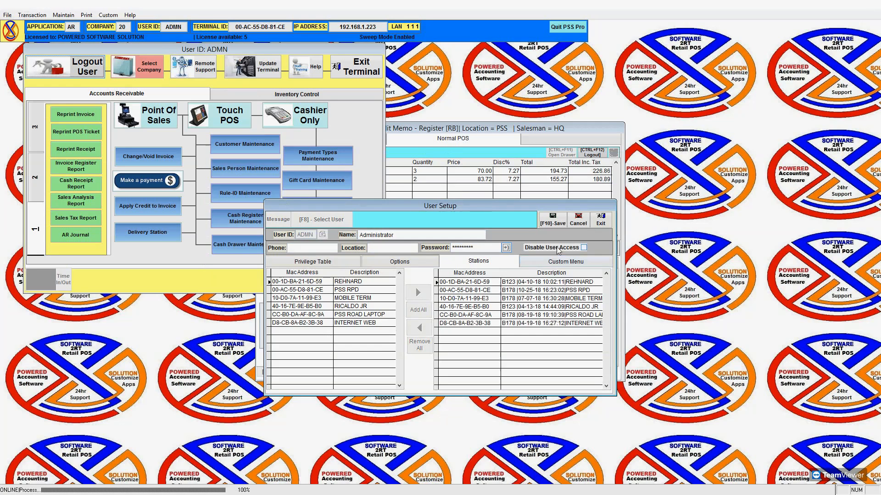
pyautogui.click(578, 219)
pyautogui.click(383, 274)
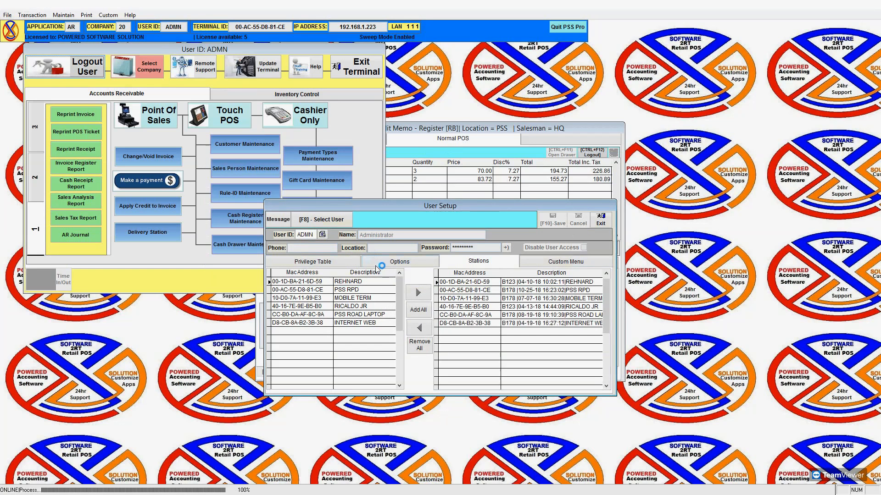
pyautogui.click(425, 345)
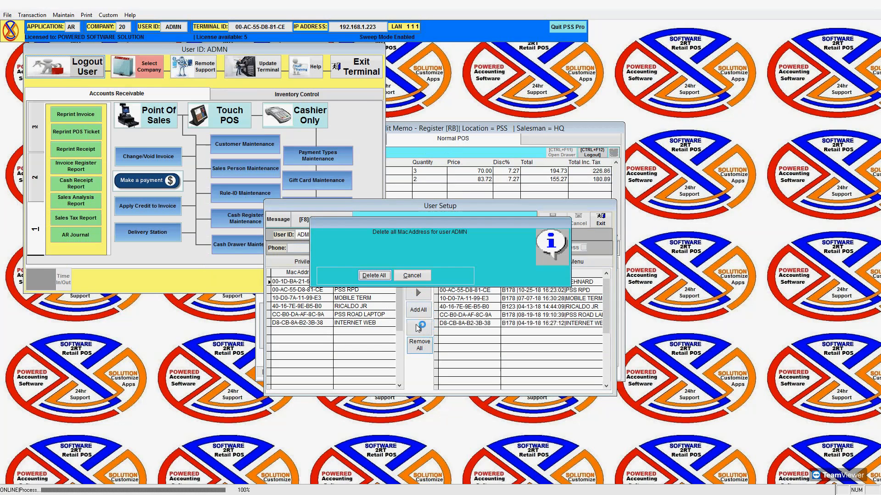
pyautogui.click(384, 275)
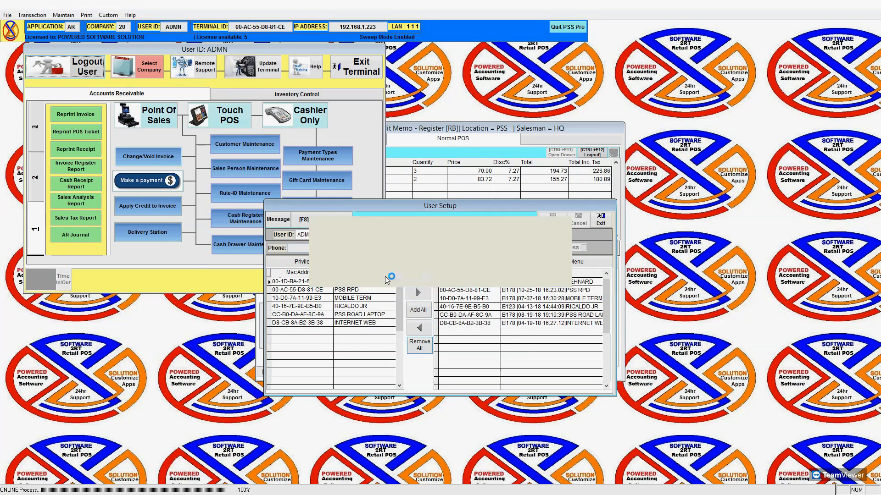
# Exit User Setup and quit the PSS Pro terminal despite open windows.
pyautogui.click(599, 224)
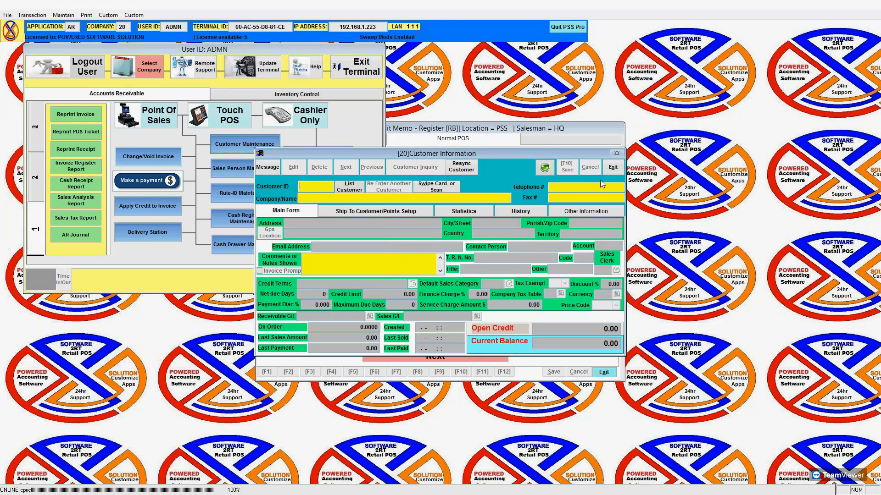
pyautogui.click(361, 65)
pyautogui.click(431, 285)
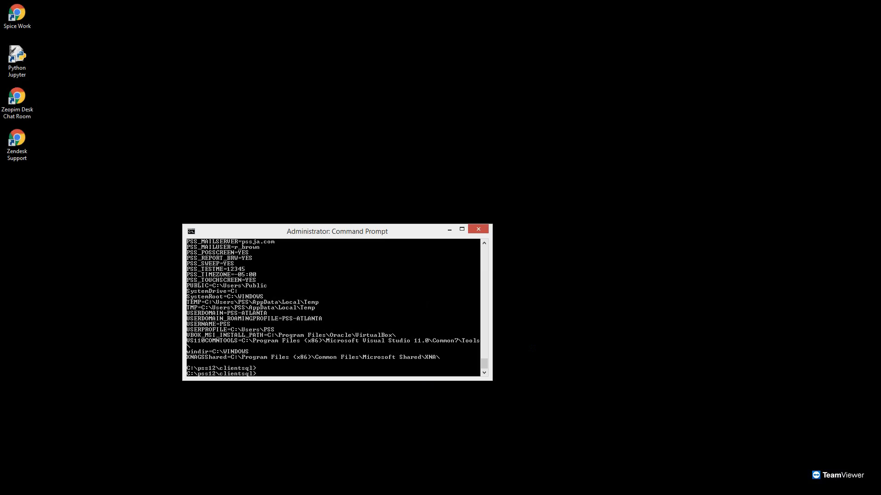
# Relaunch psspro, log in as ADMN, dismiss the access-denied warning, and restore the window.
pyautogui.write('sspro')
pyautogui.press('Return')
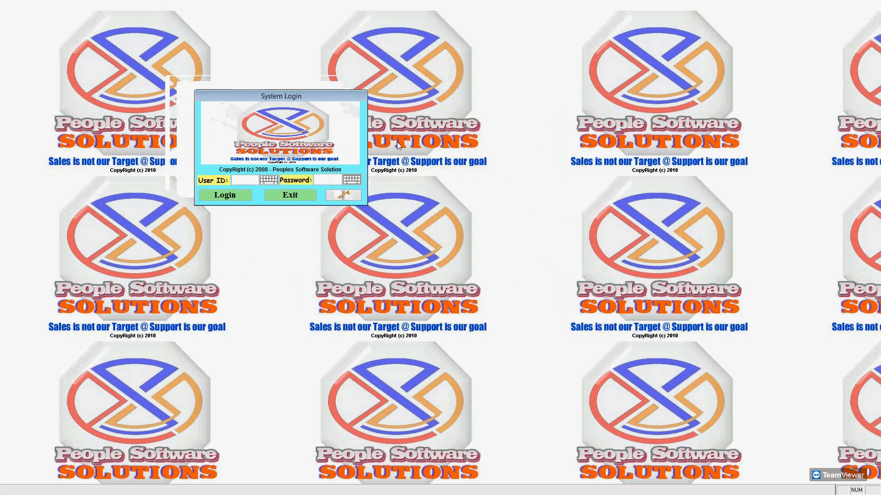
pyautogui.write('ADMN')
pyautogui.press('Return')
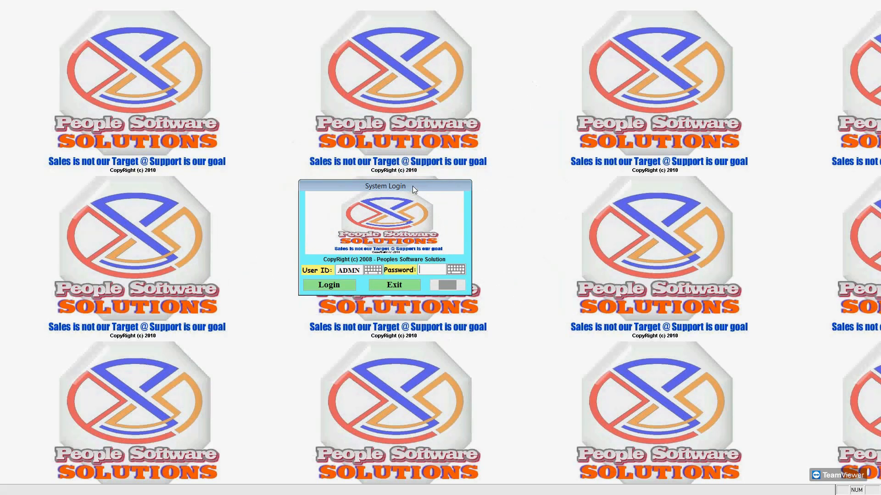
pyautogui.write('******')
pyautogui.press('Return')
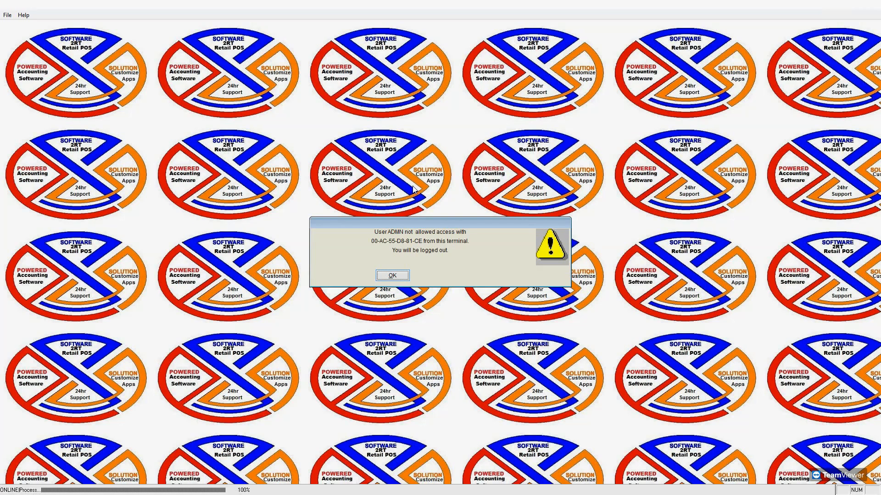
pyautogui.click(395, 277)
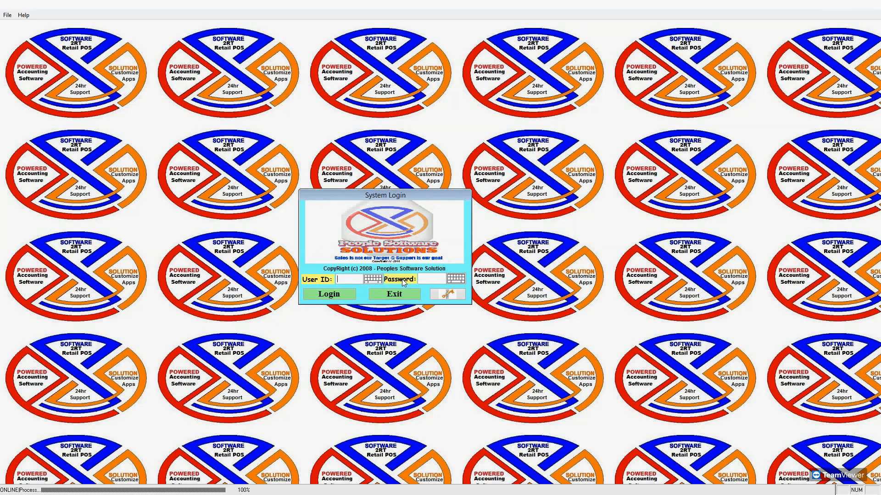
pyautogui.doubleClick(461, 5)
# In Command Prompt, set GETMACADDRESS=YES and relaunch PSSPRO.
pyautogui.click(286, 354)
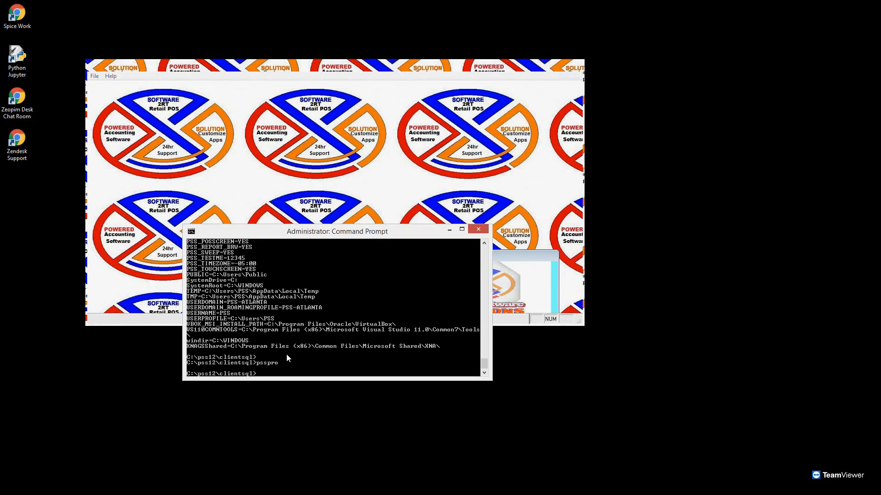
pyautogui.write('set getmac')
pyautogui.press('BackSpace')
pyautogui.press('BackSpace')
pyautogui.press('BackSpace')
pyautogui.press('BackSpace')
pyautogui.press('BackSpace')
pyautogui.press('BackSpace')
pyautogui.write('GET')
pyautogui.write('AMACADDRESS=YES')
pyautogui.press('Return')
pyautogui.write('PSSPRO')
pyautogui.press('Return')
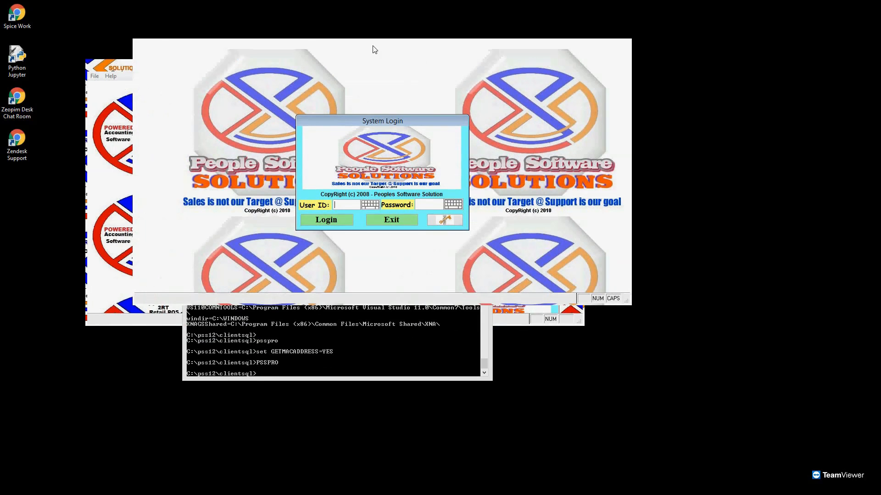
# Log in and assign all stations to the Administrator in User Setup.
pyautogui.write('IN')
pyautogui.write('*****')
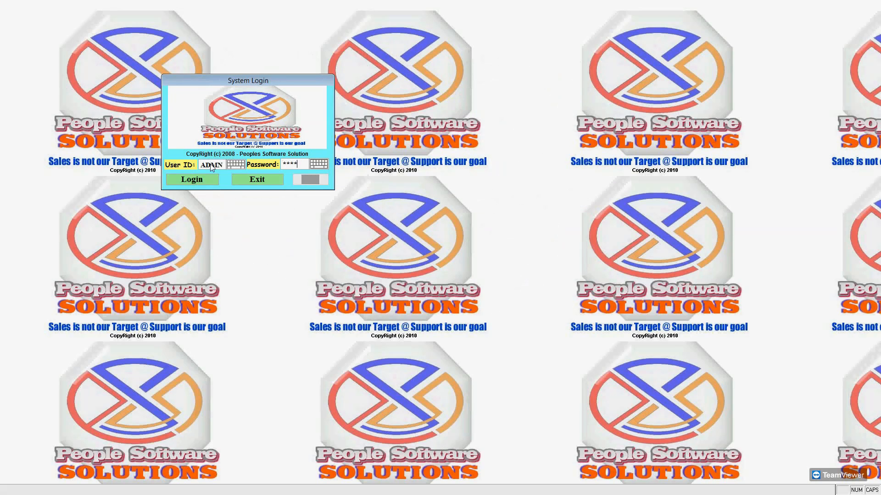
pyautogui.press('Return')
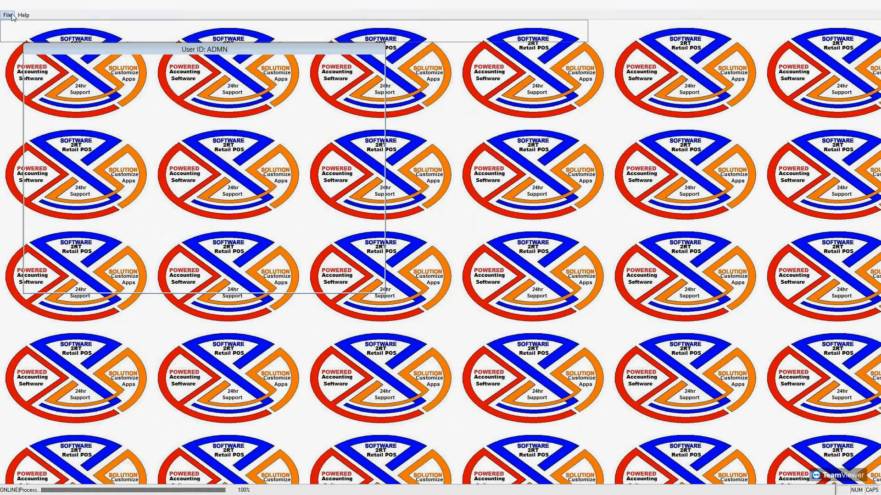
pyautogui.click(8, 15)
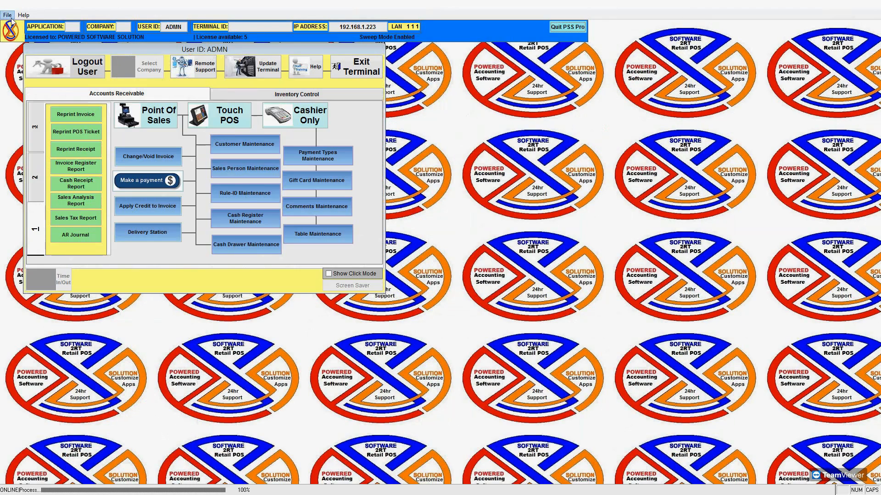
pyautogui.click(28, 112)
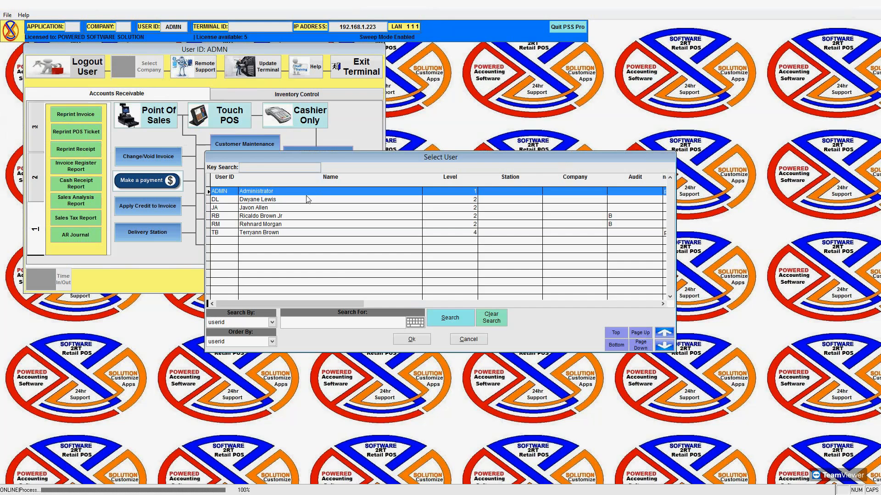
pyautogui.click(416, 341)
pyautogui.click(432, 275)
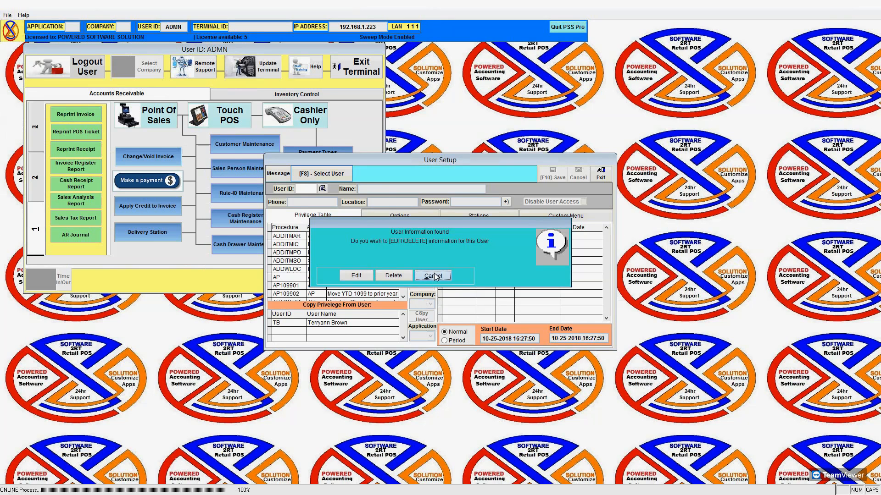
pyautogui.click(463, 216)
pyautogui.click(412, 263)
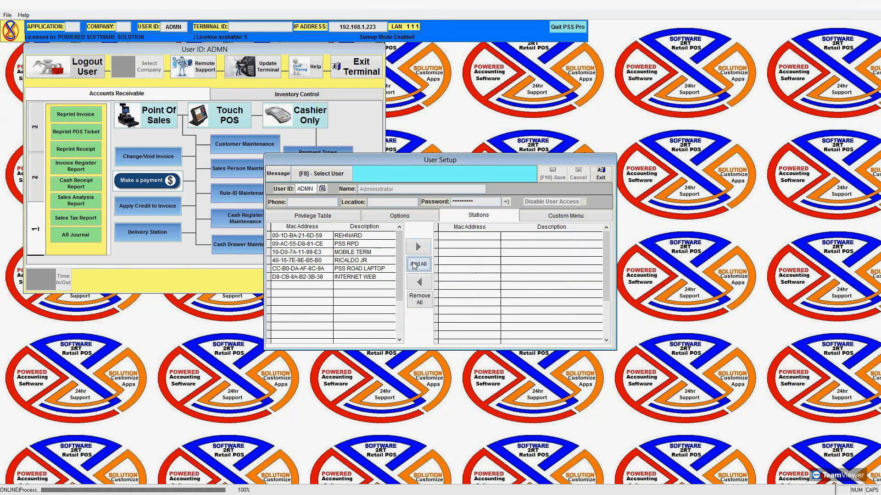
# Exit User Setup, quit the terminal, and log back in as ADMIN.
pyautogui.click(601, 180)
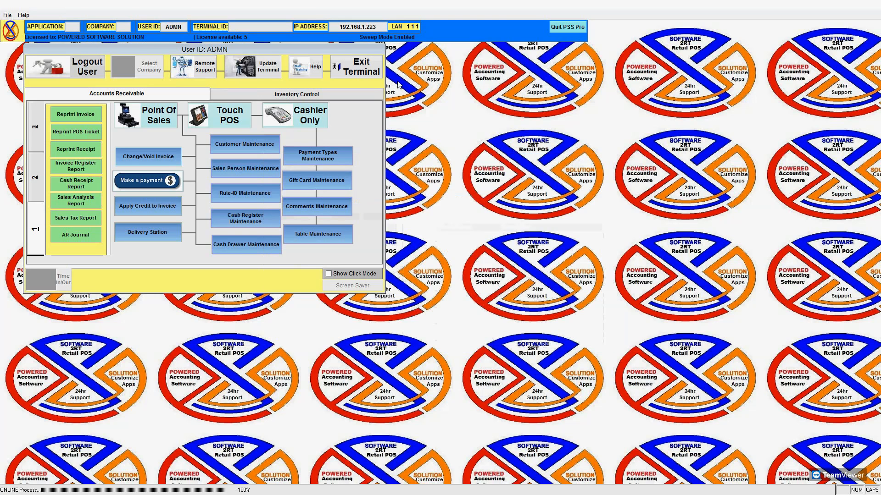
pyautogui.click(357, 67)
pyautogui.click(432, 284)
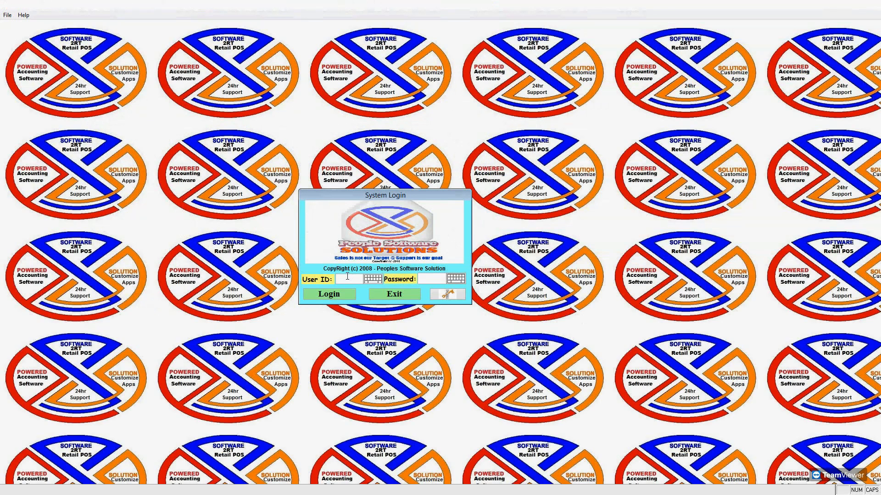
pyautogui.write('ADMIN')
pyautogui.press('Return')
pyautogui.write('*****')
pyautogui.press('Return')
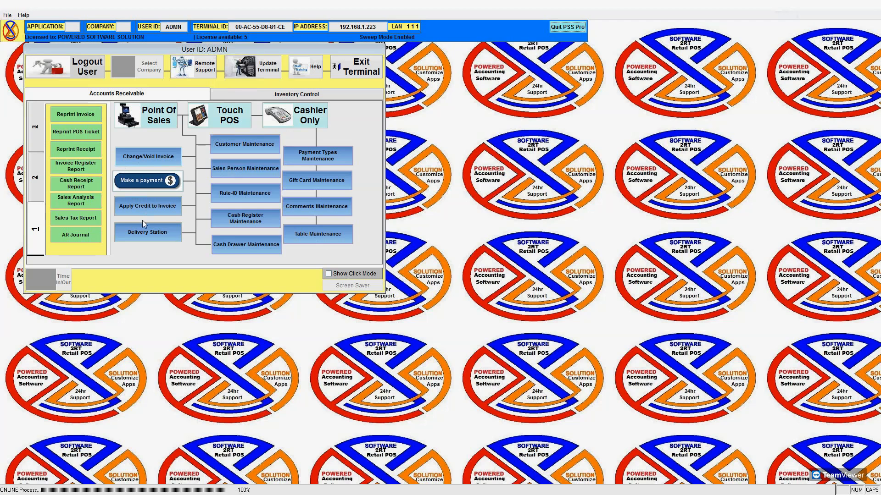
# Open the APCURR02 Override Buy (Exchange) Rate privilege for editing in Privilege Setup.
pyautogui.click(6, 16)
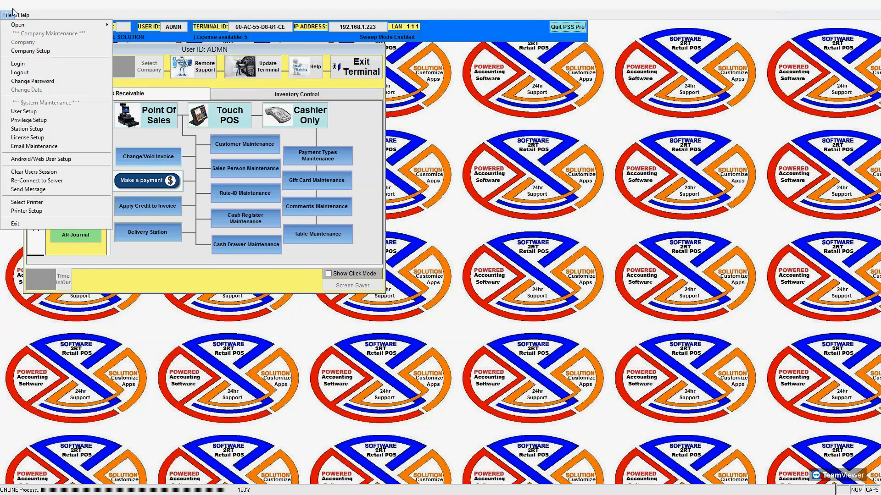
pyautogui.click(49, 122)
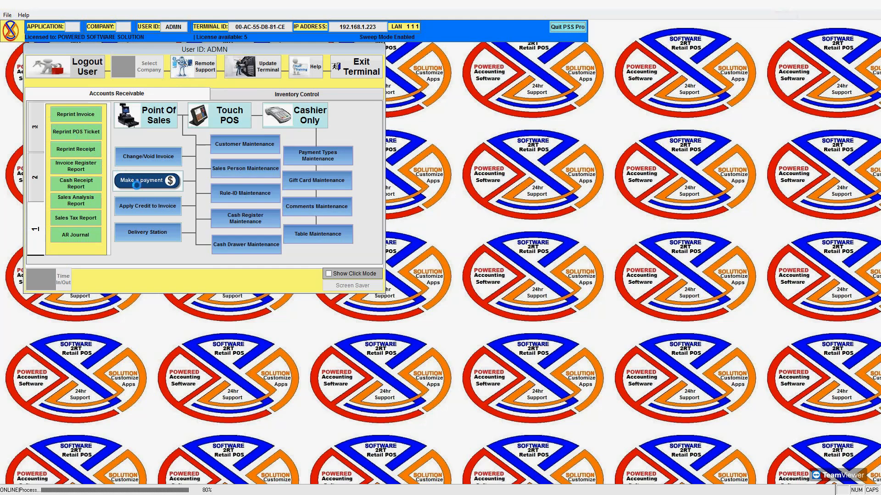
pyautogui.click(270, 185)
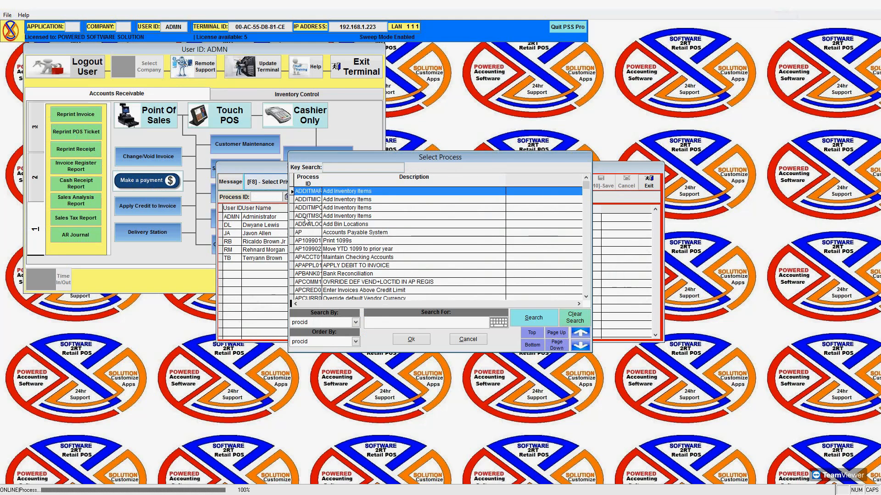
pyautogui.click(353, 257)
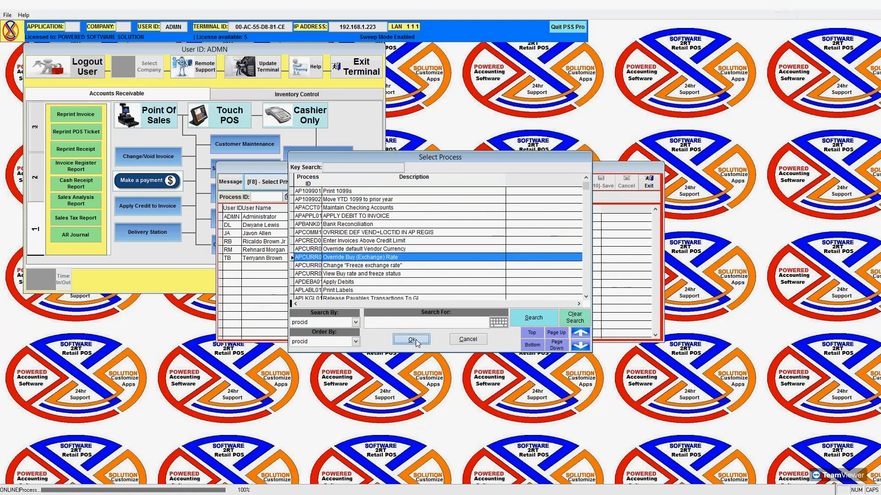
pyautogui.click(416, 339)
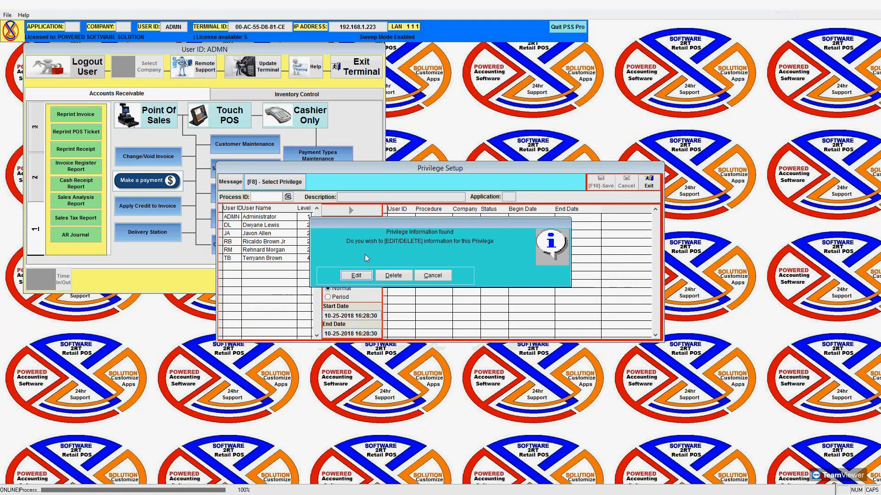
pyautogui.click(356, 276)
# Set company 20 and grant the privilege to two users.
pyautogui.click(375, 275)
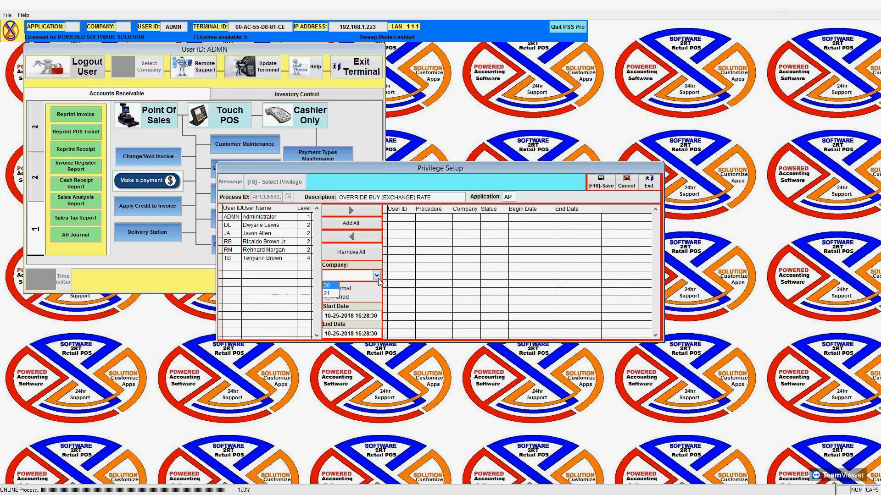
pyautogui.click(334, 288)
pyautogui.click(267, 233)
pyautogui.click(308, 226)
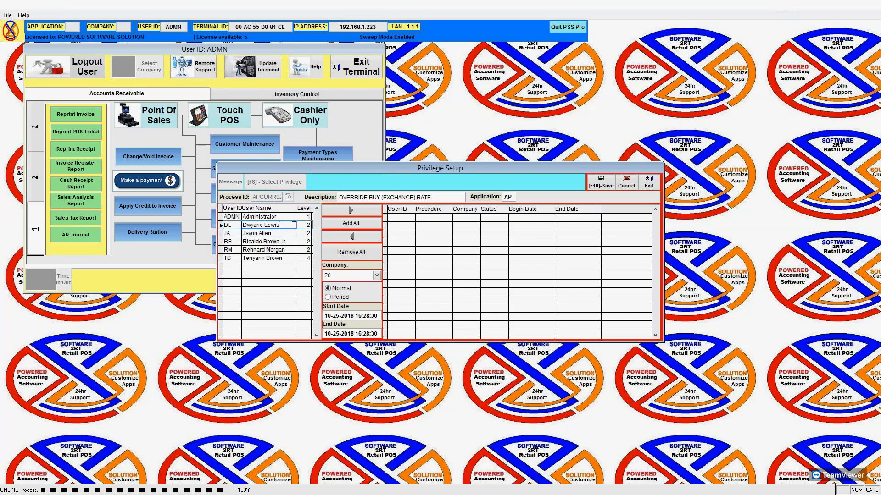
pyautogui.click(350, 210)
pyautogui.click(374, 275)
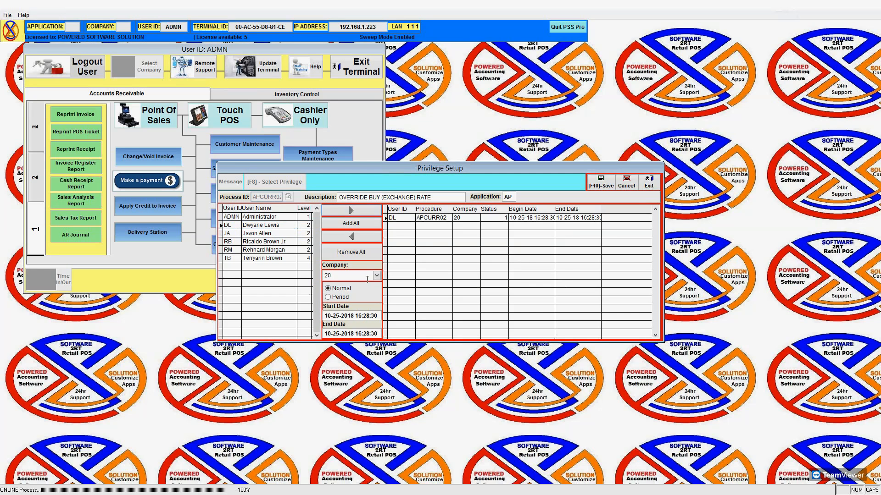
pyautogui.click(269, 233)
pyautogui.click(359, 210)
pyautogui.click(374, 275)
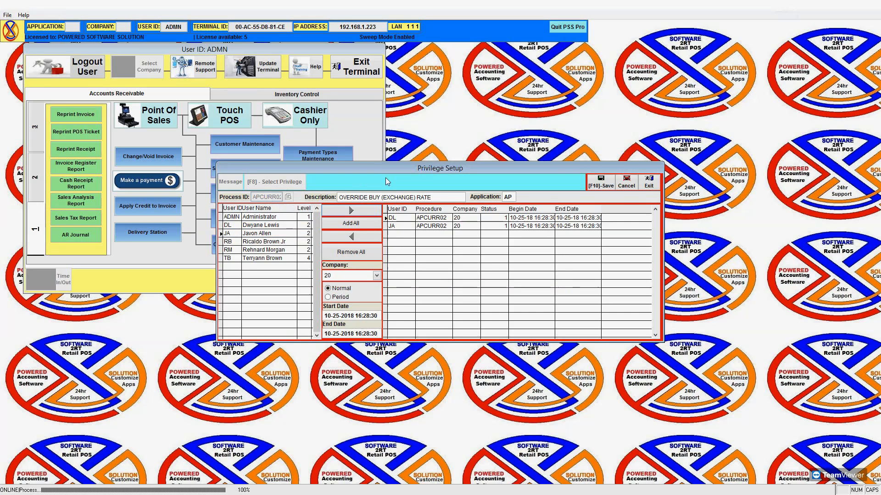
# Remove all users from the privilege with Delete All and close Privilege Setup.
pyautogui.click(362, 255)
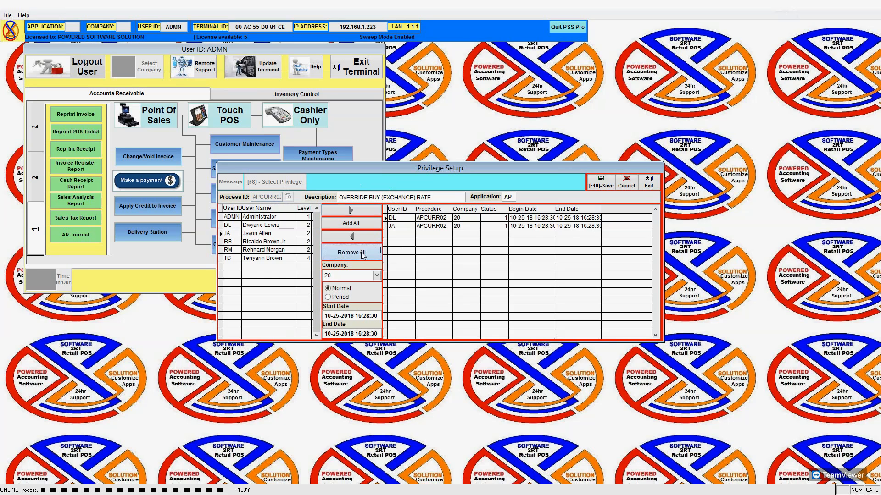
pyautogui.click(375, 277)
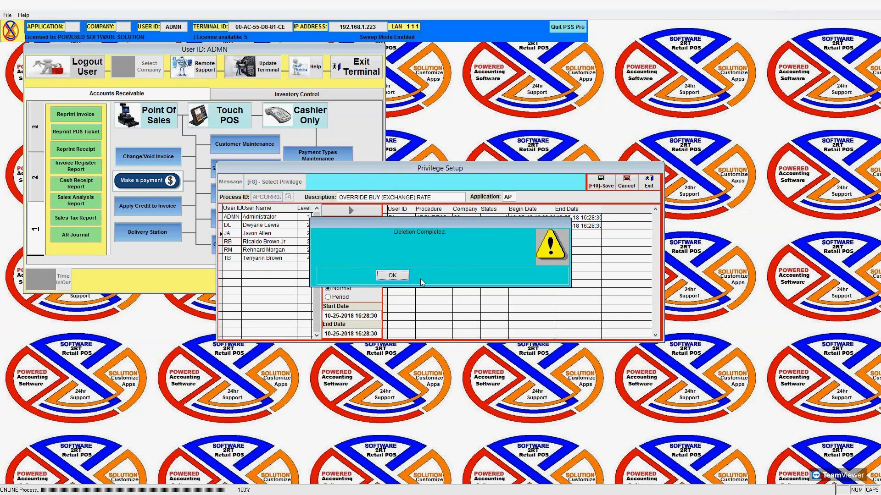
pyautogui.click(397, 276)
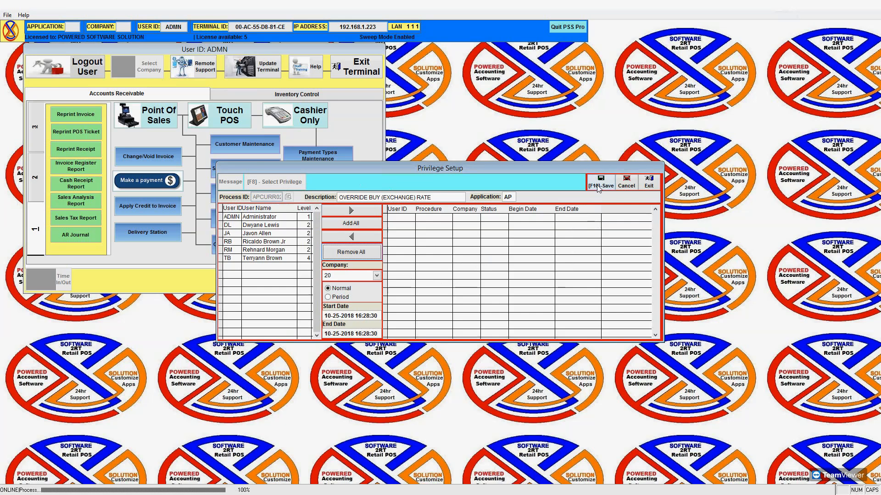
pyautogui.click(648, 183)
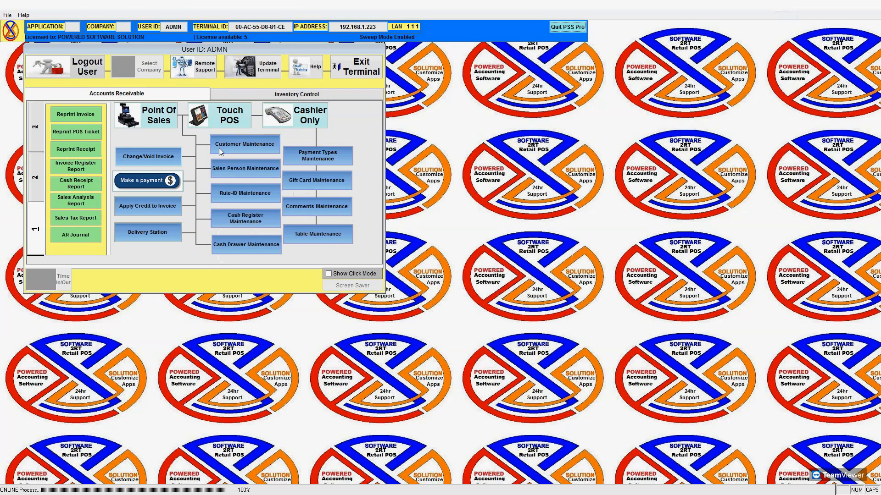
# Start Point Of Sales for the accounts receivable company and dismiss the information prompt.
pyautogui.click(158, 117)
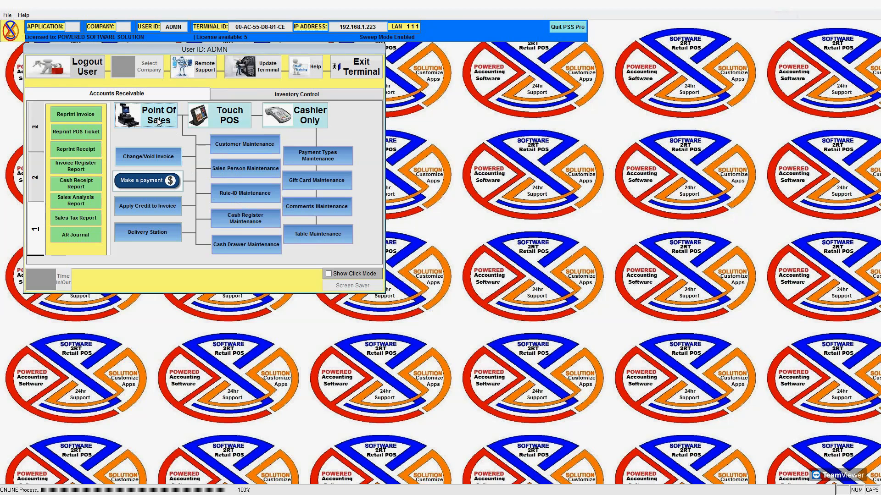
pyautogui.click(411, 339)
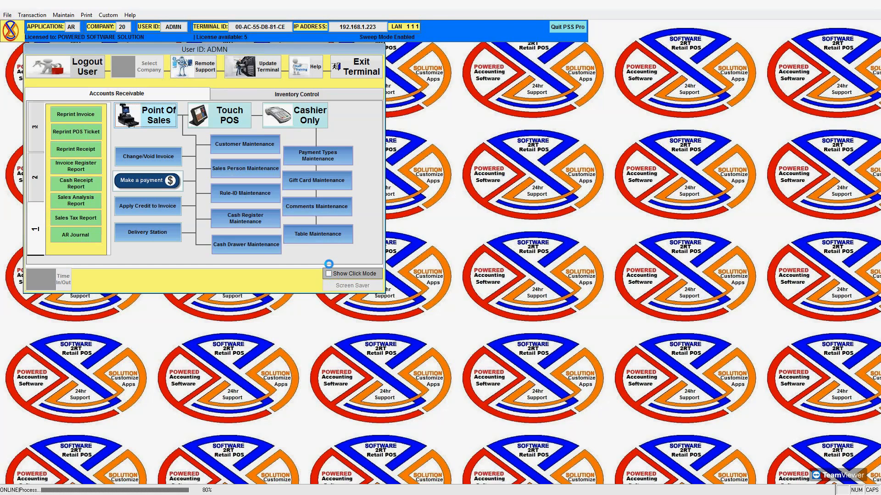
pyautogui.click(488, 287)
# Choose register RB with Bullzip PDF Printer as default printer and continue.
pyautogui.click(524, 166)
pyautogui.click(514, 217)
pyautogui.click(433, 268)
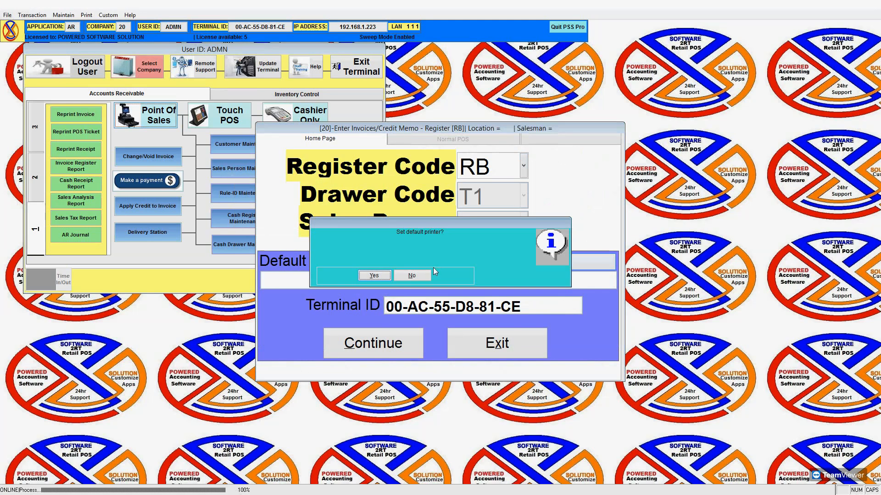
pyautogui.click(375, 276)
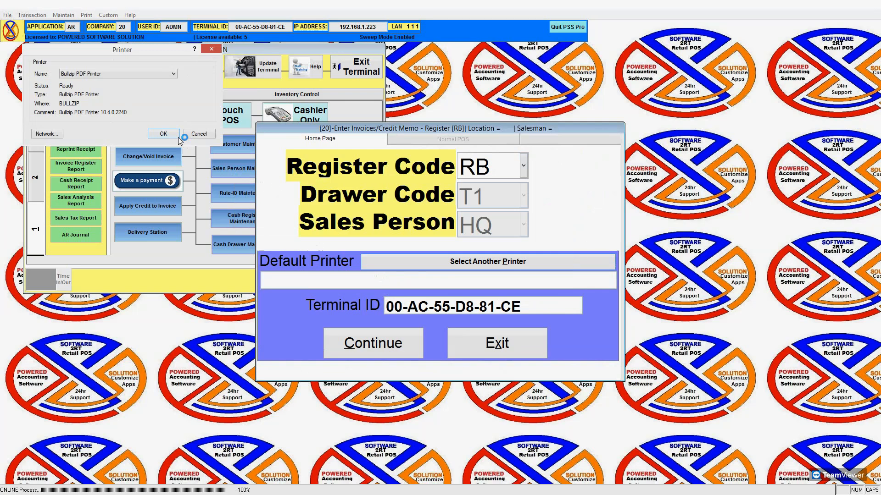
pyautogui.click(176, 136)
pyautogui.click(354, 349)
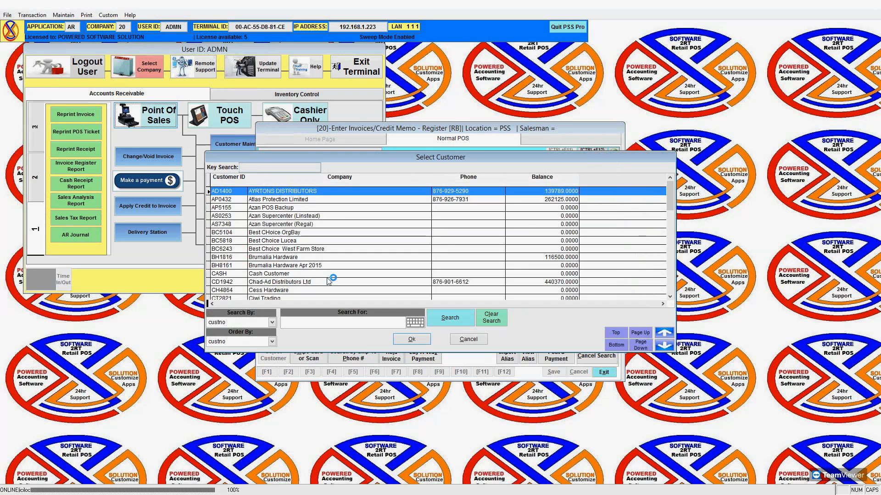
# Start a Cash Customer invoice with 5 of item 12345 test item at 83.72.
pyautogui.write('CAS')
pyautogui.press('Return')
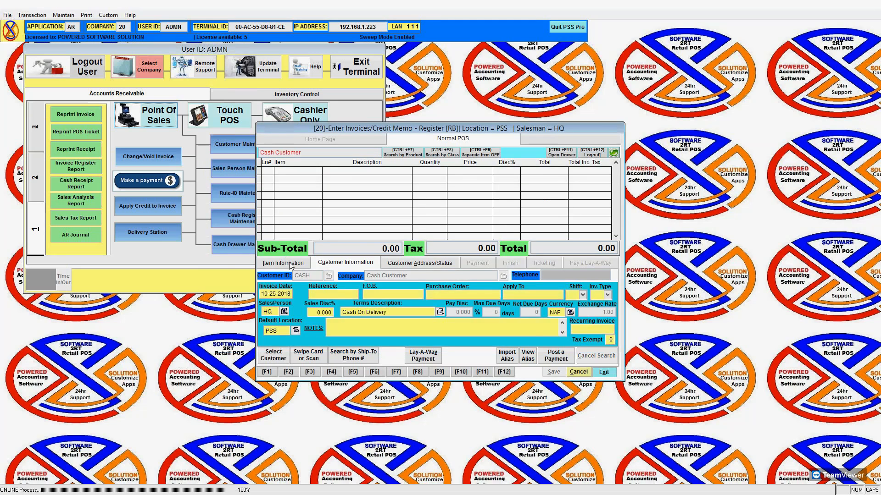
pyautogui.click(292, 264)
pyautogui.click(379, 286)
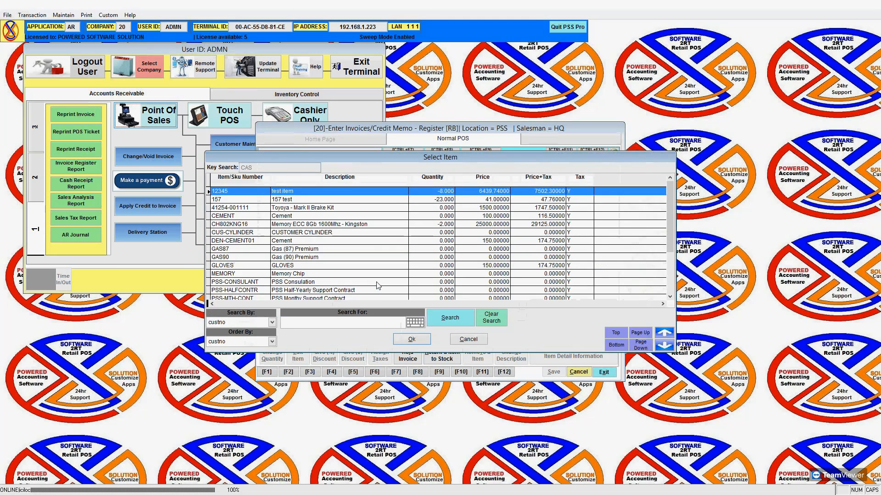
pyautogui.press('Return')
pyautogui.press('Return')
pyautogui.press('Return')
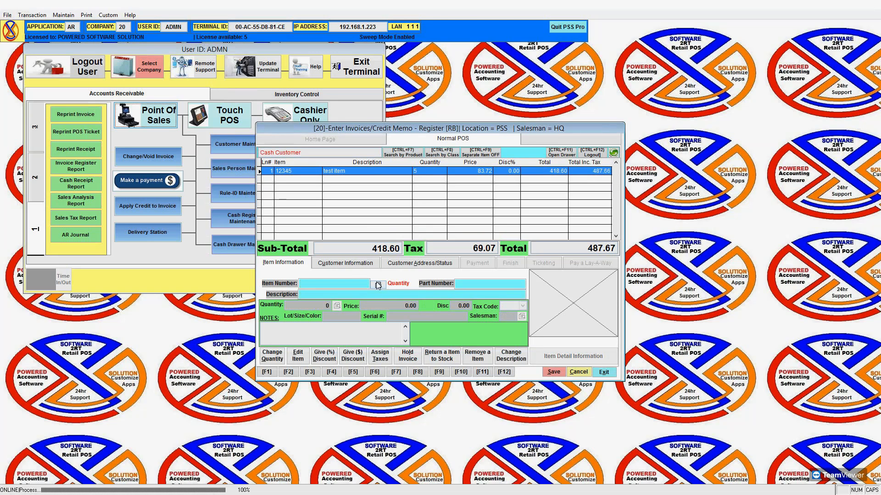
# Keep Jamaica Dollars as the payment type and begin a lay-away for the invoice.
pyautogui.hotkey('alt', 's')
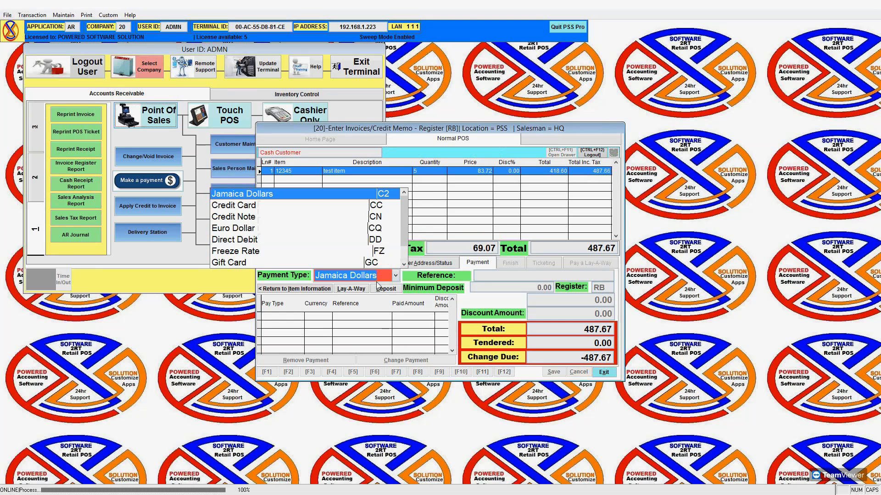
pyautogui.press('Return')
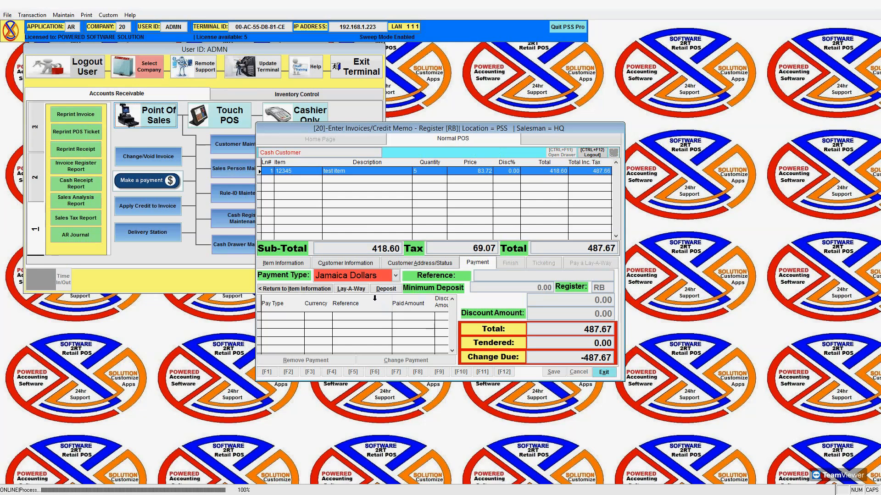
pyautogui.click(360, 289)
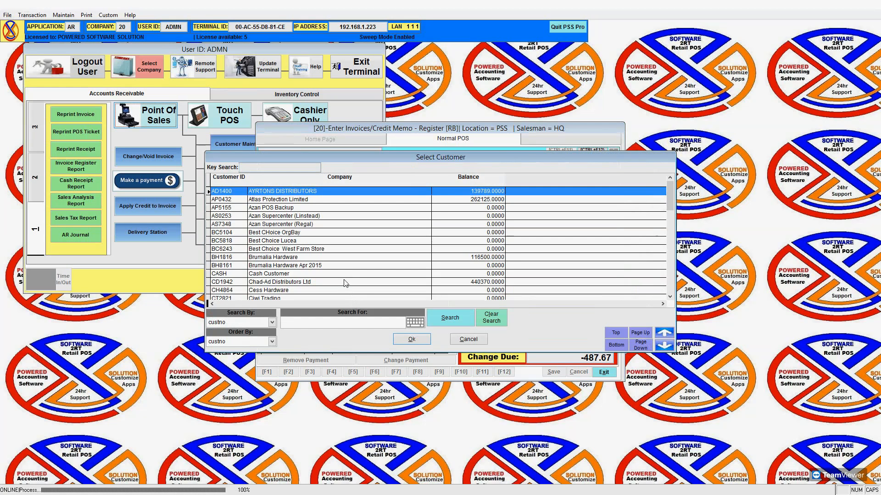
# Choose BC5818 Best Choice Lucea and overwrite the contact name with the customer's full name.
pyautogui.click(326, 242)
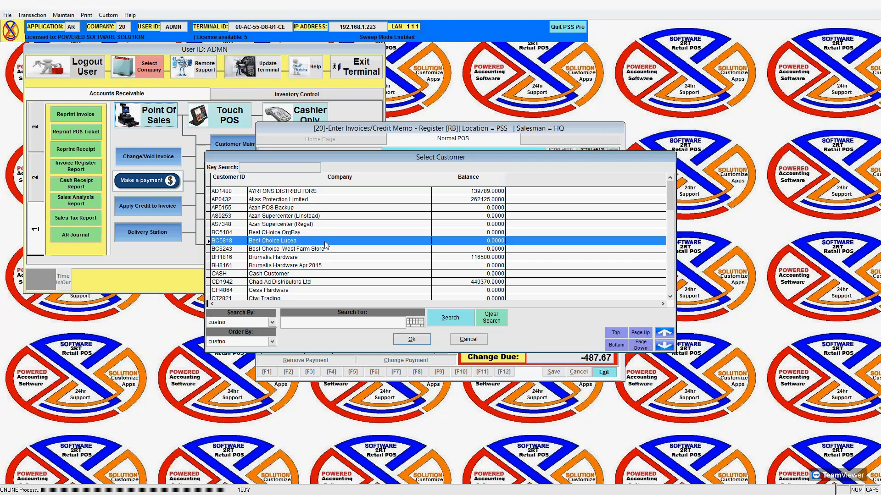
pyautogui.click(413, 339)
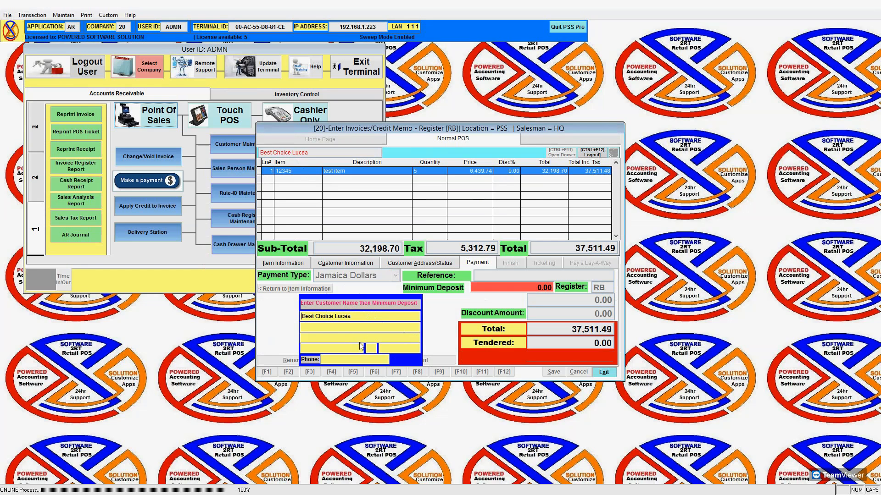
pyautogui.moveTo(359, 316); pyautogui.dragTo(298, 316)
pyautogui.write('dWAYN')
pyautogui.press('BackSpace')
pyautogui.press('BackSpace')
pyautogui.press('BackSpace')
pyautogui.press('BackSpace')
pyautogui.press('BackSpace')
pyautogui.press('capslock')
pyautogui.write('Dwayne')
pyautogui.press('Return')
# Enter a 100 minimum deposit, then tender 100 in Jamaica Dollars.
pyautogui.write('100')
pyautogui.press('Return')
pyautogui.press('Return')
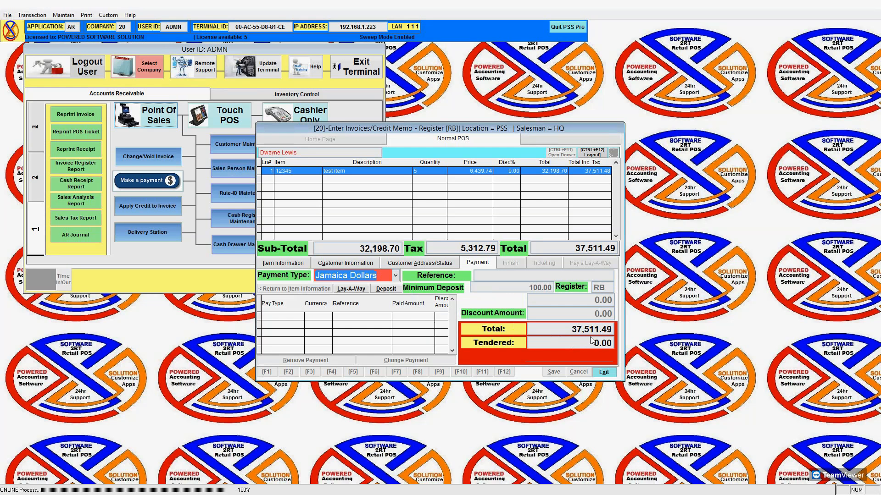
pyautogui.click(396, 277)
pyautogui.click(370, 195)
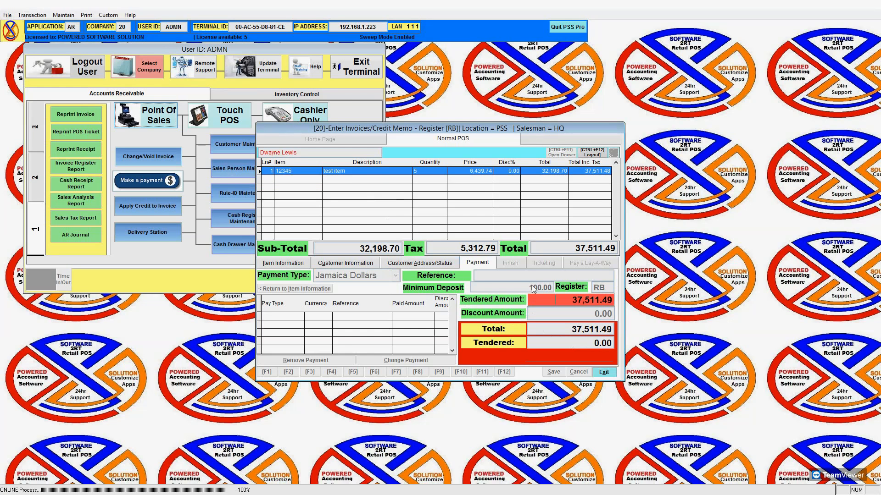
pyautogui.write('100')
pyautogui.press('Return')
pyautogui.press('Return')
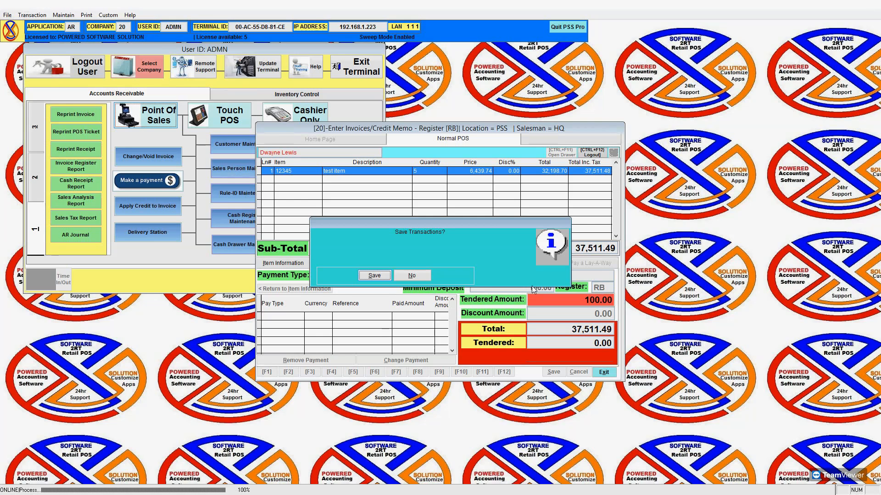
# Save the lay-away transaction, generate its invoice and preview it.
pyautogui.press('Return')
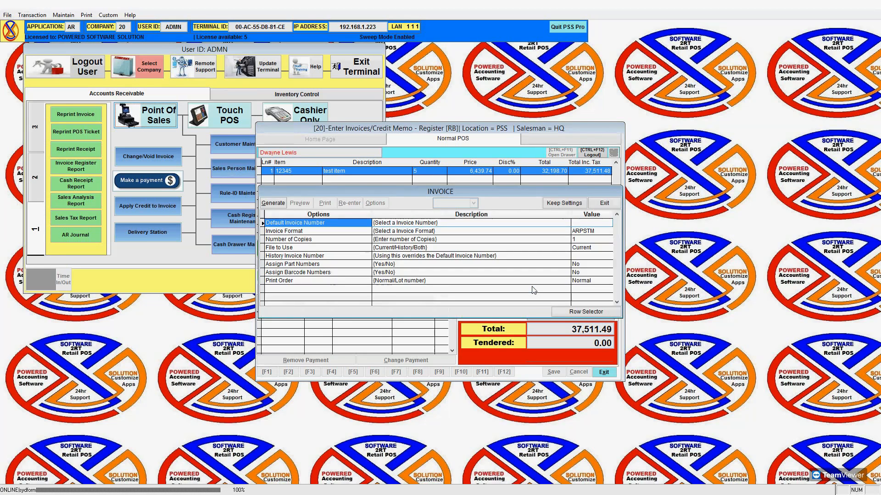
pyautogui.click(277, 204)
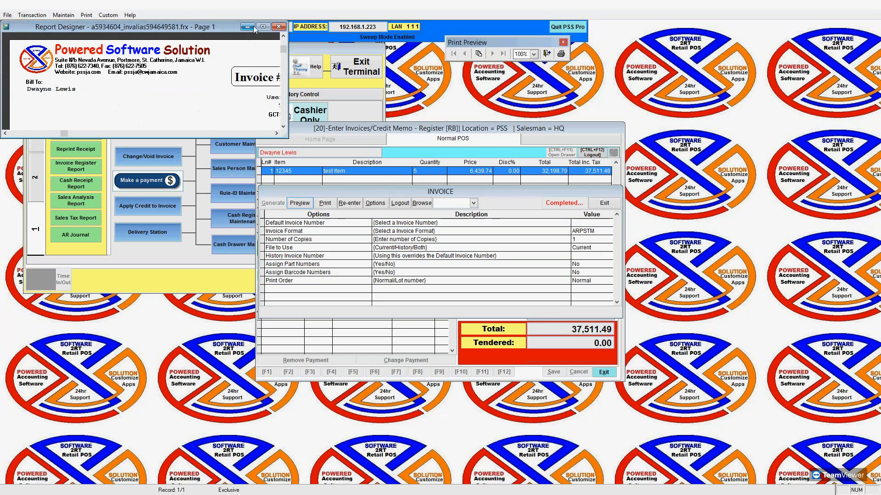
pyautogui.click(263, 26)
pyautogui.scroll(-2, 256, 211)
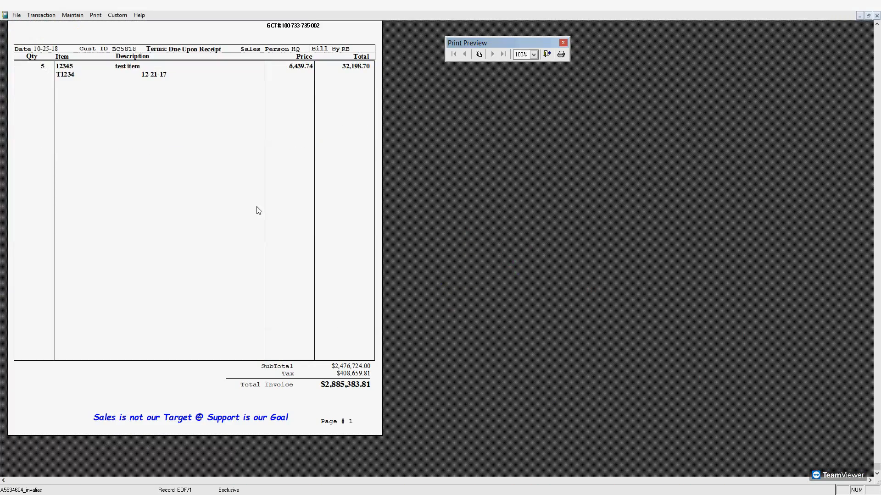
pyautogui.click(547, 54)
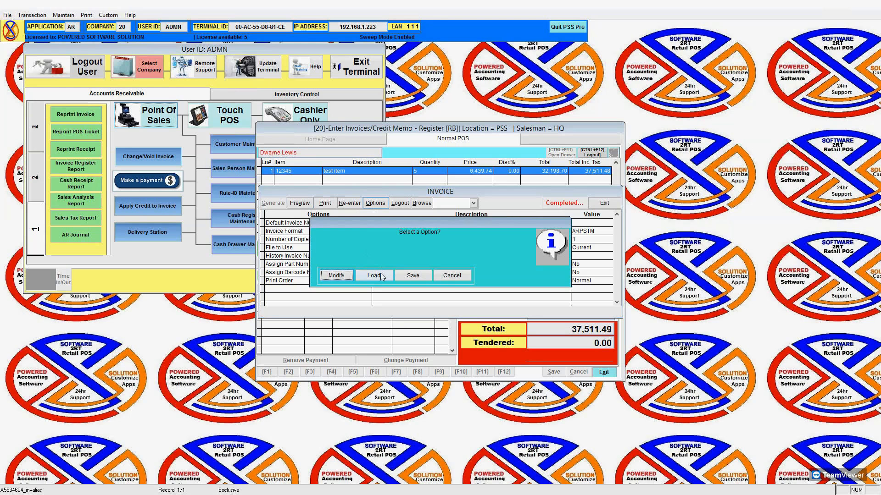
# Preview the invoice in the ARPSTC credit-note format, then open the report options to load a layout.
pyautogui.click(464, 276)
pyautogui.click(472, 204)
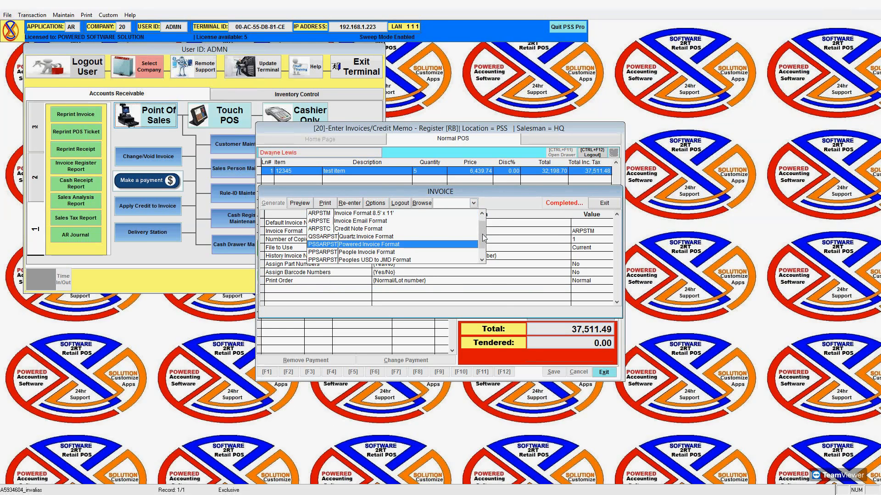
pyautogui.scroll(-1, 485, 265)
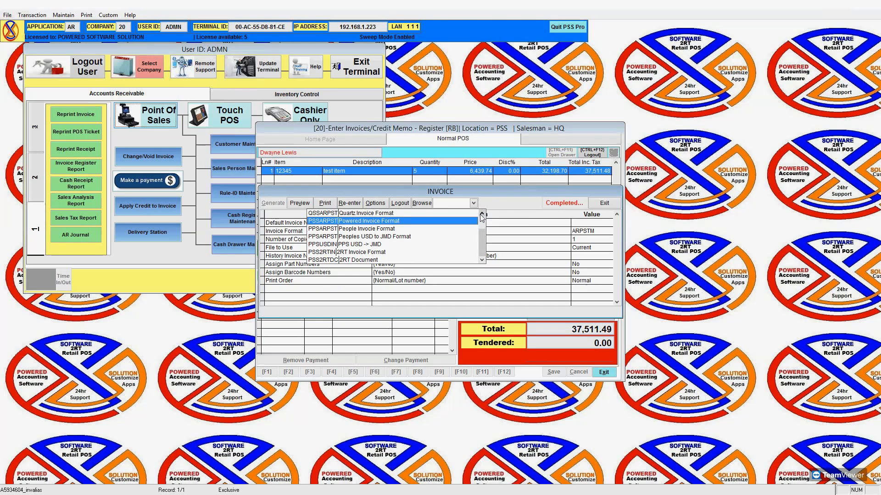
pyautogui.scroll(1, 481, 217)
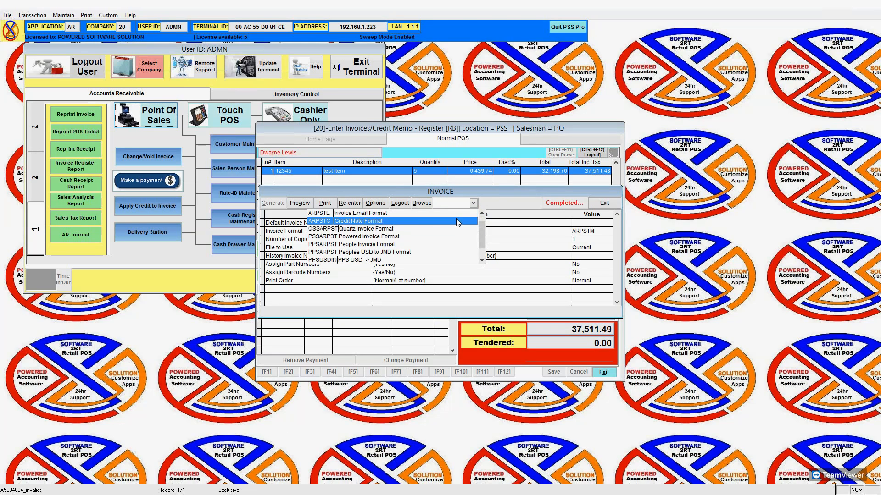
pyautogui.click(457, 221)
pyautogui.click(299, 202)
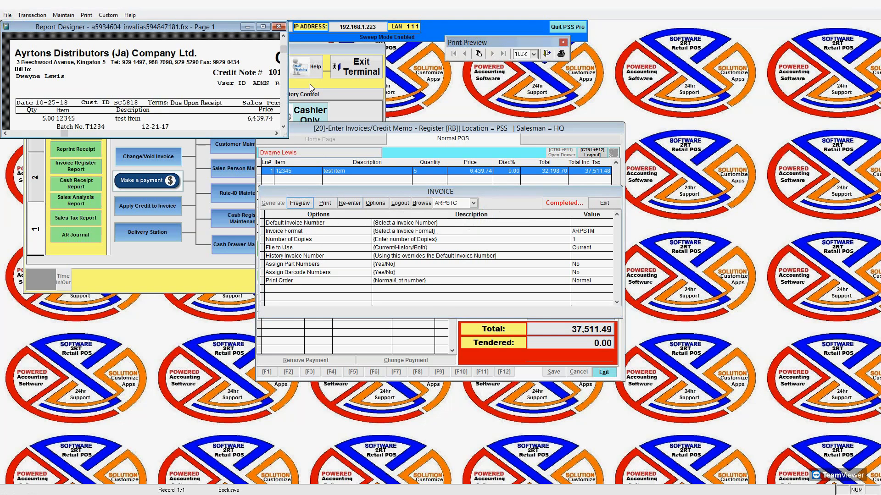
pyautogui.click(263, 26)
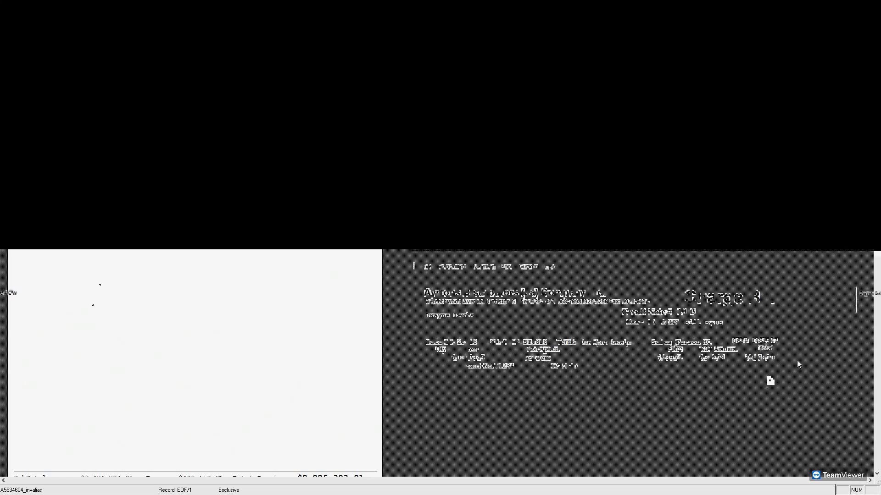
pyautogui.click(532, 82)
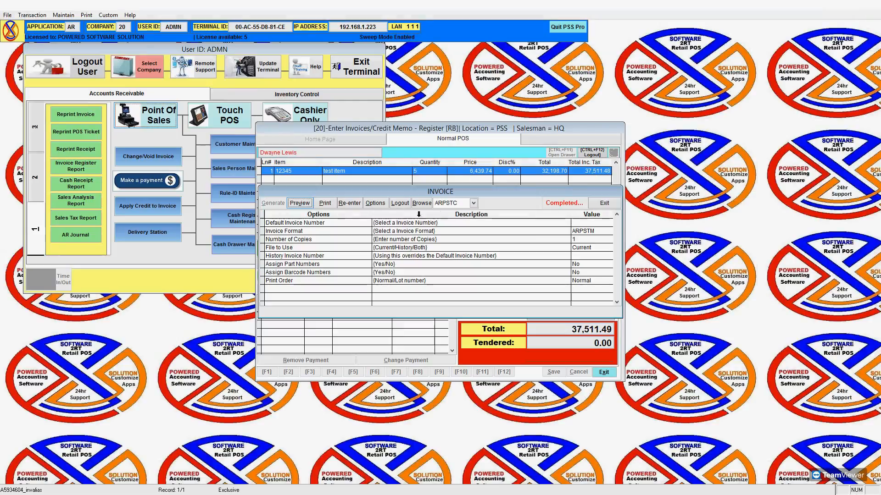
pyautogui.click(376, 205)
pyautogui.click(383, 276)
# Load arptck.FRX and preview it, which fails on the missing SRVCHARGE variable.
pyautogui.click(407, 275)
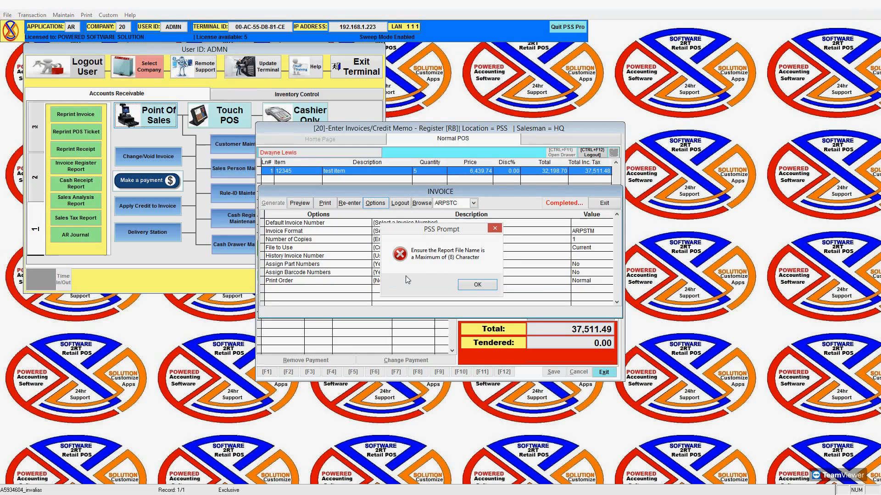
pyautogui.click(472, 284)
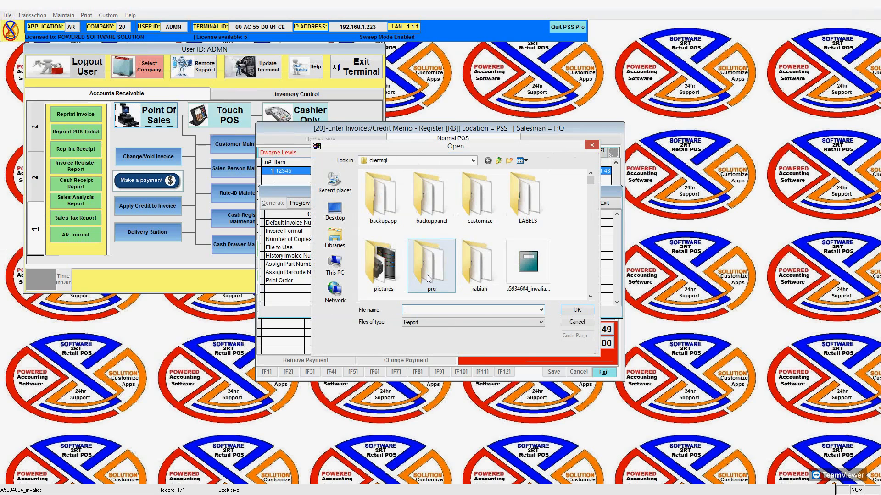
pyautogui.write('arptck')
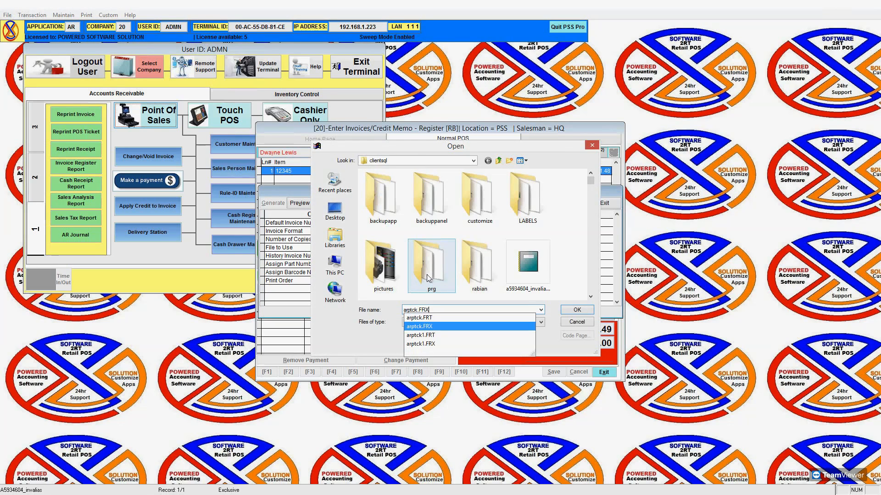
pyautogui.press('Return')
pyautogui.click(476, 288)
pyautogui.click(303, 205)
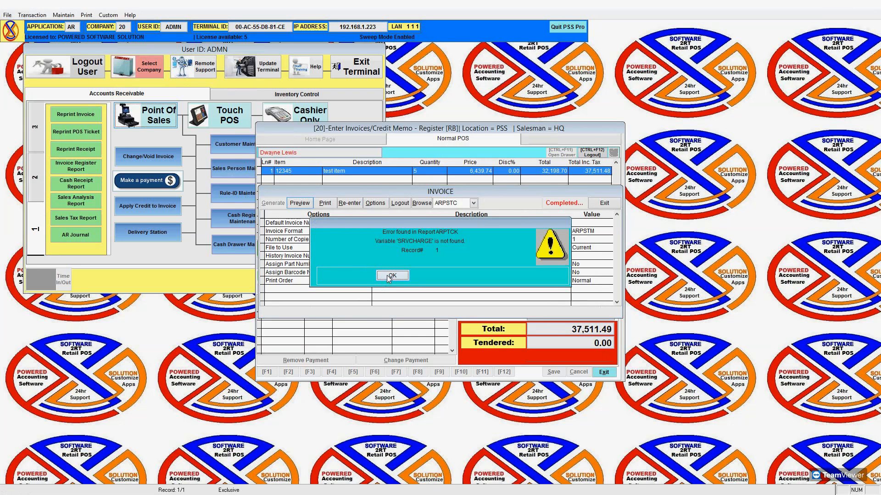
pyautogui.click(391, 275)
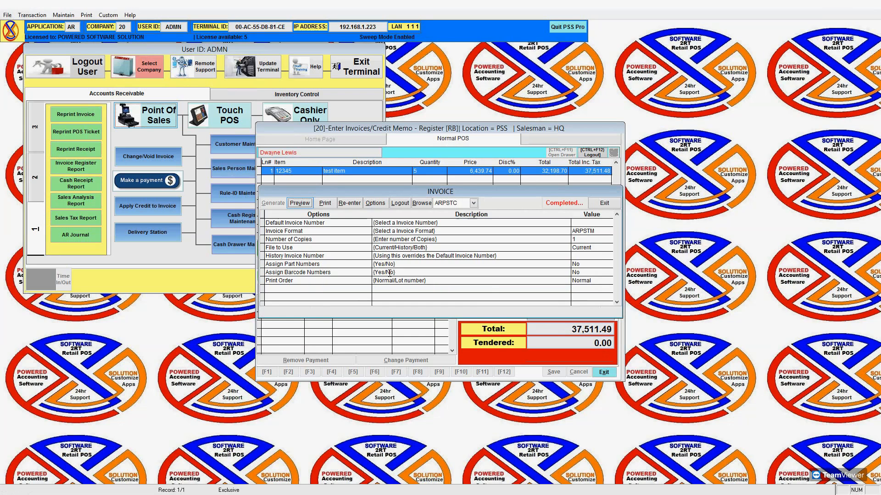
pyautogui.click(379, 207)
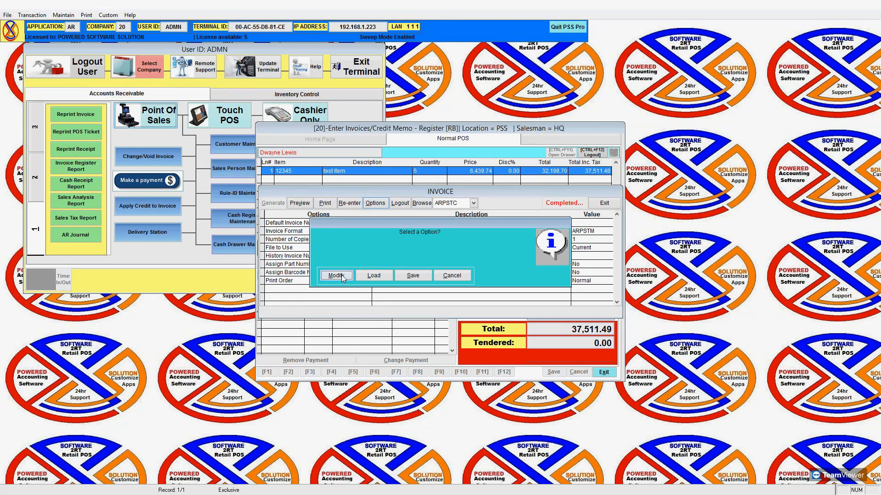
# Open the arptck layout full-screen and inspect the srvcharge and tipcharge field print conditions.
pyautogui.press('Return')
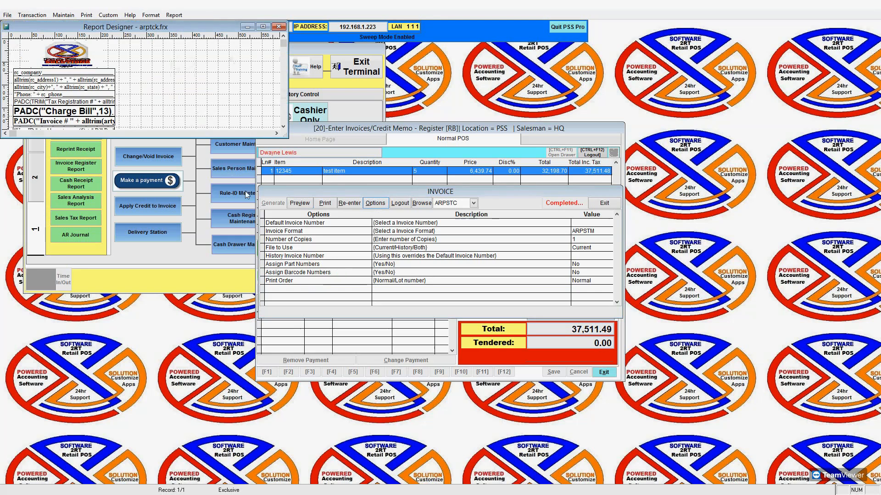
pyautogui.click(263, 27)
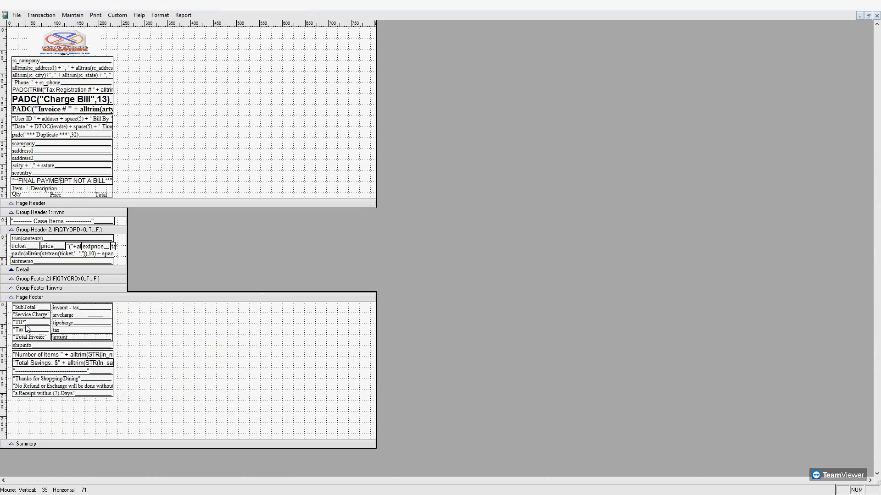
pyautogui.moveTo(123, 315); pyautogui.dragTo(16, 325)
pyautogui.click(142, 315)
pyautogui.doubleClick(99, 317)
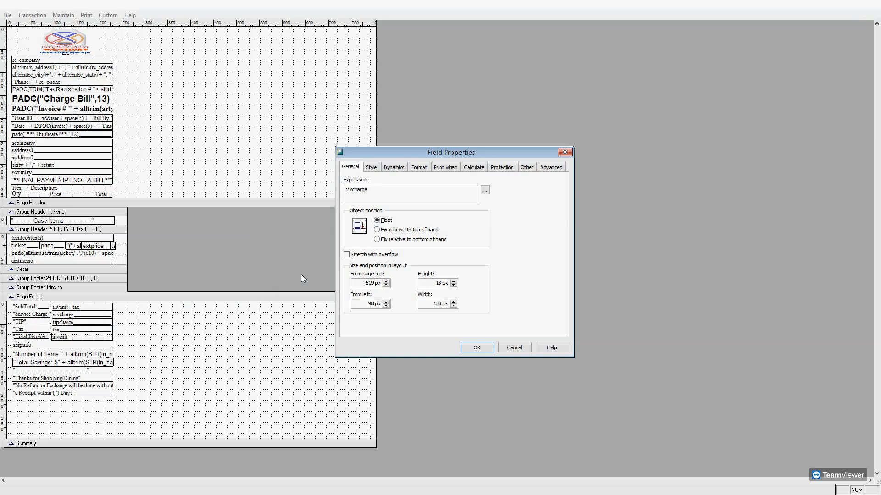
pyautogui.write('s')
pyautogui.write("'")
pyautogui.click(445, 167)
pyautogui.click(477, 348)
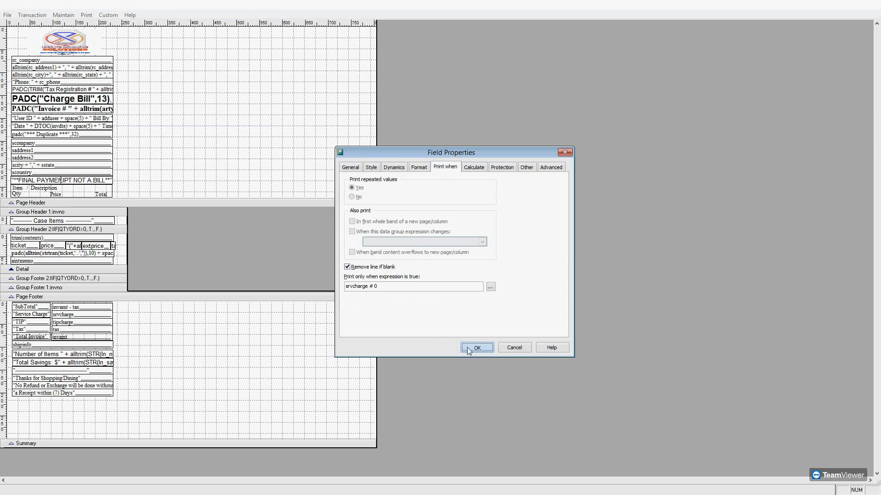
pyautogui.doubleClick(104, 321)
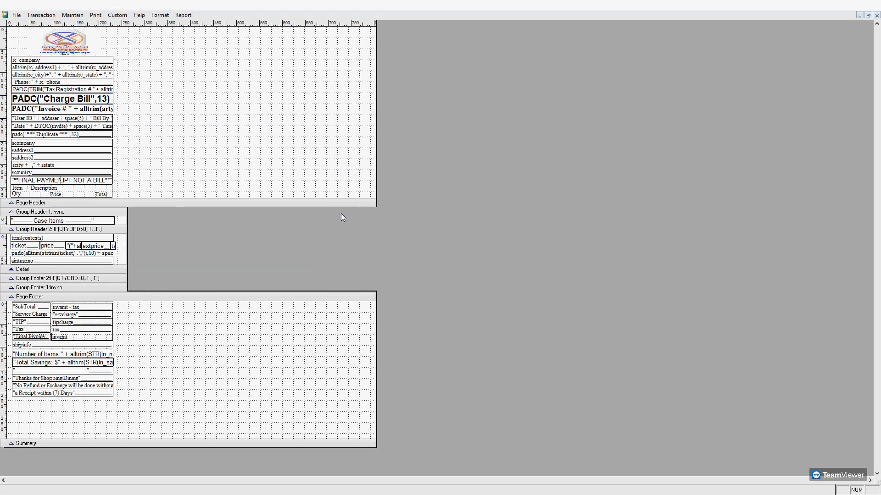
pyautogui.write('"tipcharge')
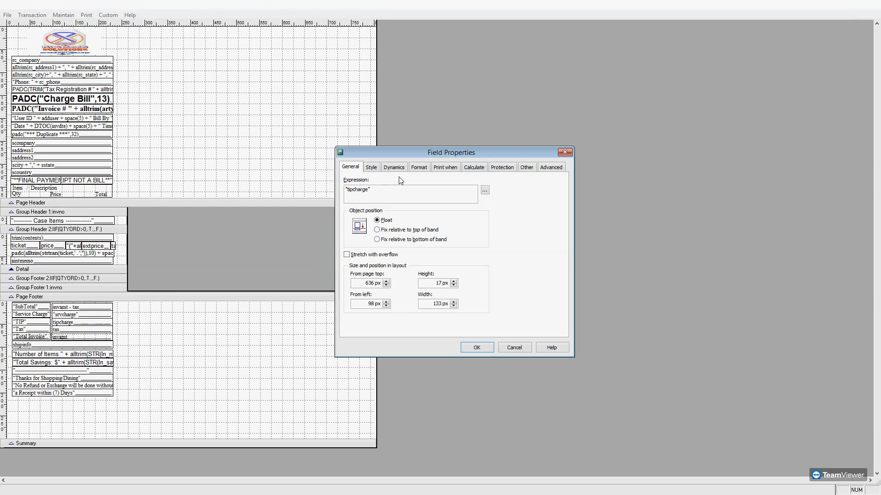
pyautogui.click(445, 167)
pyautogui.moveTo(363, 280); pyautogui.dragTo(350, 284)
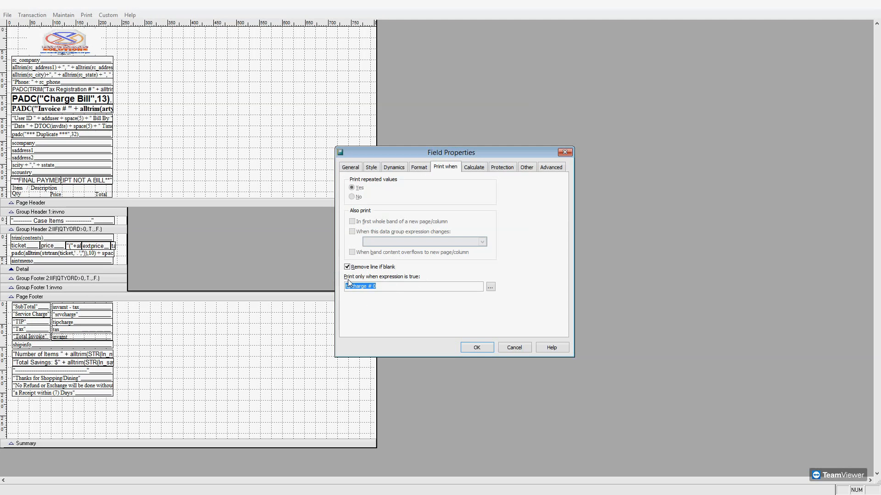
pyautogui.click(513, 349)
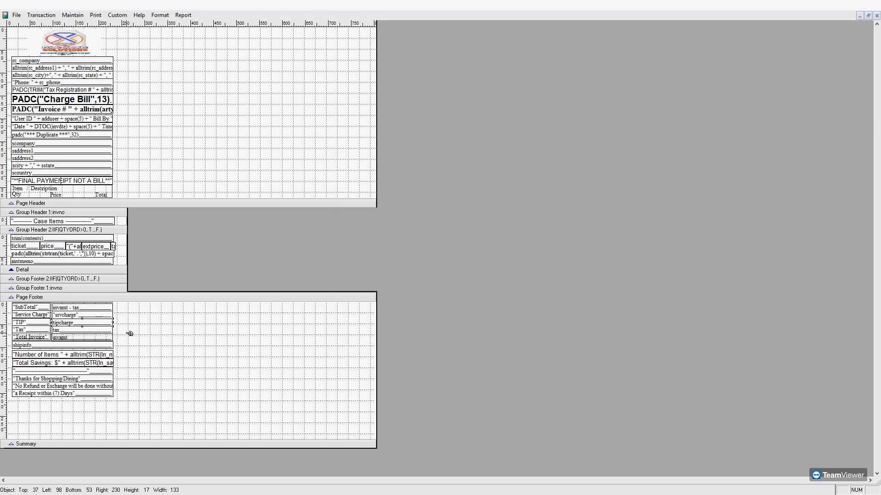
# Delete the Service Charge and TIP footer rows and move the remaining footer lines up.
pyautogui.moveTo(127, 314); pyautogui.dragTo(25, 324)
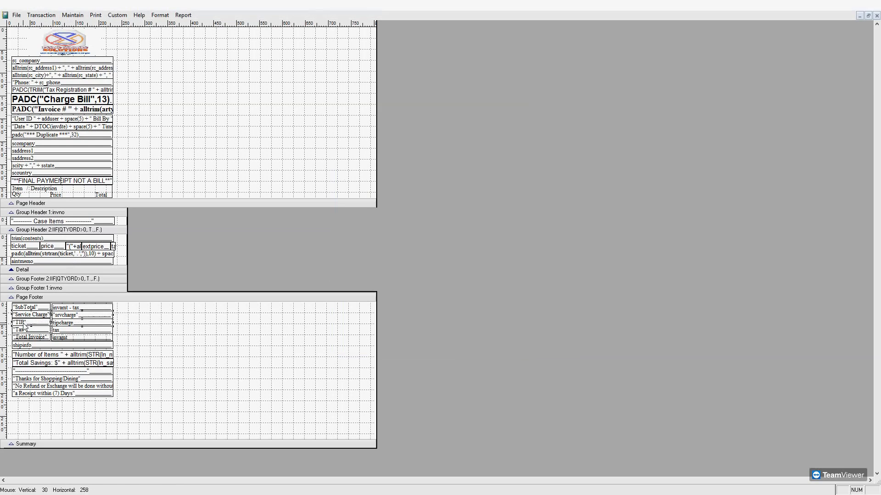
pyautogui.press('Delete')
pyautogui.moveTo(122, 317); pyautogui.dragTo(18, 412)
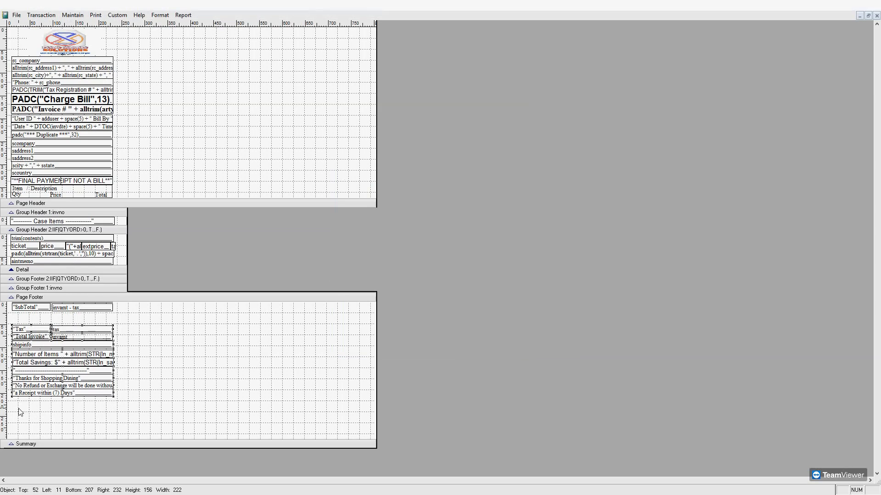
pyautogui.press('Up')
pyautogui.press('Up')
pyautogui.press('Up')
pyautogui.press('Up')
pyautogui.press('Up')
pyautogui.press('Up')
pyautogui.press('Up')
pyautogui.press('Up')
pyautogui.press('Up')
pyautogui.press('Up')
pyautogui.press('Up')
pyautogui.press('Up')
pyautogui.press('Up')
pyautogui.press('Up')
pyautogui.press('Up')
pyautogui.press('Up')
pyautogui.press('Up')
pyautogui.press('Up')
pyautogui.press('Up')
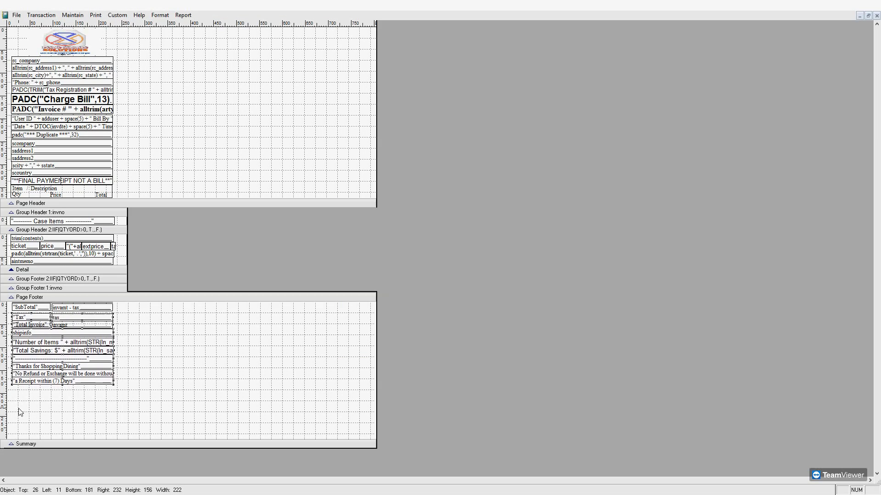
pyautogui.press('Up')
pyautogui.press('Up')
pyautogui.press('Up')
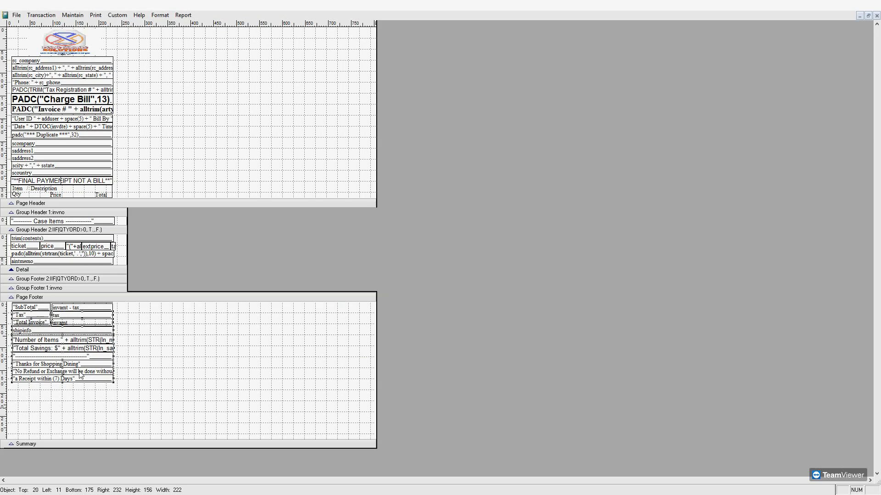
pyautogui.hotkey('ctrl', 'w')
pyautogui.click(370, 203)
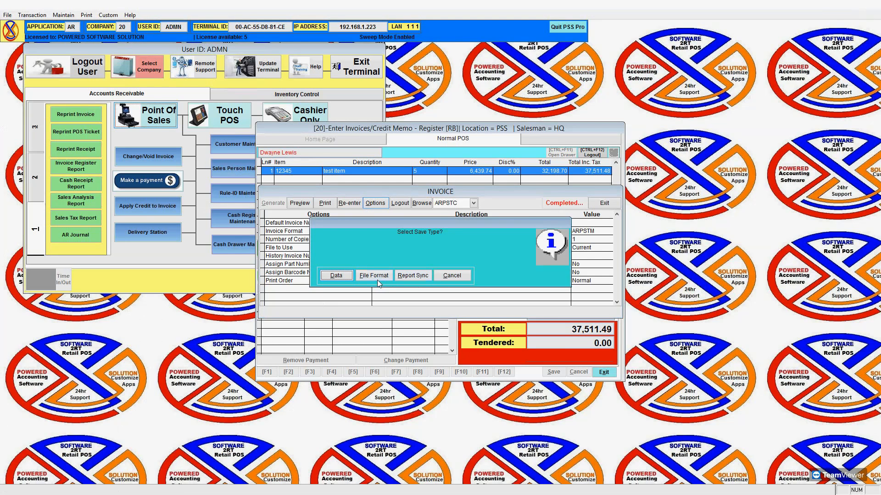
# Save the receipt layout as report file DWAYNE.FRX.
pyautogui.click(378, 277)
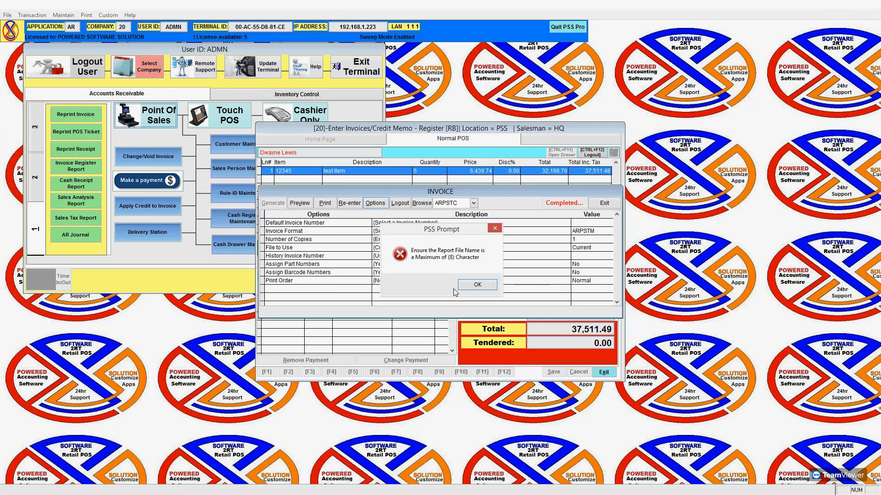
pyautogui.click(477, 285)
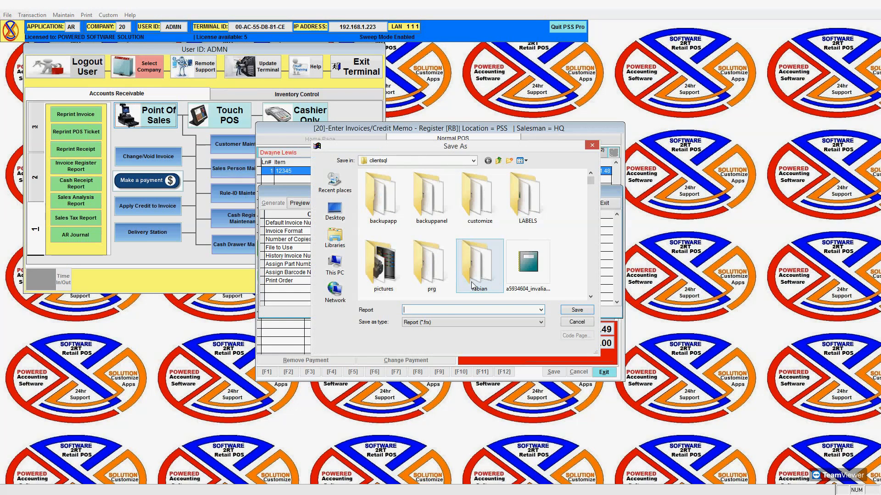
pyautogui.write('dwayne')
pyautogui.press('Return')
pyautogui.click(507, 285)
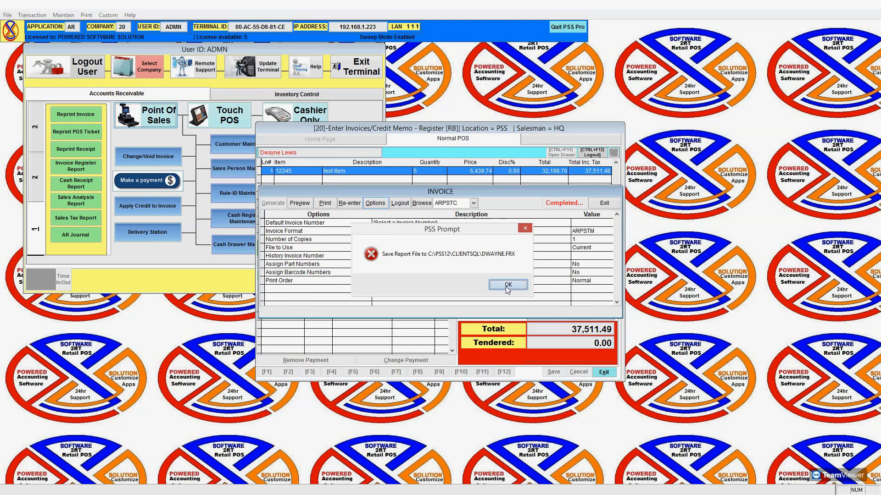
# Reopen the layout, delete the trim(contents) field and shrink the Group Header 2 band.
pyautogui.click(300, 206)
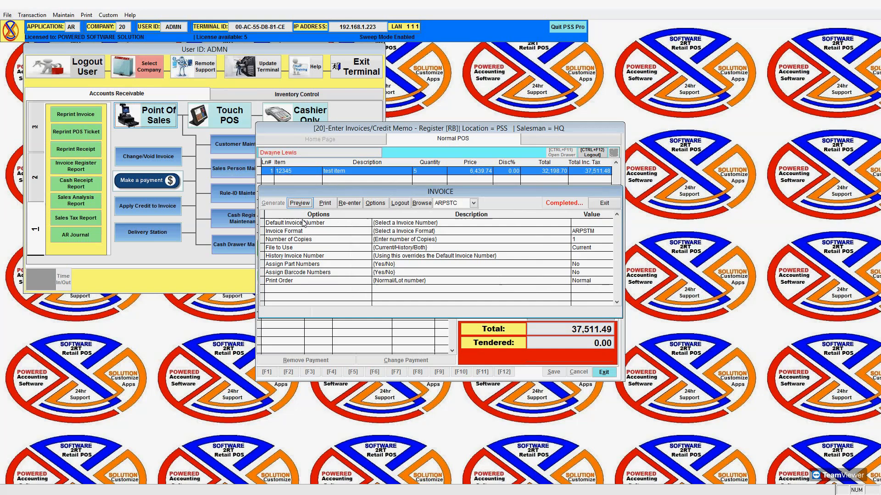
pyautogui.click(390, 278)
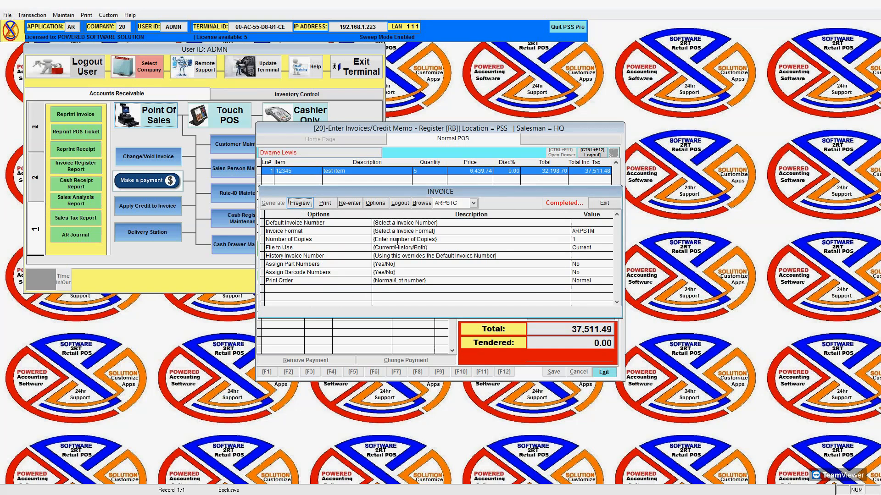
pyautogui.click(377, 205)
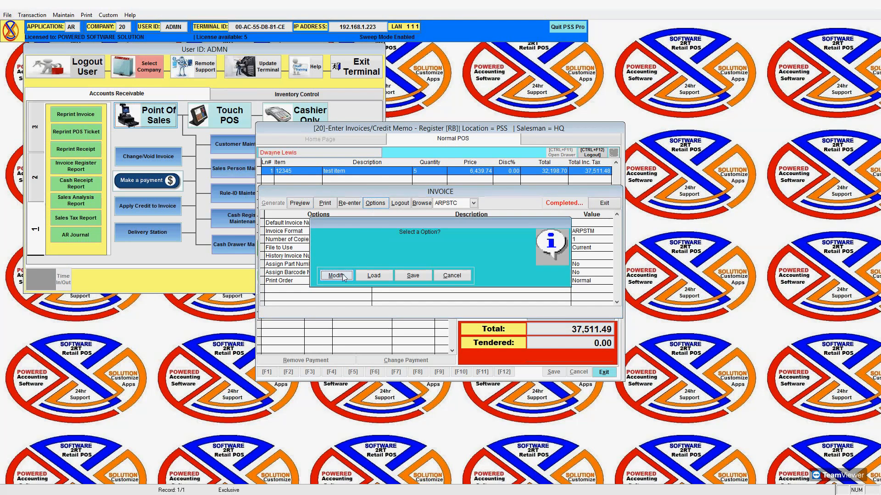
pyautogui.click(341, 275)
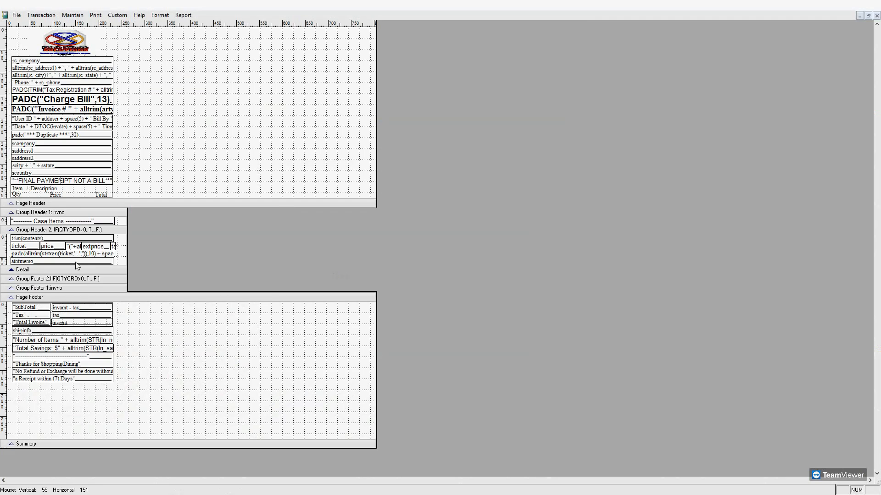
pyautogui.click(65, 240)
pyautogui.press('Delete')
pyautogui.moveTo(121, 238); pyautogui.dragTo(25, 265)
pyautogui.press('Up')
pyautogui.press('Up')
pyautogui.press('Up')
pyautogui.press('Up')
pyautogui.press('Up')
pyautogui.press('Up')
pyautogui.press('Up')
pyautogui.press('Up')
pyautogui.press('Up')
pyautogui.press('Up')
pyautogui.press('Up')
pyautogui.press('Up')
pyautogui.press('Up')
pyautogui.press('Up')
pyautogui.press('Up')
pyautogui.press('Up')
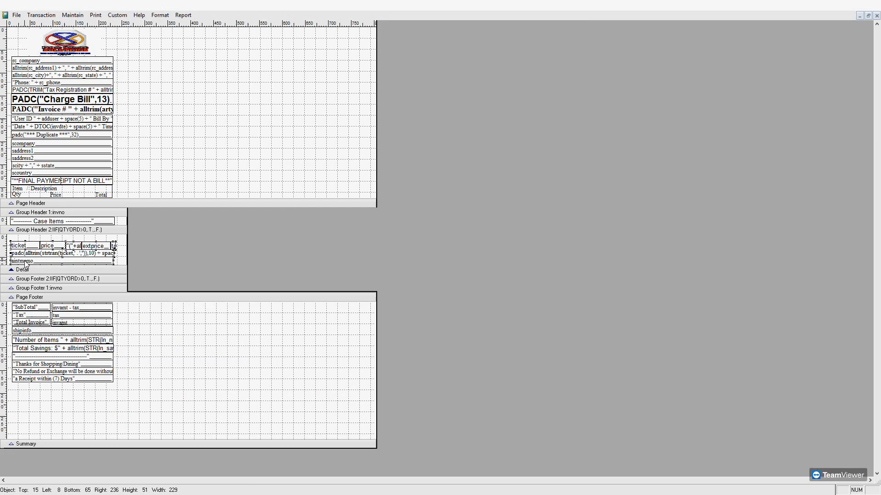
pyautogui.press('Down')
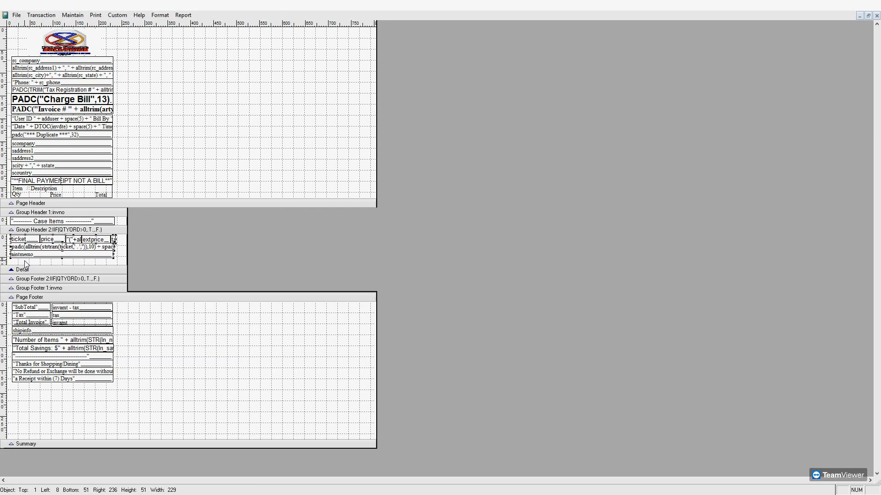
pyautogui.moveTo(44, 275); pyautogui.dragTo(46, 252)
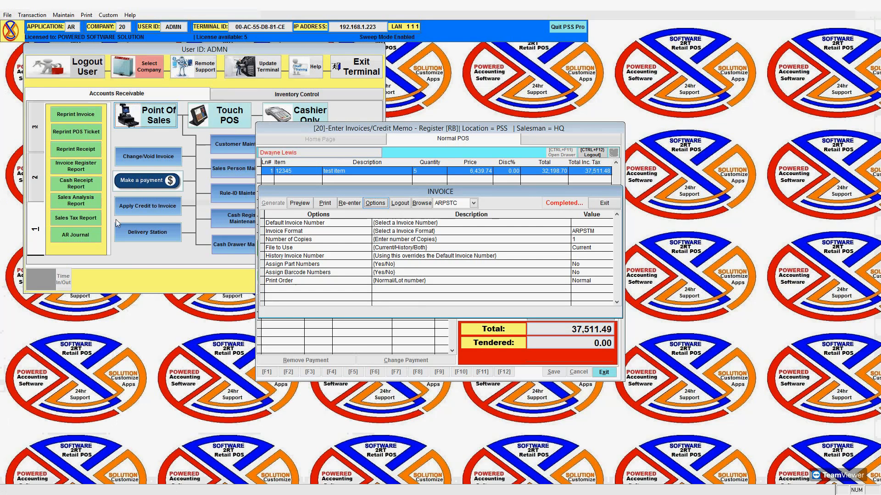
# Preview invoice 1013's duplicate Charge Bill receipt full-screen, log back in with the access code, then close it.
pyautogui.click(308, 206)
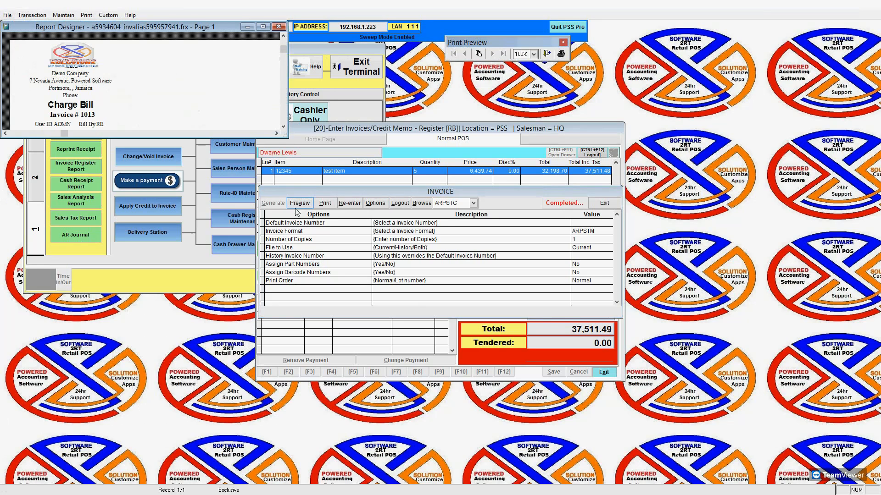
pyautogui.click(263, 27)
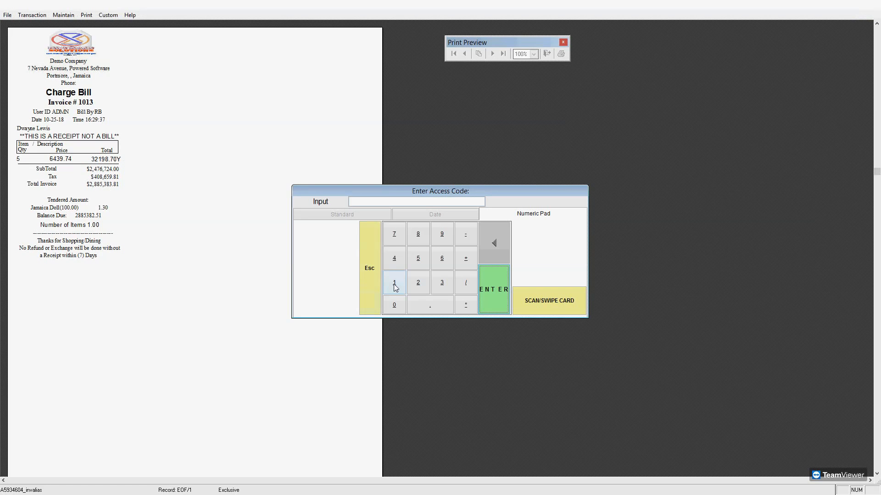
pyautogui.click(495, 290)
pyautogui.click(500, 285)
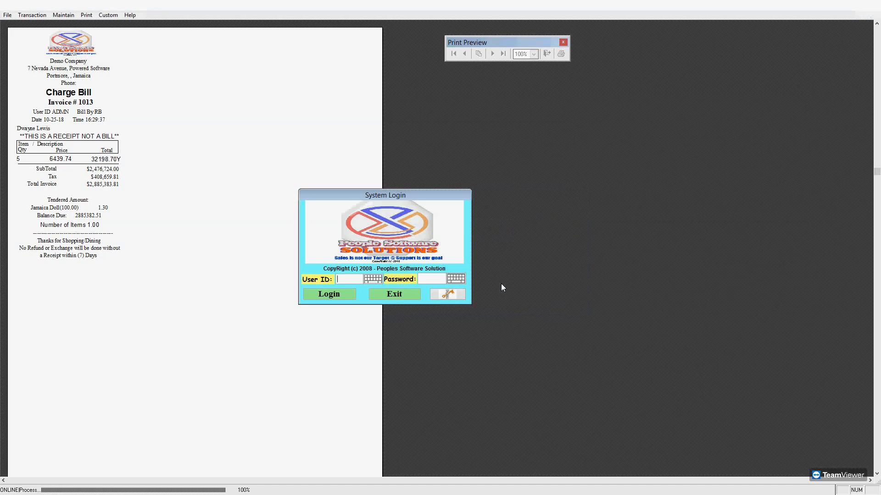
pyautogui.write('******')
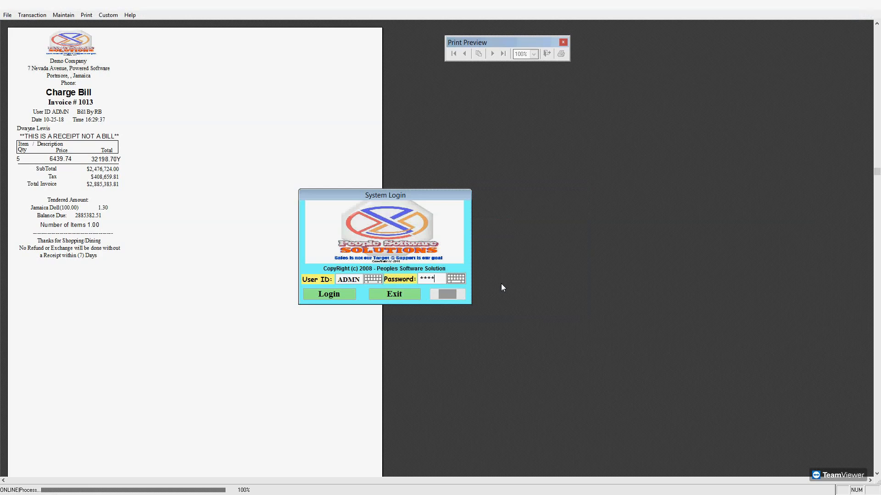
pyautogui.write('*')
pyautogui.press('Return')
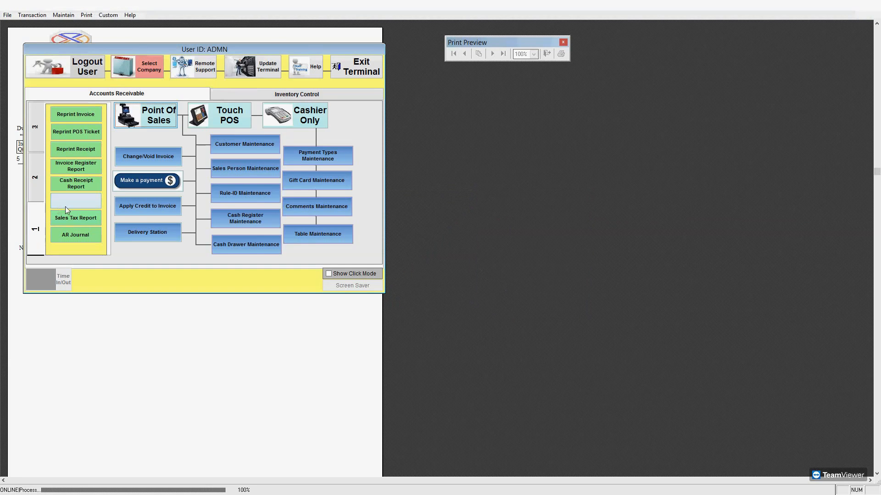
pyautogui.click(325, 319)
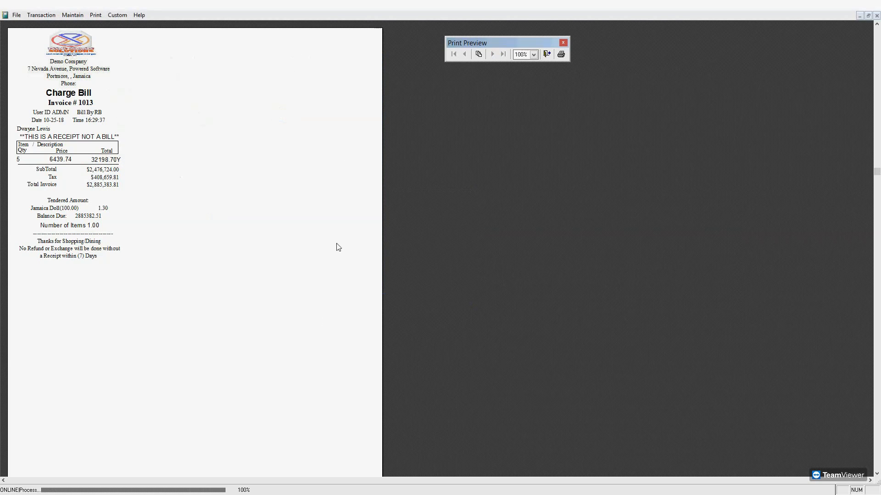
pyautogui.click(546, 54)
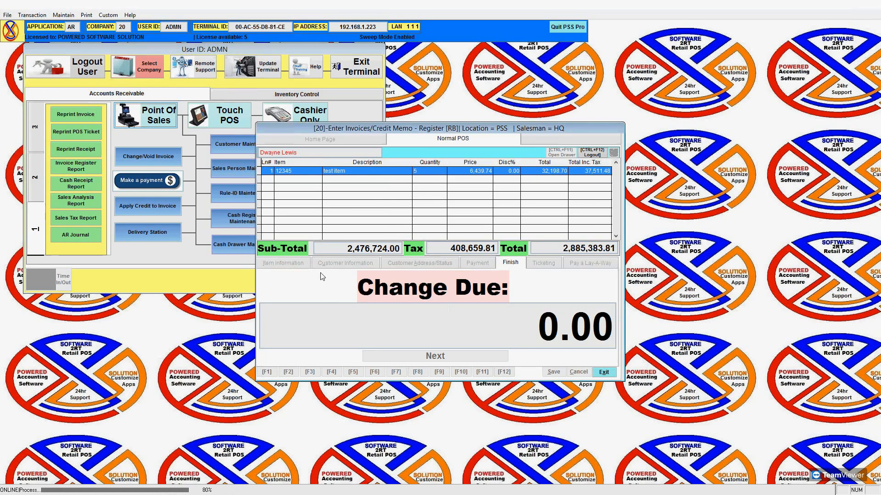
# Set the Administrator user's LogOff if Idle Rate to 0 and save it.
pyautogui.click(8, 16)
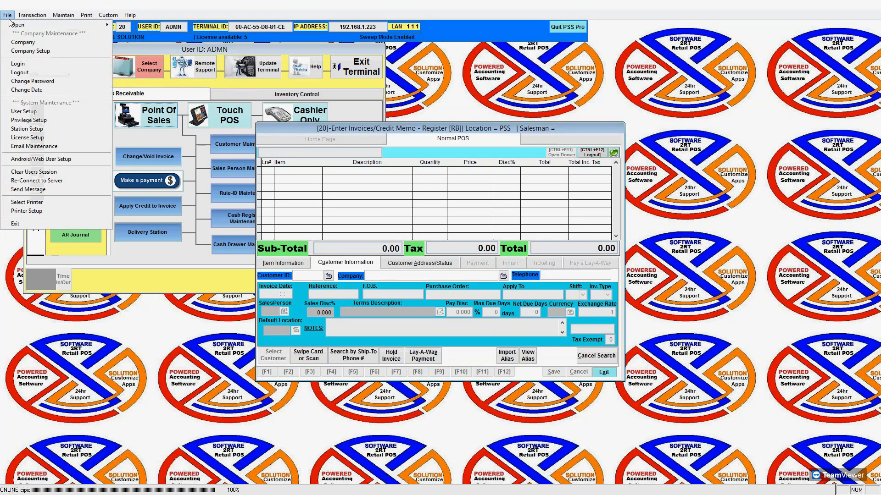
pyautogui.click(32, 110)
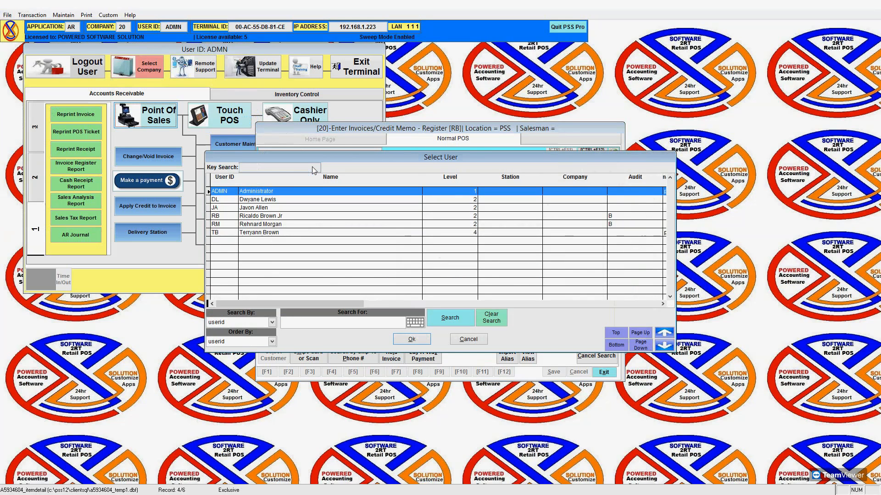
pyautogui.press('Return')
pyautogui.click(365, 277)
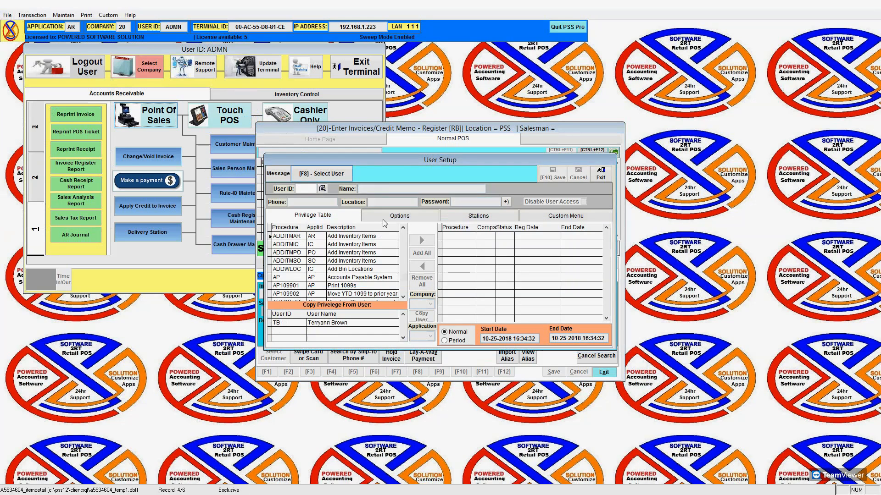
pyautogui.click(397, 268)
pyautogui.write('0')
pyautogui.click(553, 174)
pyautogui.click(388, 278)
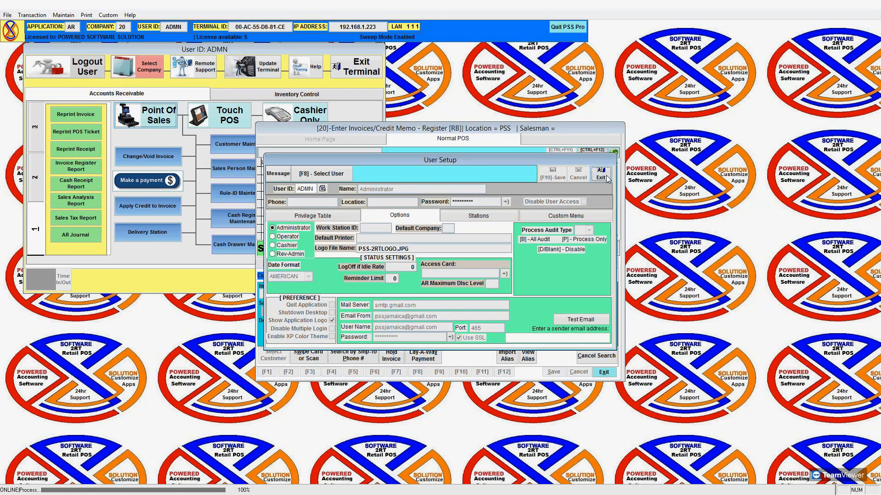
pyautogui.click(600, 174)
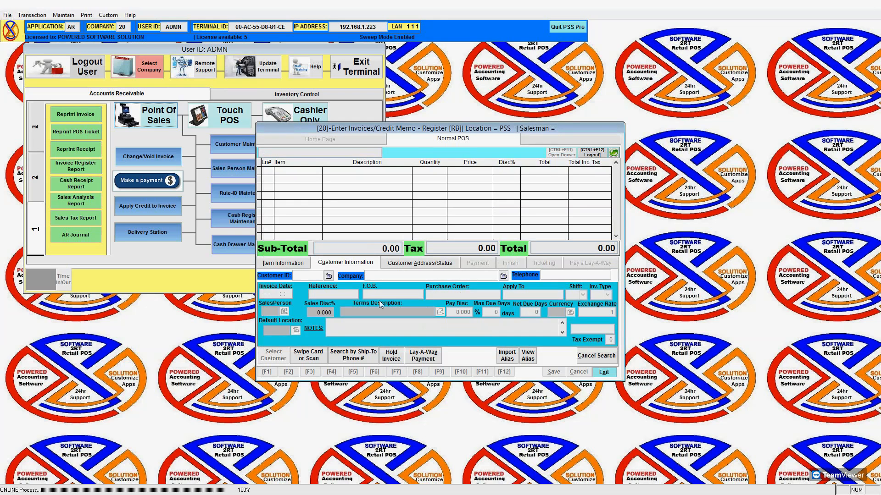
# Start an invoice for customer BC5104 Best CHoice OrgBay.
pyautogui.click(328, 275)
pyautogui.click(314, 235)
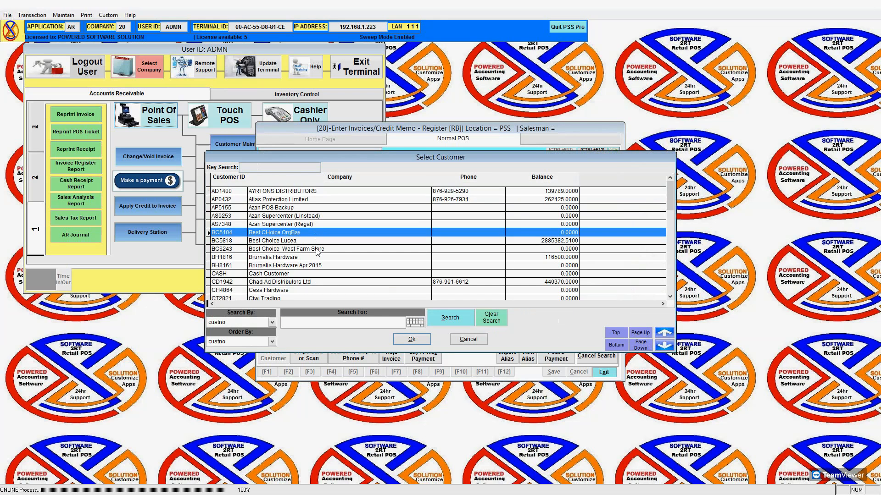
pyautogui.click(412, 339)
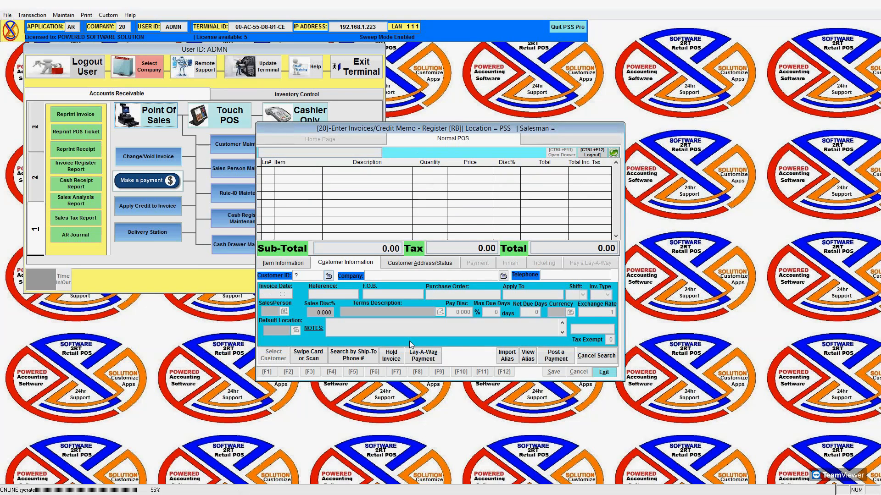
# Replace the invoice customer with BC5818 Best Choice Lucea and begin a lay-away payment.
pyautogui.click(278, 355)
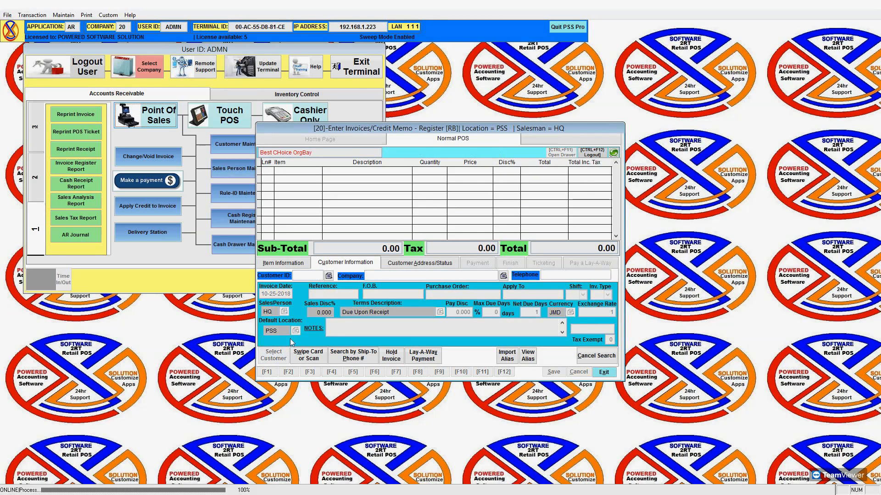
pyautogui.click(328, 276)
pyautogui.click(445, 246)
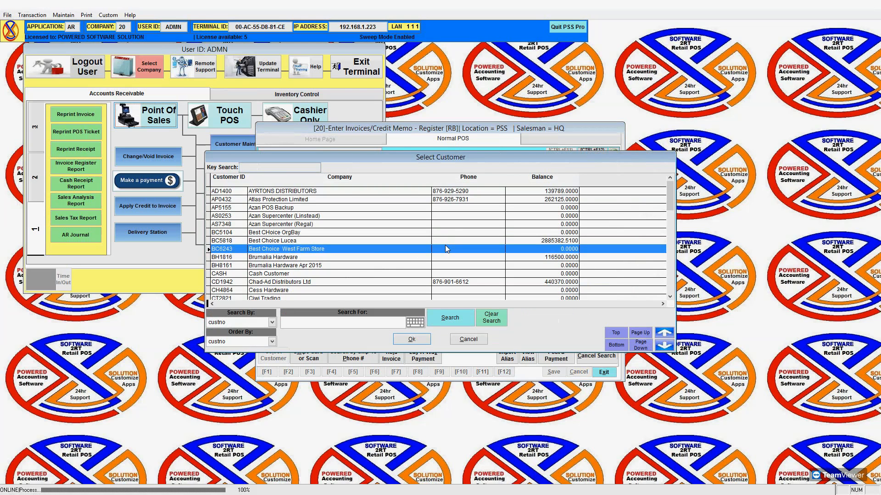
pyautogui.click(447, 243)
pyautogui.click(415, 339)
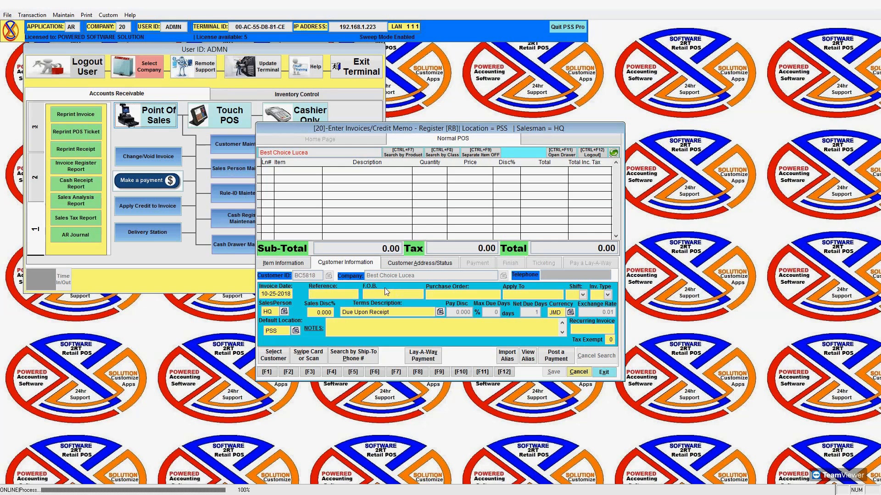
pyautogui.click(424, 357)
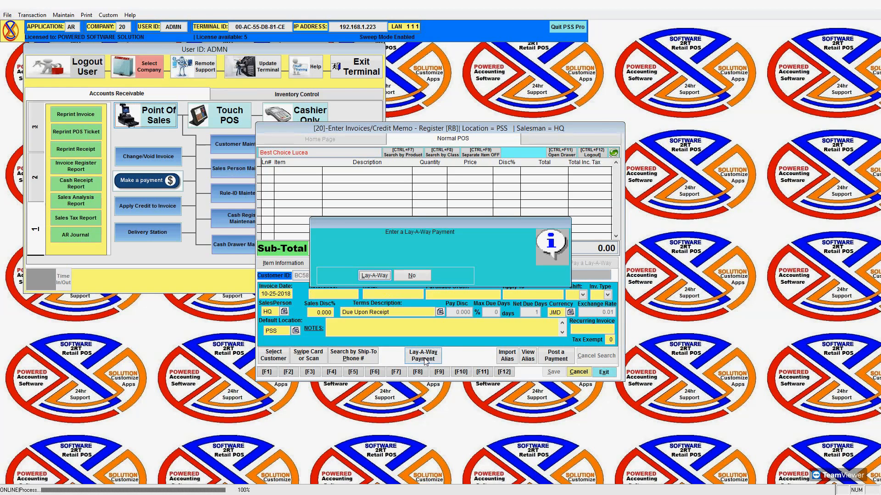
# Load lay-away ticket 1013 for payment and browse the payment types, leaving the type unchanged.
pyautogui.click(380, 277)
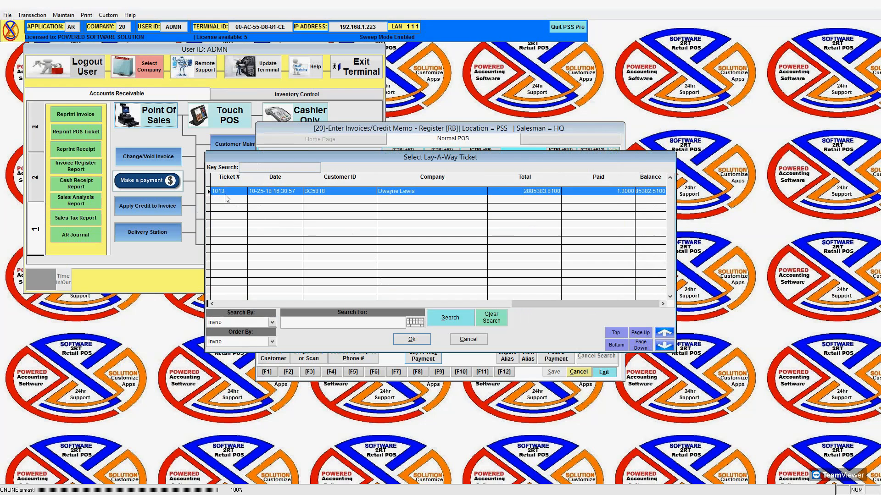
pyautogui.click(410, 339)
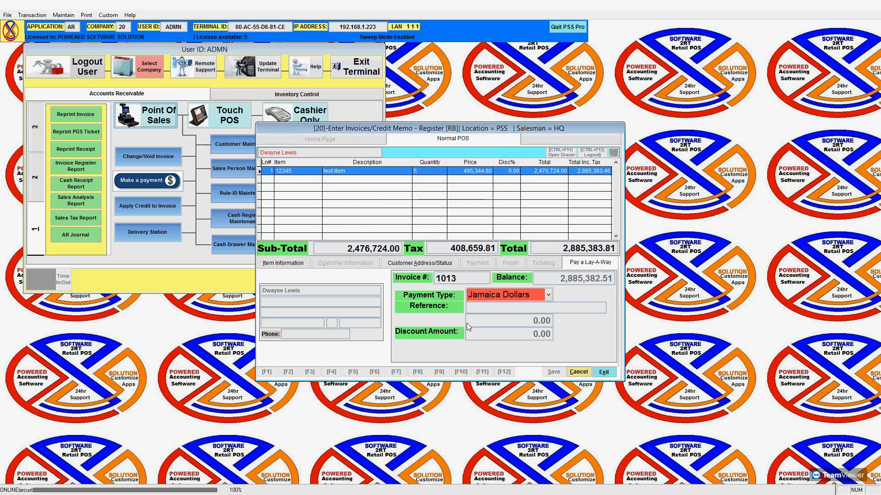
pyautogui.click(549, 294)
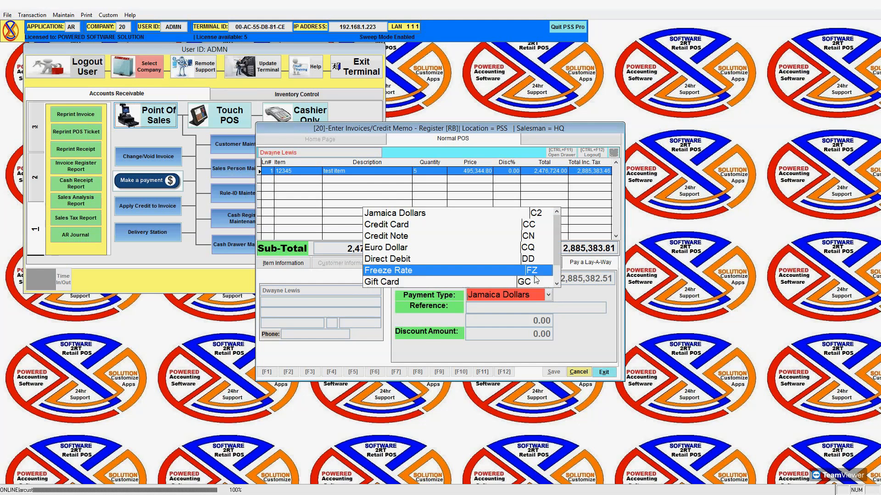
pyautogui.click(557, 278)
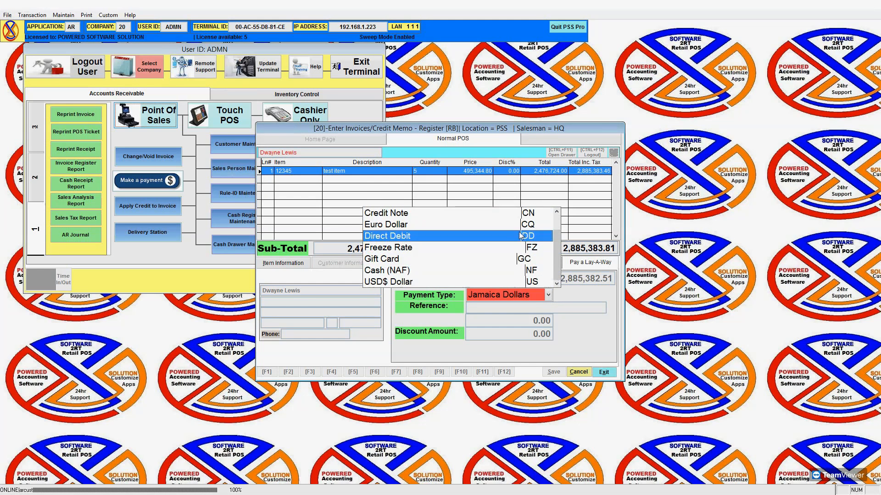
pyautogui.scroll(2, 539, 215)
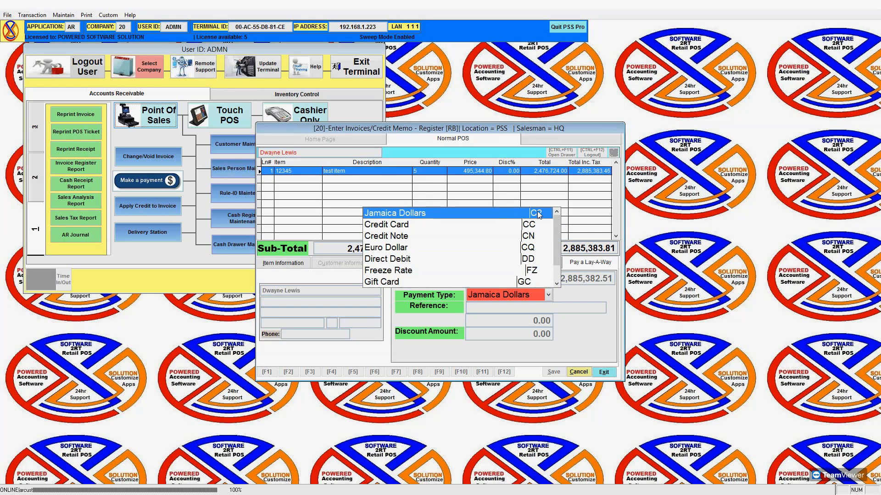
pyautogui.click(539, 215)
pyautogui.press('Return')
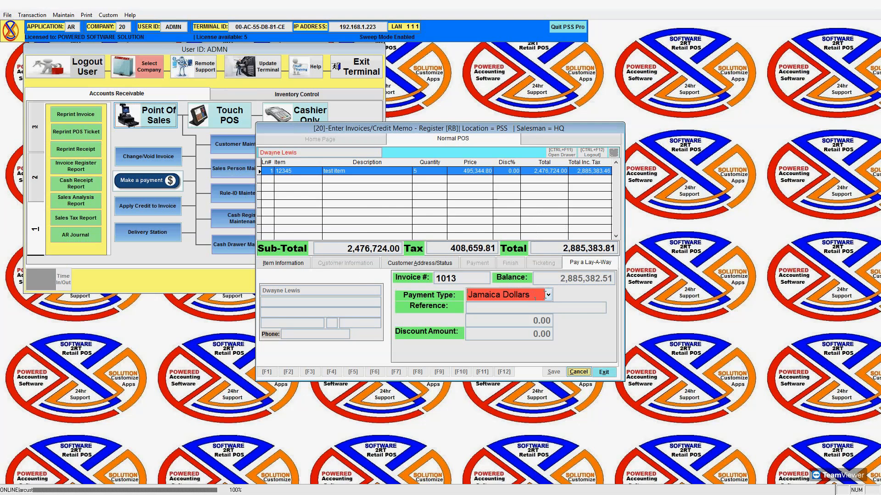
# Set the payment type to Cash (NAF), enter 500.00 and tender it.
pyautogui.click(549, 296)
pyautogui.click(557, 285)
pyautogui.click(557, 285)
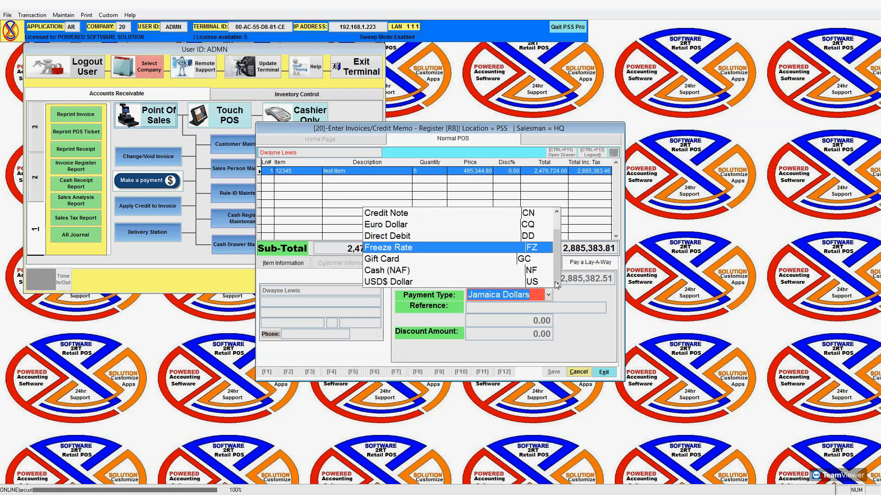
pyautogui.click(526, 274)
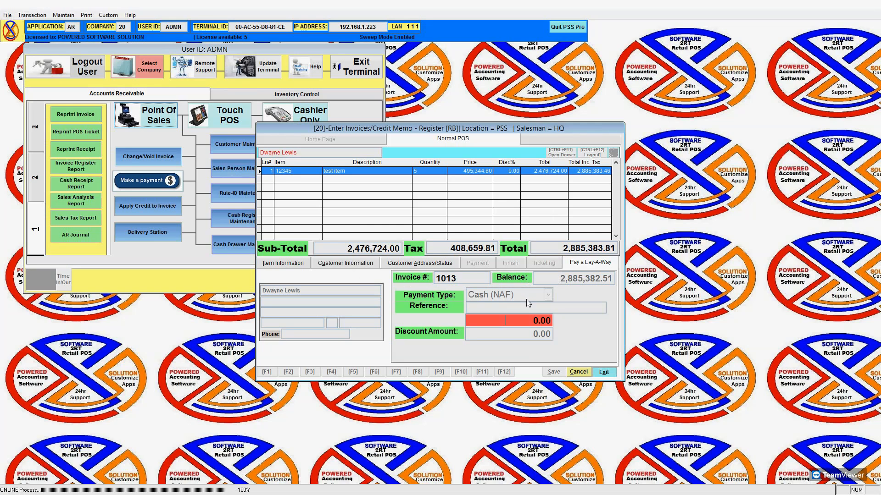
pyautogui.write('500')
pyautogui.press('Return')
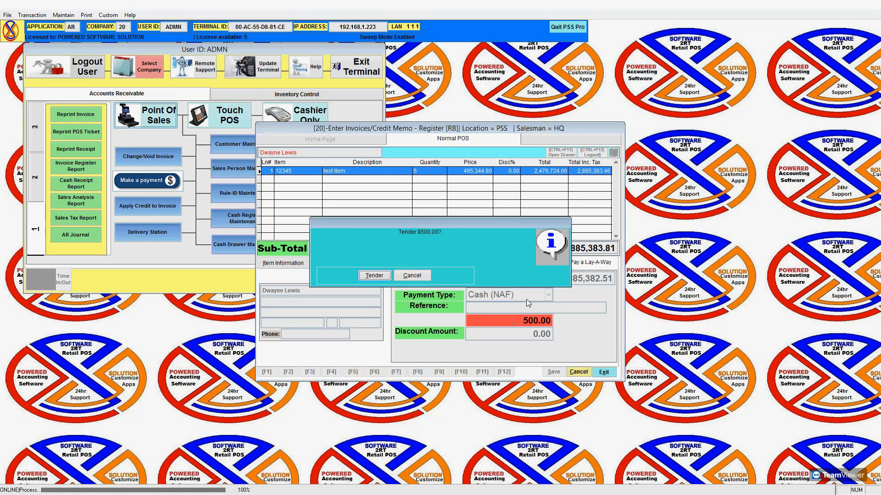
pyautogui.press('Return')
pyautogui.press('Return')
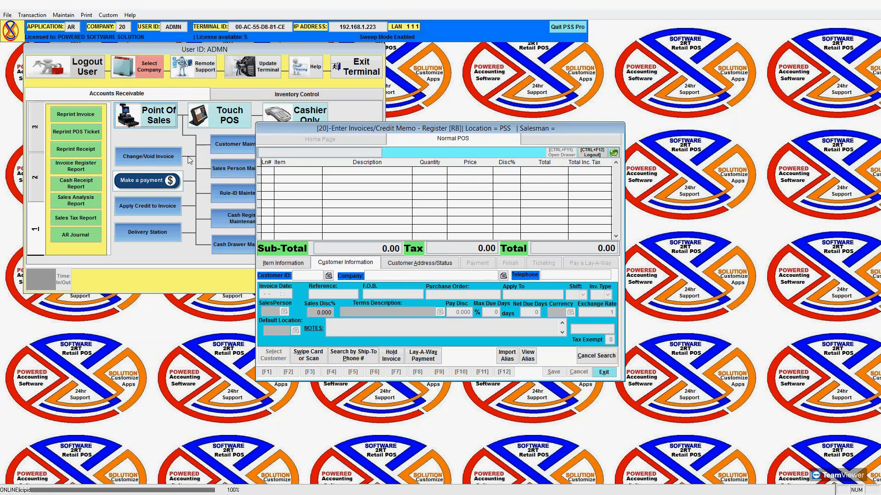
# Move the register aside, open the Change/Void Invoice form and search the invoice list for 1013.
pyautogui.moveTo(289, 133); pyautogui.dragTo(489, 159)
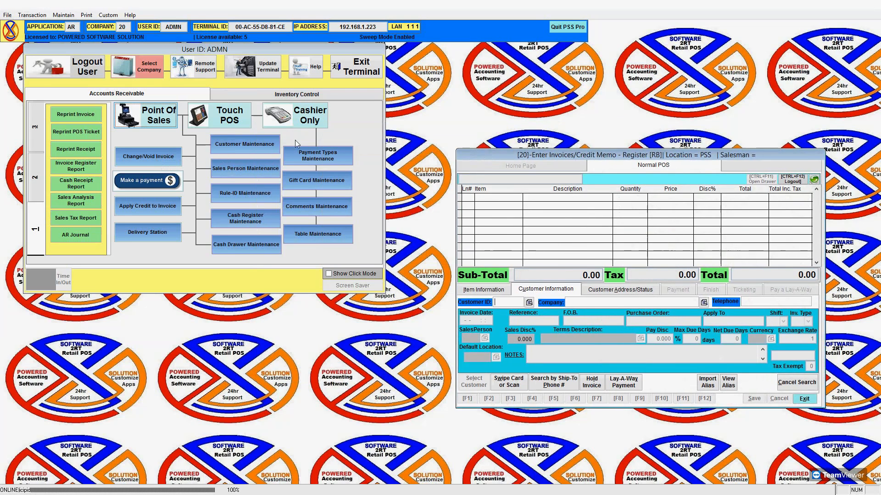
pyautogui.click(151, 158)
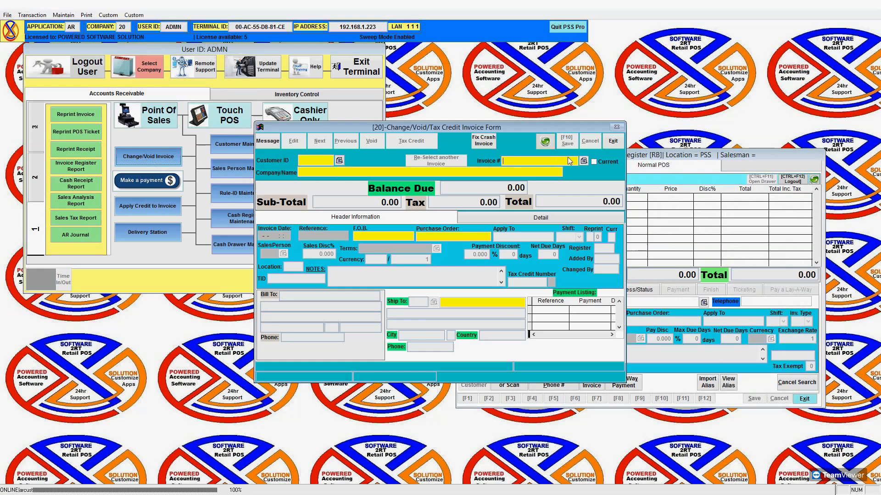
pyautogui.click(583, 160)
pyautogui.scroll(-10, 434, 217)
pyautogui.write('10')
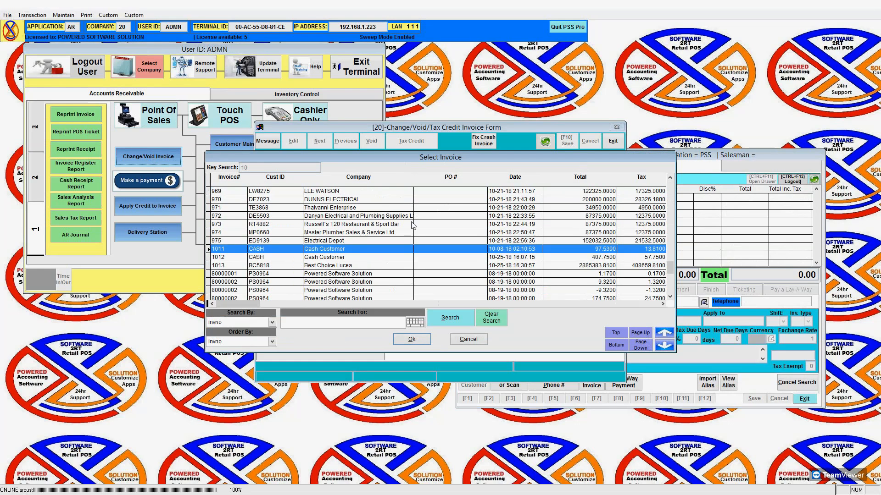
pyautogui.write('13')
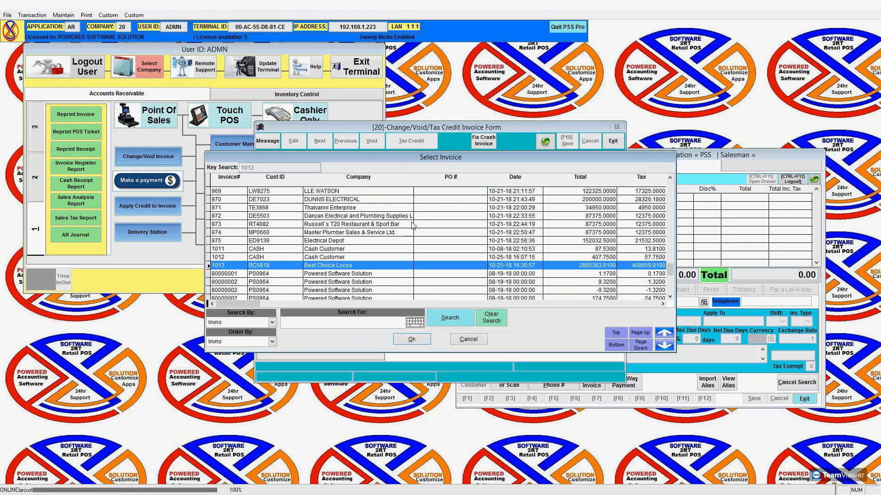
# Scroll the invoice list across to show the balance, contact and lay-away columns.
pyautogui.click(412, 304)
pyautogui.click(412, 303)
pyautogui.click(412, 304)
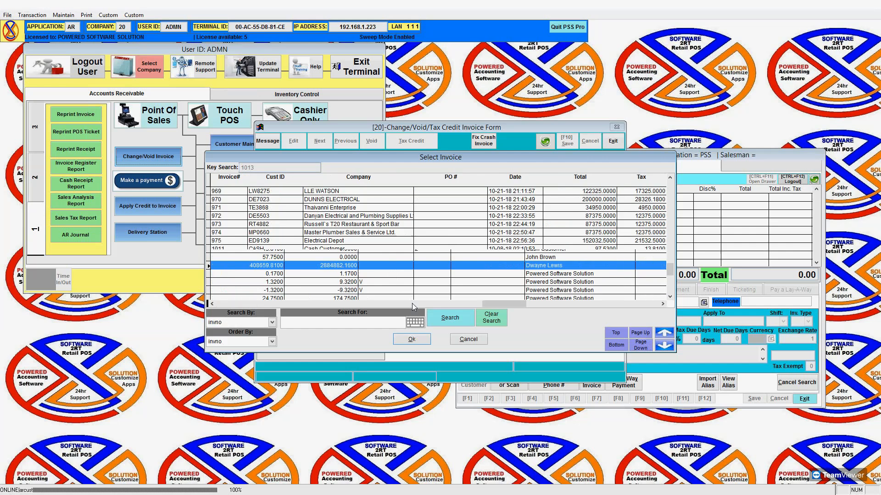
pyautogui.click(663, 303)
pyautogui.click(663, 304)
pyautogui.click(662, 304)
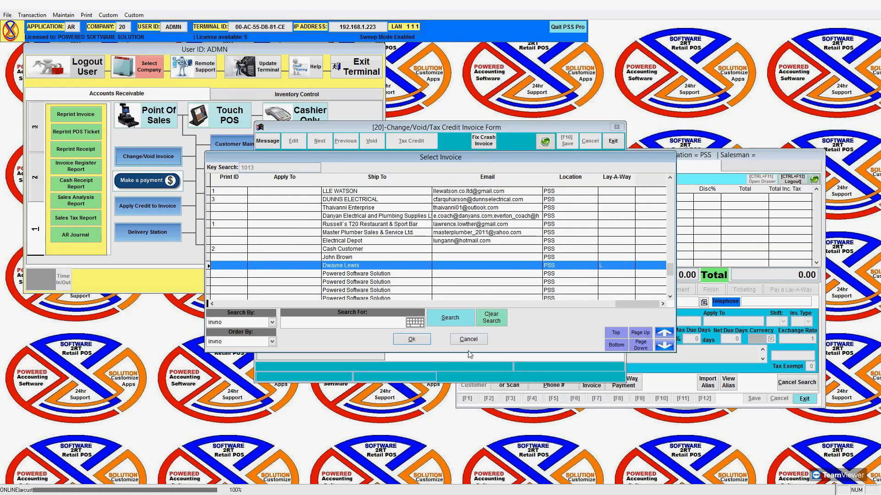
# Select invoice 1013, open it, and decline the no-detail and history-file prompts.
pyautogui.click(615, 258)
pyautogui.click(616, 249)
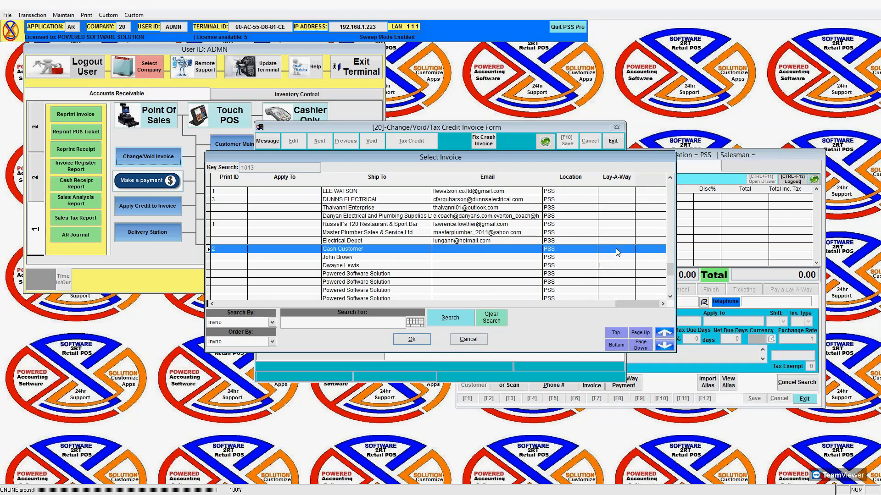
pyautogui.click(617, 242)
pyautogui.click(613, 266)
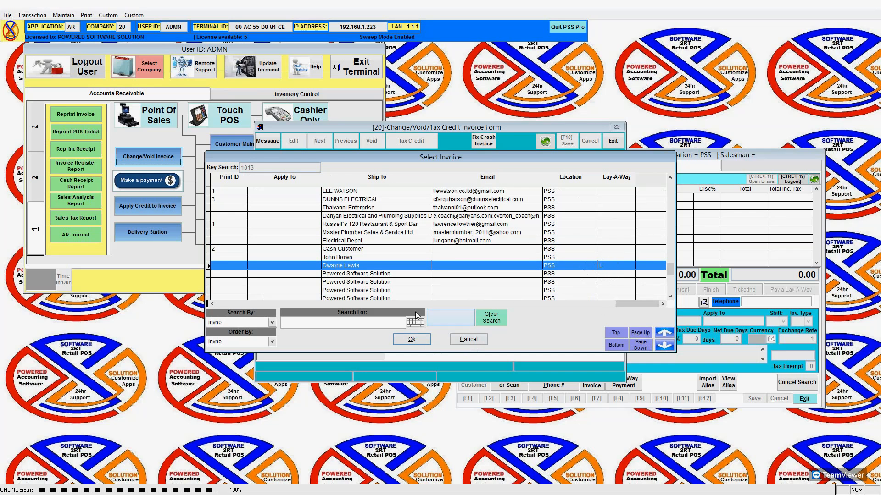
pyautogui.click(412, 339)
pyautogui.click(402, 276)
pyautogui.click(411, 277)
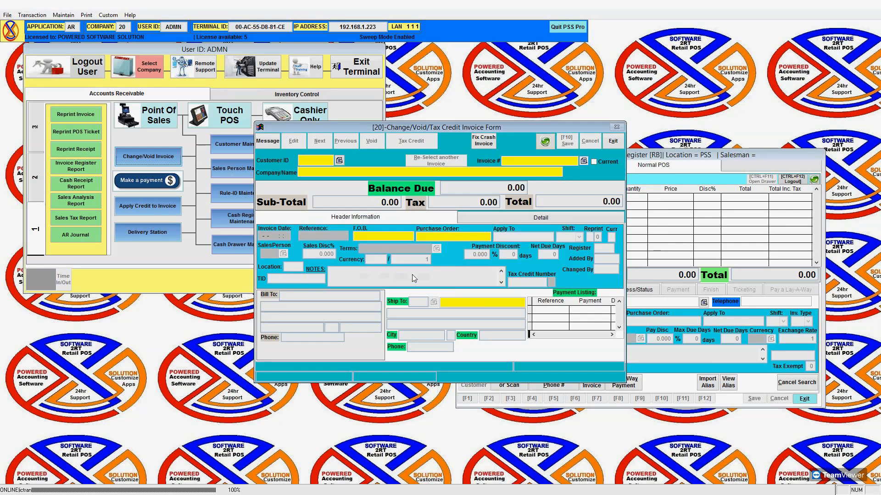
# Load invoice 1013's header, check its 1.30 and 500.00 payments, then bring the register forward.
pyautogui.click(405, 275)
pyautogui.click(404, 276)
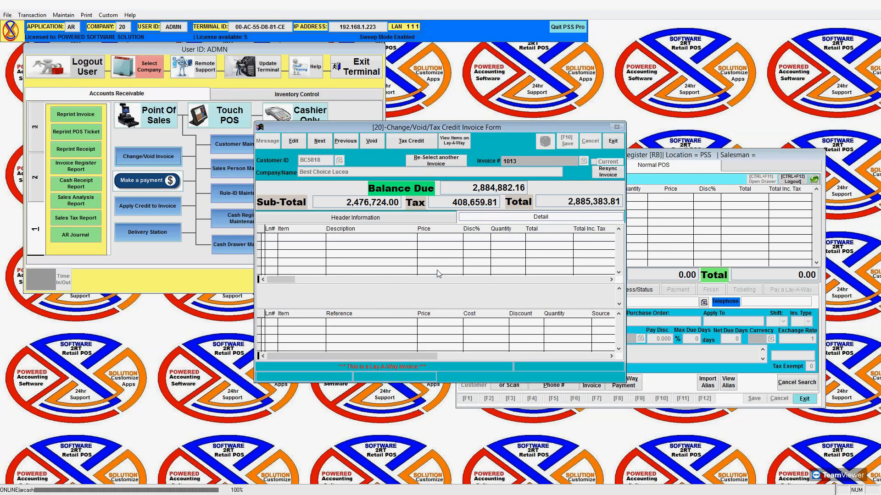
pyautogui.click(365, 217)
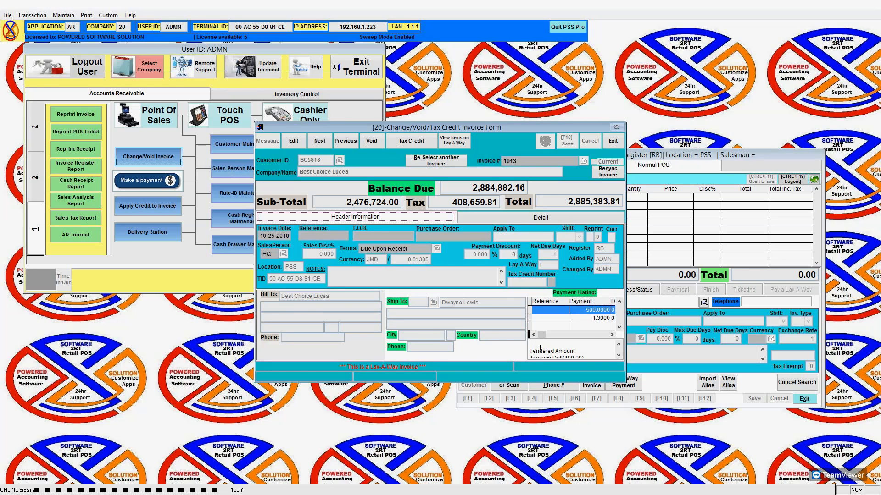
pyautogui.click(601, 323)
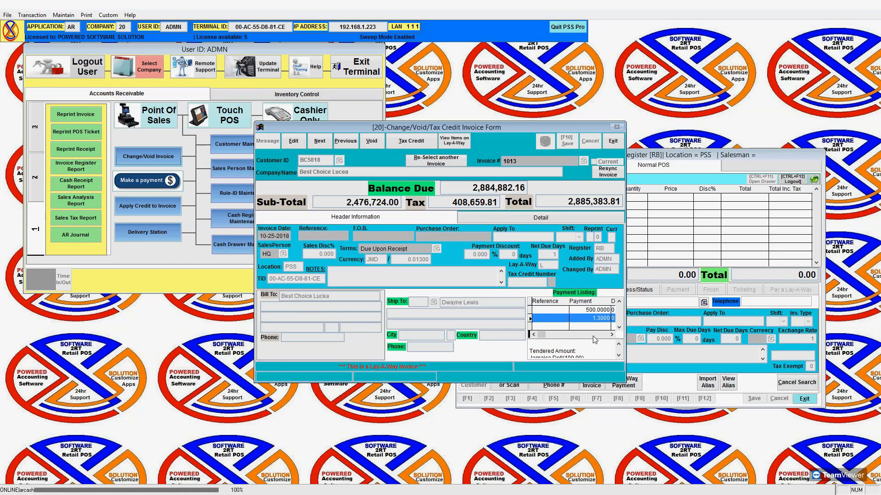
pyautogui.click(591, 310)
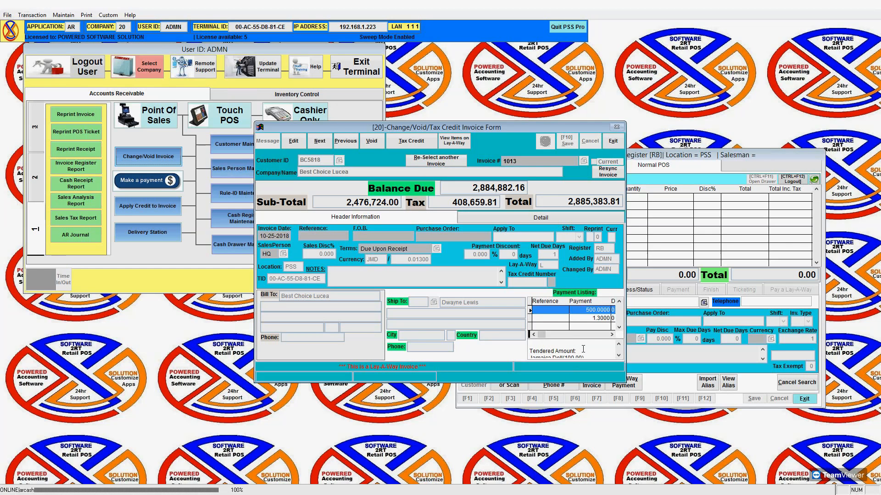
pyautogui.click(734, 239)
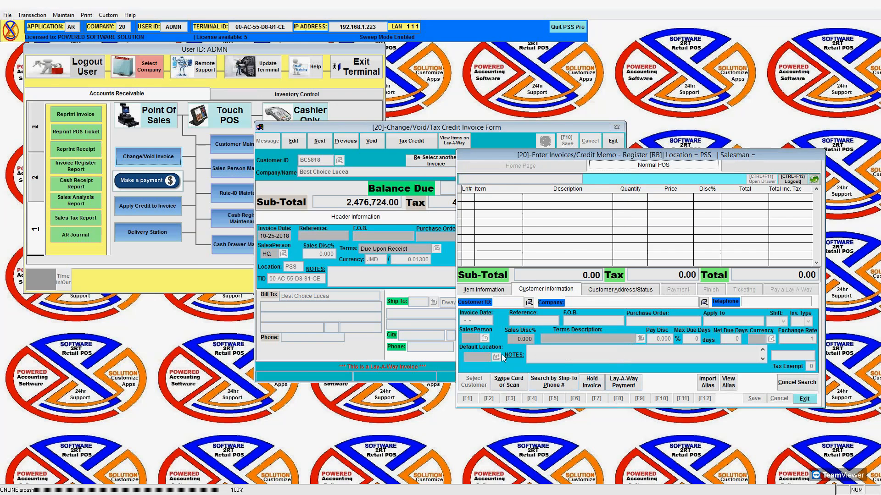
# Select customer BC5818 Best Choice Lucea and load lay-away ticket 1013 for payment.
pyautogui.click(528, 303)
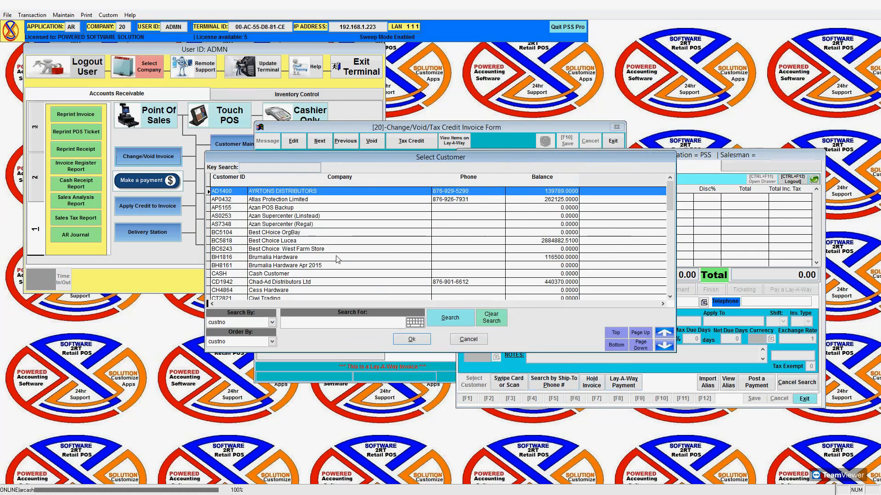
pyautogui.click(347, 241)
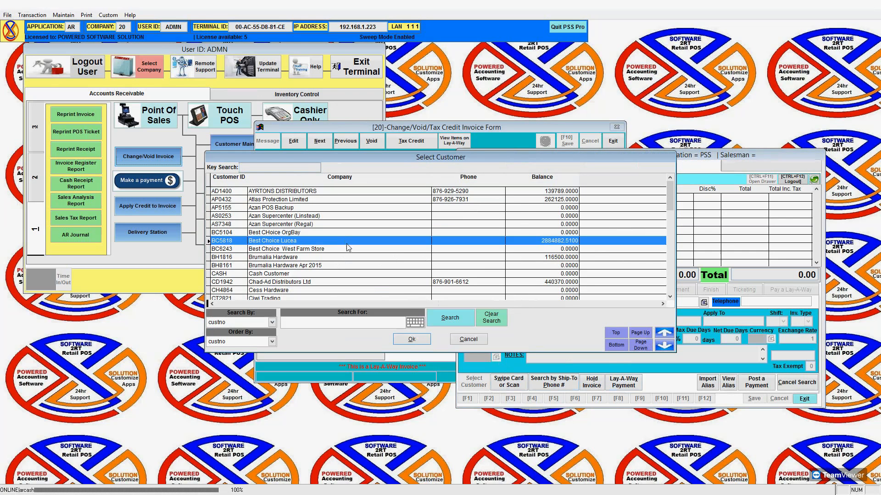
pyautogui.click(412, 339)
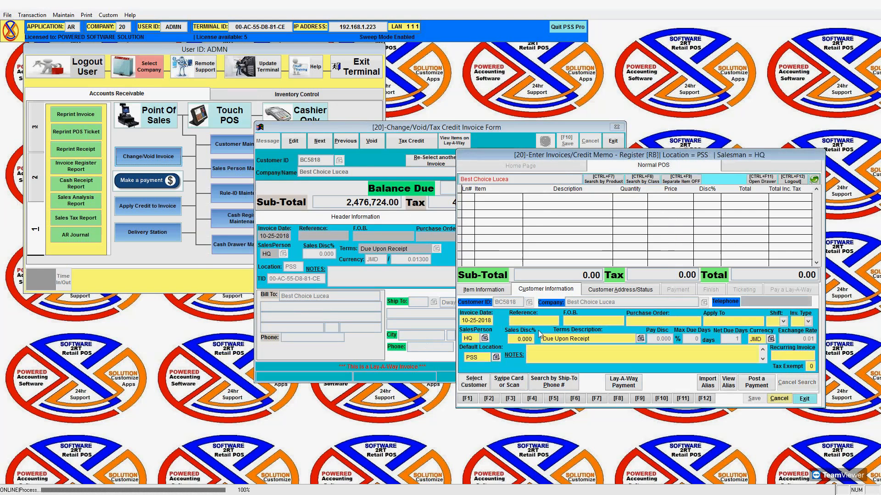
pyautogui.click(620, 385)
pyautogui.click(384, 280)
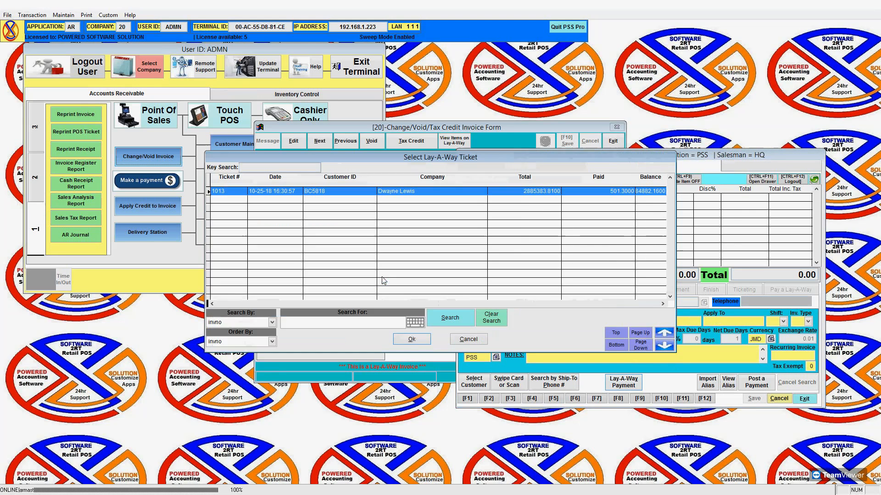
pyautogui.click(403, 338)
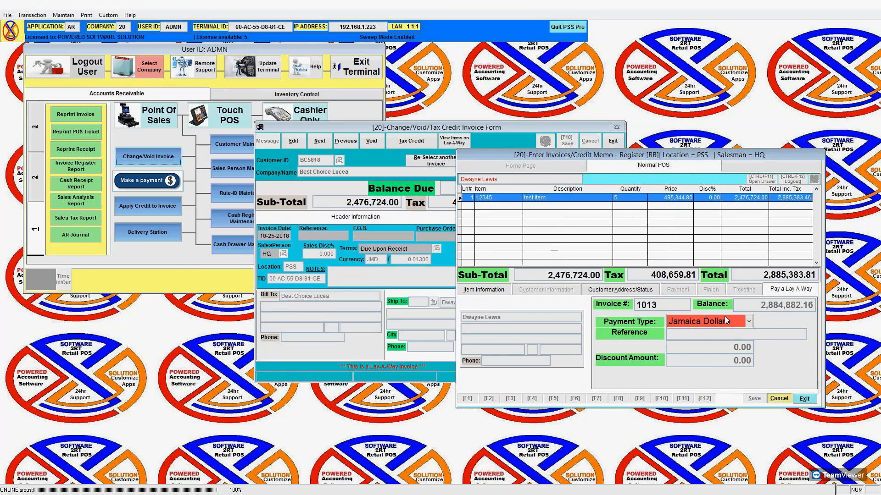
# Set the payment type to Cash (NAF) and start typing the 2,884,8… amount.
pyautogui.click(749, 322)
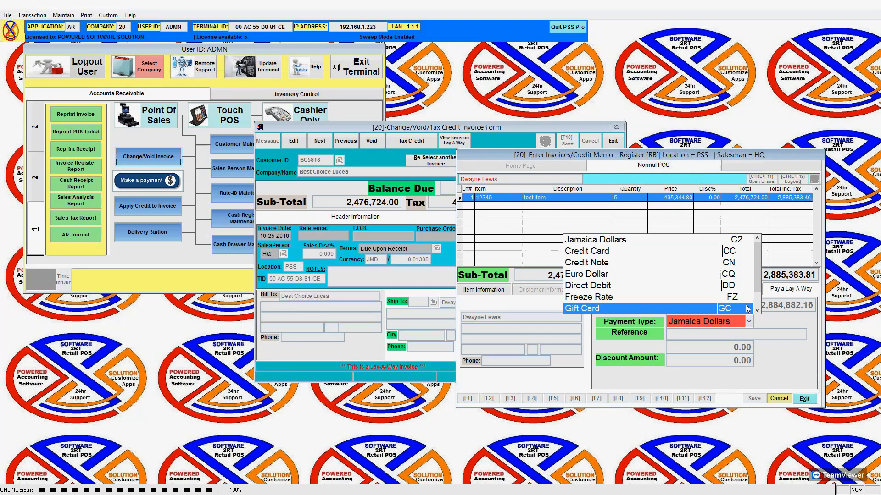
pyautogui.click(757, 310)
pyautogui.click(757, 310)
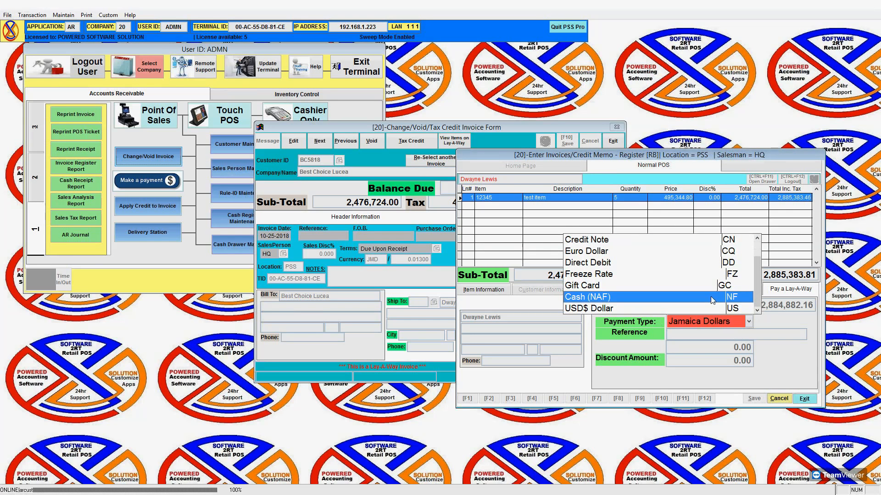
pyautogui.click(614, 297)
pyautogui.write('2,884,89')
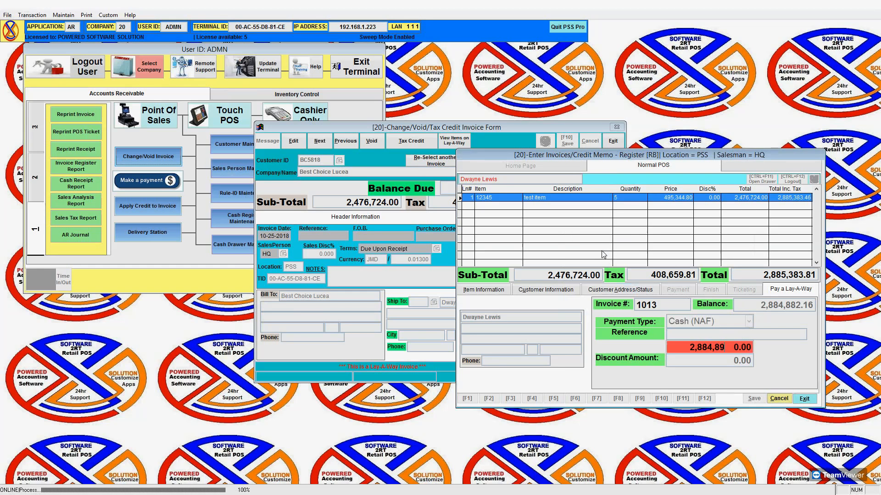
pyautogui.press('BackSpace')
# Clear the over-balance warning and correct the payment amount to the 2,884,882.16 balance.
pyautogui.write('3,')
pyautogui.press('Return')
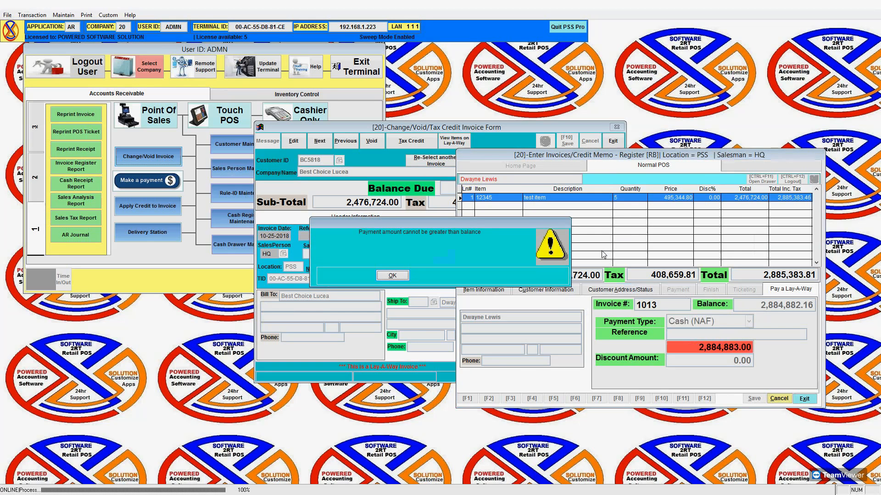
pyautogui.press('Return')
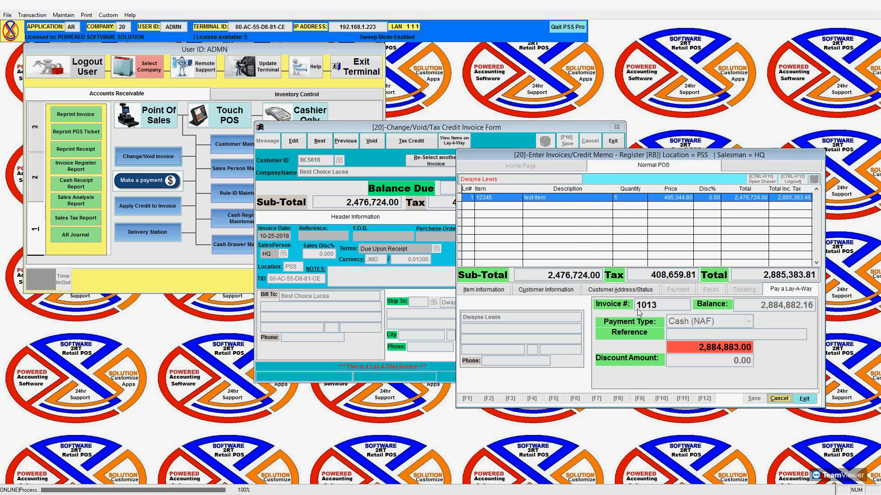
pyautogui.click(718, 345)
pyautogui.write('2884')
pyautogui.press('Return')
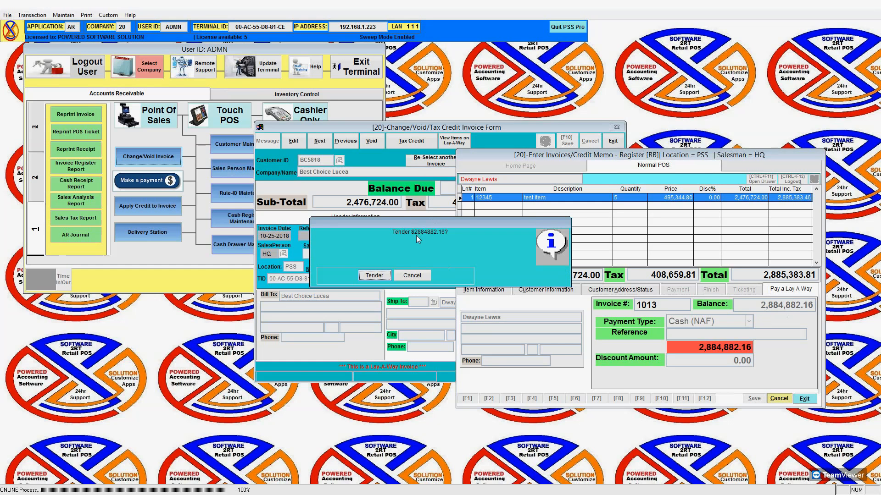
# Tender and save the 2,884,882.16 Cash (NAF) payment, then bring the Change/Void form forward.
pyautogui.click(374, 275)
pyautogui.click(375, 275)
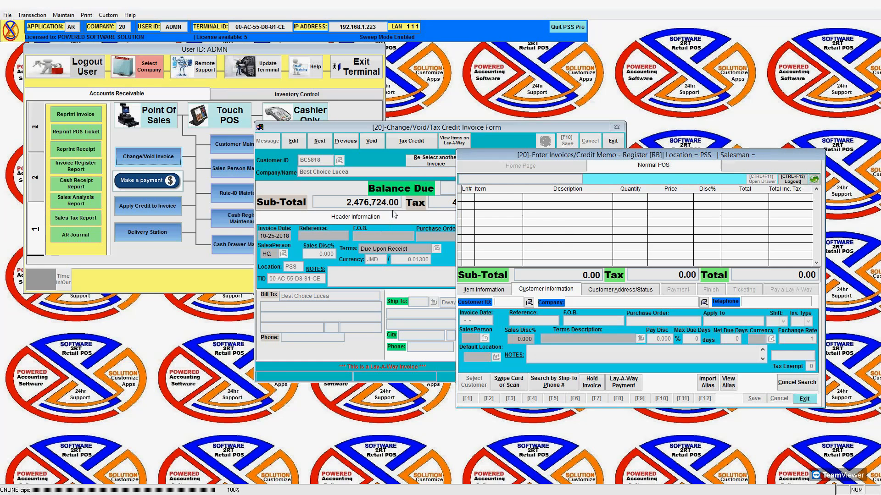
pyautogui.moveTo(435, 130); pyautogui.dragTo(241, 113)
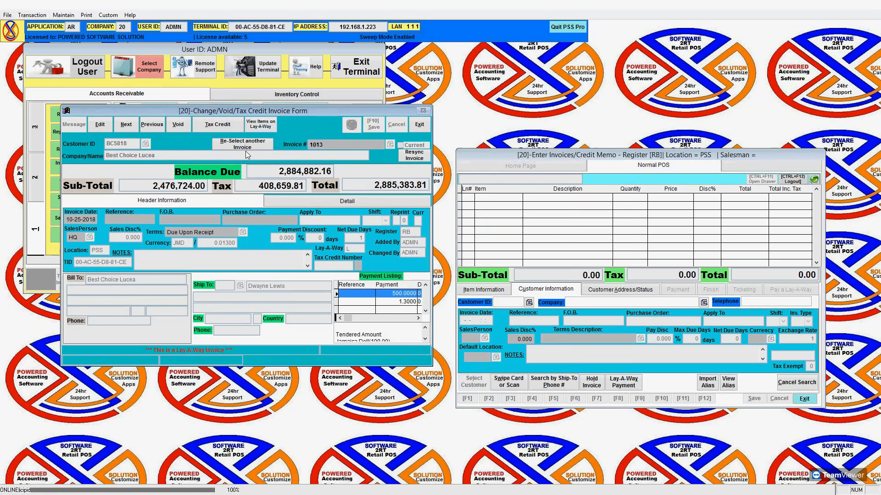
# Reset the Change/Void form and reload invoice 1013.
pyautogui.click(248, 148)
pyautogui.click(351, 124)
pyautogui.click(374, 275)
pyautogui.write('1013')
pyautogui.press('Return')
pyautogui.click(386, 275)
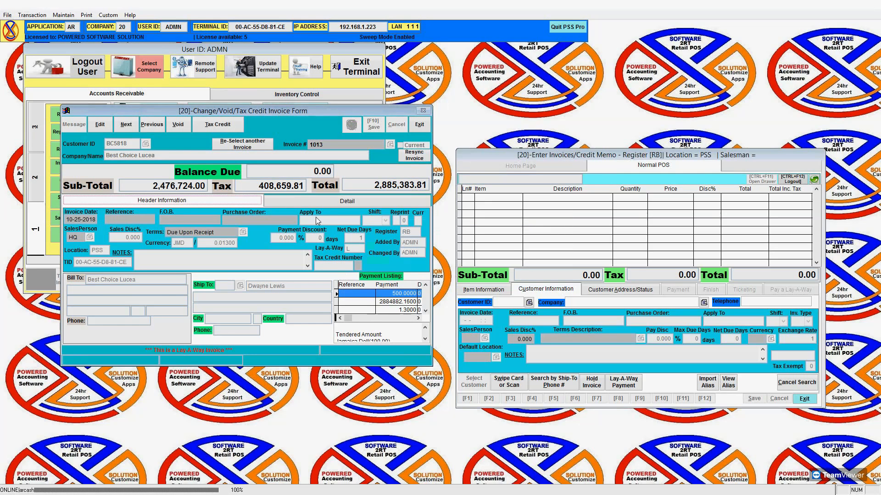
# Check the line items, then select the 1.30, 500.00 and 2,884,882.16 payment rows.
pyautogui.click(324, 202)
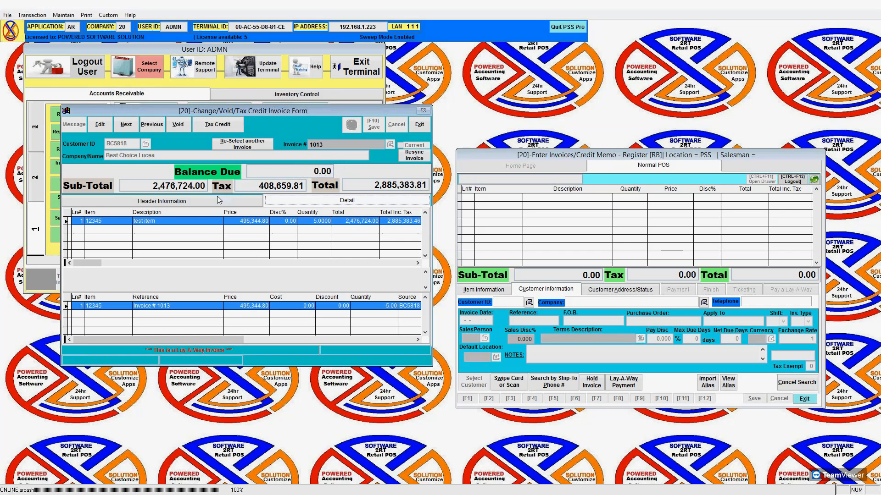
pyautogui.click(197, 202)
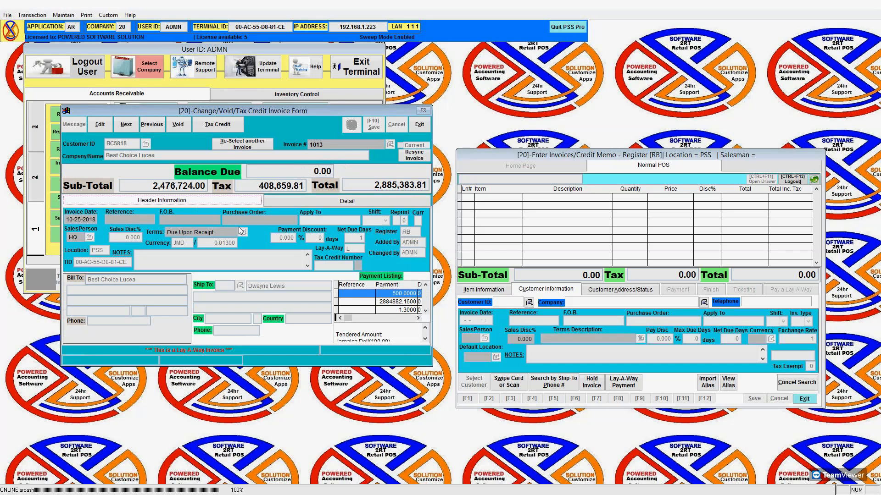
pyautogui.click(402, 310)
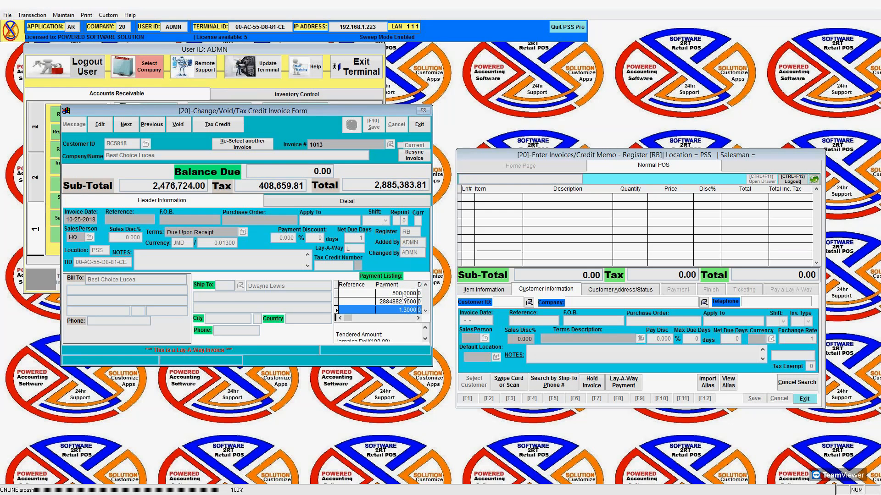
pyautogui.click(404, 294)
pyautogui.click(395, 302)
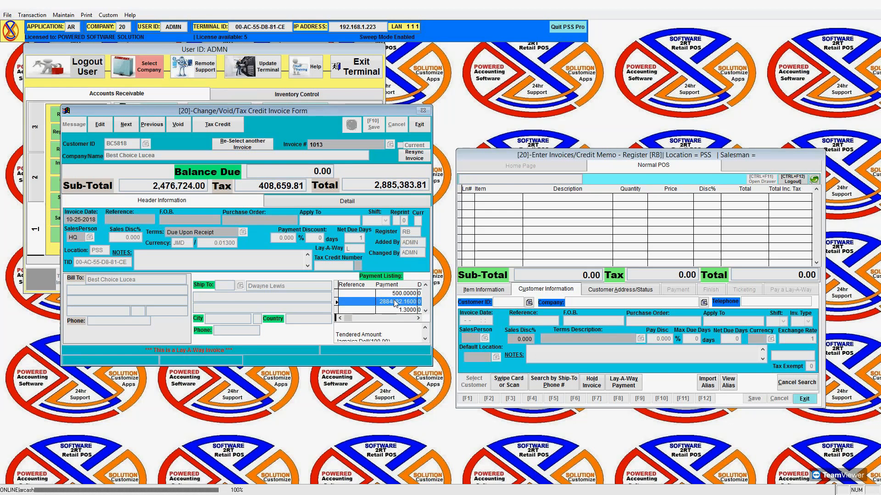
# Scroll the payment columns to check receipts 67–69, POS references, payment types and dates paid.
pyautogui.click(395, 318)
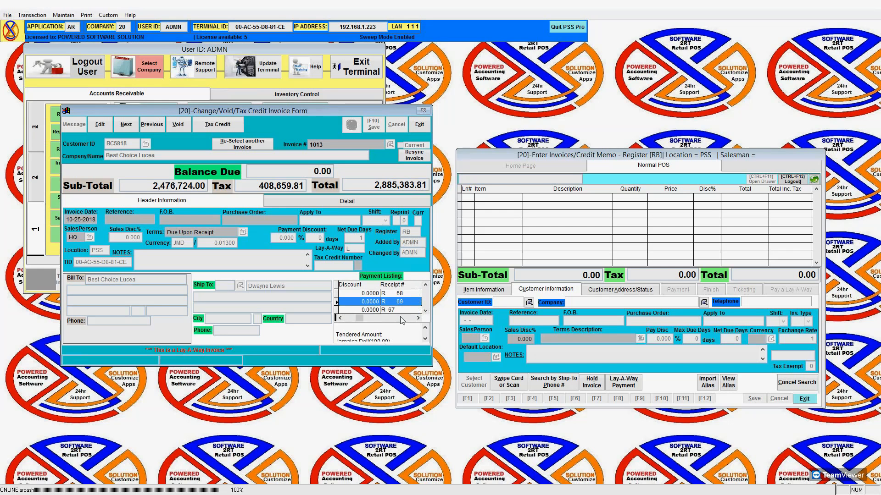
pyautogui.click(400, 318)
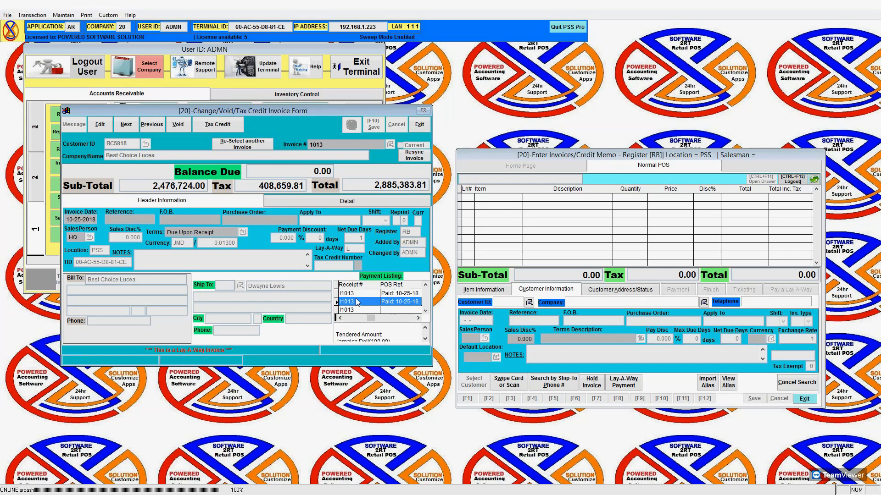
pyautogui.click(351, 318)
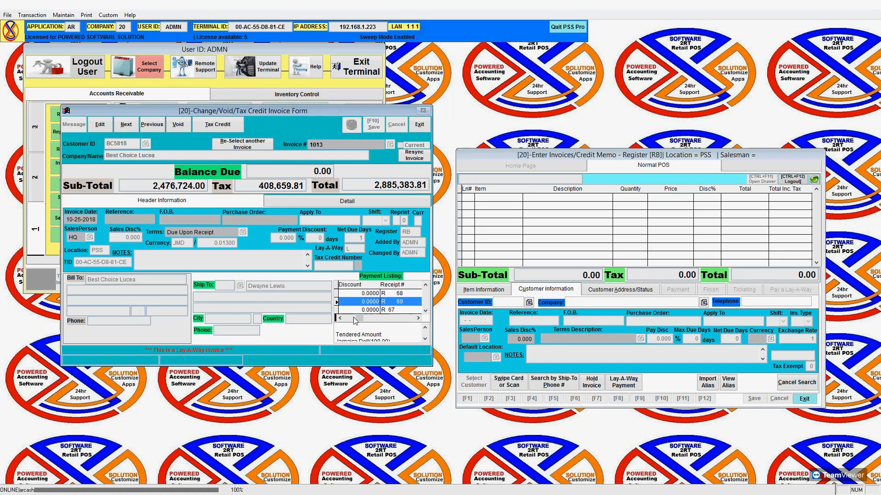
pyautogui.click(399, 309)
pyautogui.click(405, 294)
pyautogui.click(403, 301)
pyautogui.click(405, 318)
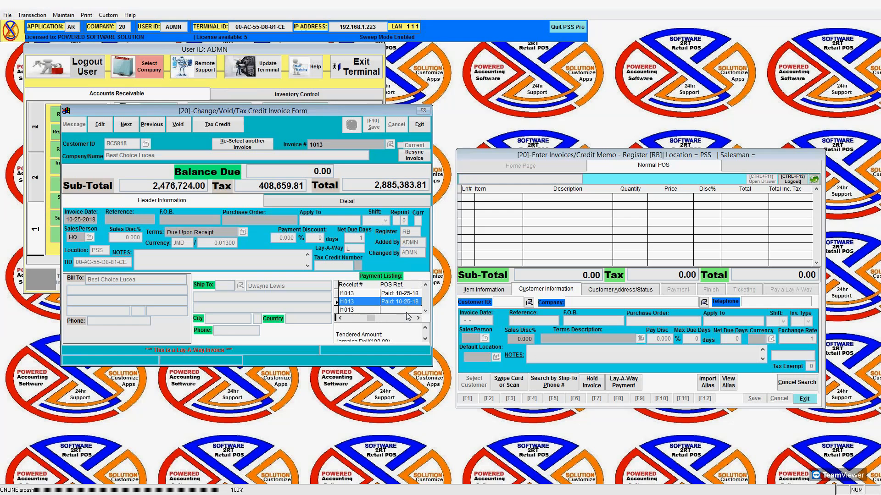
pyautogui.click(408, 309)
pyautogui.click(407, 318)
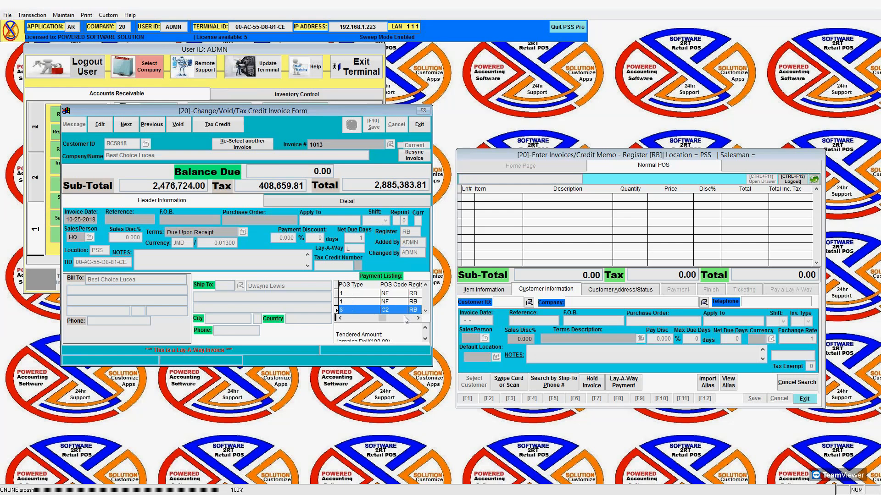
pyautogui.click(366, 294)
pyautogui.click(367, 302)
pyautogui.click(397, 318)
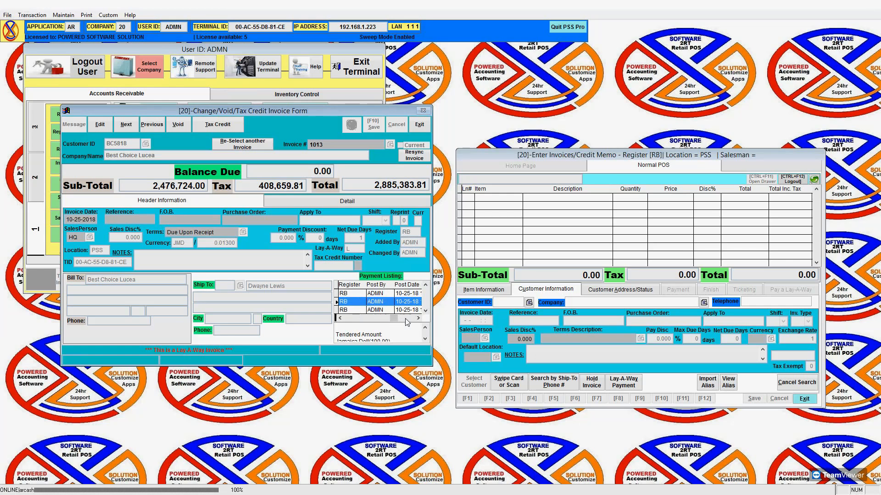
pyautogui.click(405, 320)
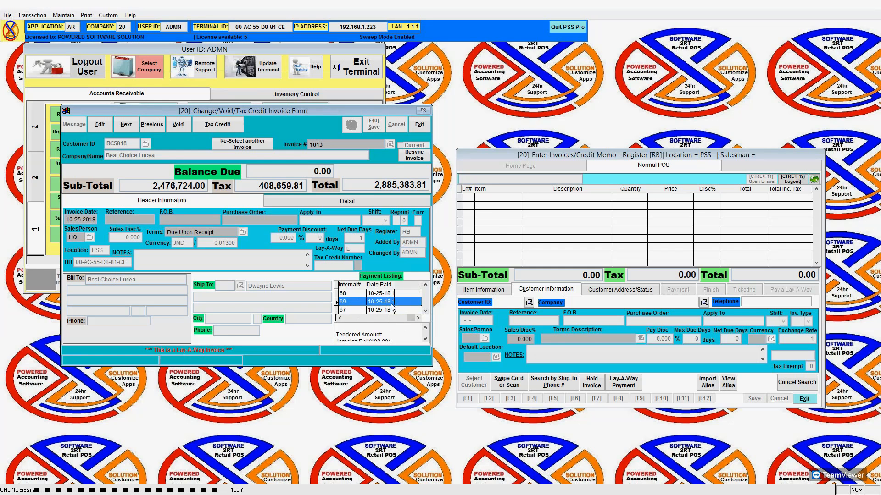
# Step down the payment listing past the 500.00 payment to the final 0.00 Balance Due.
pyautogui.click(425, 340)
pyautogui.click(424, 340)
pyautogui.click(424, 339)
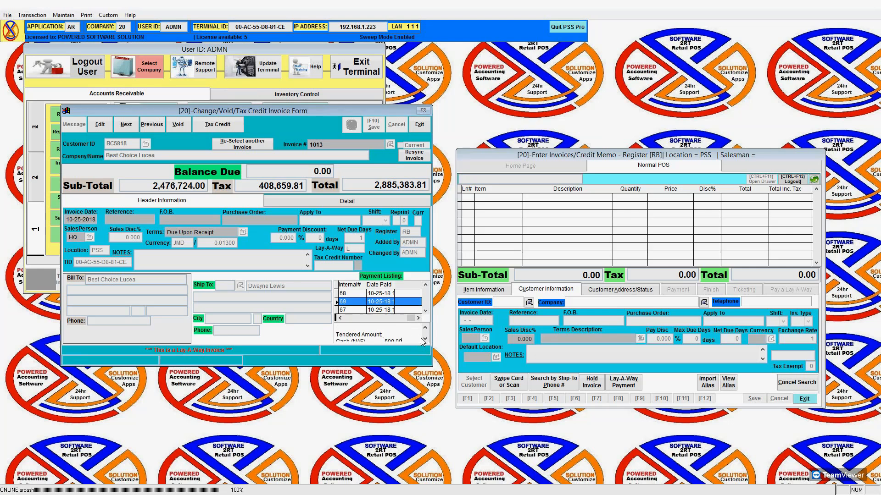
pyautogui.doubleClick(425, 339)
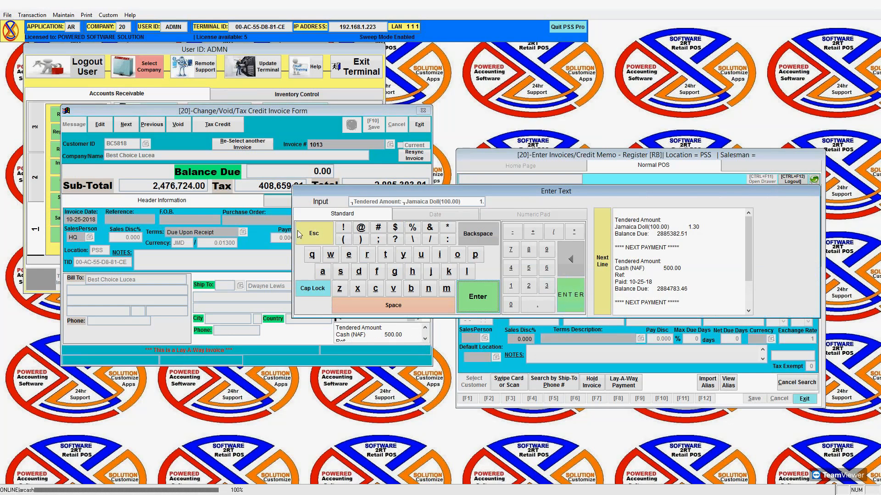
pyautogui.press('Escape')
pyautogui.click(425, 340)
pyautogui.click(426, 340)
pyautogui.click(426, 340)
pyautogui.click(425, 340)
pyautogui.click(426, 340)
pyautogui.click(425, 340)
pyautogui.click(426, 340)
pyautogui.click(426, 341)
pyautogui.click(425, 341)
pyautogui.click(425, 329)
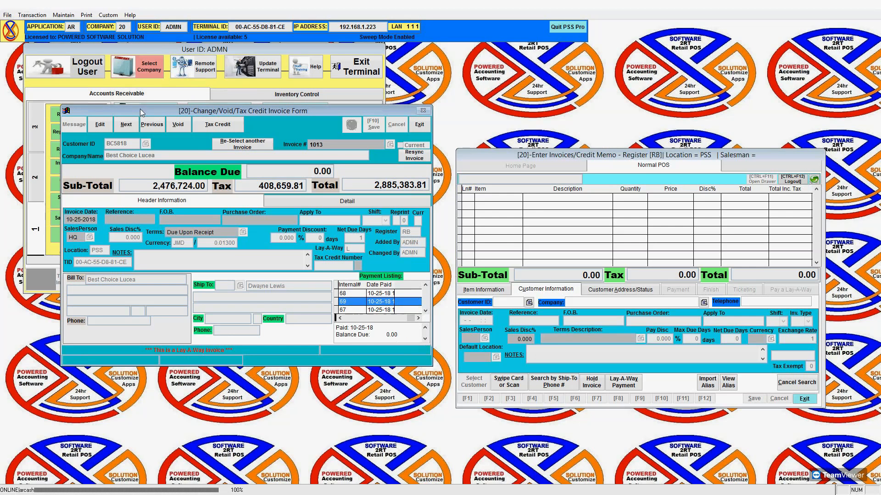
pyautogui.click(86, 16)
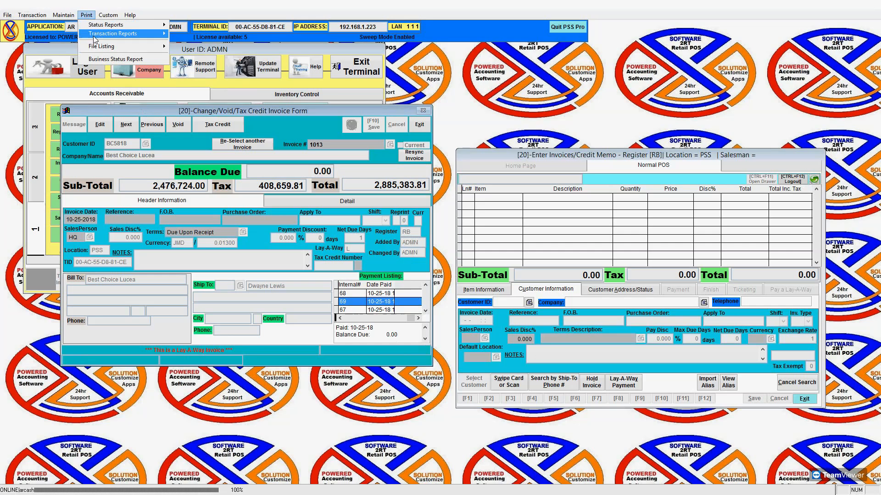
# Reprint invoice 1013's POS ticket as a duplicate receipt preview, then close the preview.
pyautogui.moveTo(102, 35)
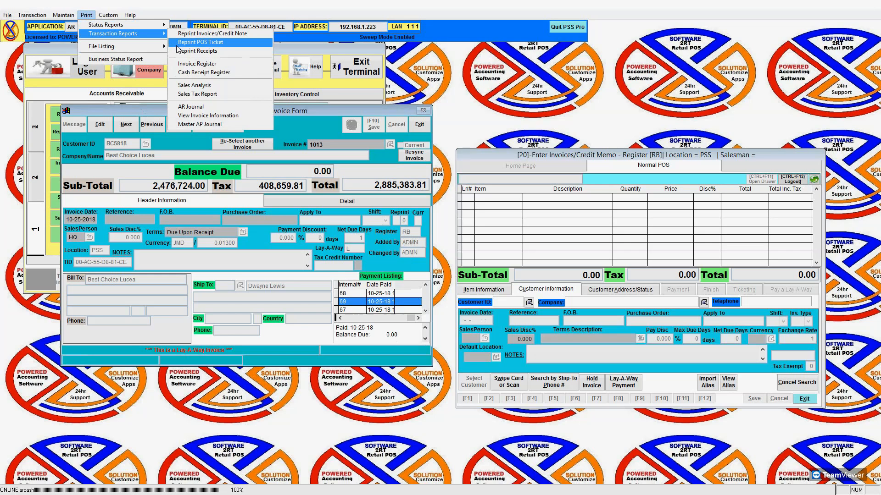
pyautogui.click(257, 50)
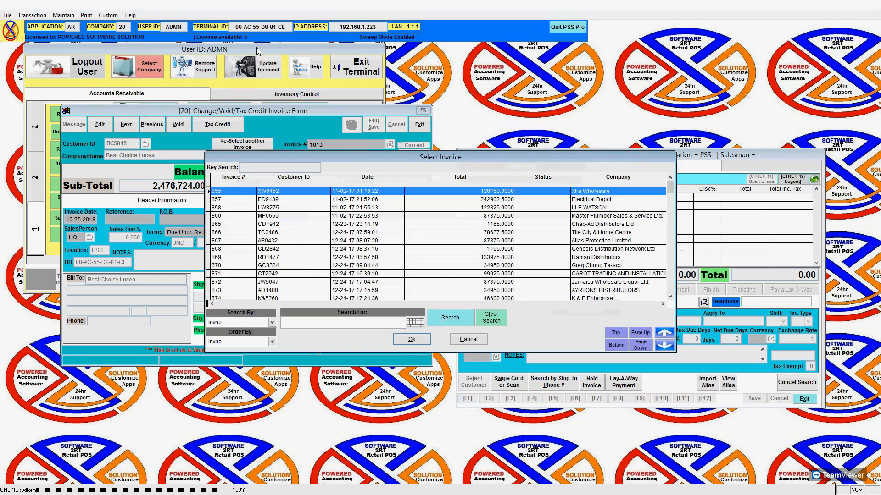
pyautogui.press('Down')
pyautogui.press('Down')
pyautogui.press('Return')
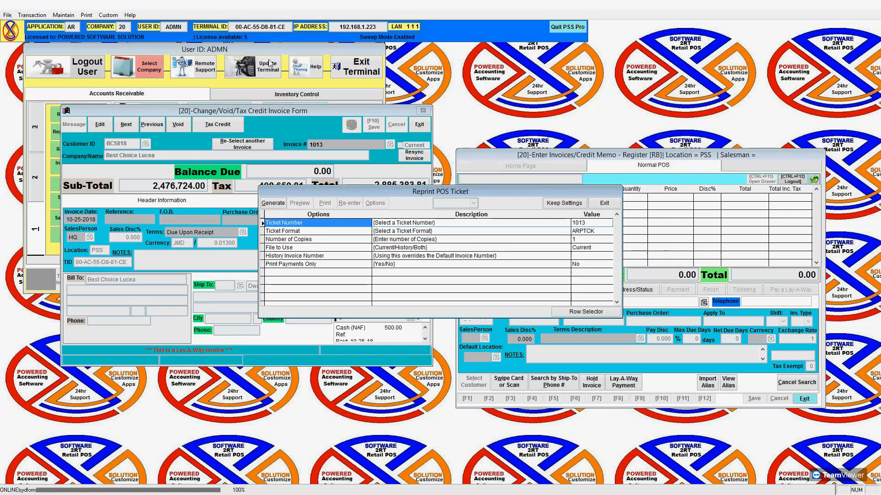
pyautogui.click(273, 203)
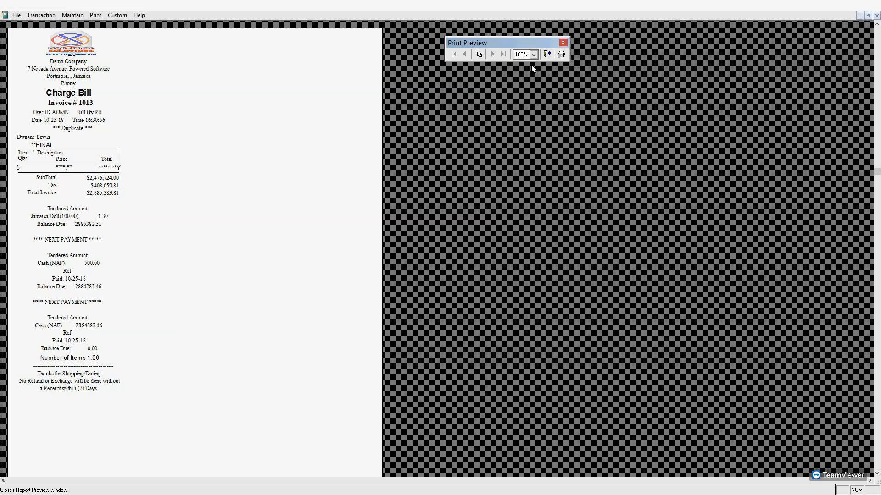
pyautogui.click(547, 54)
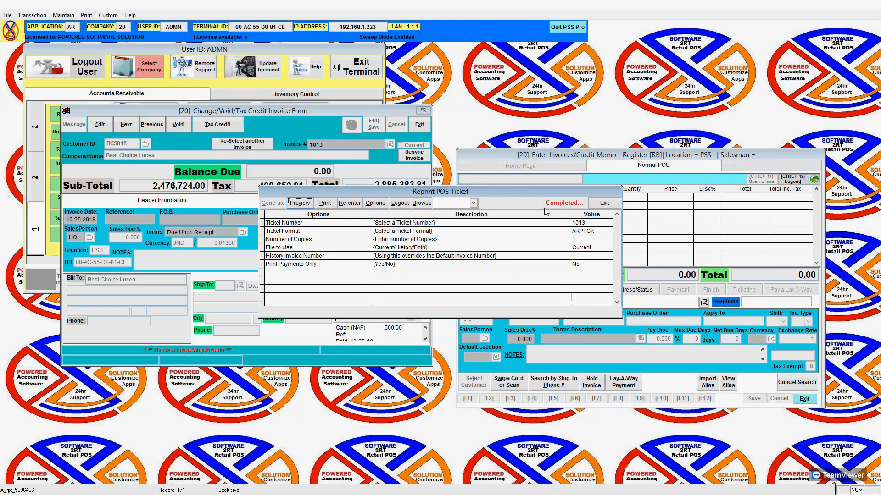
# Start a Cash Customer sale on the register and add test item 12345.
pyautogui.click(649, 340)
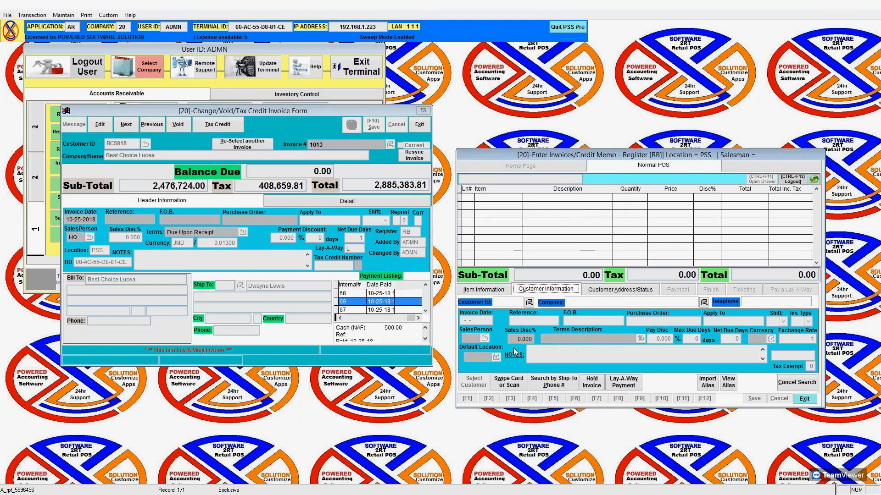
pyautogui.click(529, 303)
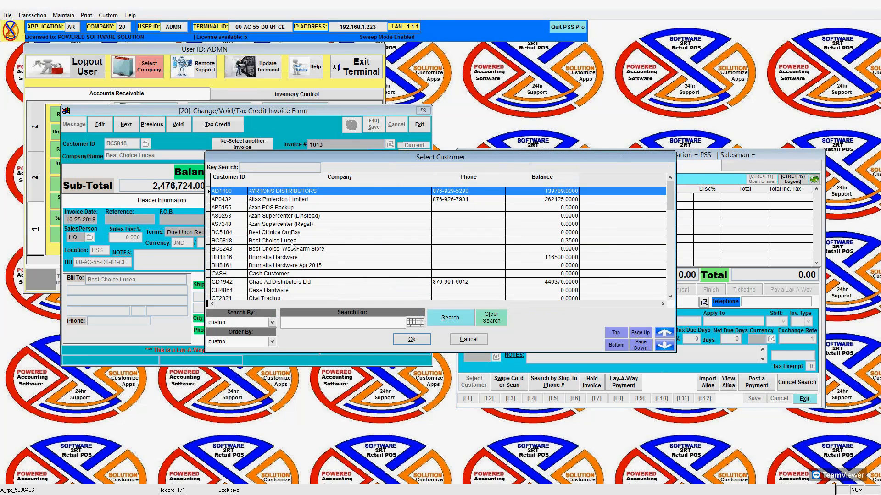
pyautogui.write('CAS')
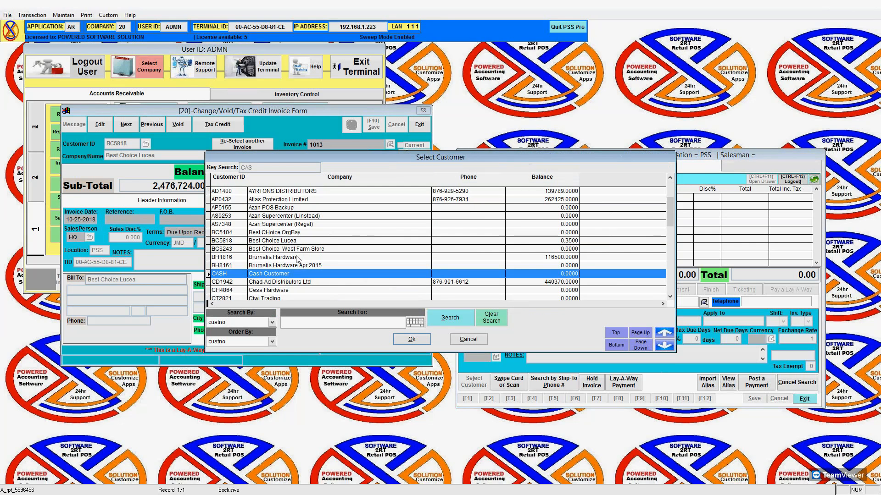
pyautogui.press('Return')
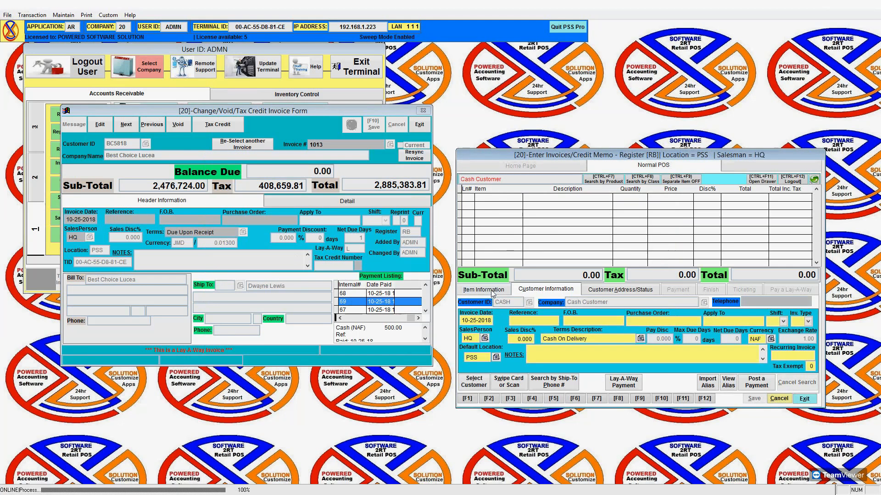
pyautogui.click(493, 293)
pyautogui.click(578, 312)
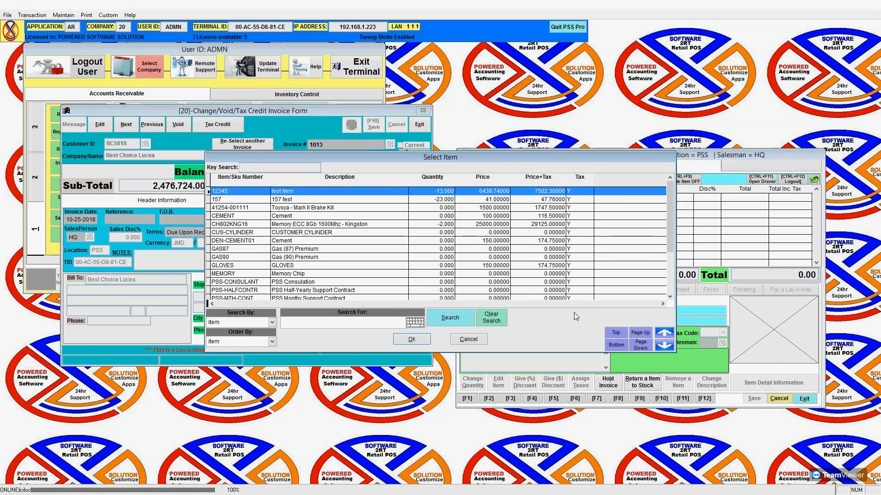
pyautogui.press('Return')
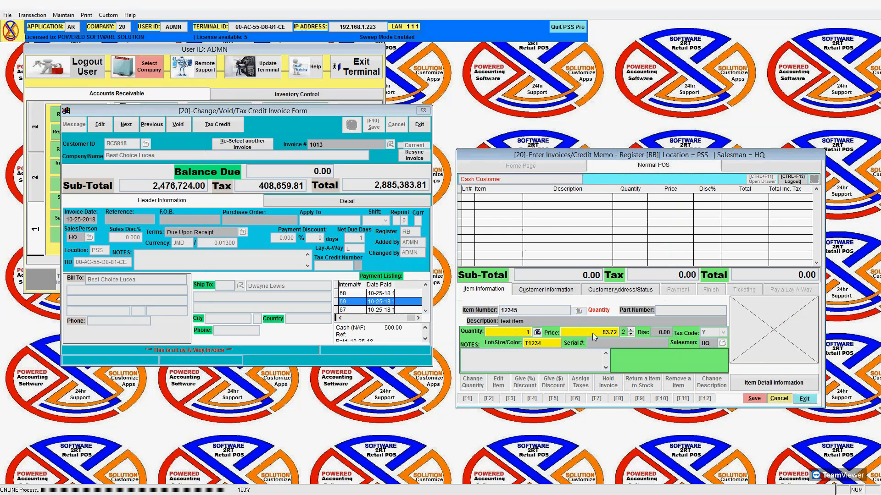
pyautogui.press('F10')
pyautogui.press('F10')
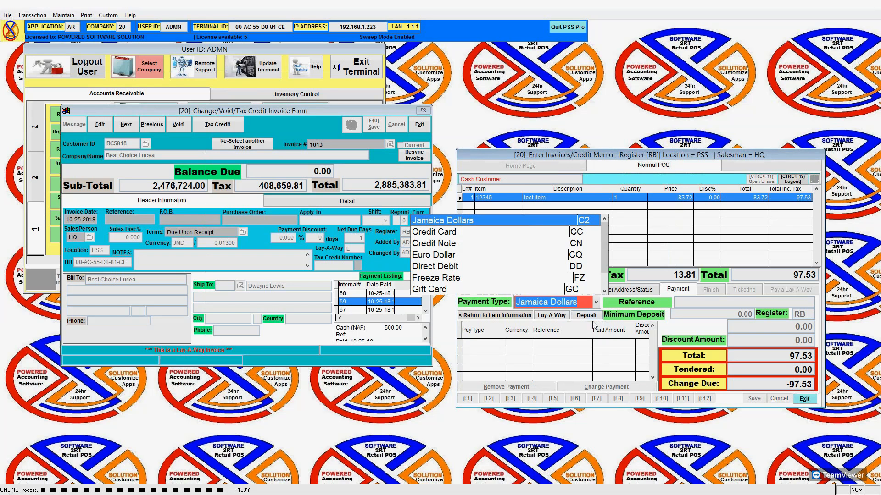
pyautogui.click(584, 349)
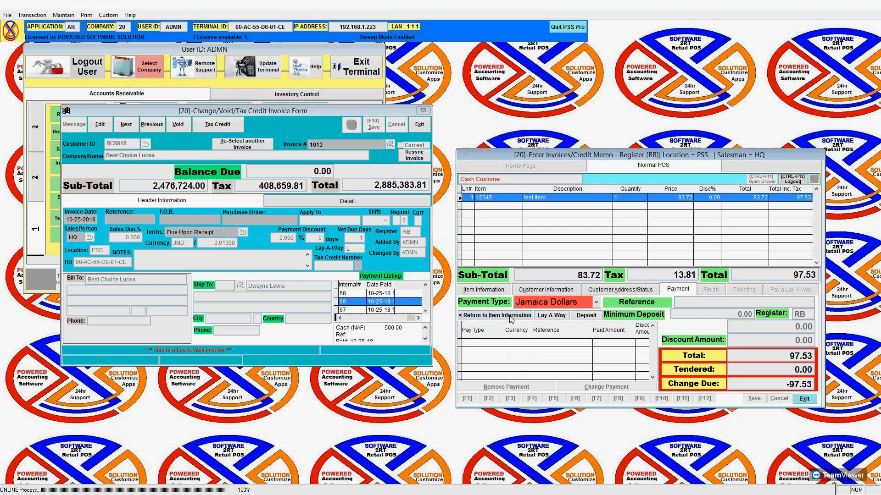
# Review the sale's item, customer and payment details, ending back on item entry.
pyautogui.click(499, 294)
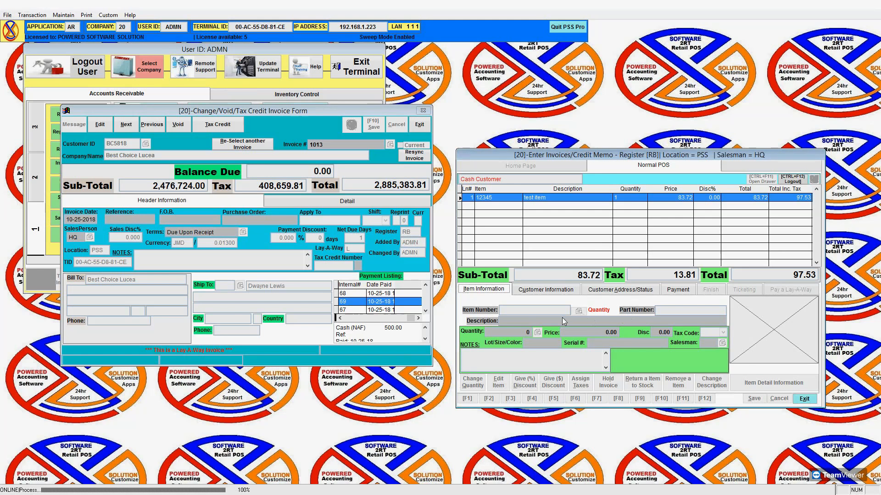
pyautogui.click(571, 289)
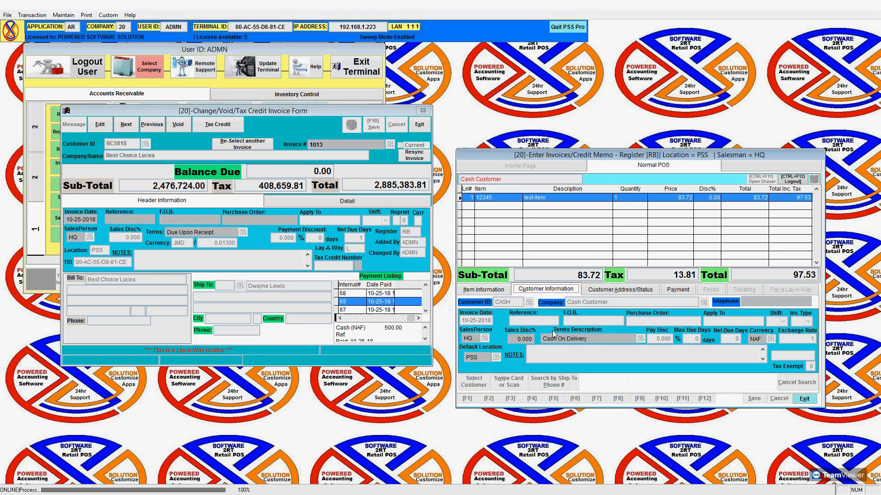
pyautogui.click(683, 292)
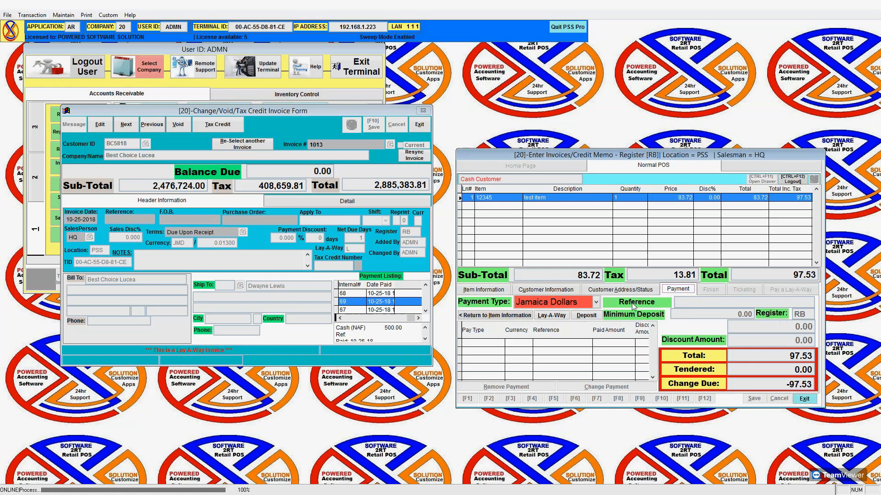
pyautogui.click(512, 315)
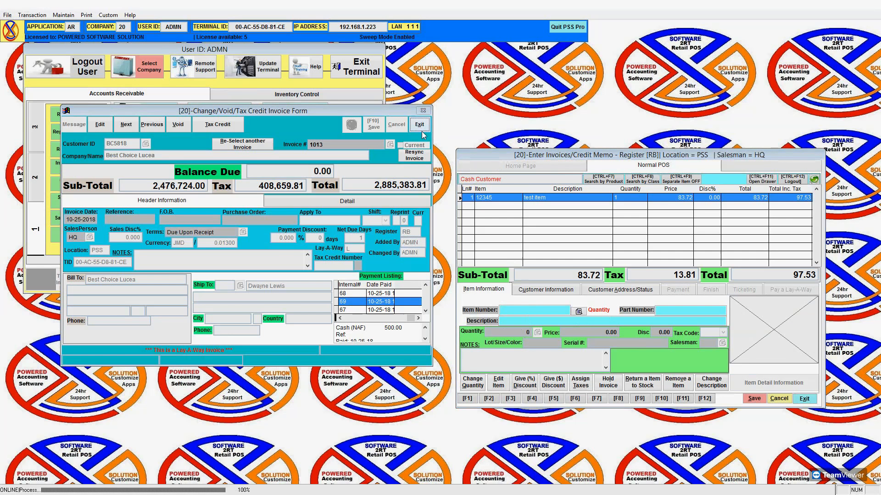
# Close invoice 1013's Change/Void form and log back in with the admin user ID and password.
pyautogui.click(421, 129)
pyautogui.moveTo(495, 149); pyautogui.dragTo(455, 51)
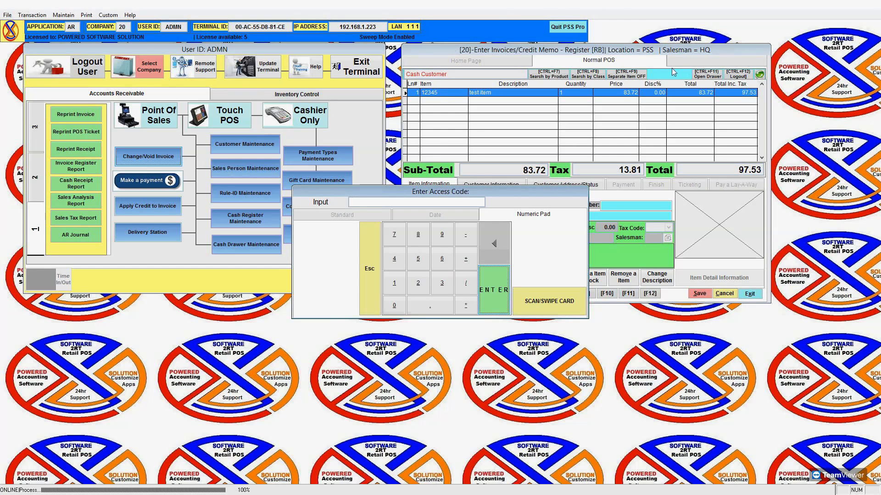
pyautogui.click(499, 290)
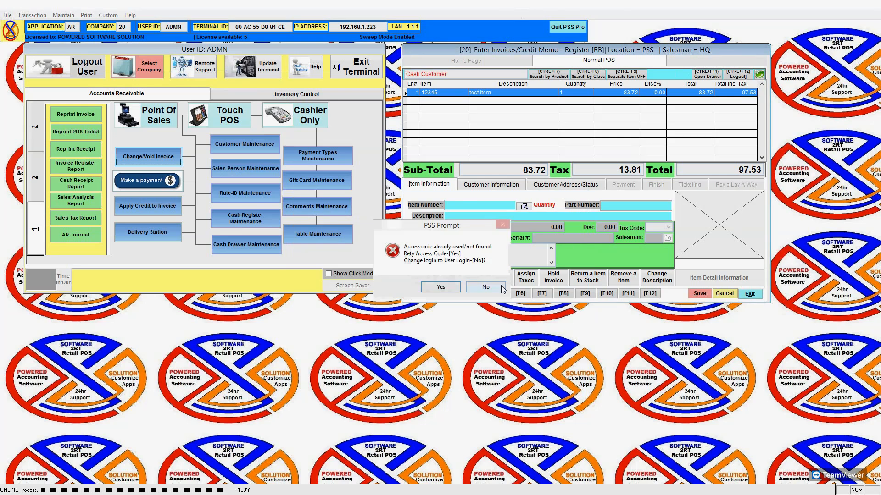
pyautogui.click(499, 290)
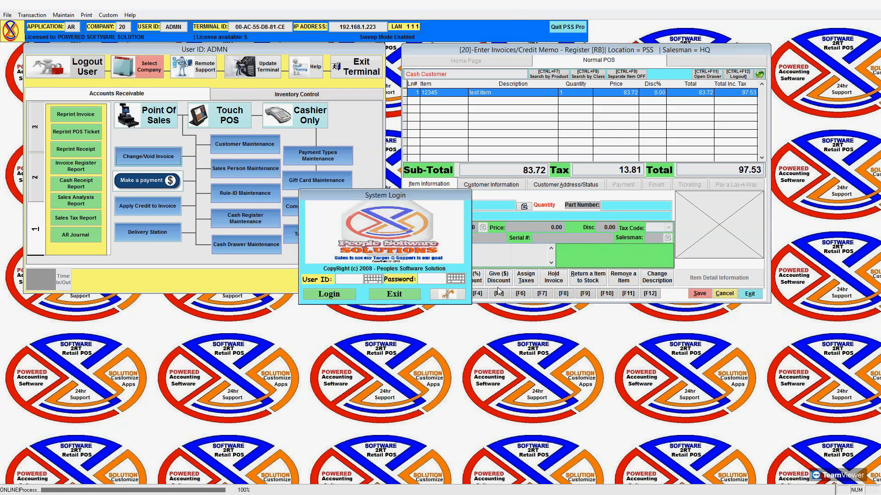
pyautogui.write('ADMN******')
pyautogui.write('*')
pyautogui.press('Return')
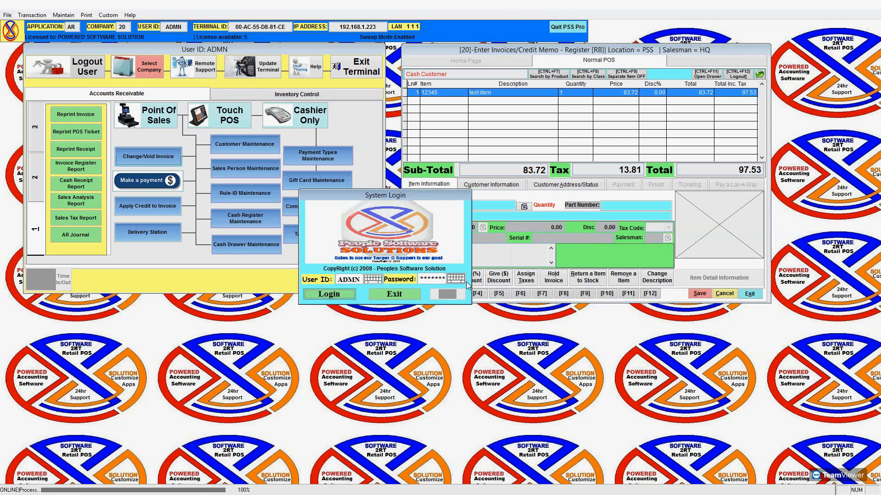